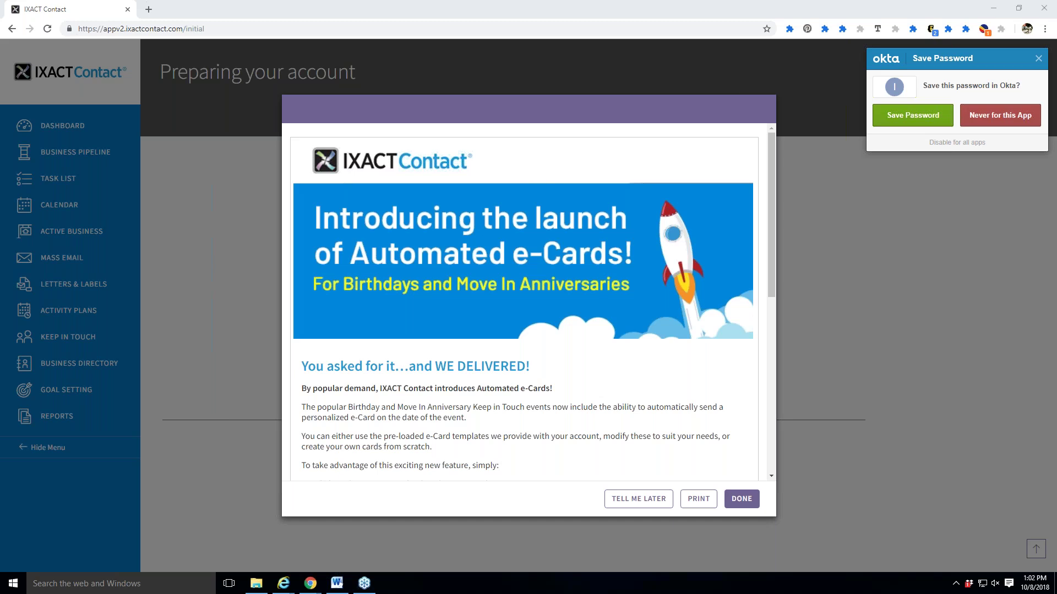
Close the Okta 'Save Password' popup.
click(1038, 59)
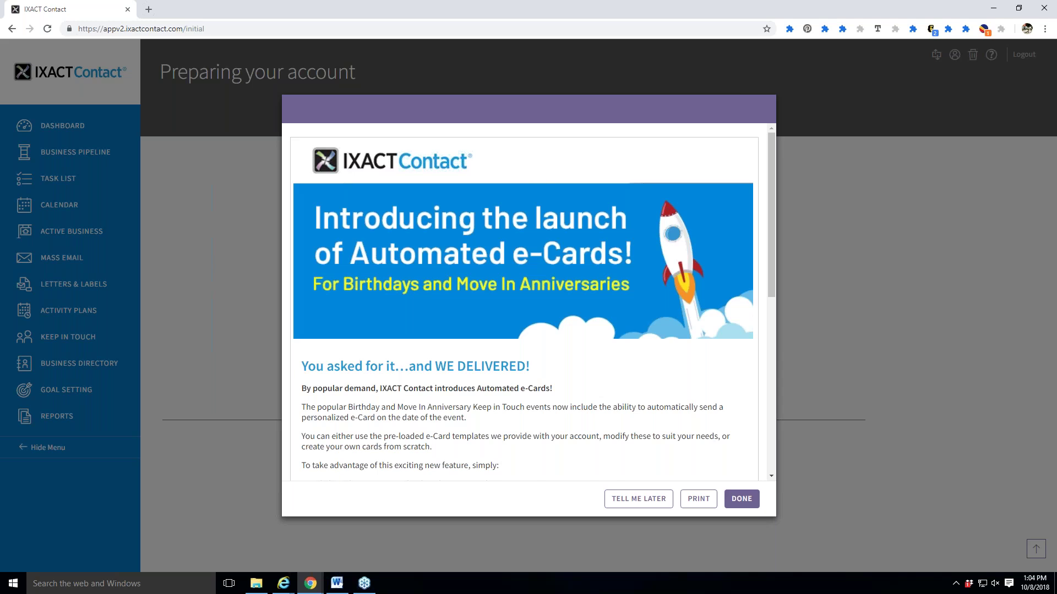
Read the Automated e-Cards announcement, close the Gmail notification, and choose Tell Me Later.
scroll(671, 339, down, 1)
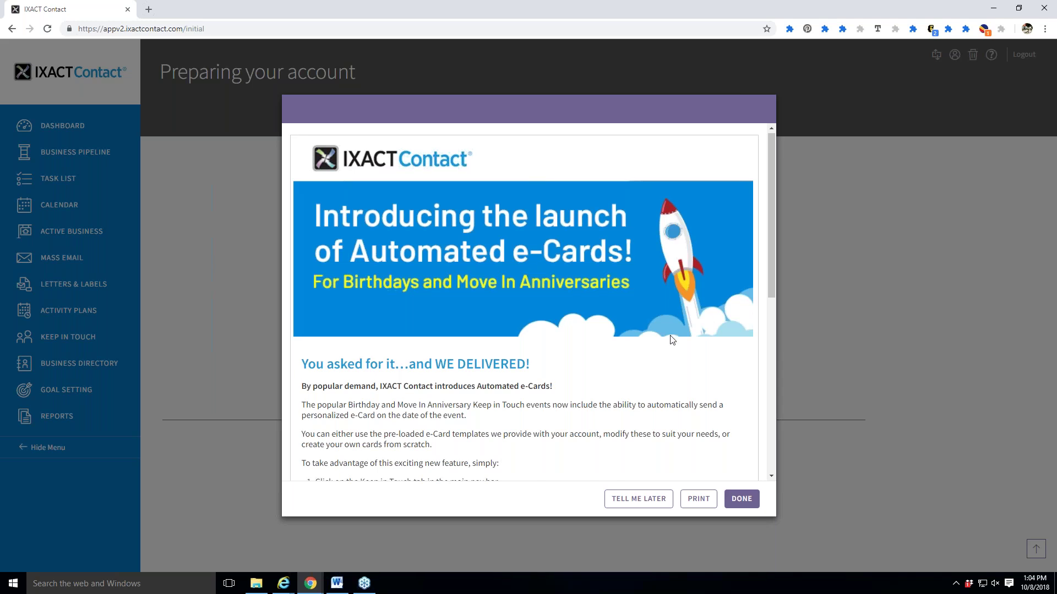
scroll(671, 339, down, 4)
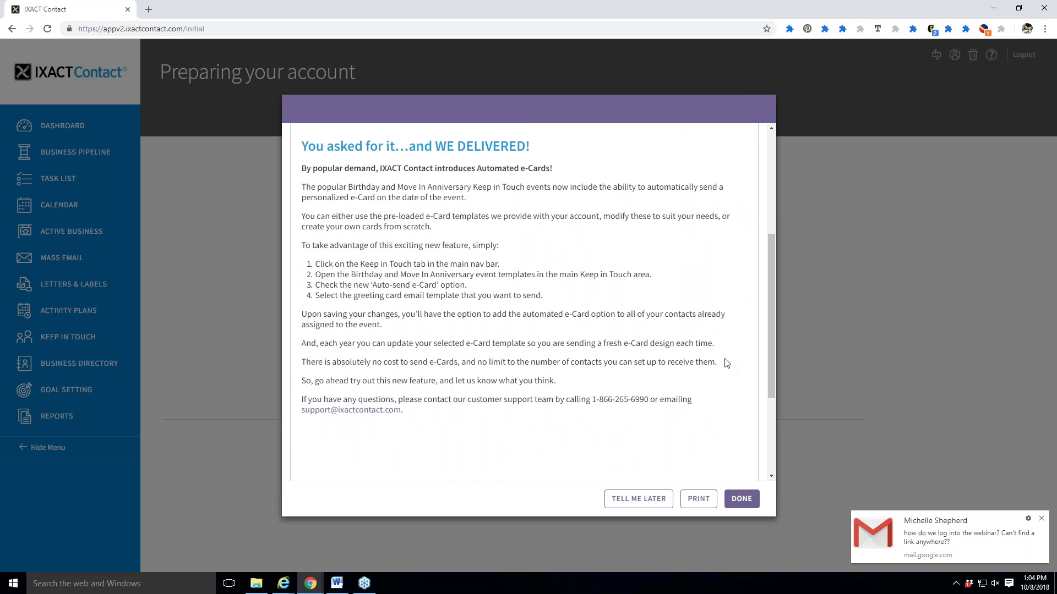
click(1040, 519)
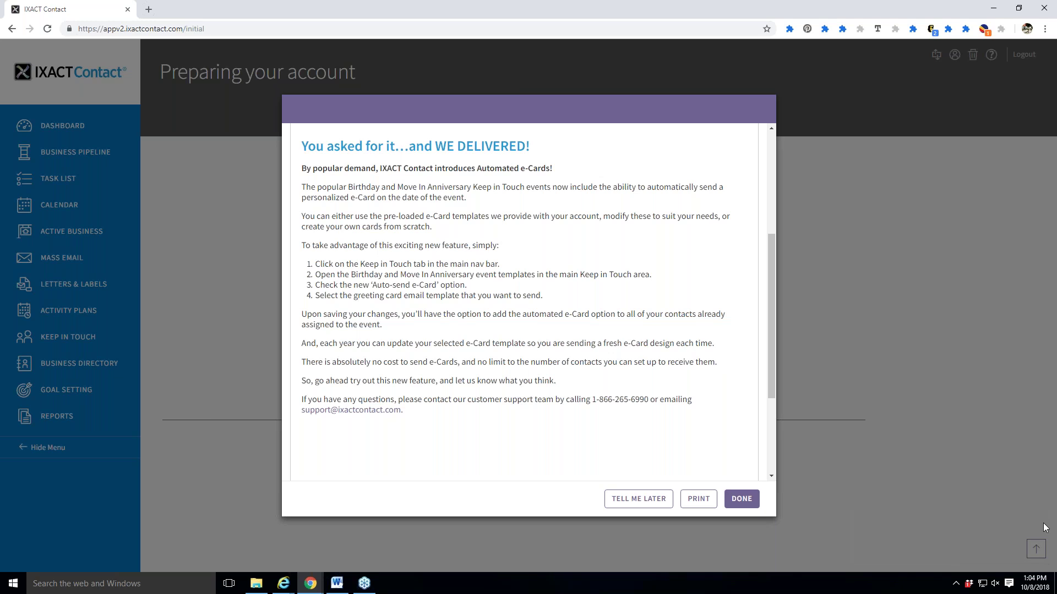
click(656, 510)
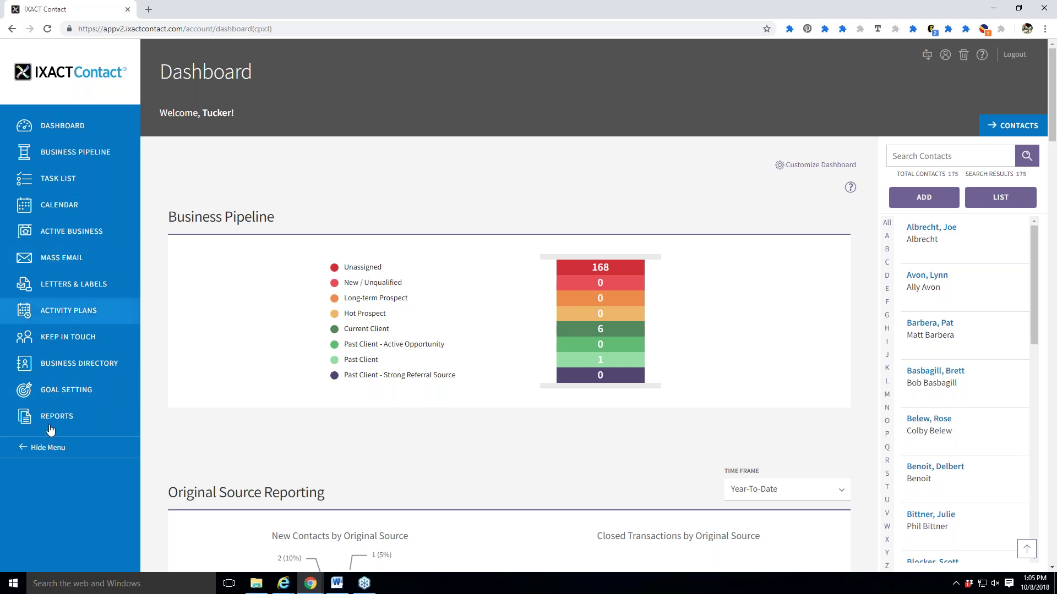
Hide the navigation menu to icons and go to the Keep In Touch configuration page.
click(52, 448)
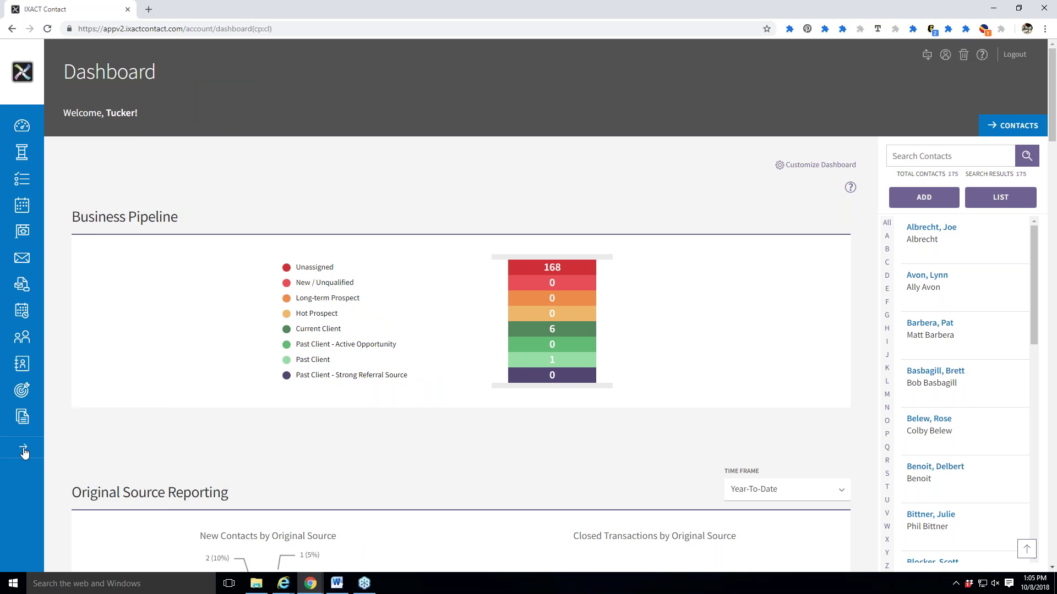
click(27, 342)
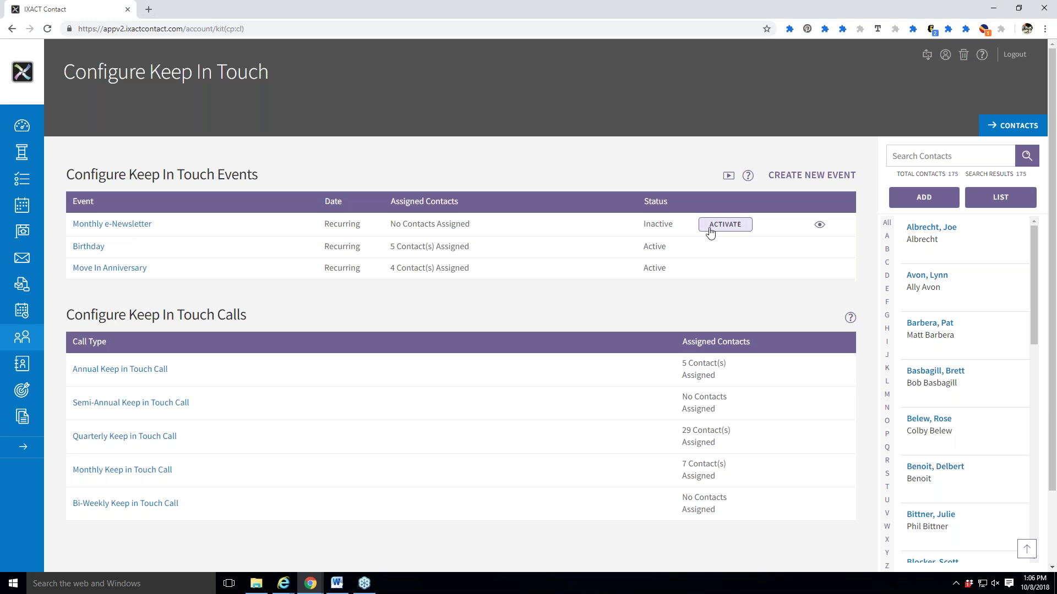
Open the Monthly e-Newsletter event from the Keep In Touch Events table.
click(98, 231)
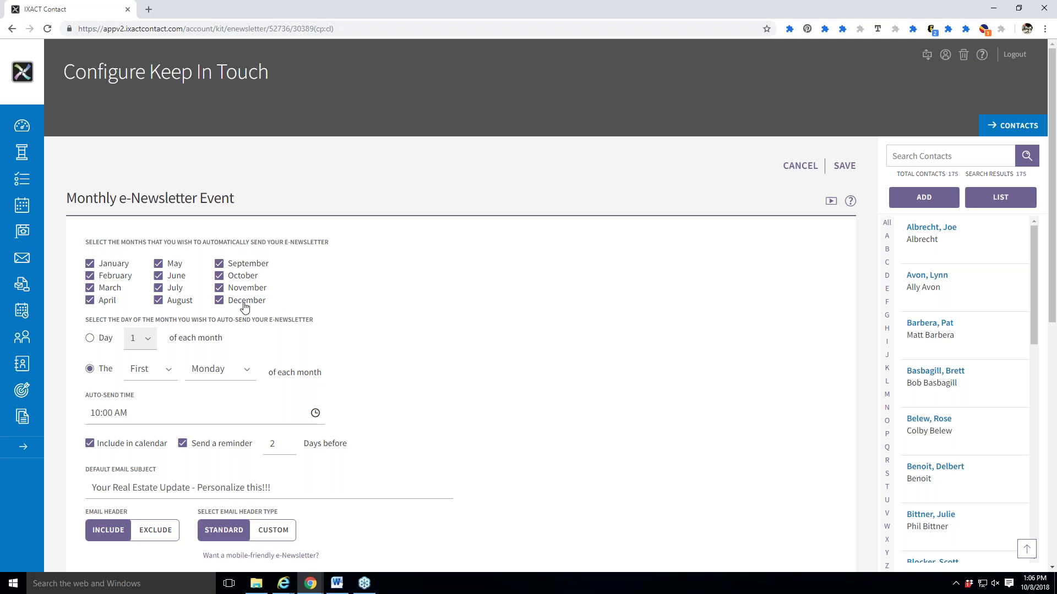
click(245, 305)
click(246, 303)
scroll(409, 341, down, 1)
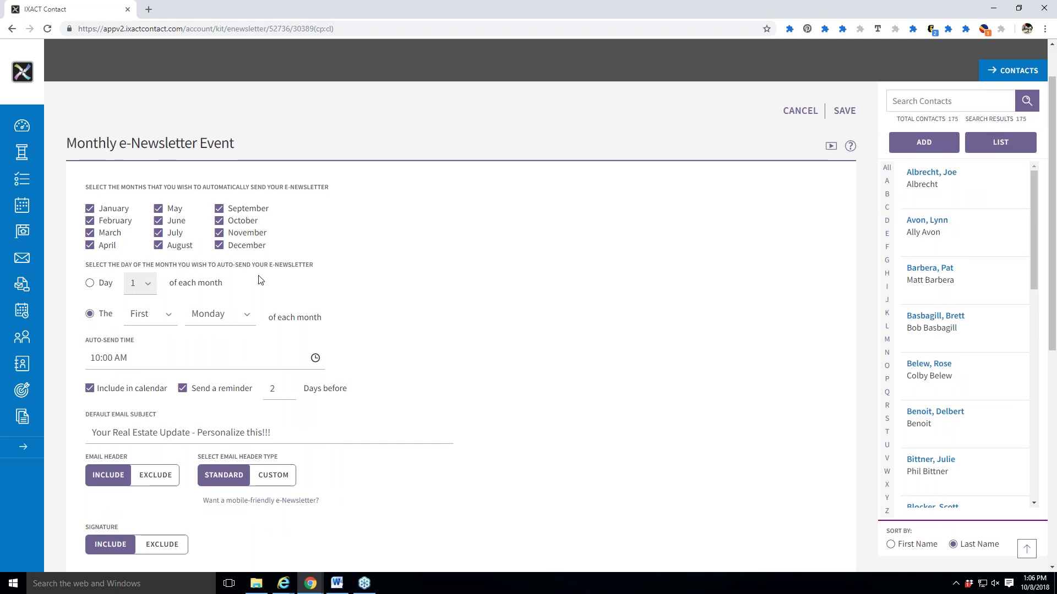
click(158, 321)
click(221, 321)
click(222, 322)
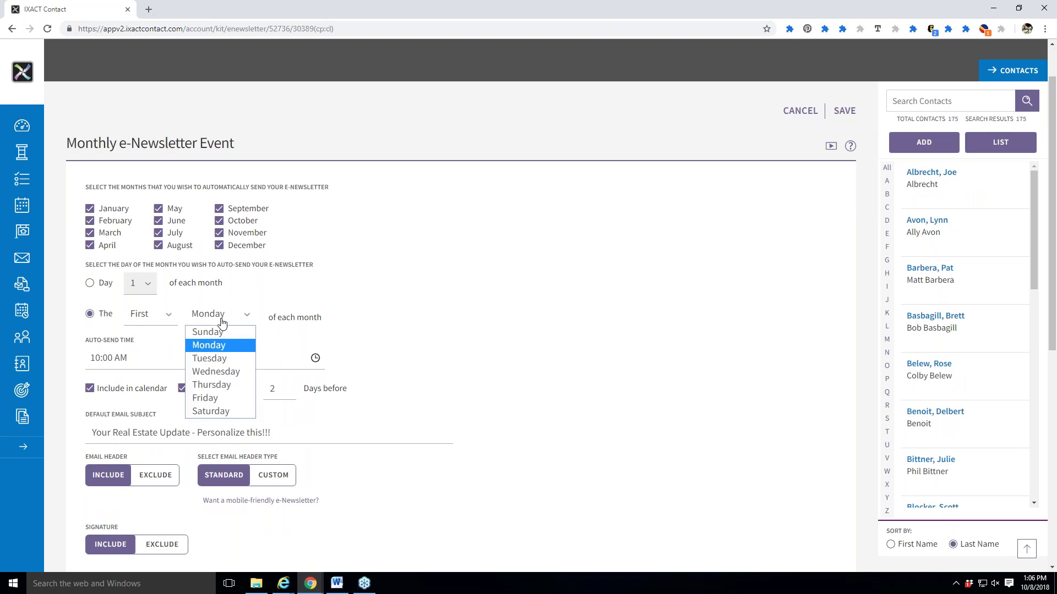
click(420, 314)
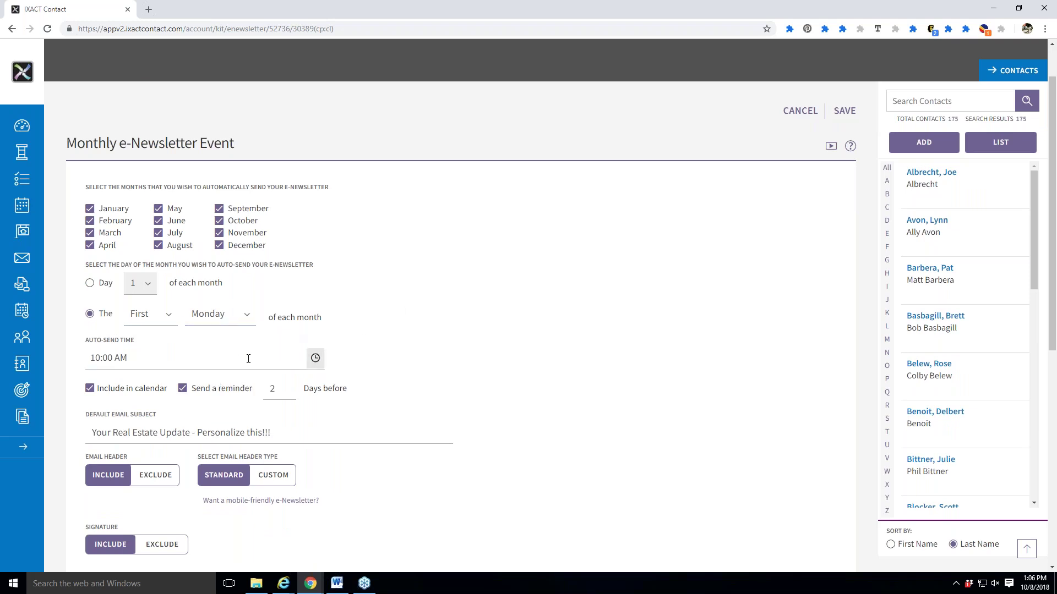
scroll(365, 349, down, 2)
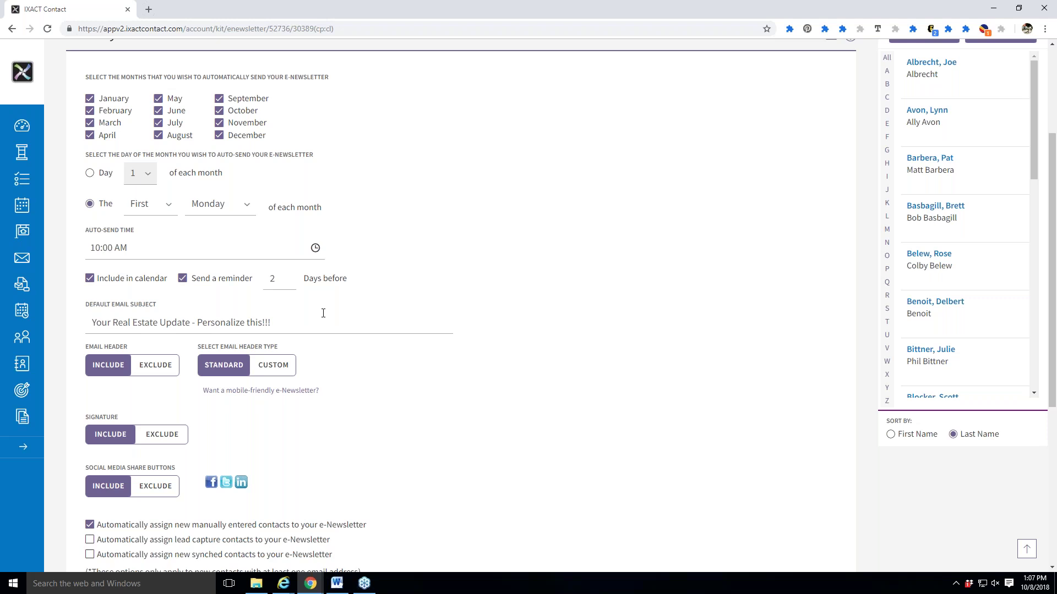
Retype the default subject with the agent's name, then change 'News' to 'Newsletter'.
drag(268, 322, 69, 311)
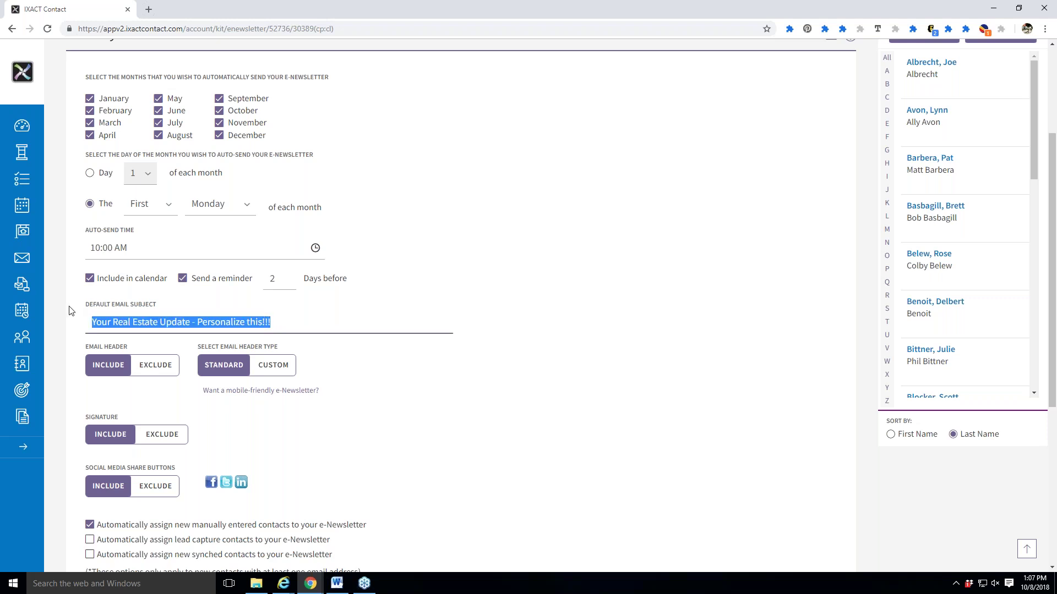
text(Your Real E)
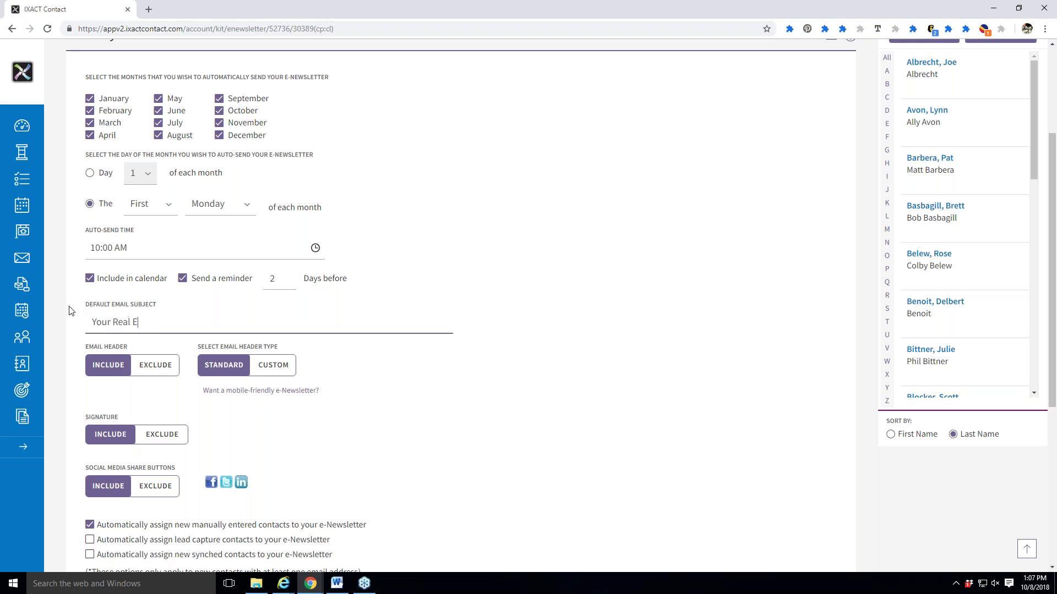
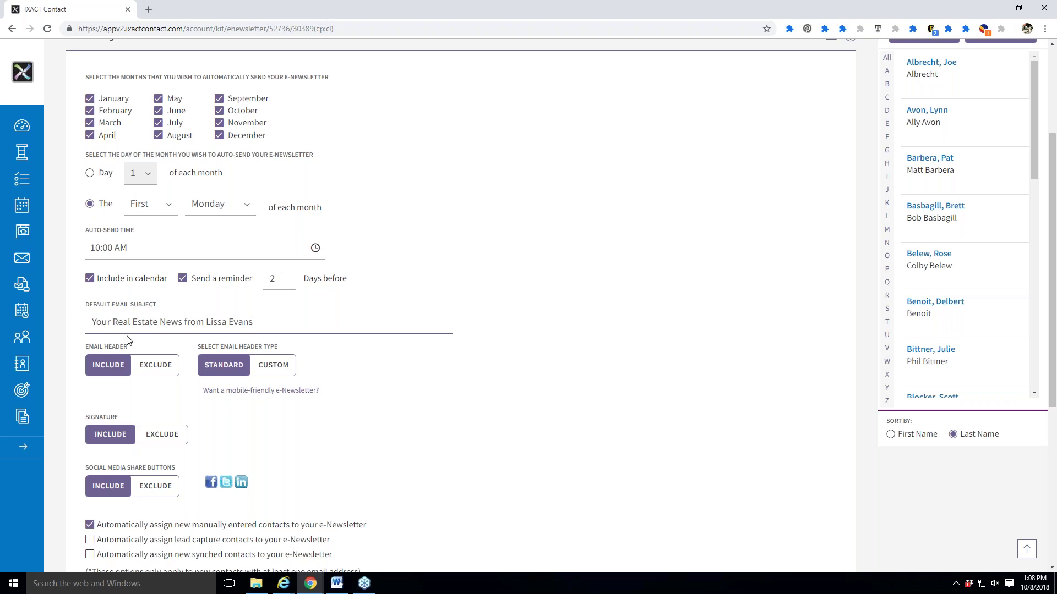
click(109, 327)
text(October)
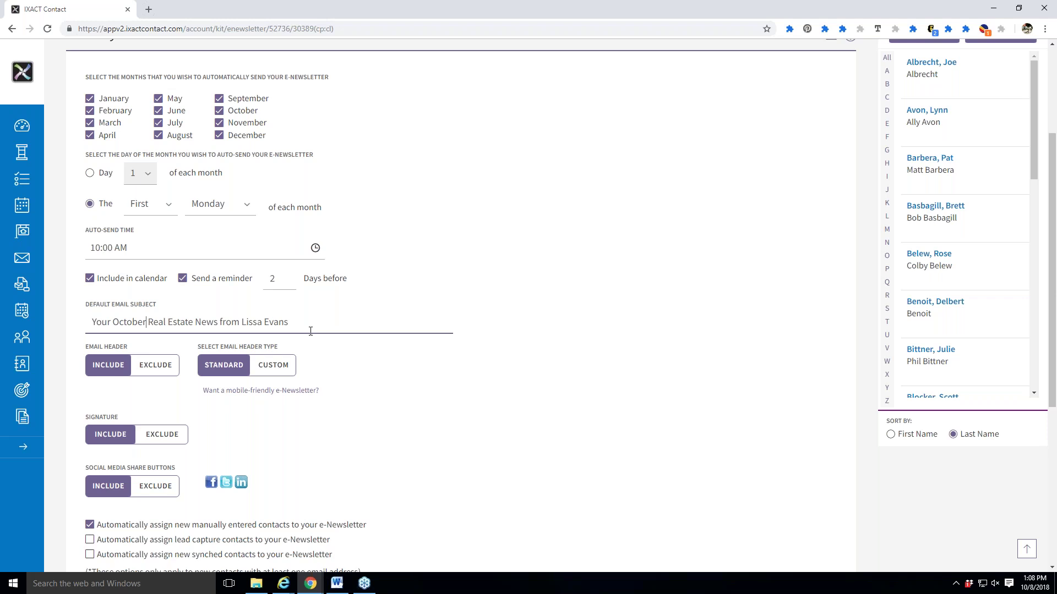
key(BackSpace)
key(BackSpace)
key(BackSpace)
key(BackSpace)
key(BackSpace)
key(BackSpace)
key(BackSpace)
key(BackSpace)
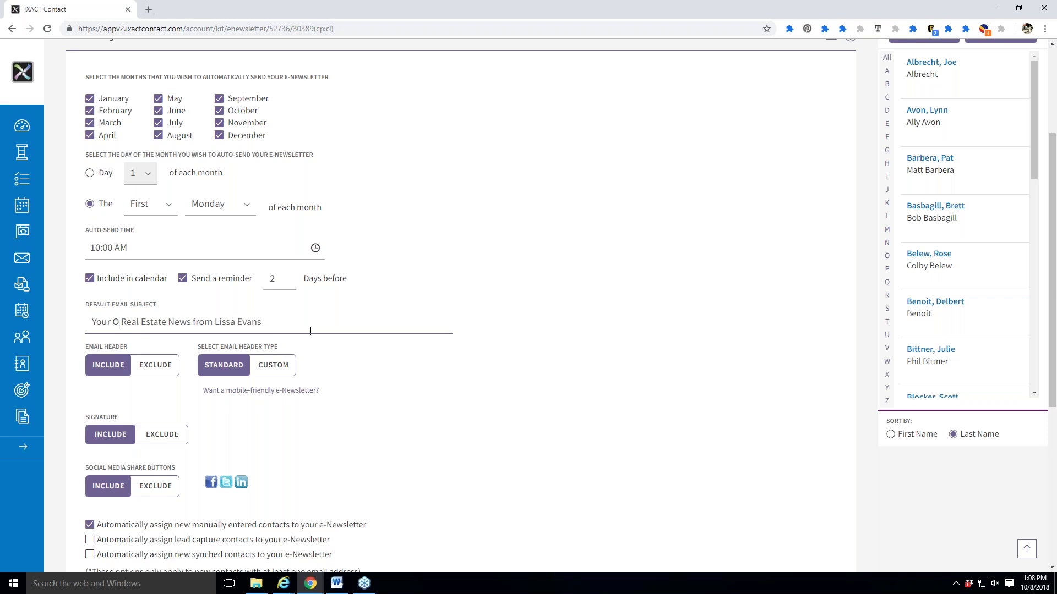
click(184, 324)
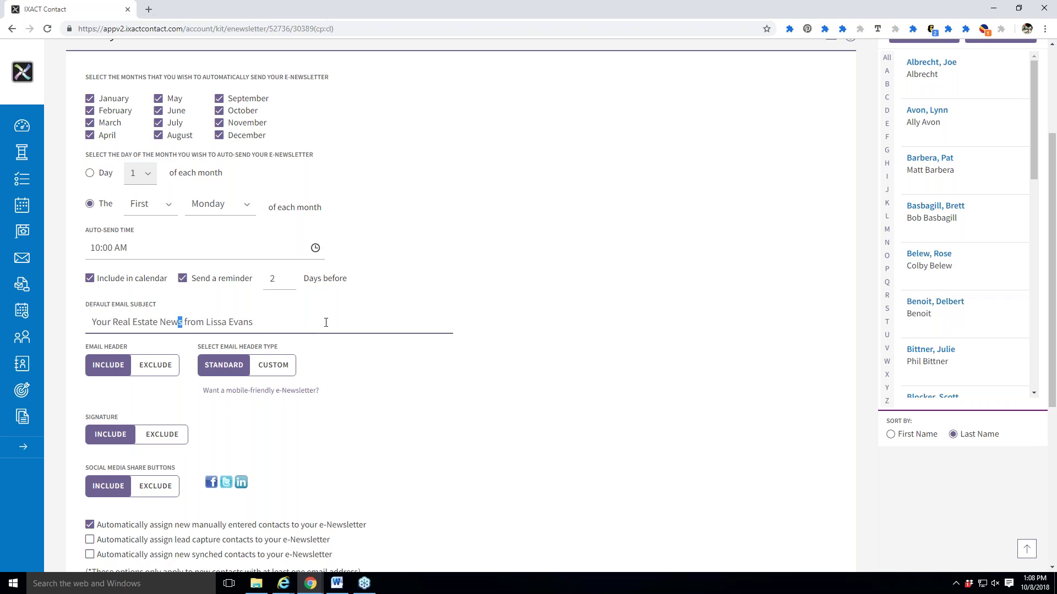
text(letter)
scroll(346, 322, down, 2)
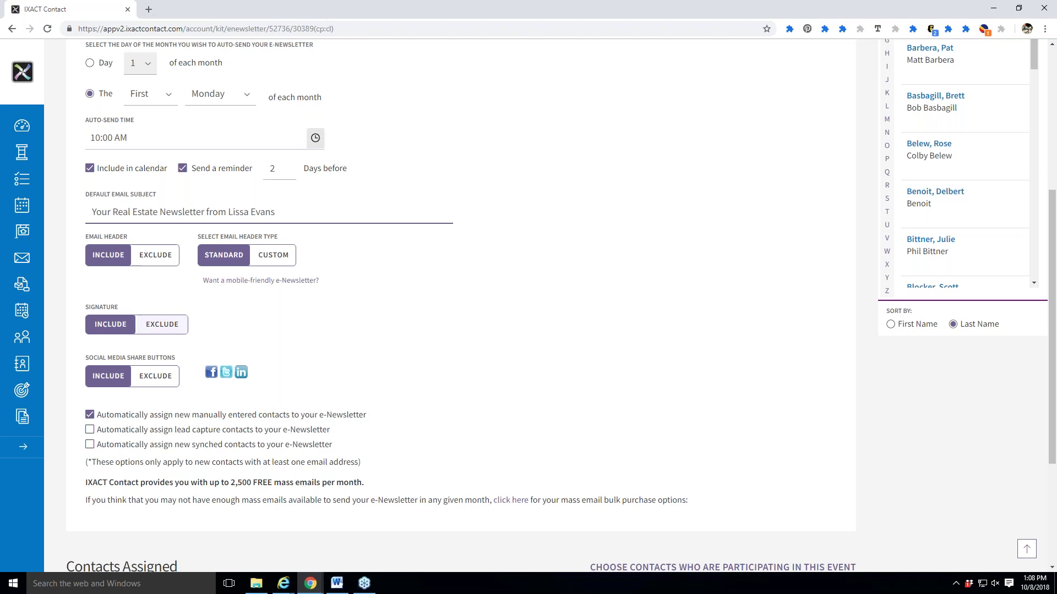
Duplicate the settings tab, preview the sample newsletter and its signature line, then return to settings.
right_click(81, 16)
click(141, 54)
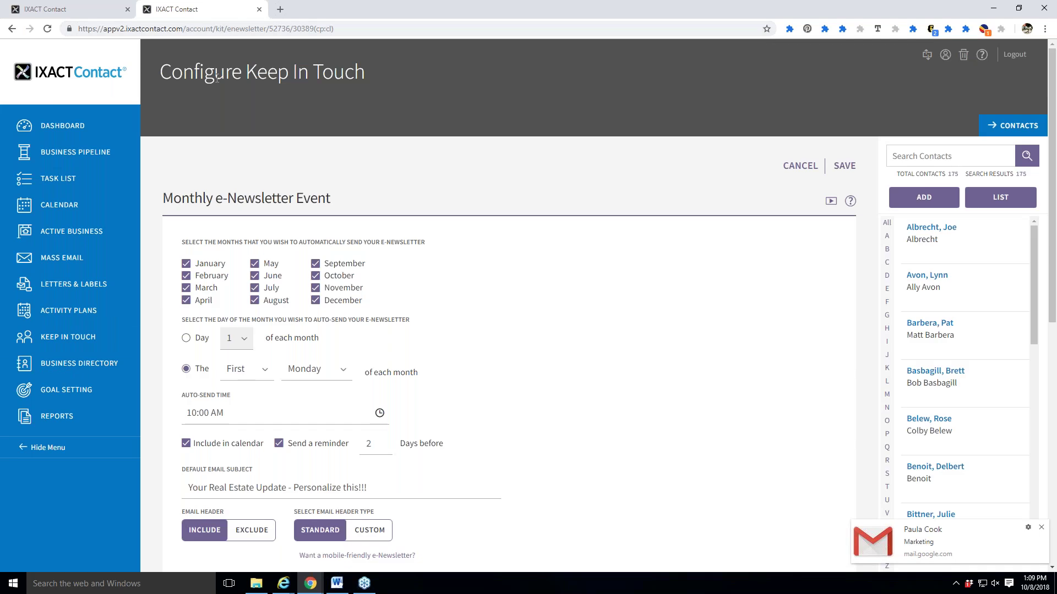
click(68, 337)
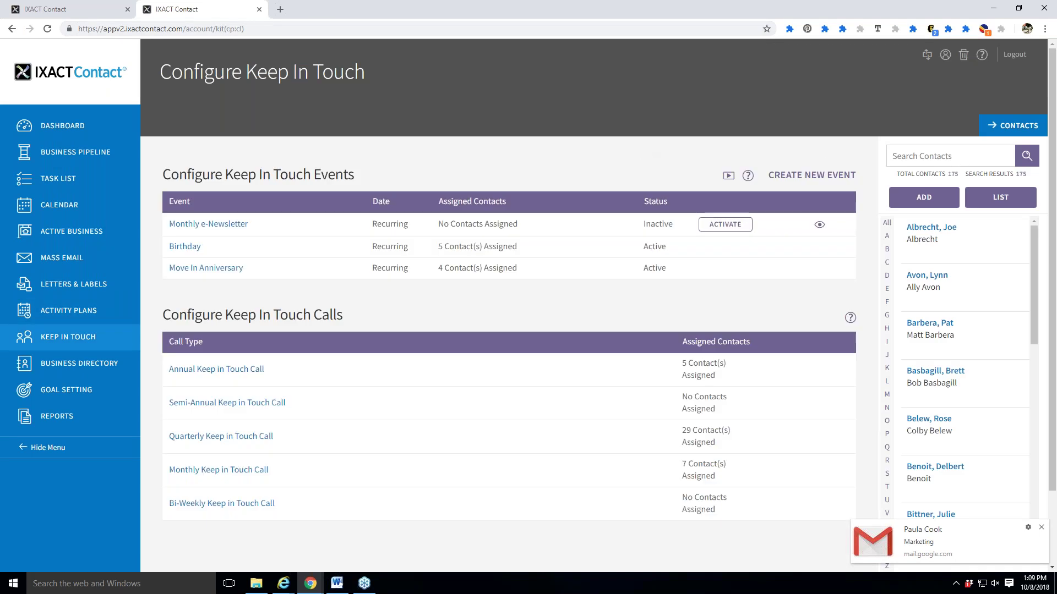
click(819, 225)
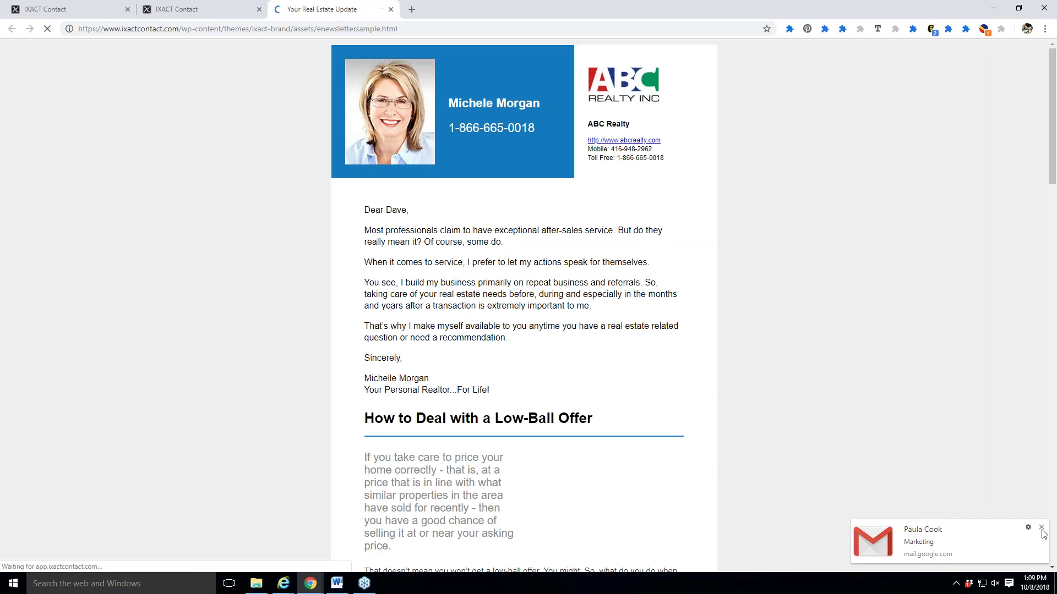
click(1041, 529)
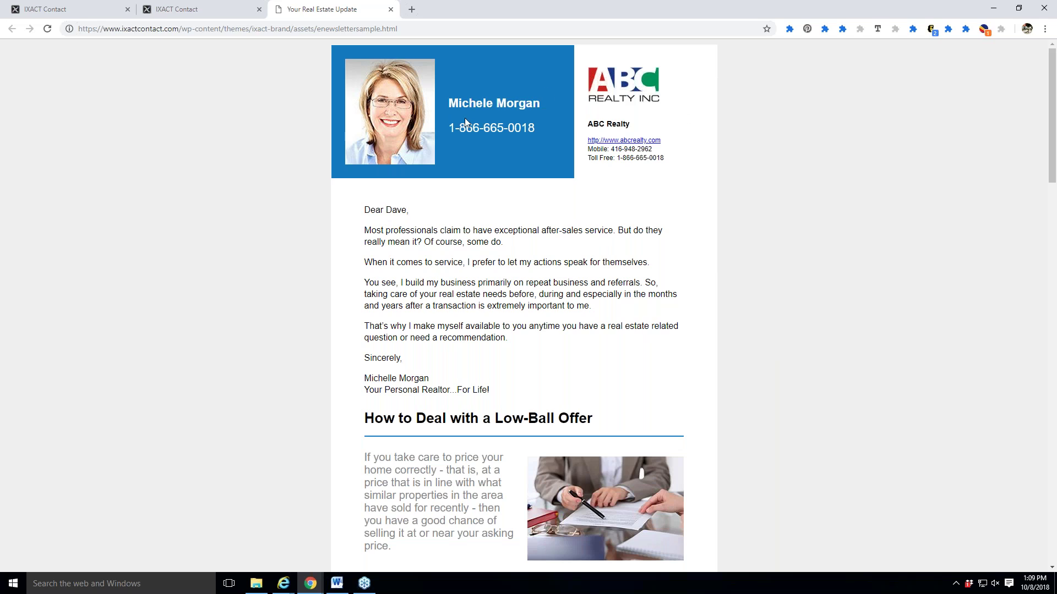
drag(366, 404, 380, 410)
click(379, 409)
click(66, 6)
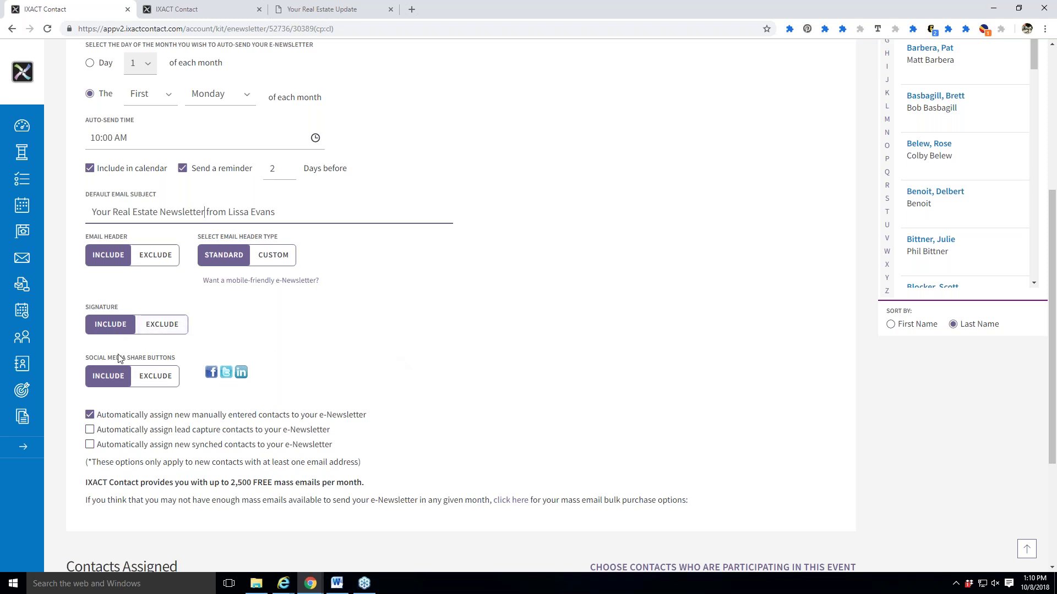
scroll(352, 382, down, 1)
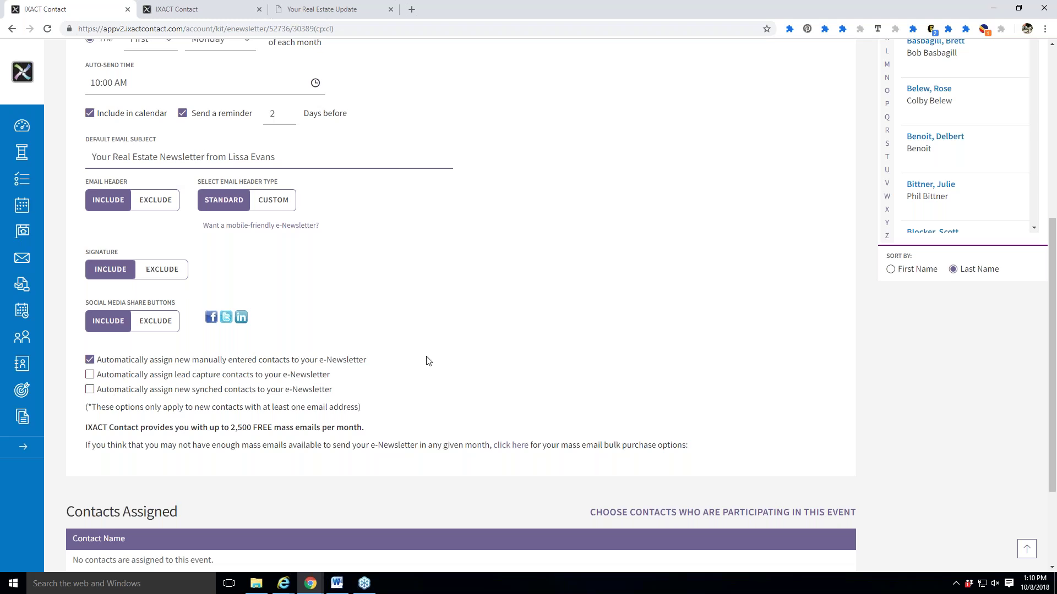
scroll(426, 368, down, 1)
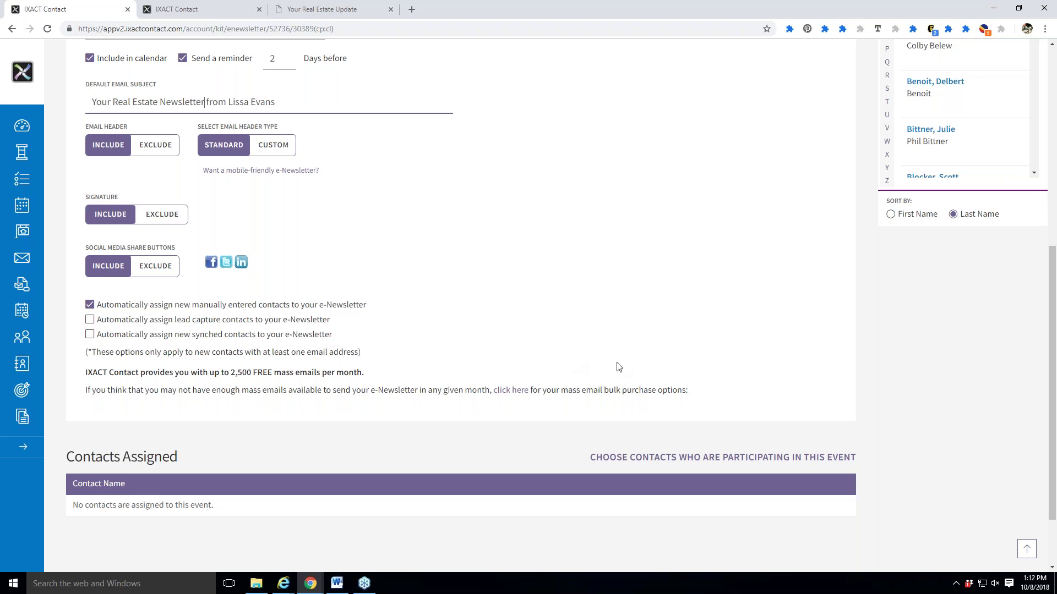
scroll(652, 377, down, 1)
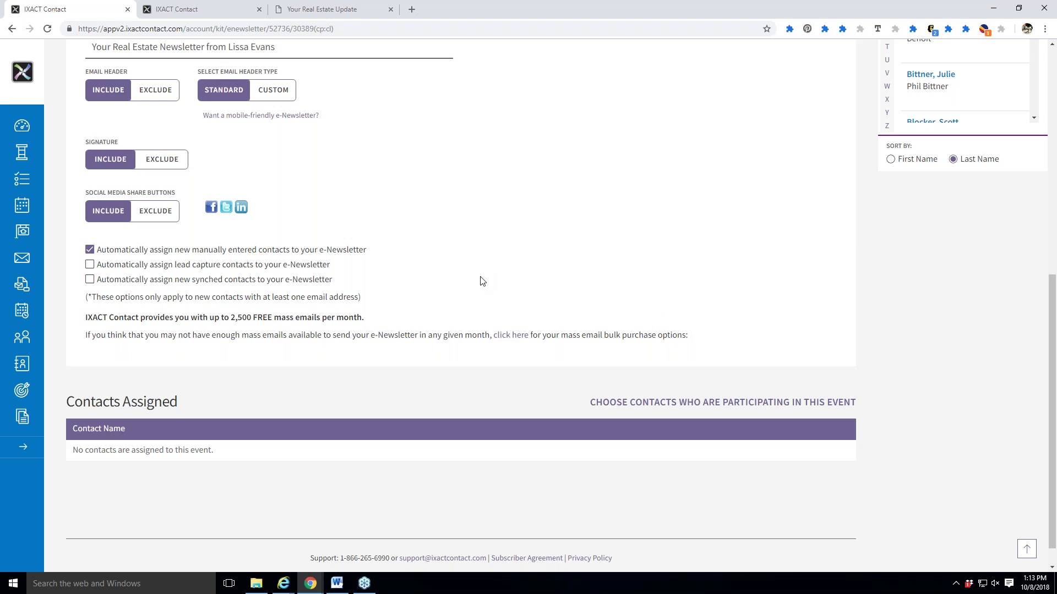
Review the pricing options for buying extra mass emails.
click(512, 336)
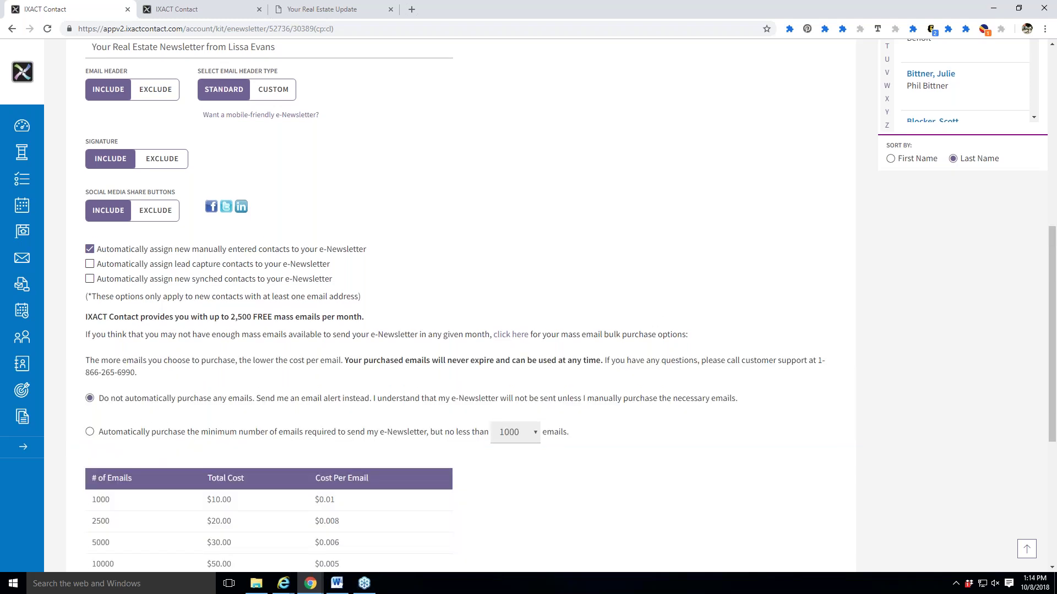
scroll(662, 424, down, 3)
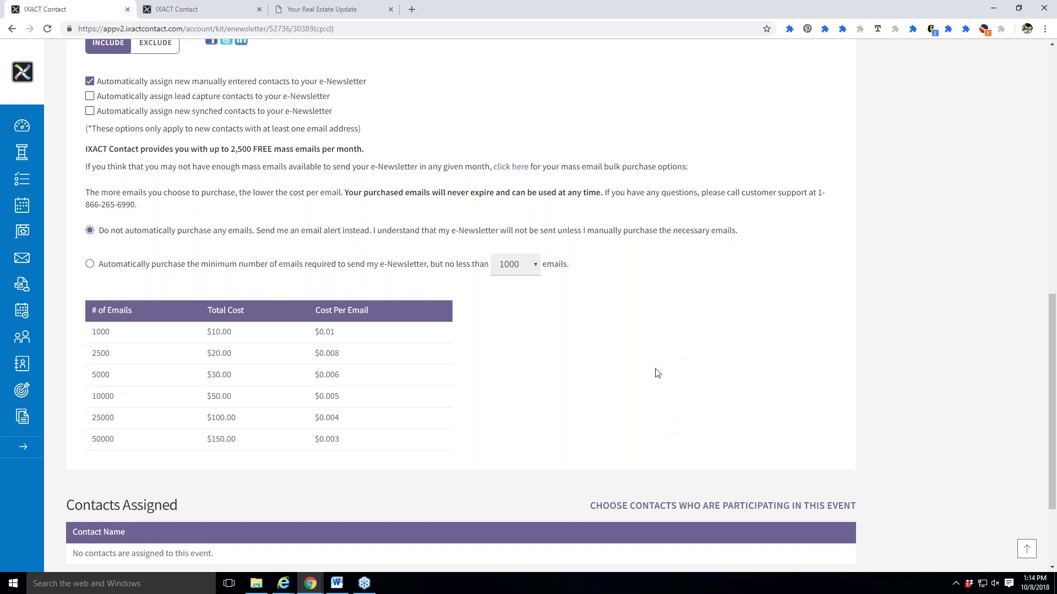
scroll(658, 373, down, 1)
scroll(662, 373, down, 2)
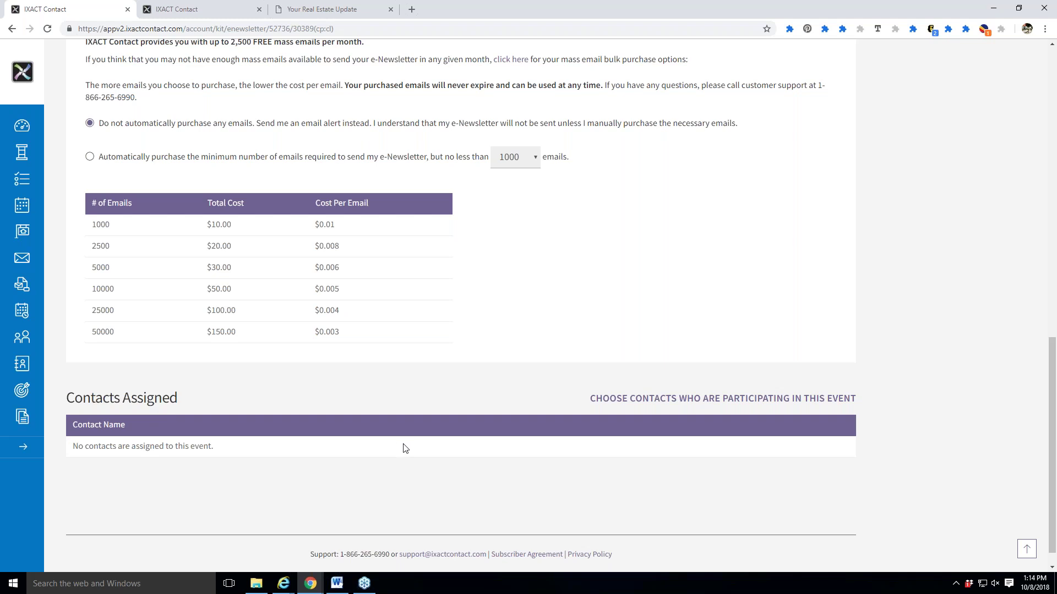
Save the Monthly e-Newsletter event and acknowledge the auto-send date notice.
scroll(404, 446, up, 15)
scroll(843, 172, up, 1)
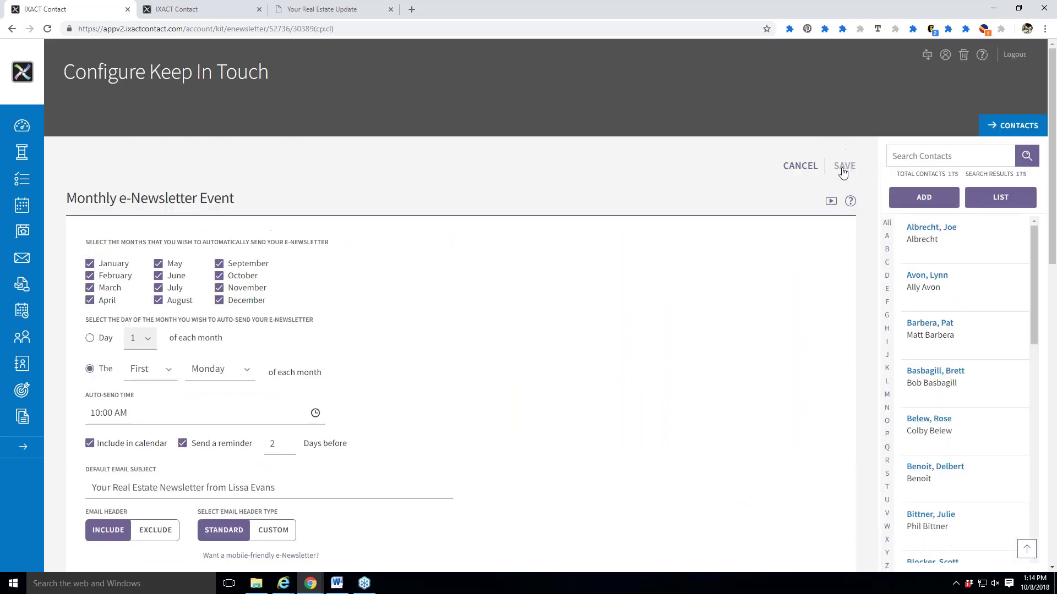
click(842, 167)
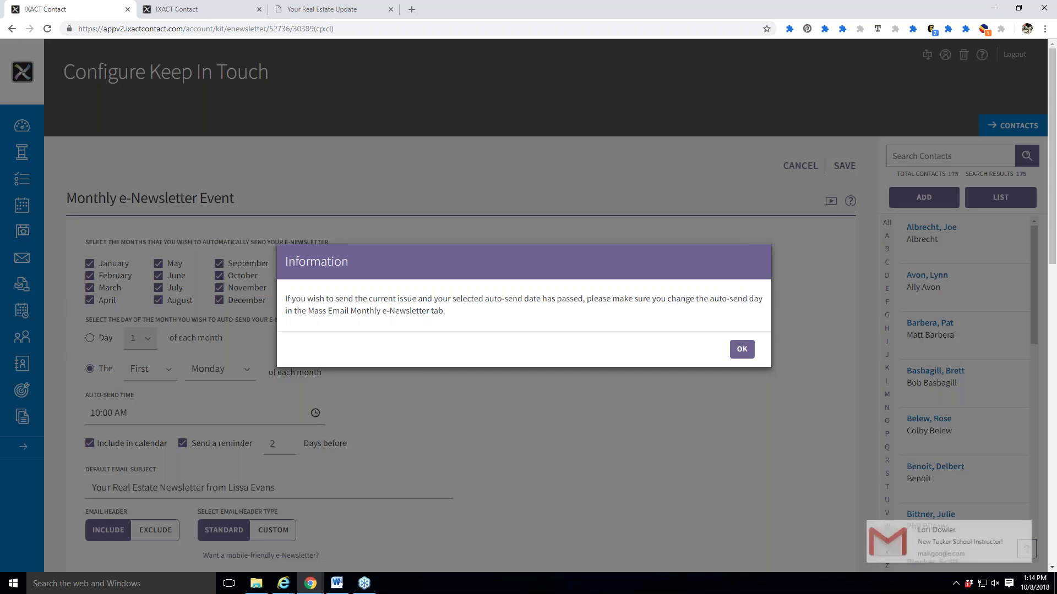
click(742, 349)
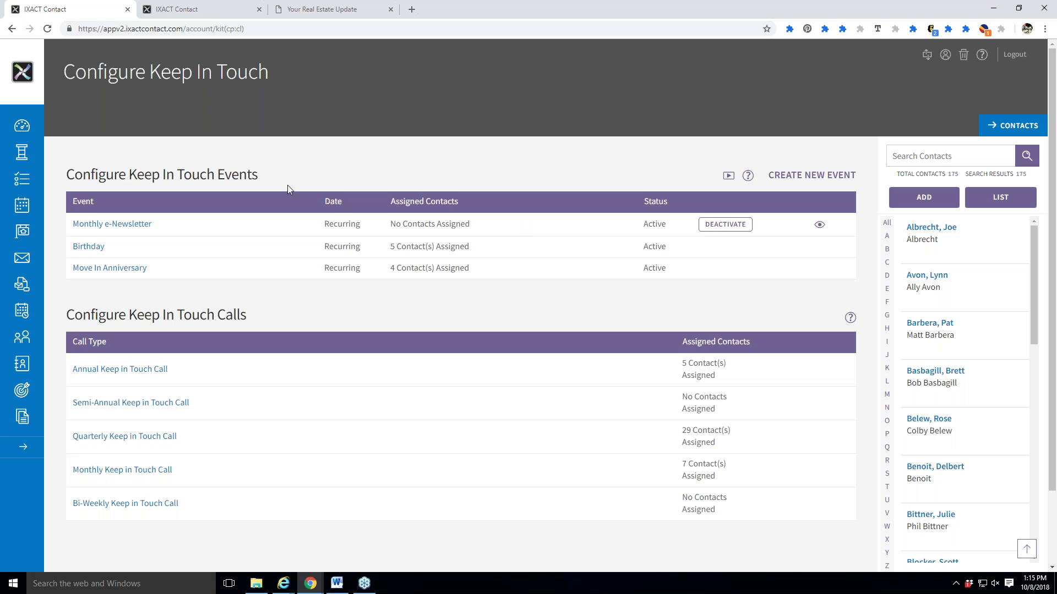
Go to the Mass Email section's list of email templates.
click(26, 263)
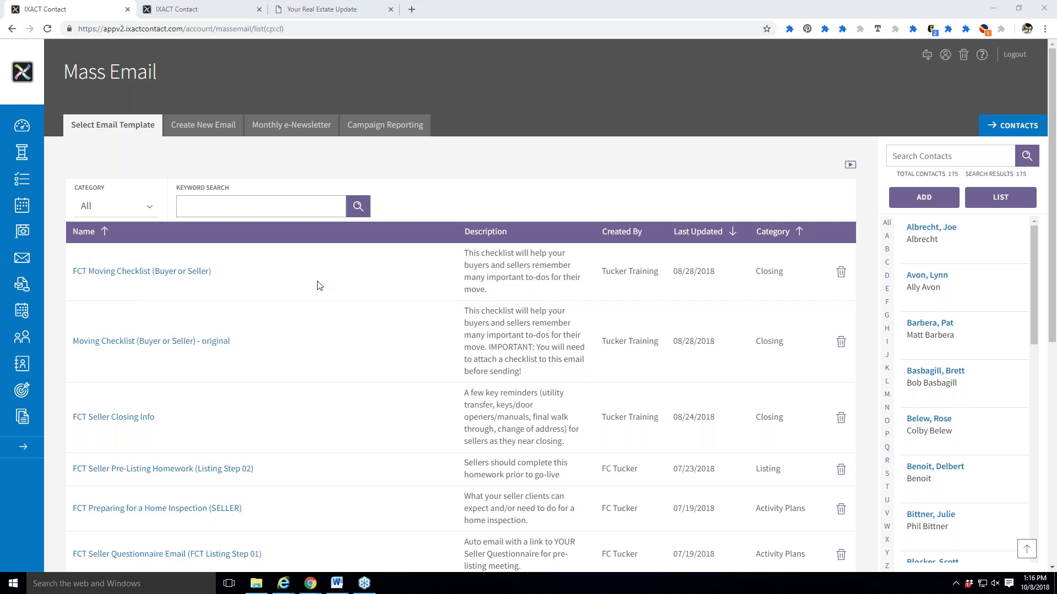
Switch to the Monthly e-Newsletter tab for the October 2018 issue.
click(288, 126)
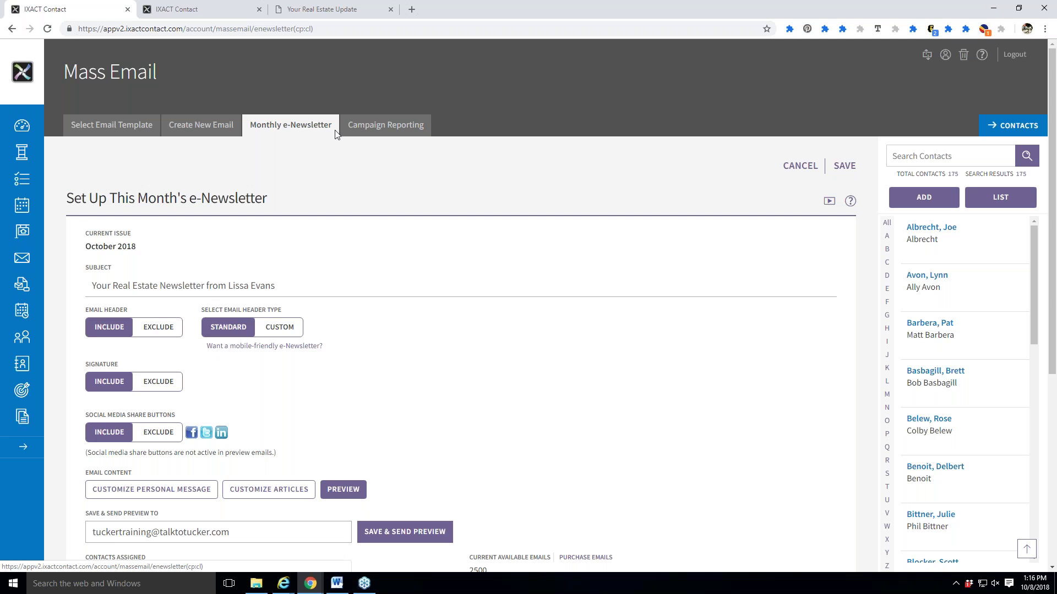
click(981, 62)
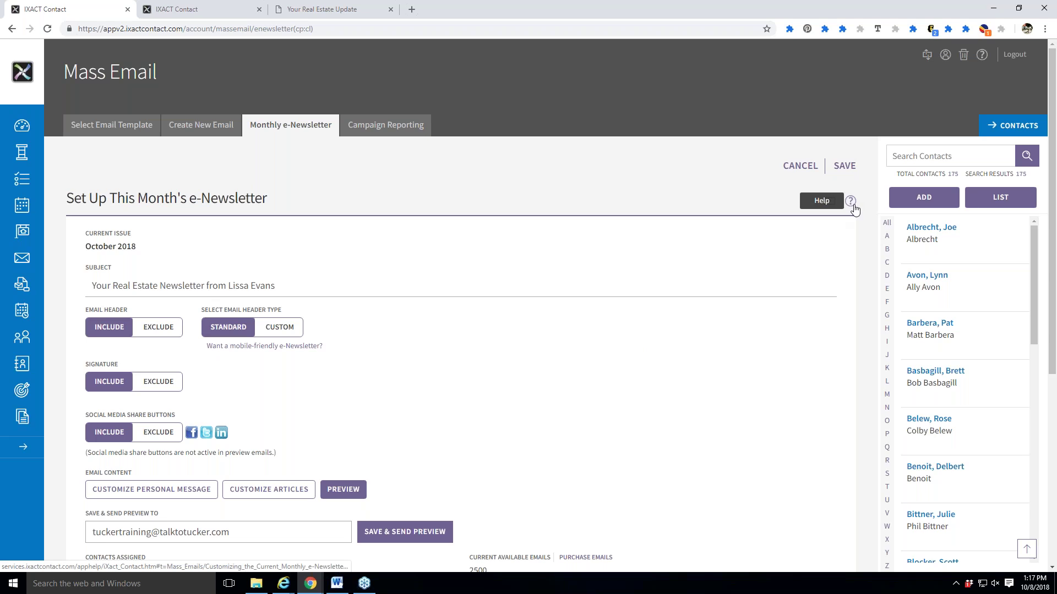
Read the help article on customizing the current e-Newsletter issue, then return to the setup page.
click(850, 202)
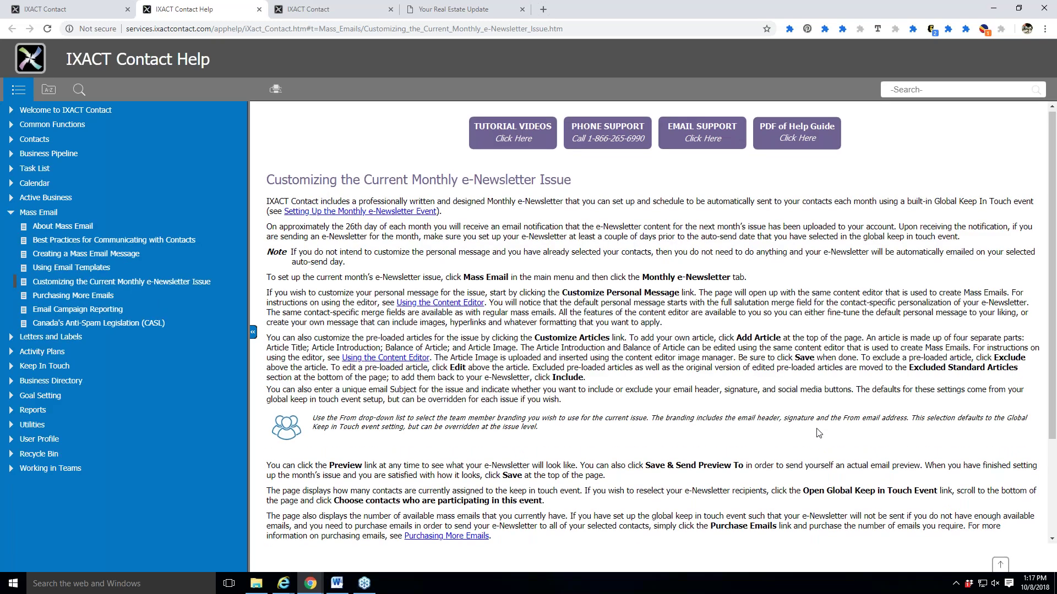
scroll(818, 433, down, 2)
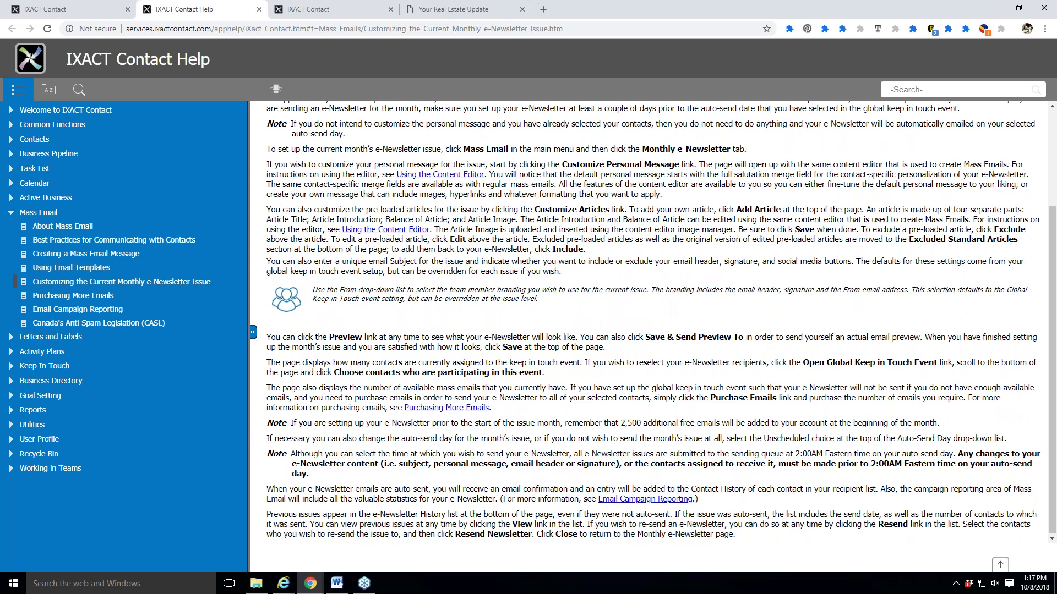
scroll(818, 442, up, 3)
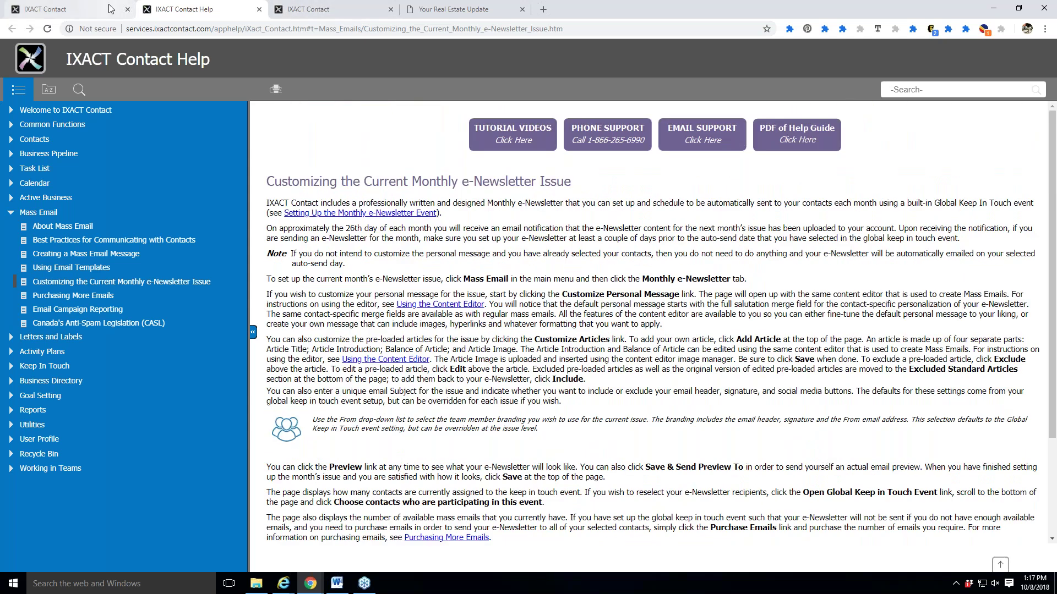
click(66, 9)
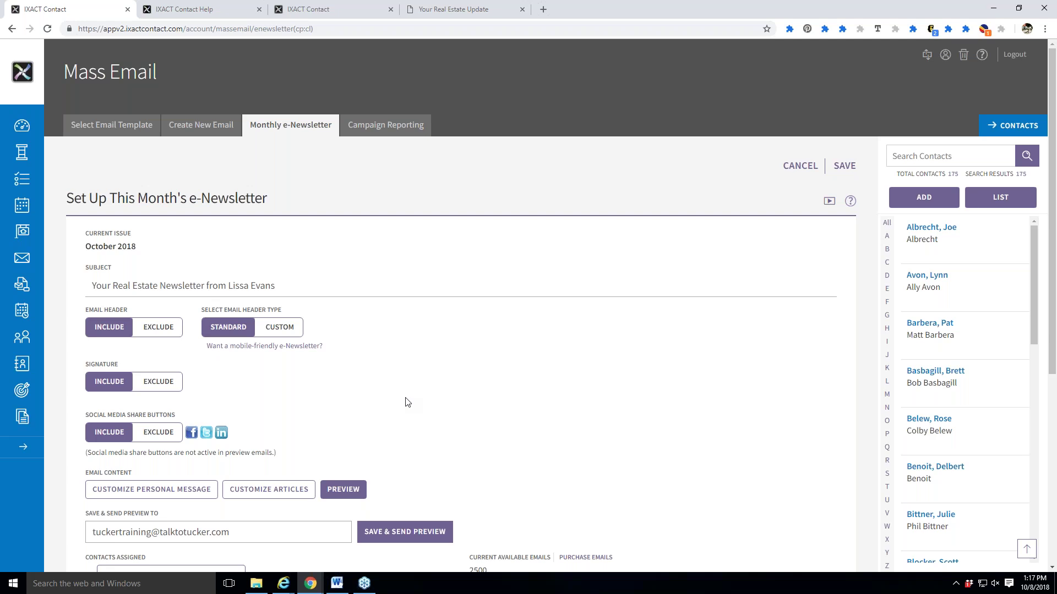
Add 'October' to the newsletter Subject field, then delete it so the subject is unchanged.
scroll(407, 402, down, 1)
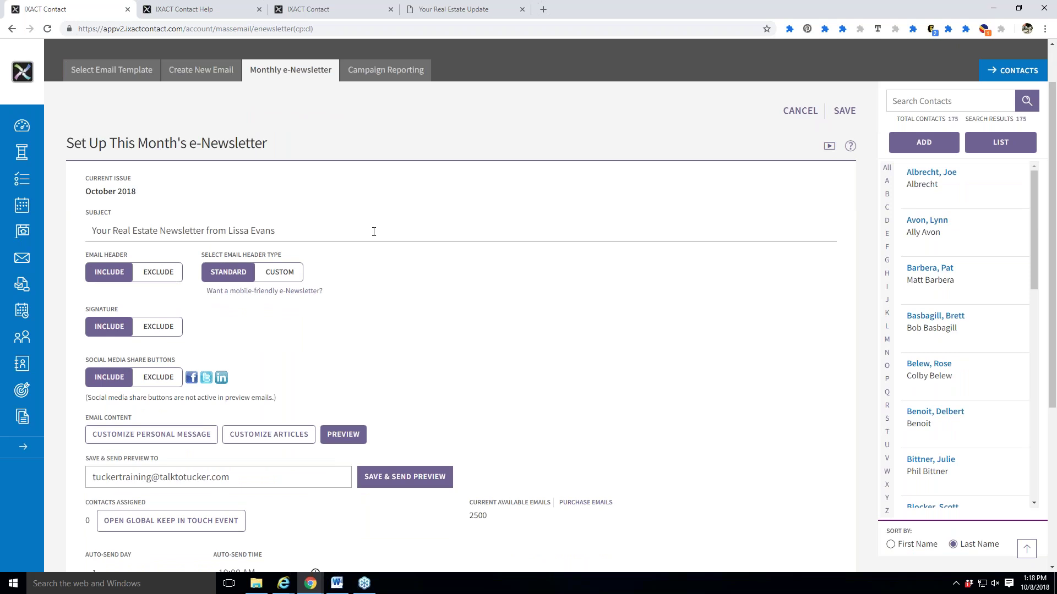
click(114, 231)
text(October)
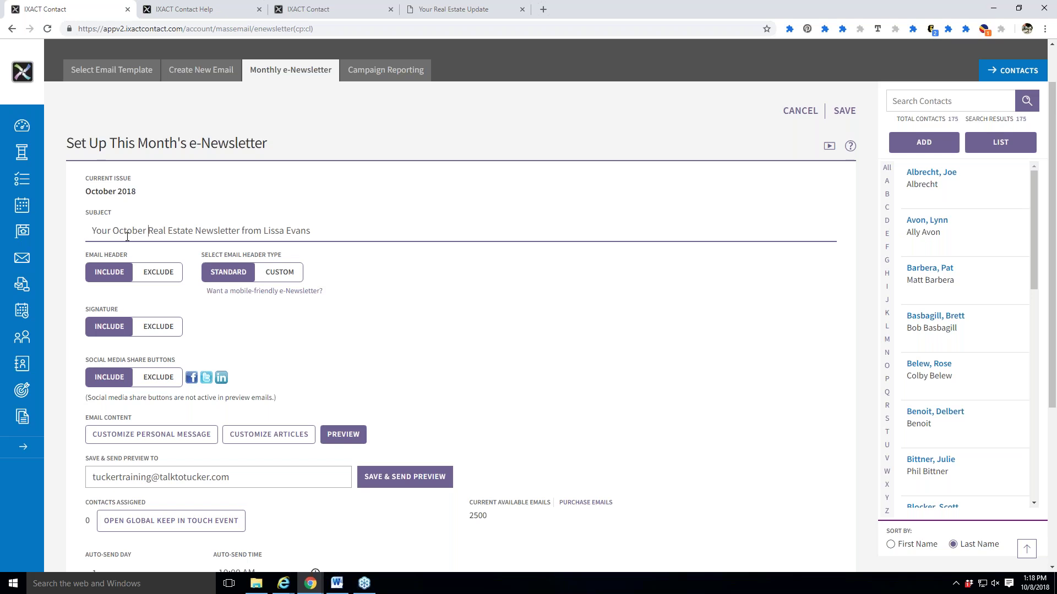
key(BackSpace)
key(BackSpace)
key(BackSpace)
key(BackSpace)
key(BackSpace)
key(BackSpace)
key(BackSpace)
key(BackSpace)
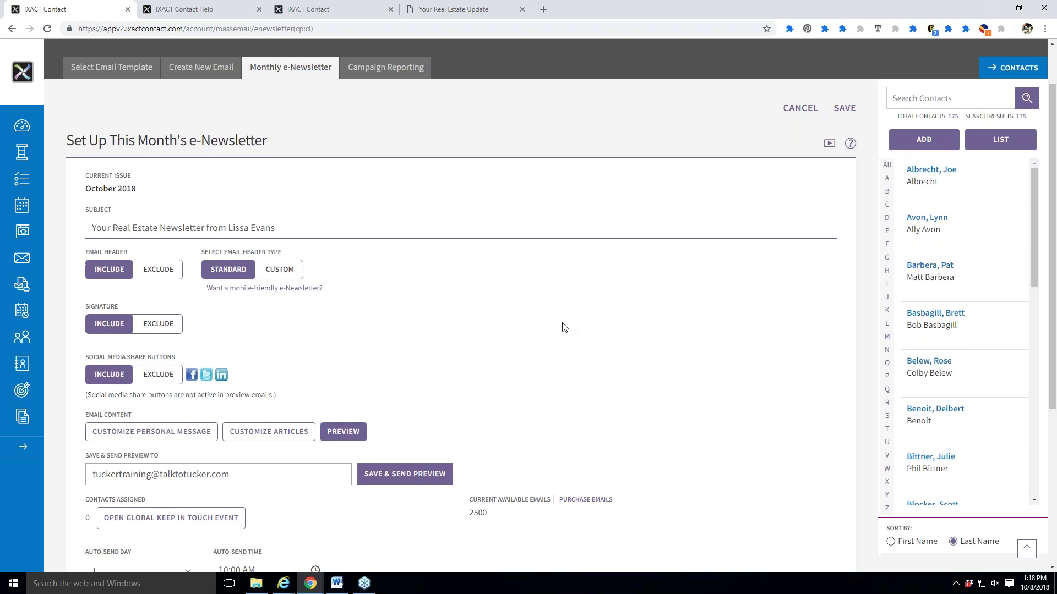
scroll(562, 326, down, 2)
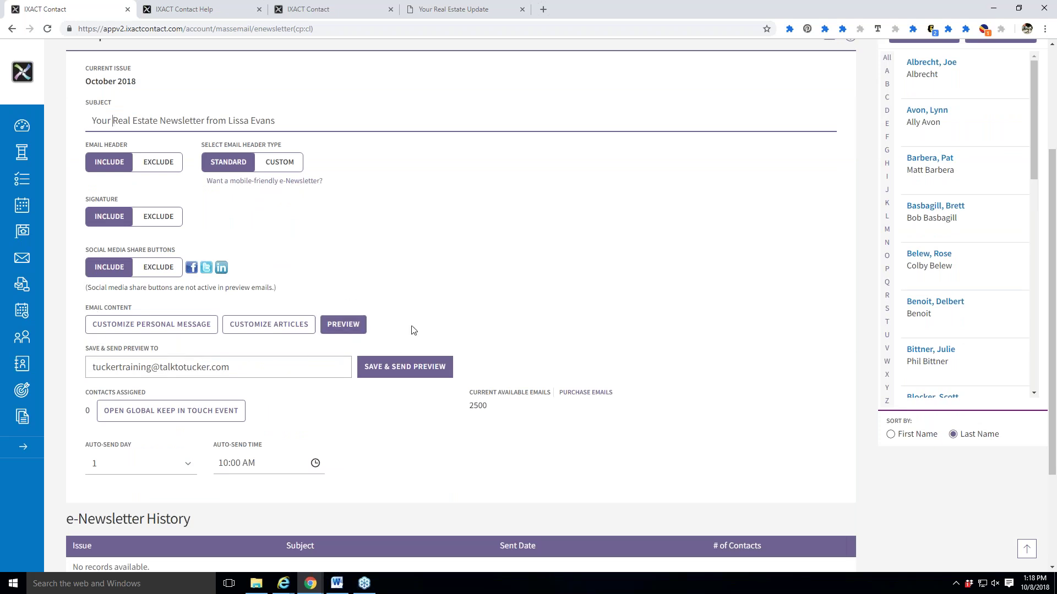
Preview the October 2018 e-Newsletter, checking header, signature, home security and offer articles, then close.
click(357, 328)
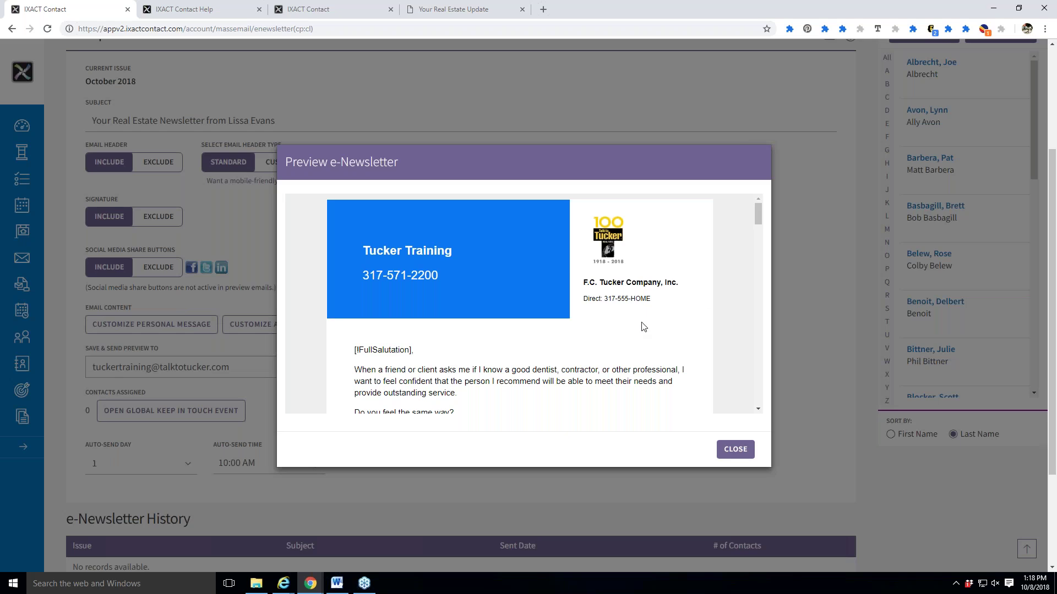
scroll(660, 316, down, 3)
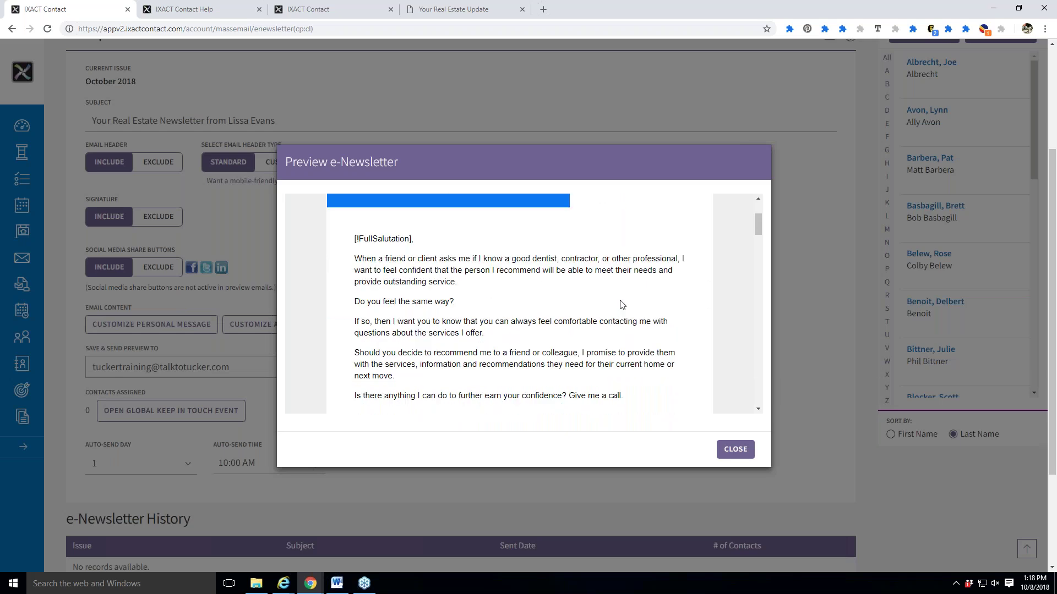
scroll(652, 319, down, 4)
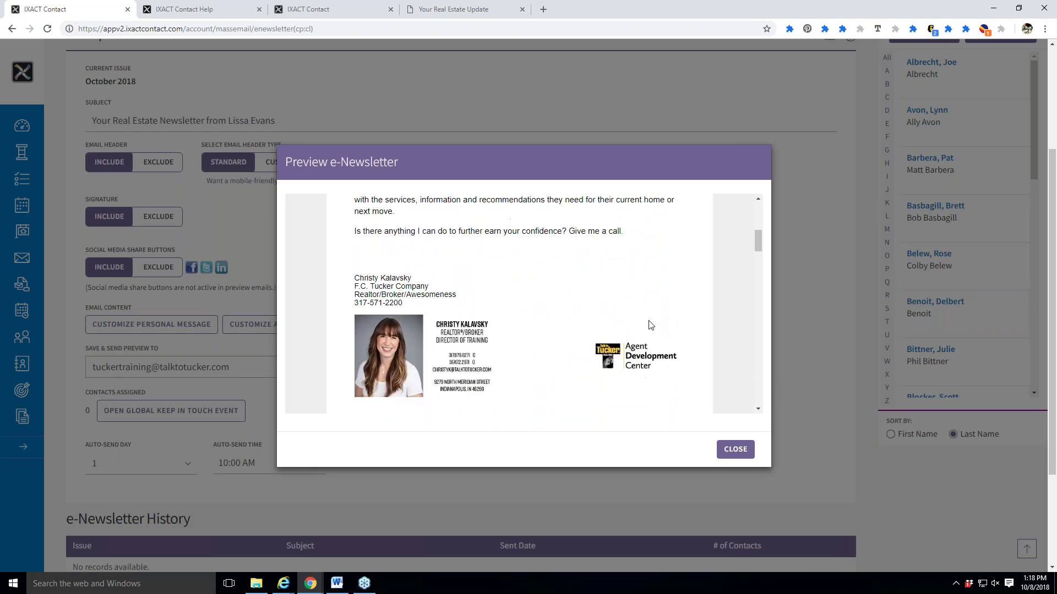
scroll(650, 330, up, 7)
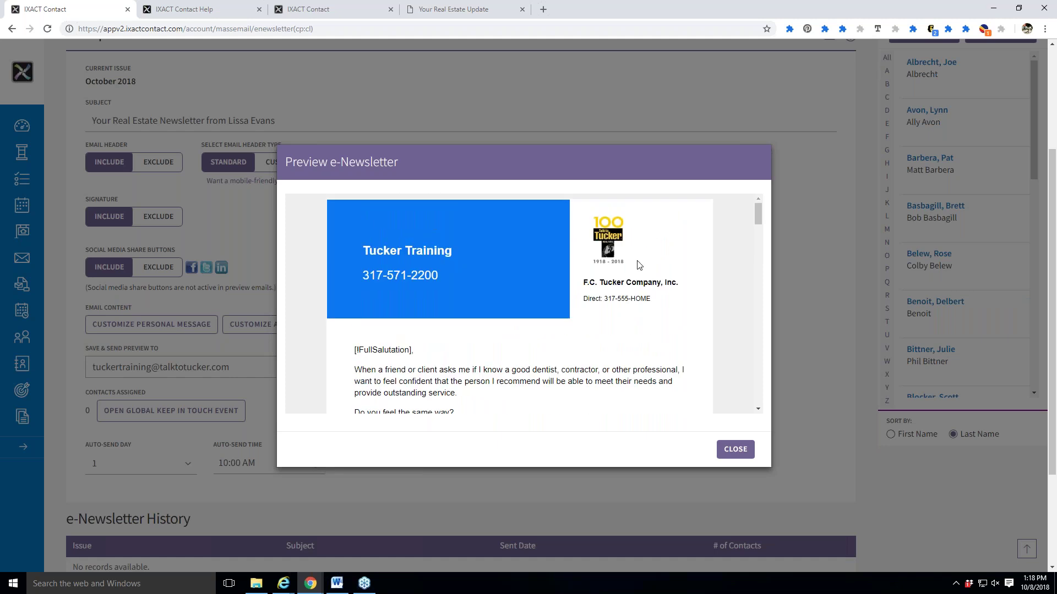
scroll(633, 292, down, 2)
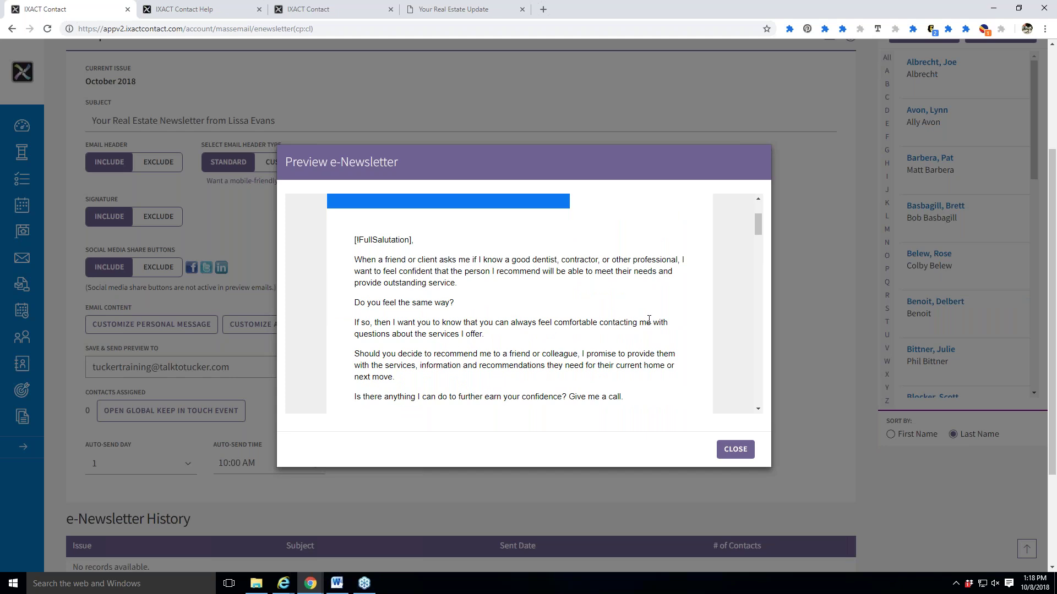
scroll(648, 322, down, 1)
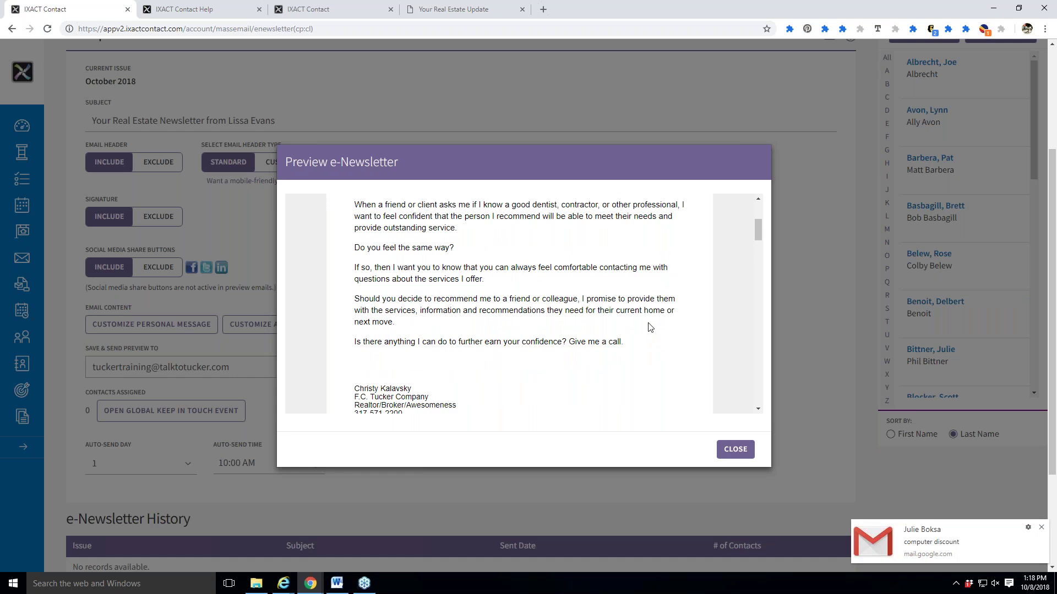
scroll(647, 328, down, 3)
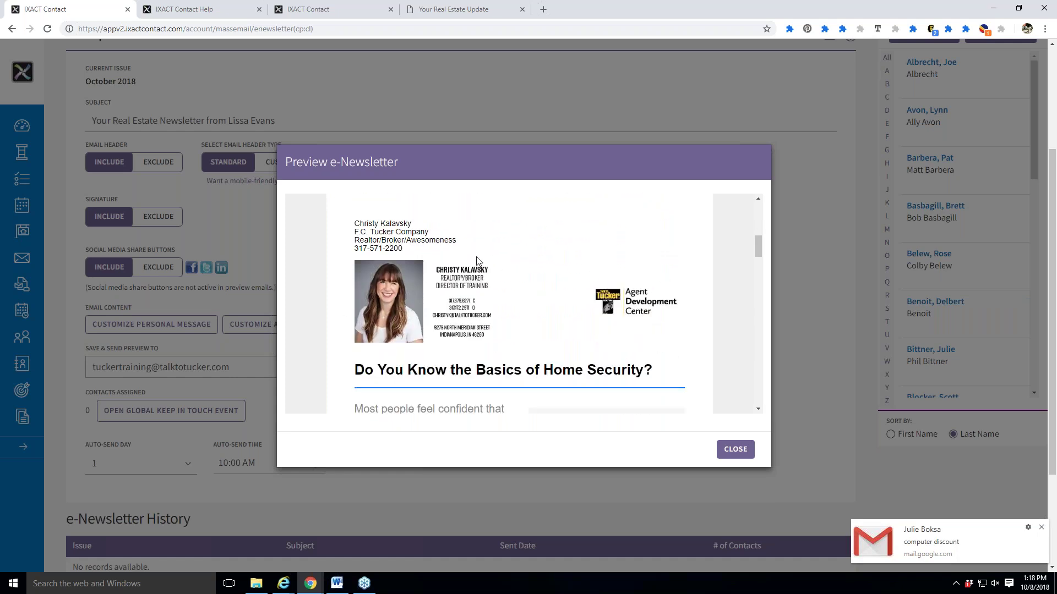
scroll(582, 339, up, 5)
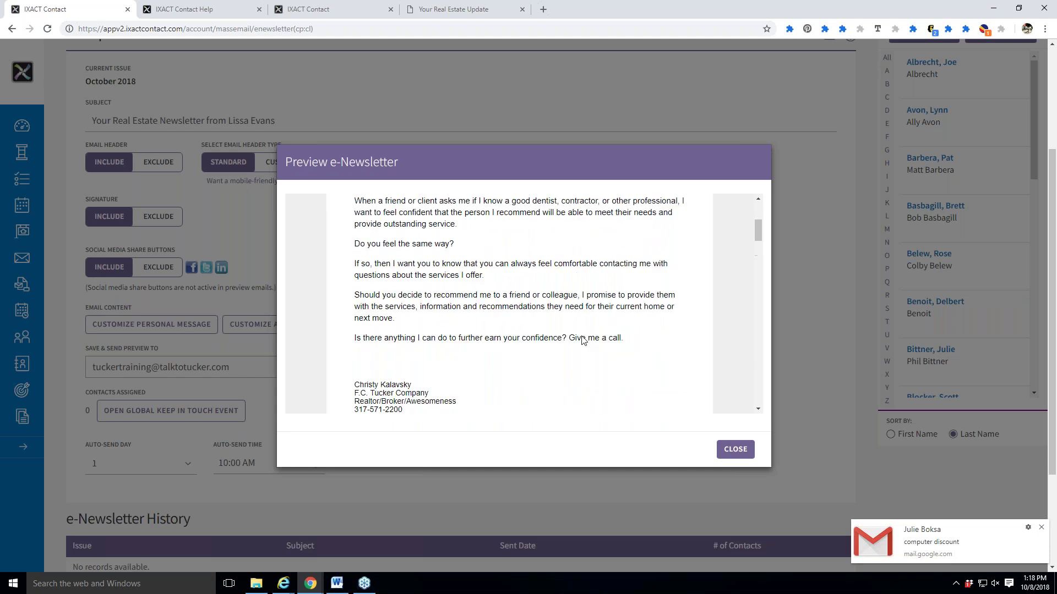
scroll(582, 340, down, 3)
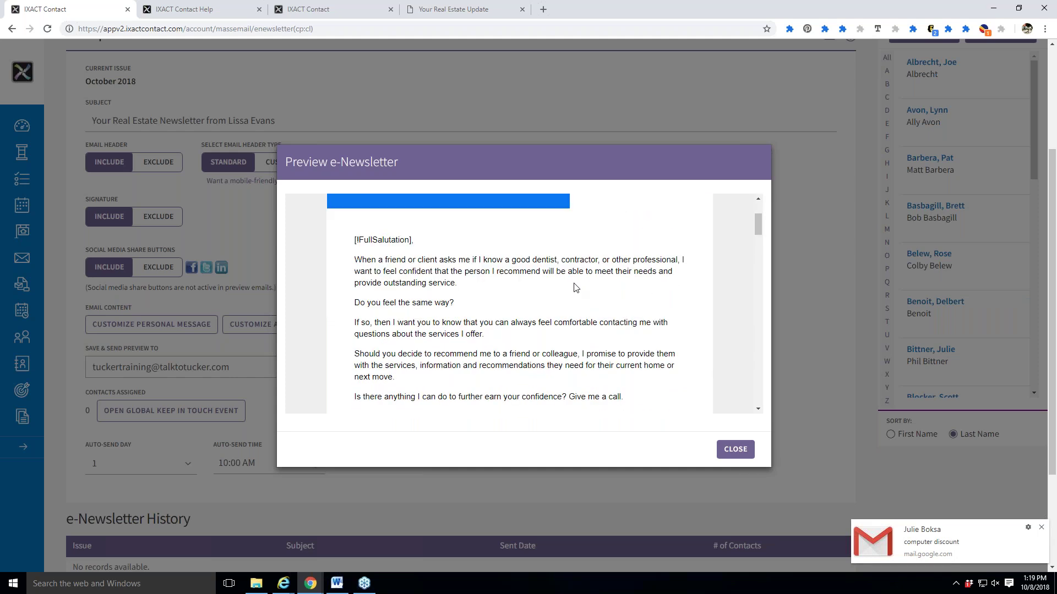
scroll(560, 287, up, 3)
scroll(557, 298, down, 5)
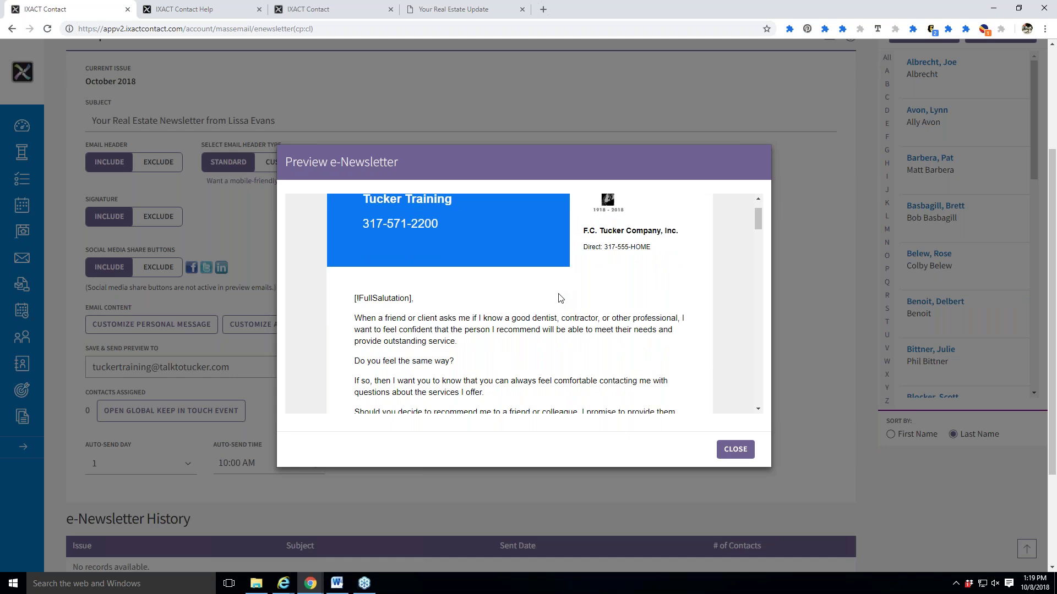
scroll(557, 309, up, 5)
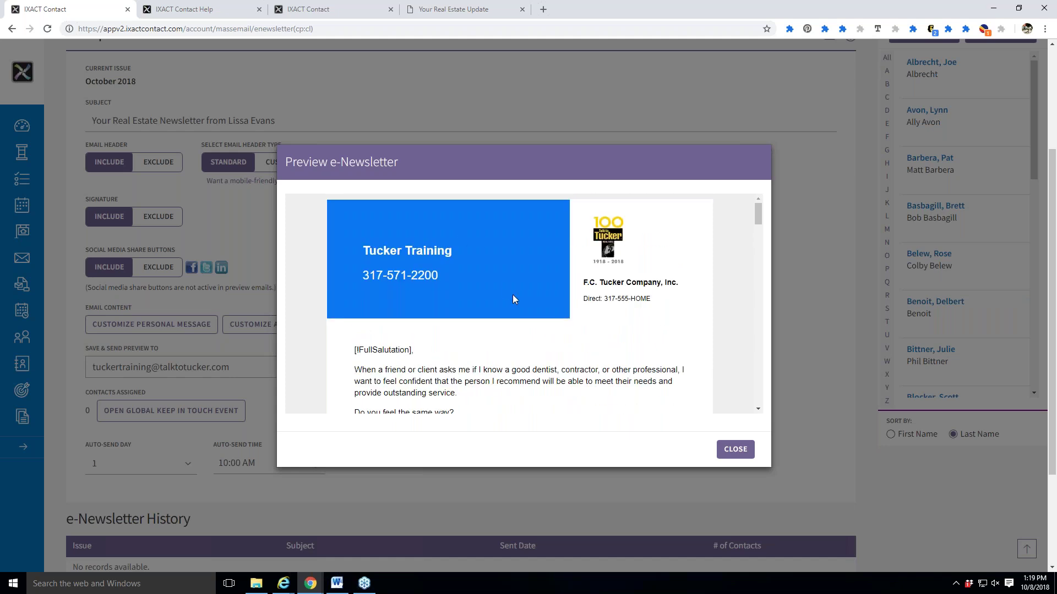
scroll(401, 307, down, 5)
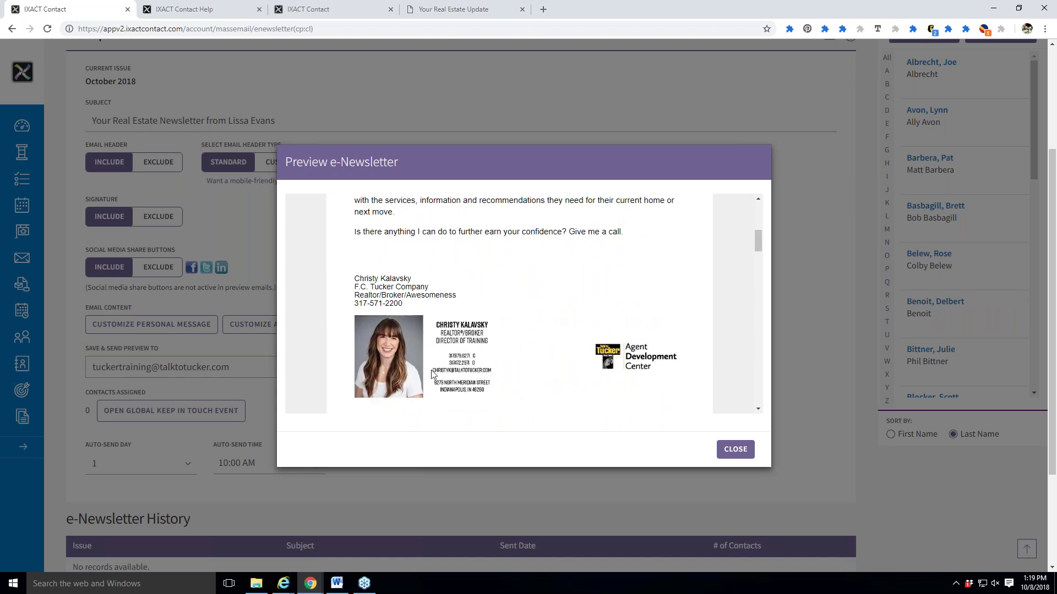
scroll(542, 379, up, 5)
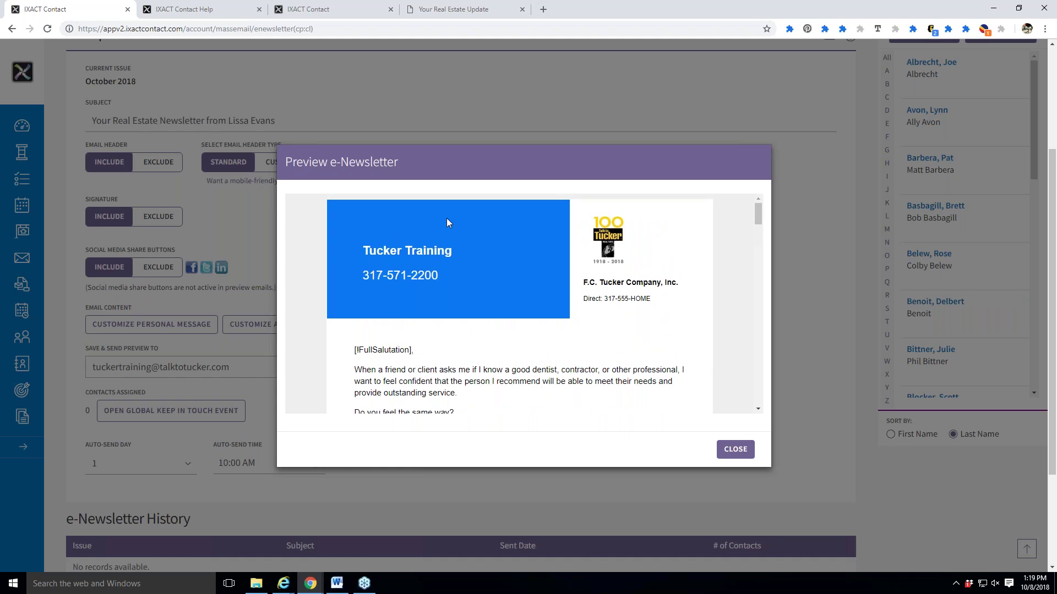
scroll(385, 260, down, 5)
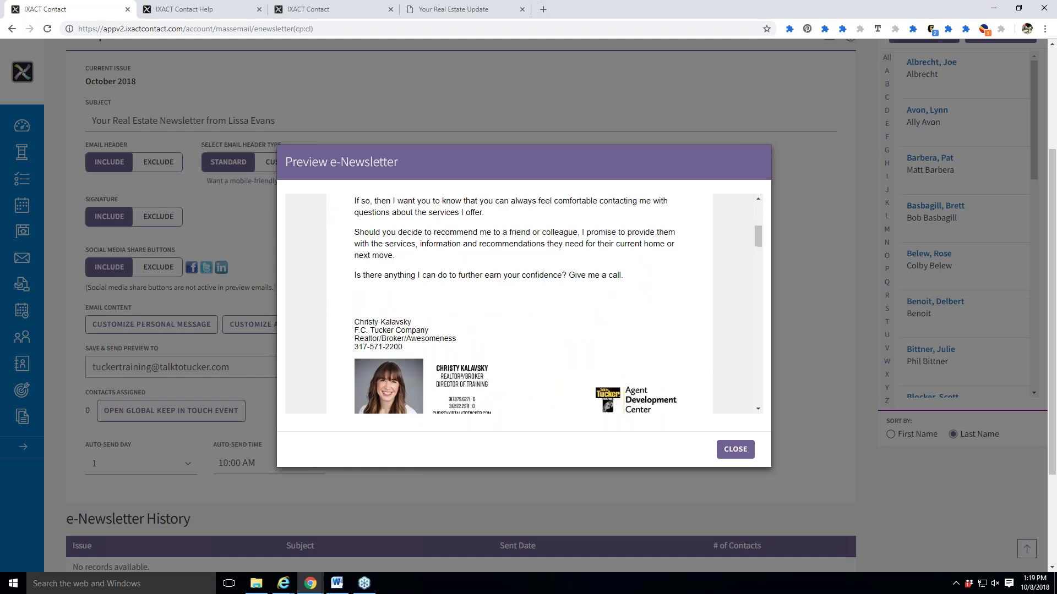
scroll(484, 364, down, 1)
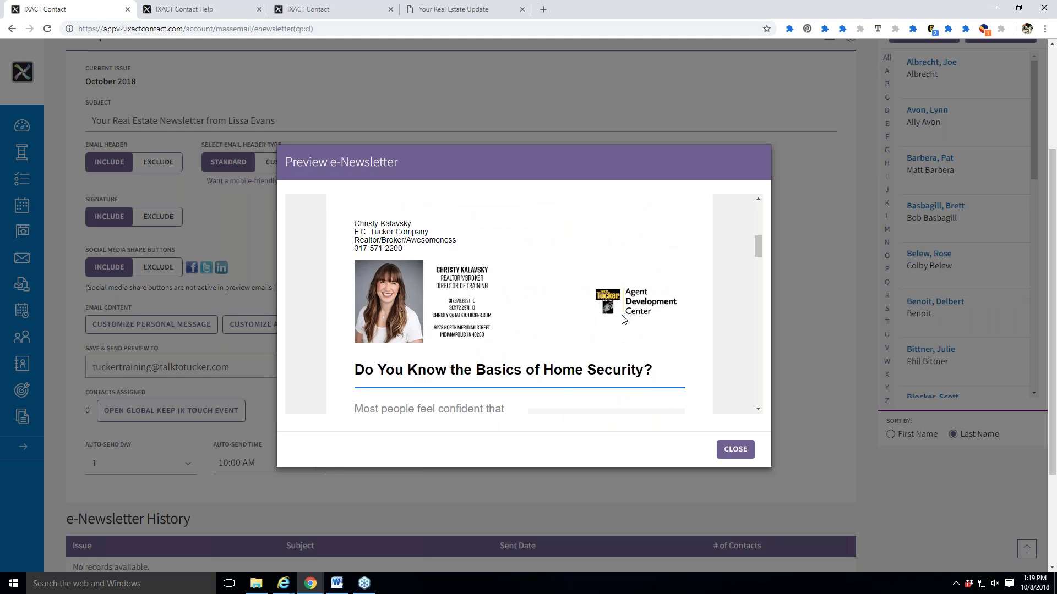
scroll(624, 319, down, 4)
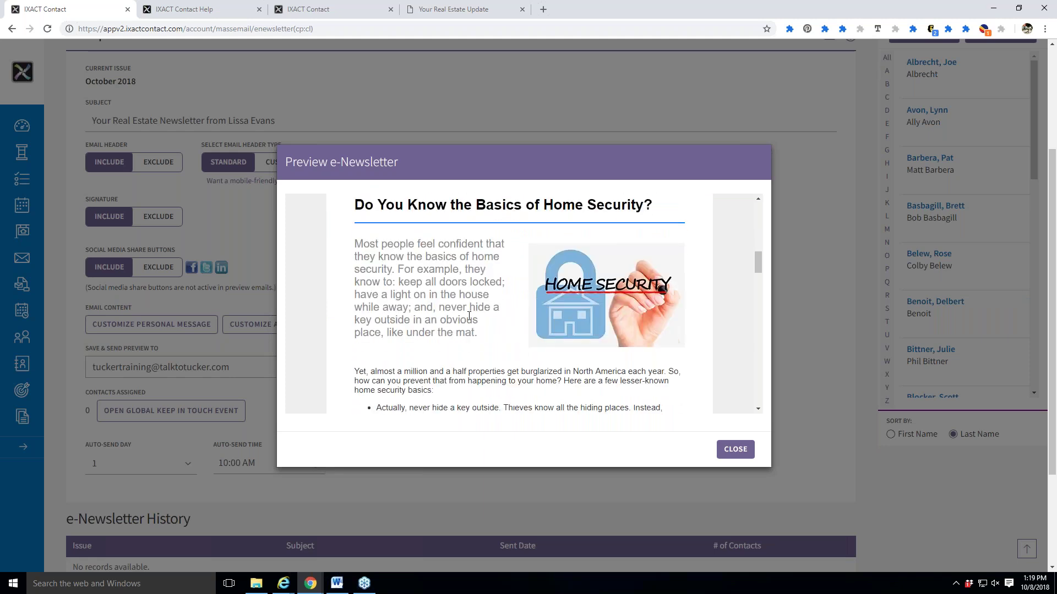
scroll(469, 315, down, 15)
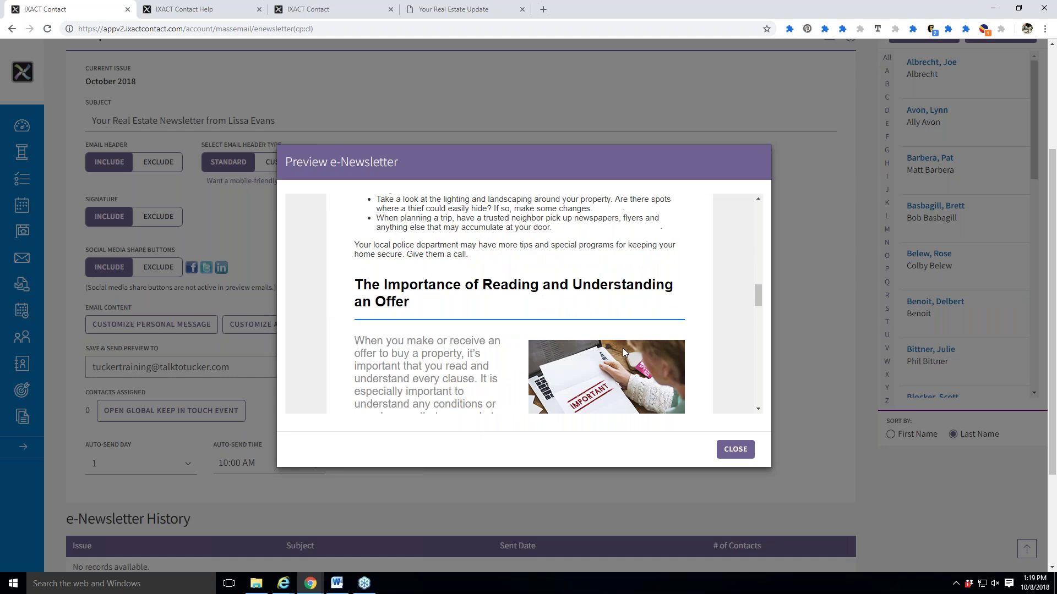
scroll(628, 350, down, 12)
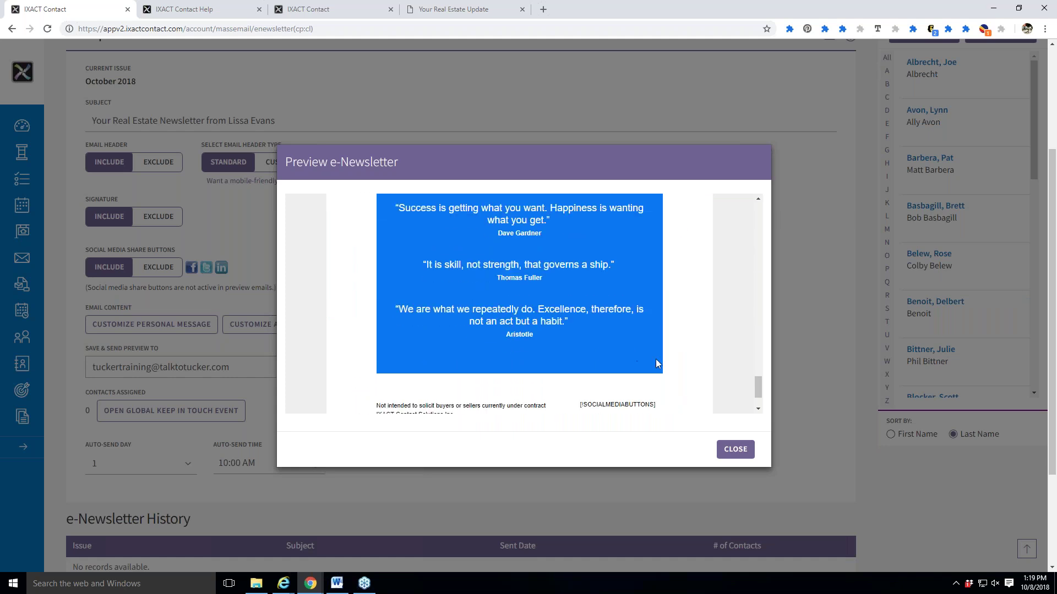
click(732, 451)
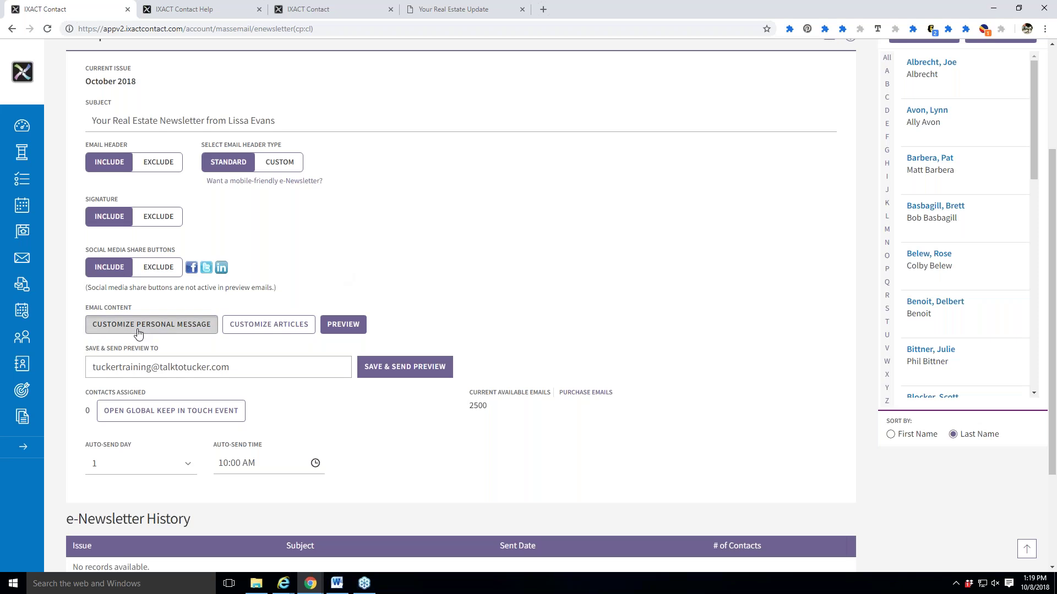
Open the referral personal message starting with [FullSalutation] and set Signature to Exclude.
click(138, 332)
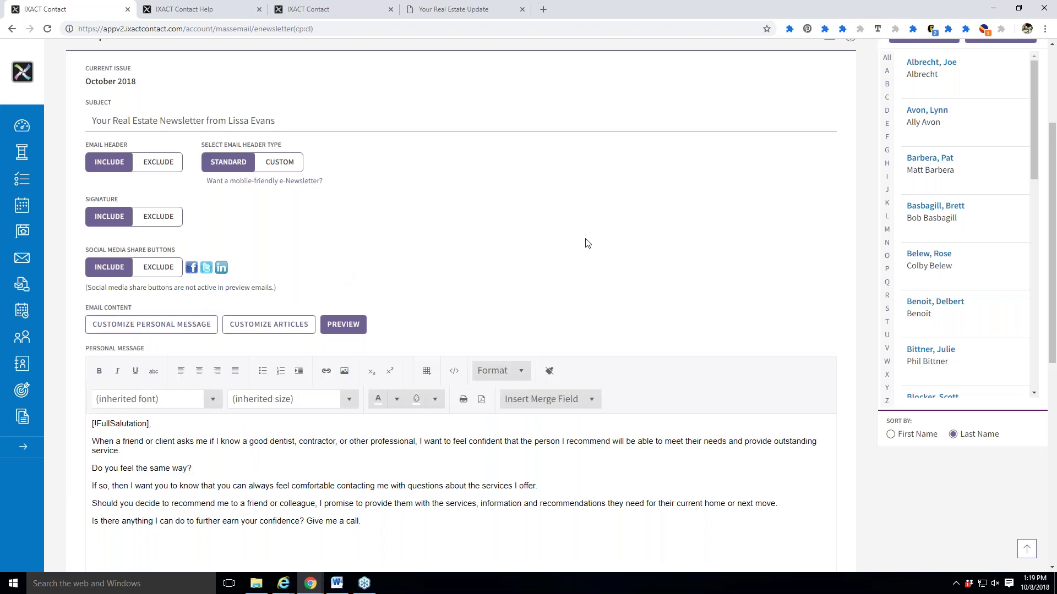
scroll(321, 273, down, 3)
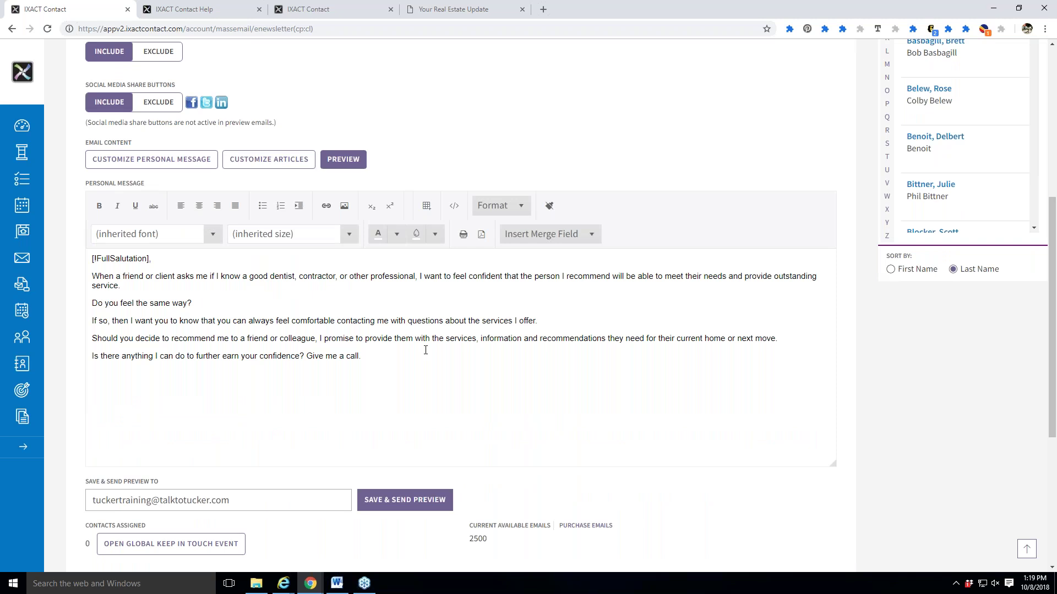
click(198, 283)
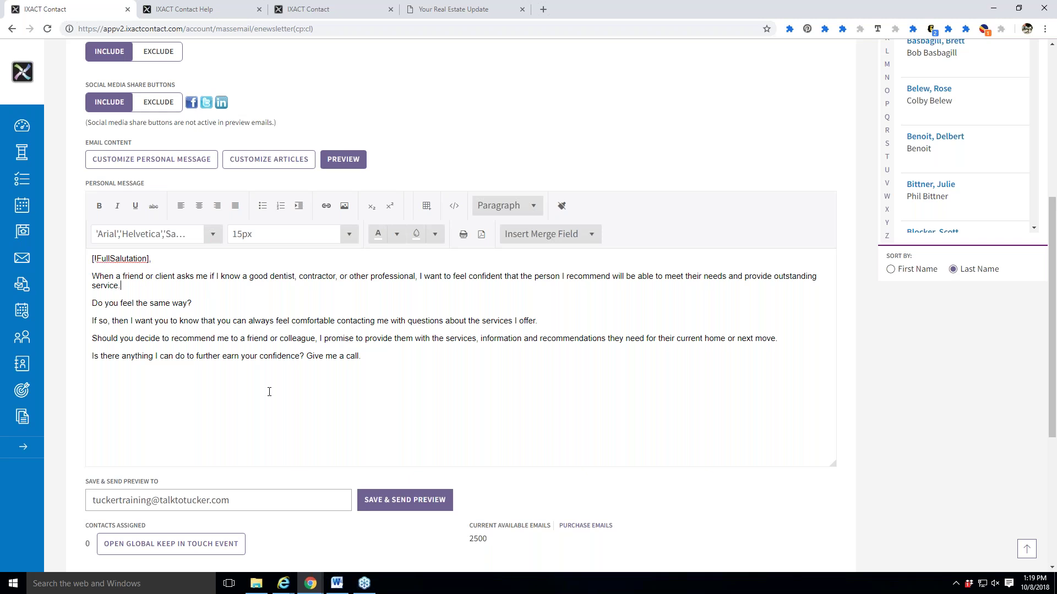
scroll(269, 393, up, 2)
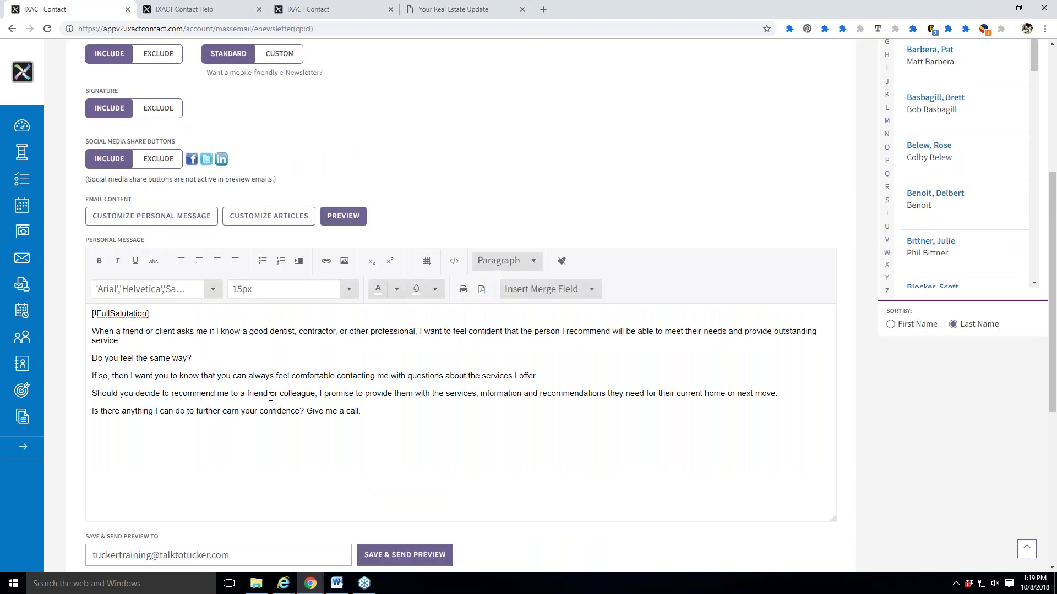
scroll(270, 397, up, 3)
click(180, 218)
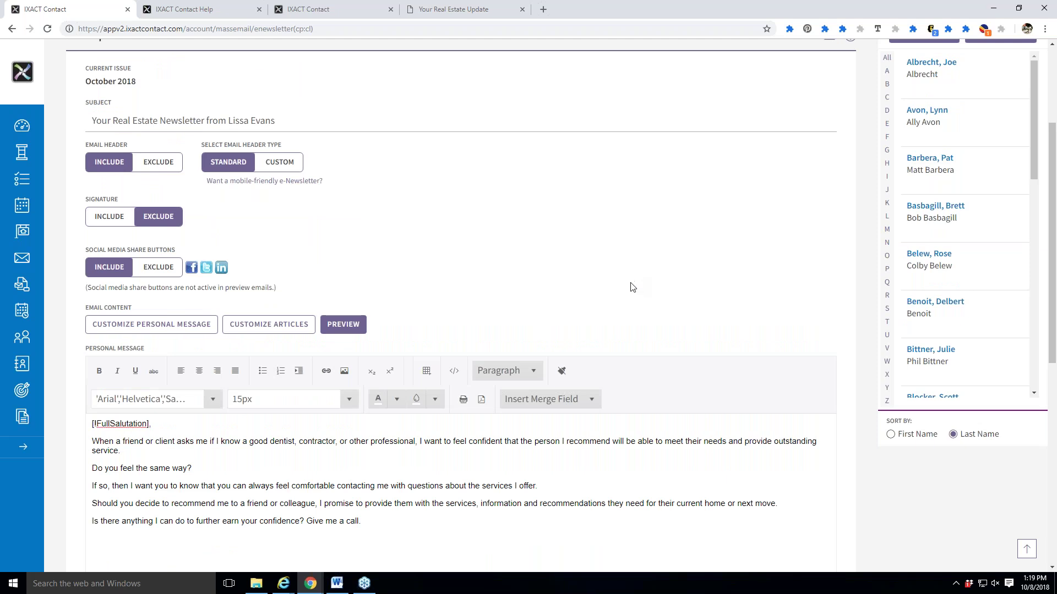
scroll(405, 297, down, 5)
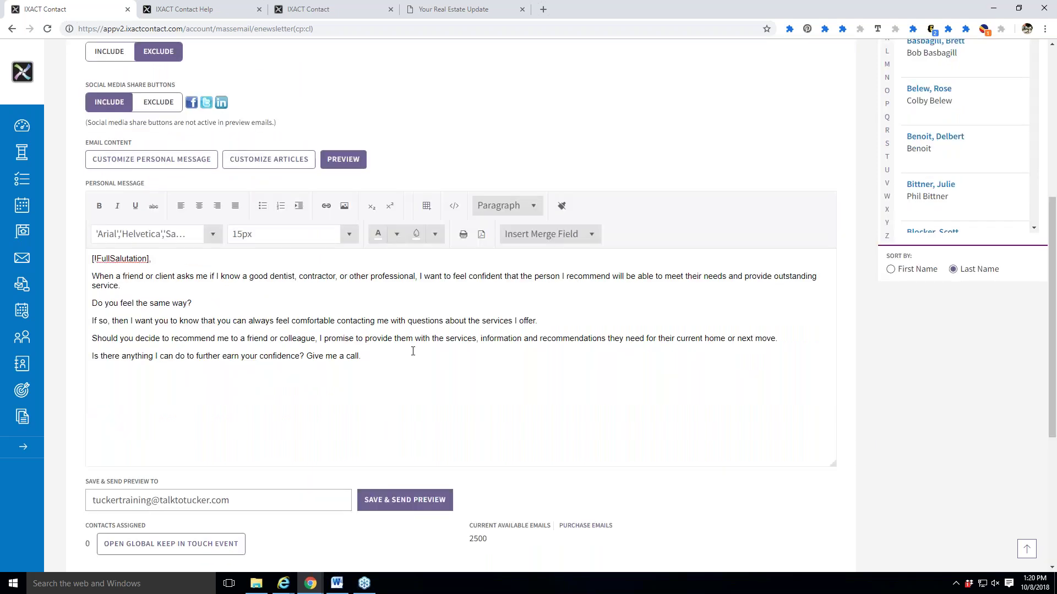
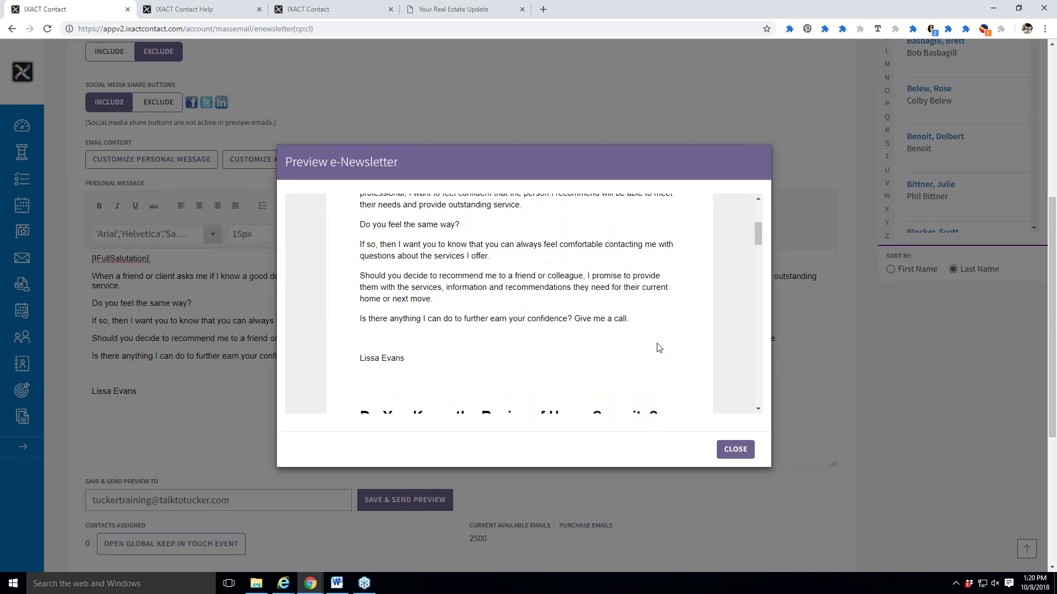
Type the agent's name at the end of the message and check the closing lines in preview.
scroll(617, 319, down, 4)
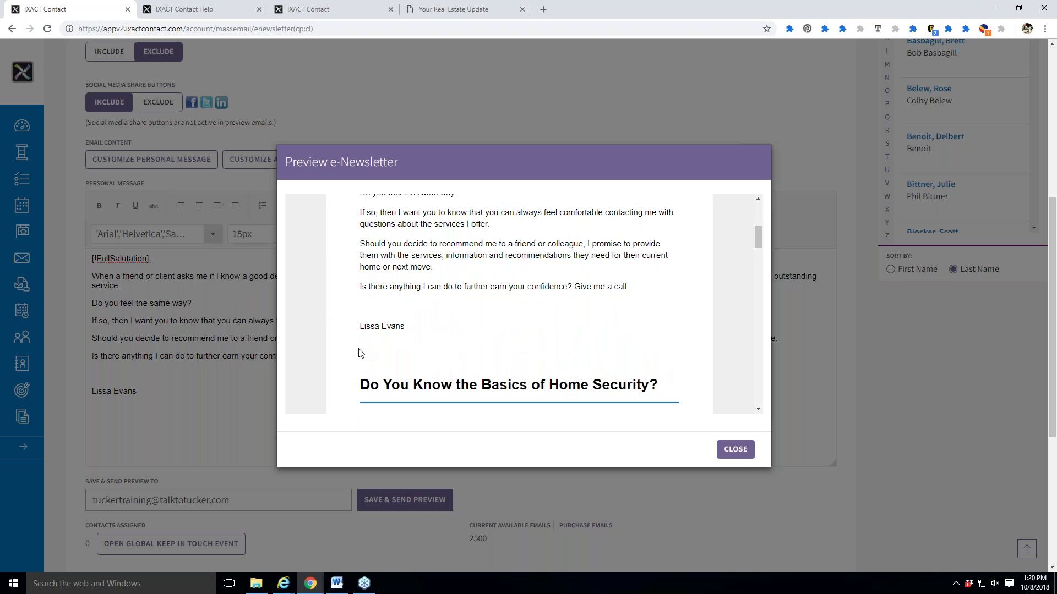
triple_click(361, 333)
click(358, 334)
triple_click(359, 334)
click(736, 450)
Add a 'Thanks' line above the agent's name and confirm it in a fresh preview.
click(130, 384)
key(Return)
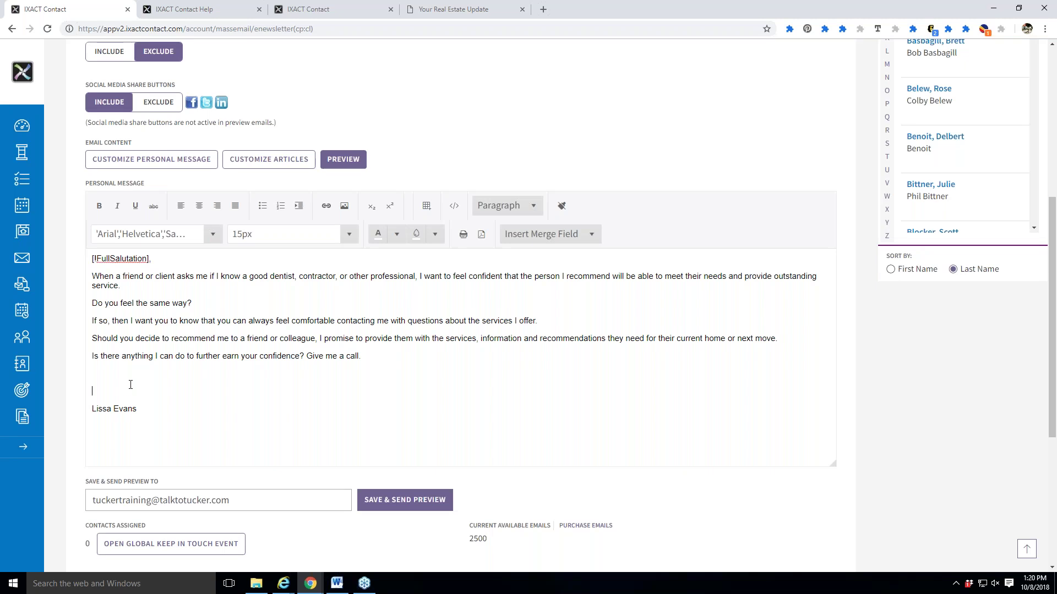
text(Thanks,)
click(344, 159)
scroll(585, 354, down, 5)
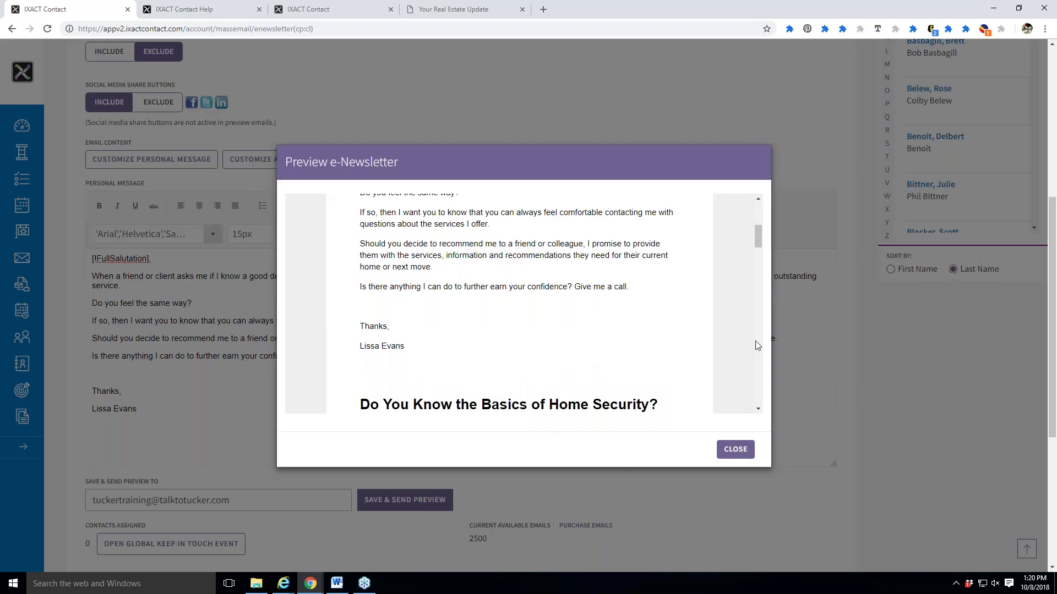
click(729, 450)
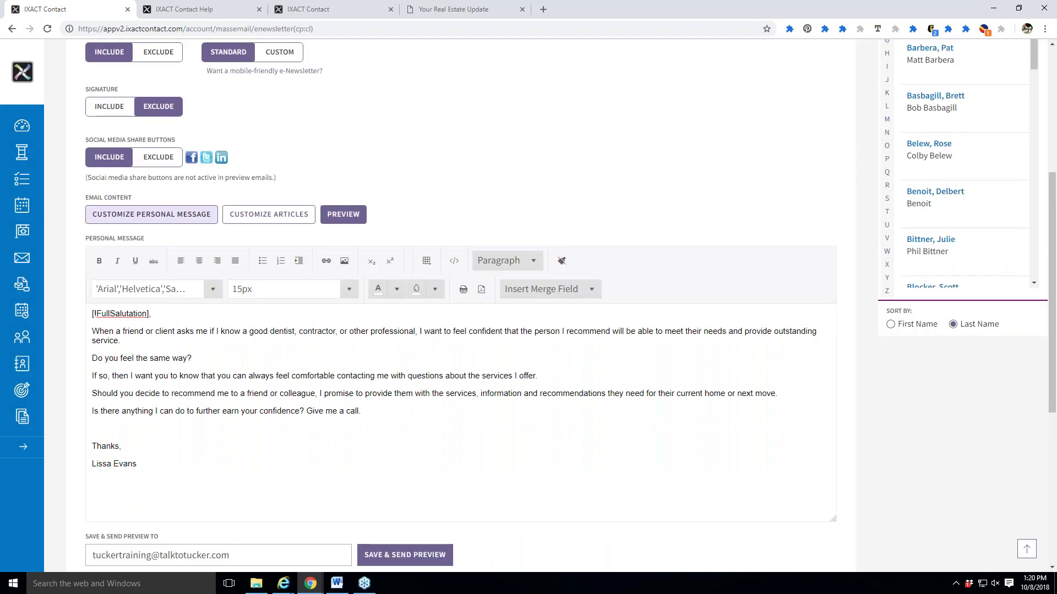
click(237, 217)
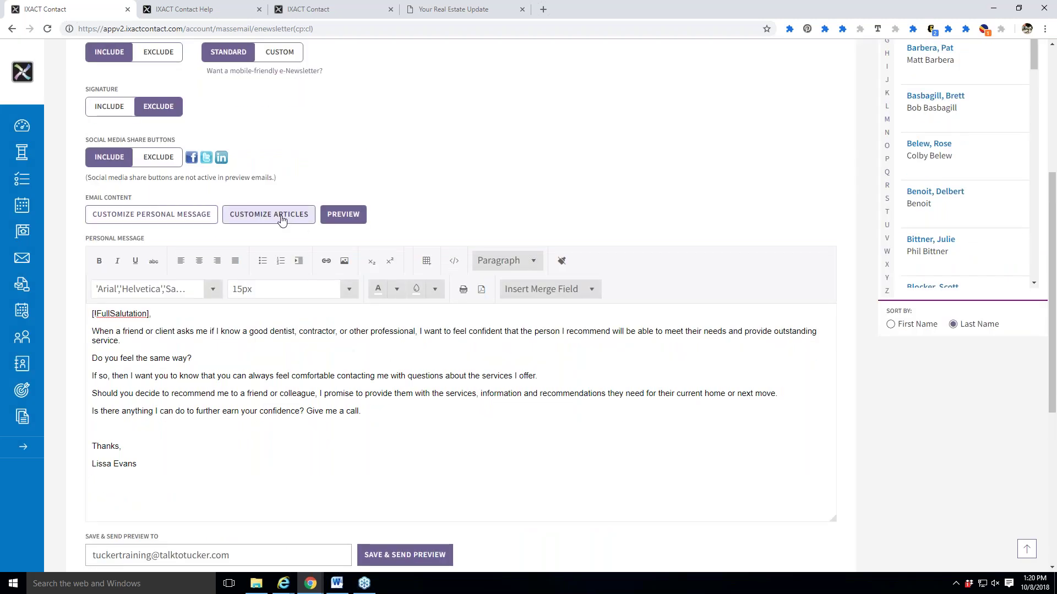
Save the newsletter setup after dismissing the unsaved-changes prompt, and acknowledge the confirmation.
click(283, 221)
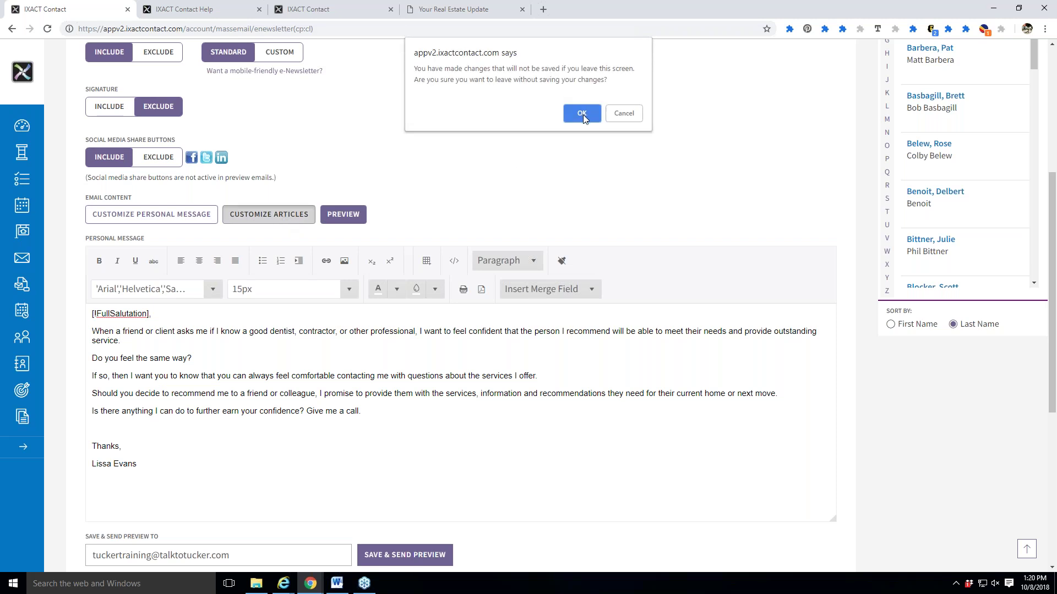
click(624, 114)
scroll(786, 207, up, 4)
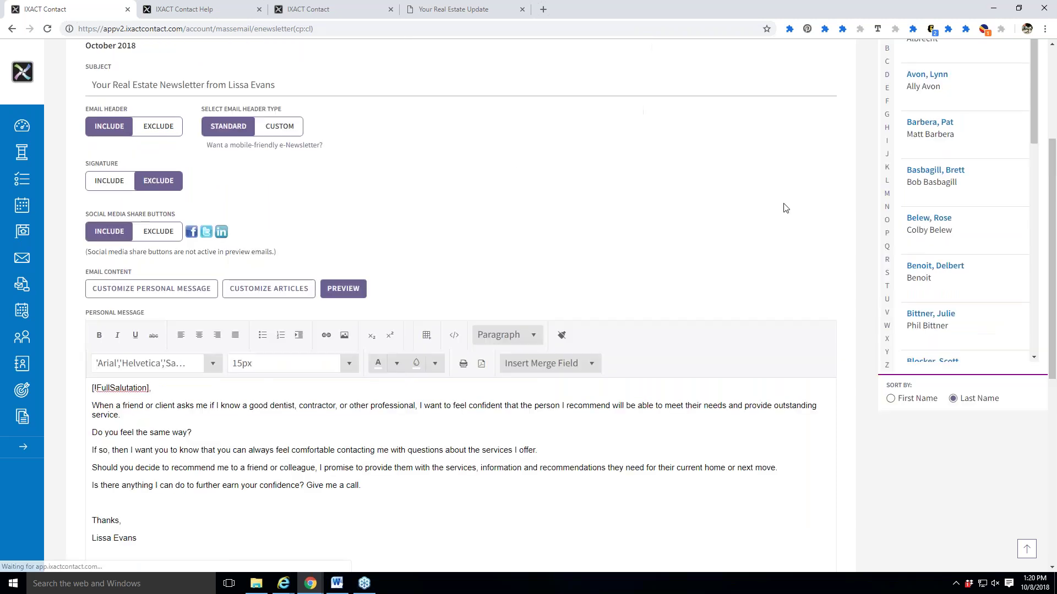
click(844, 111)
click(742, 328)
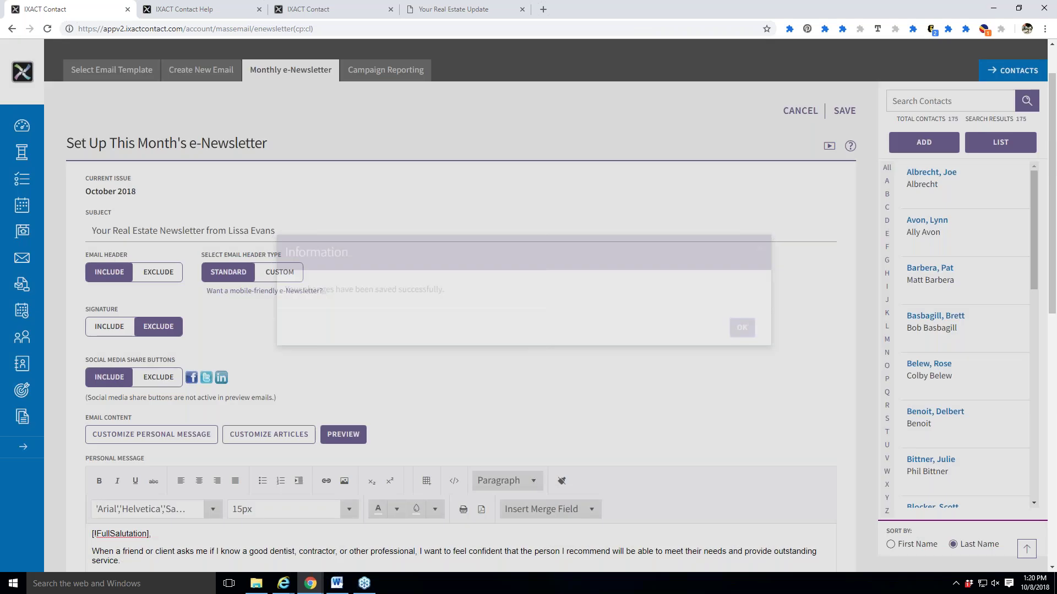
Open Customize Articles and review the three standard articles down to 'When to Call a Real Estate Agent'.
scroll(262, 333, down, 2)
click(264, 326)
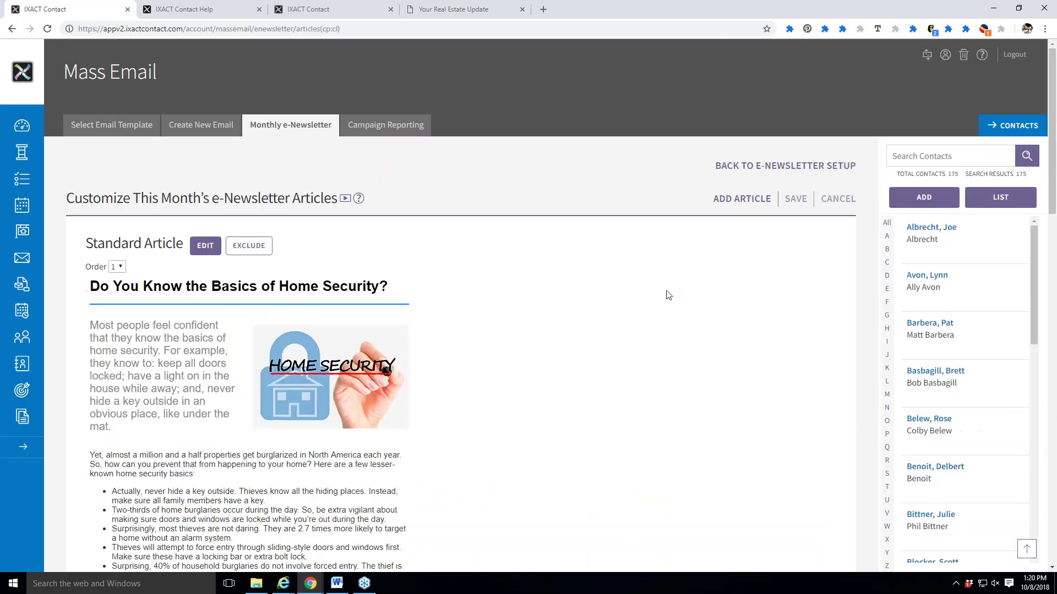
scroll(669, 294, down, 8)
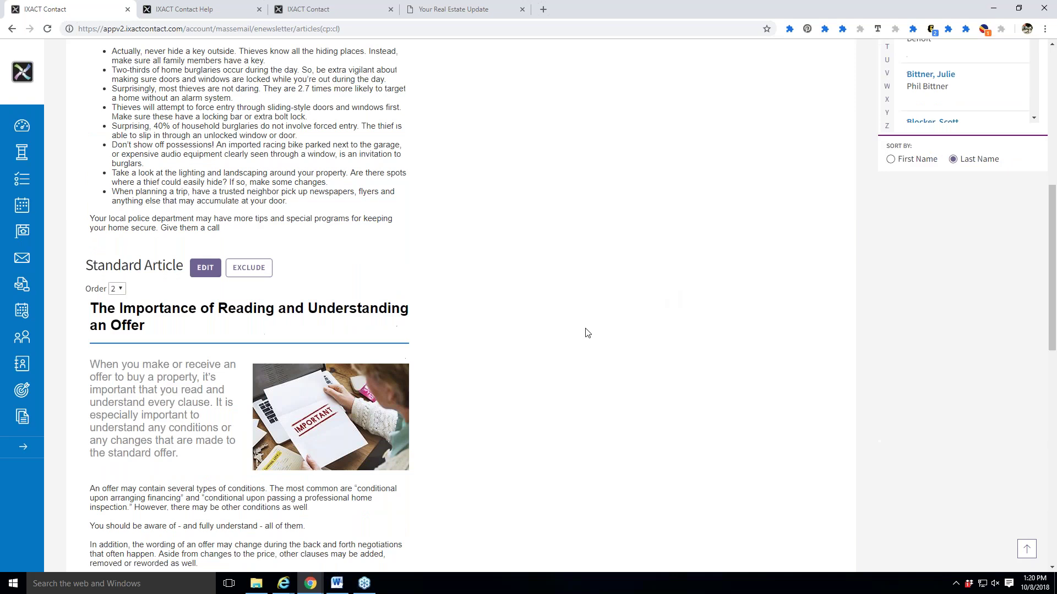
scroll(595, 338, down, 10)
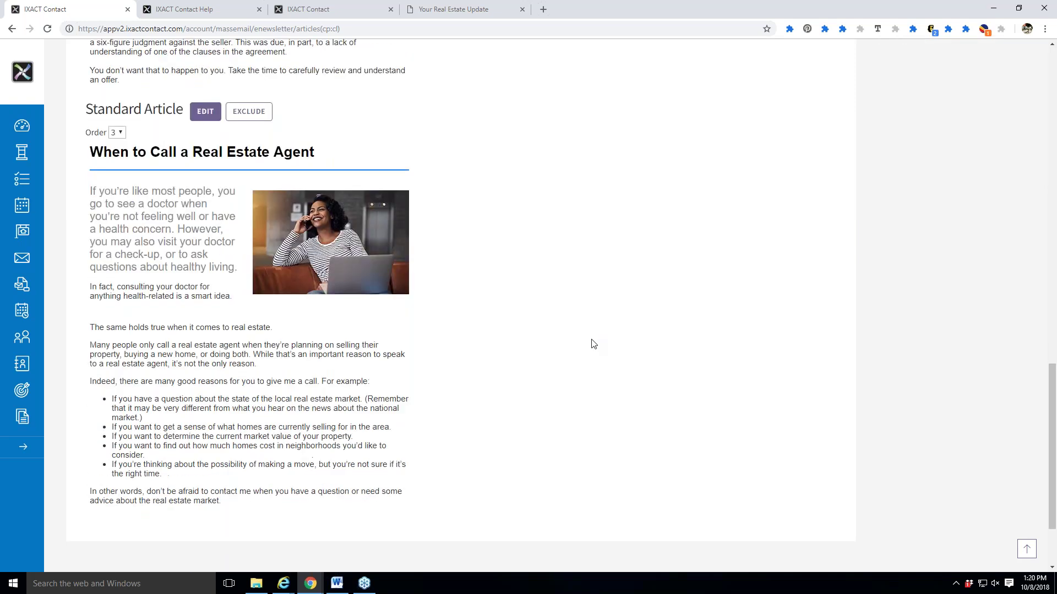
scroll(593, 345, up, 6)
scroll(593, 346, up, 20)
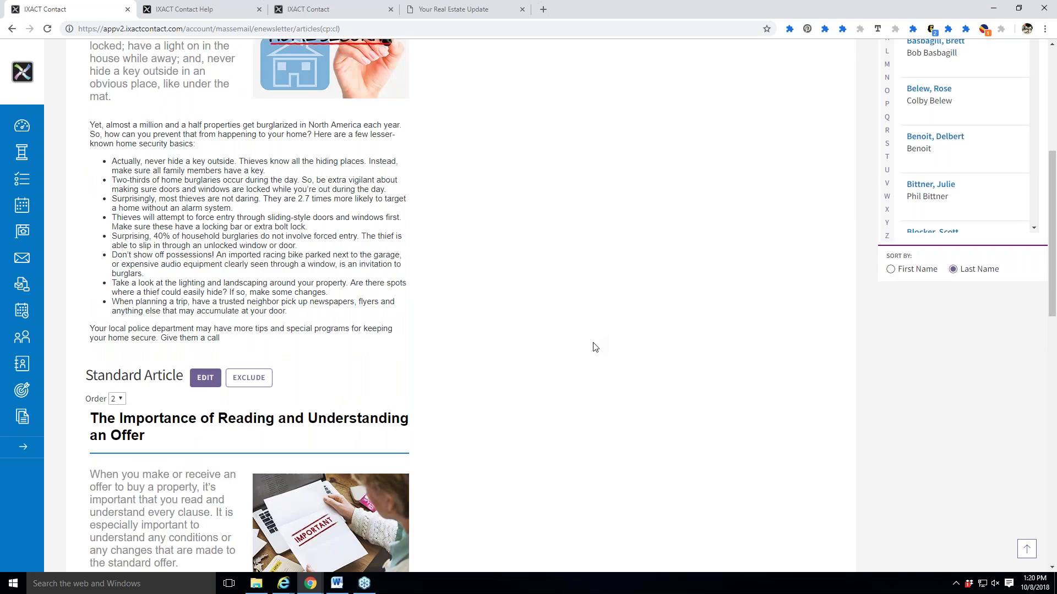
scroll(593, 360, down, 7)
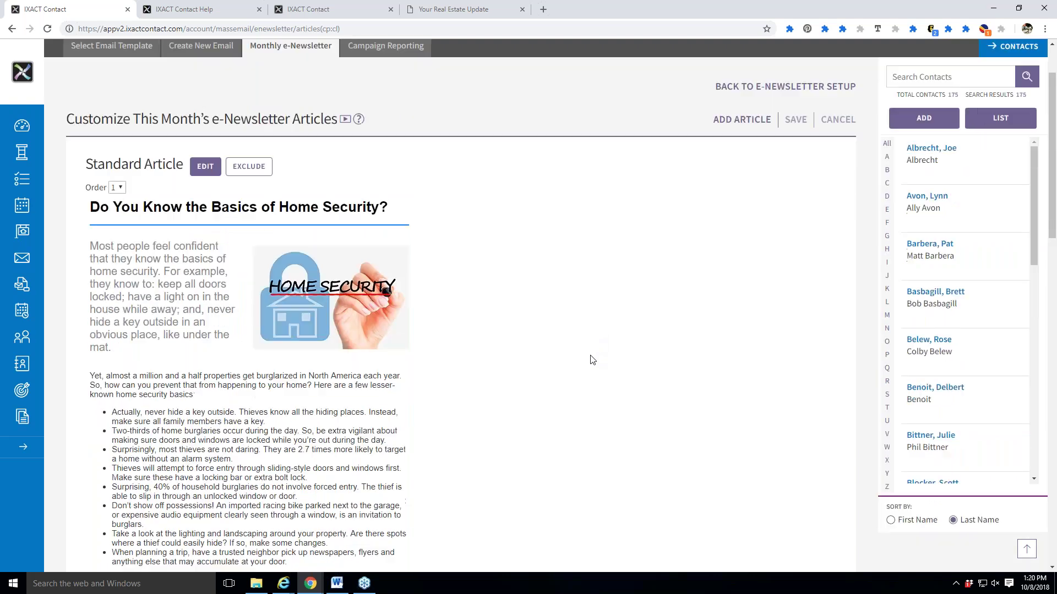
scroll(592, 360, down, 11)
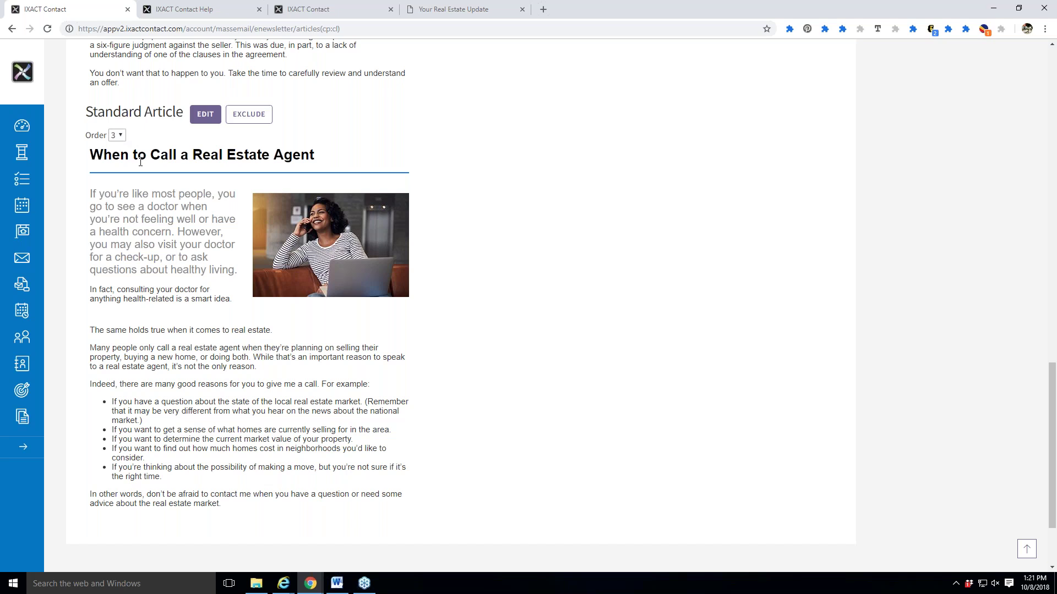
Change 'When to Call a Real Estate Agent' order from 3 to 1 and save the article order.
click(117, 136)
click(116, 149)
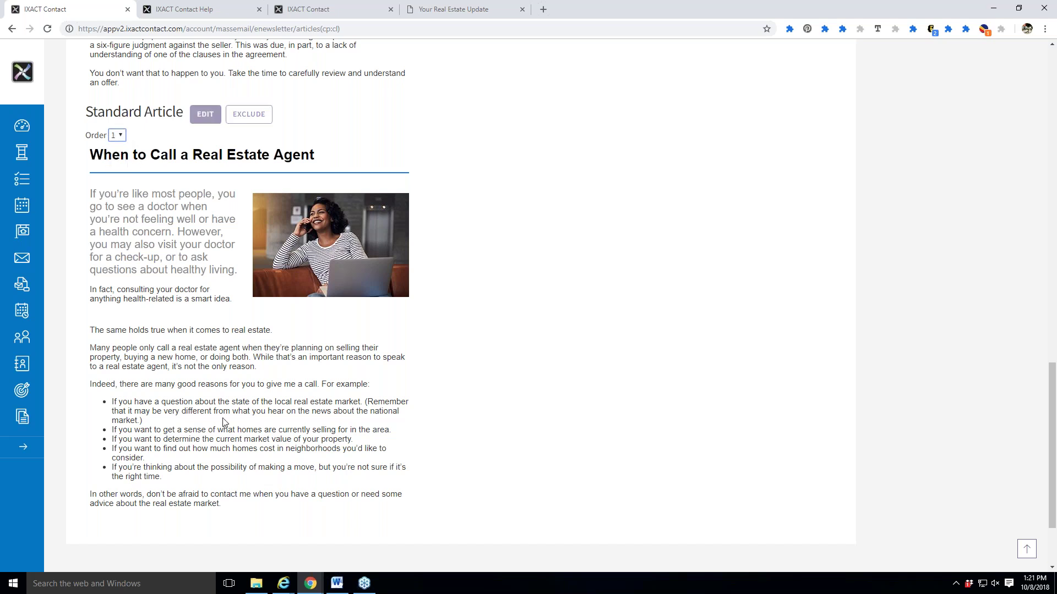
scroll(222, 425, up, 7)
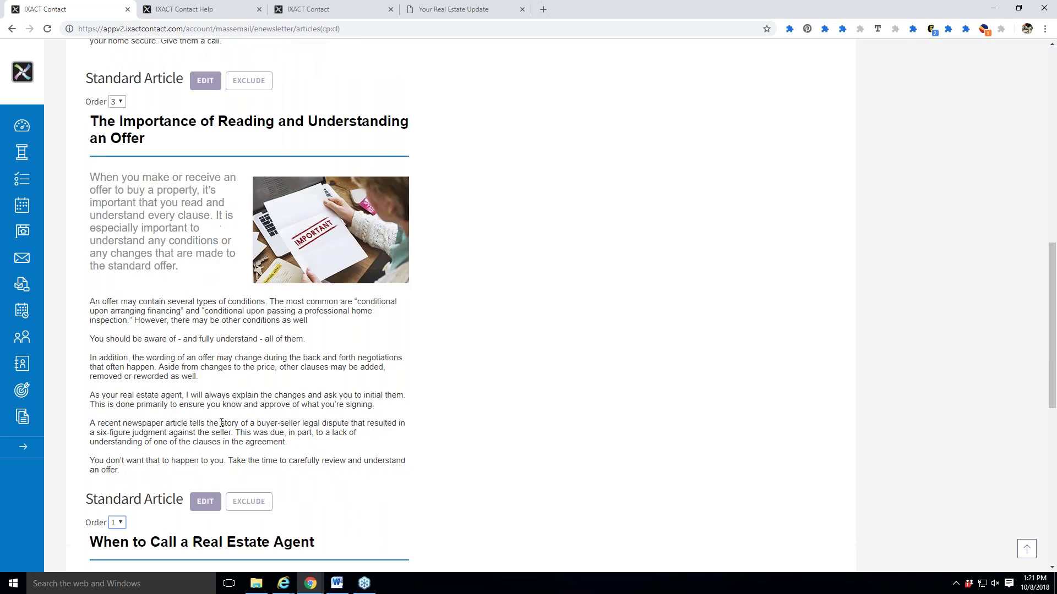
scroll(222, 422, up, 9)
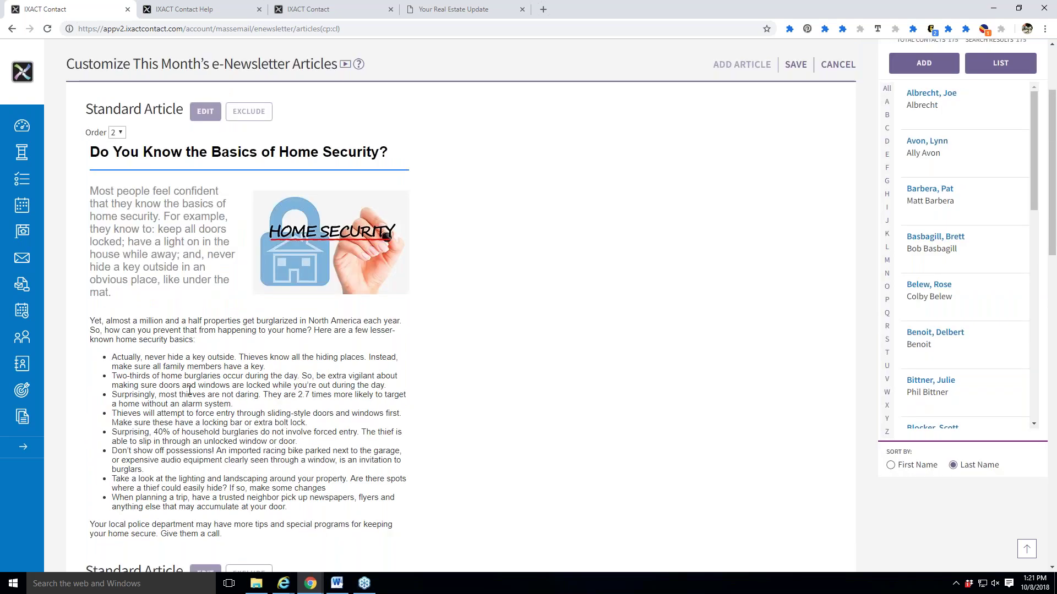
scroll(189, 390, down, 10)
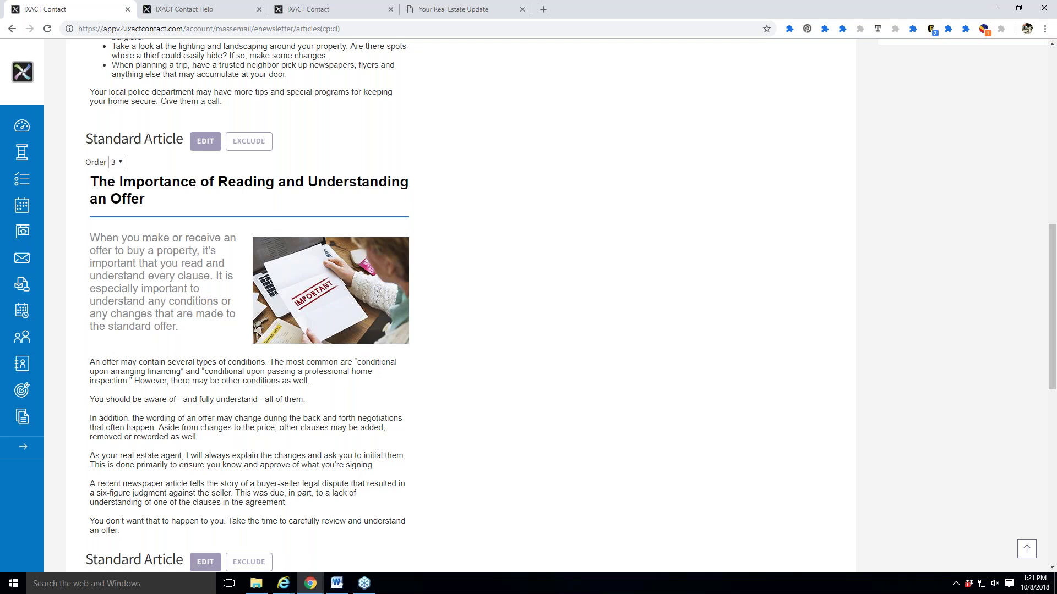
scroll(662, 368, up, 12)
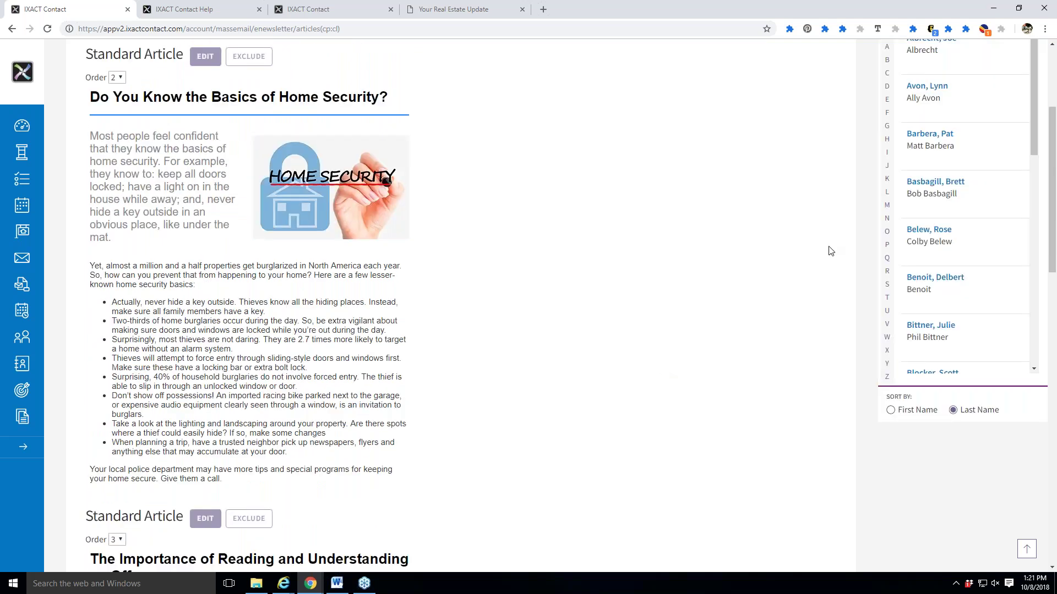
click(796, 199)
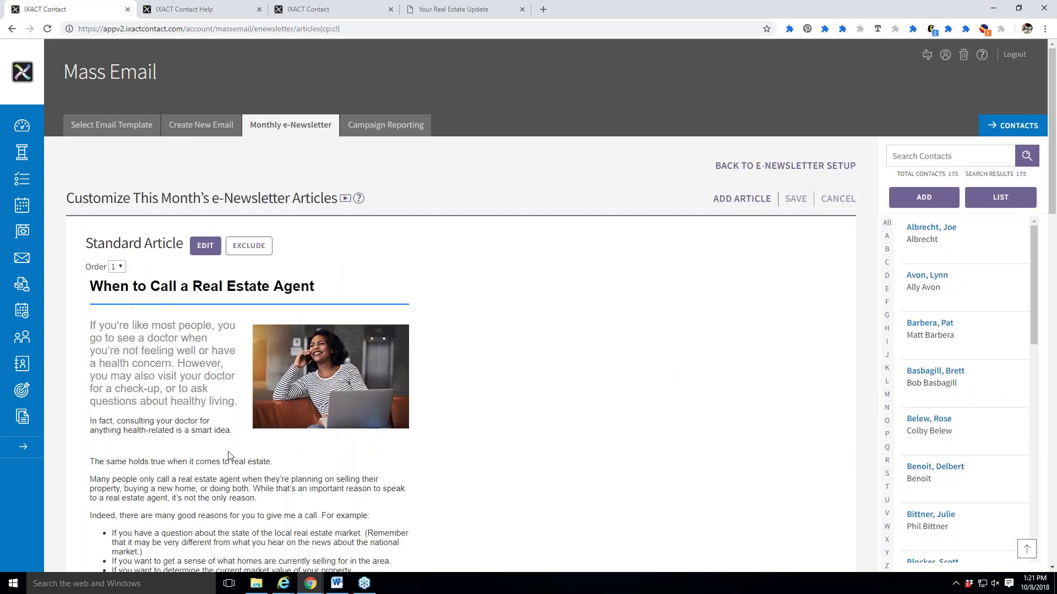
scroll(228, 456, down, 9)
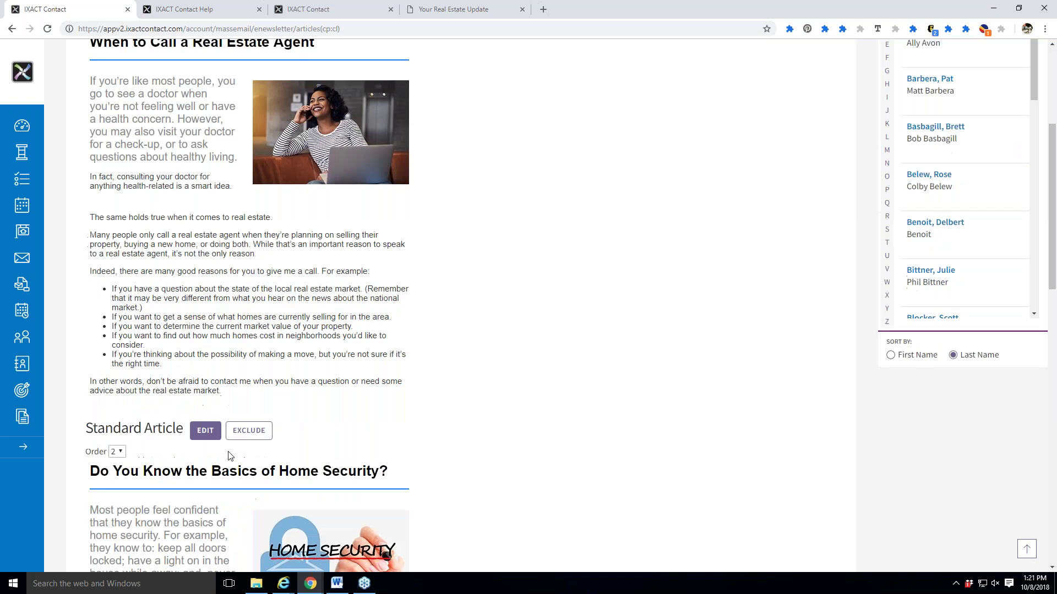
scroll(565, 425, down, 5)
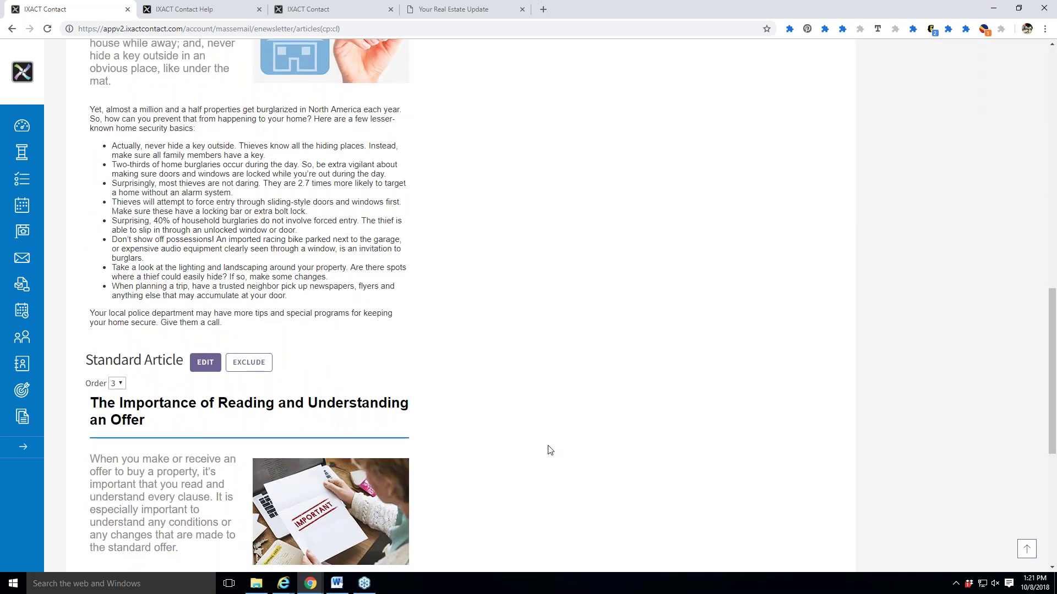
scroll(549, 450, down, 5)
scroll(351, 427, up, 1)
scroll(351, 427, up, 1)
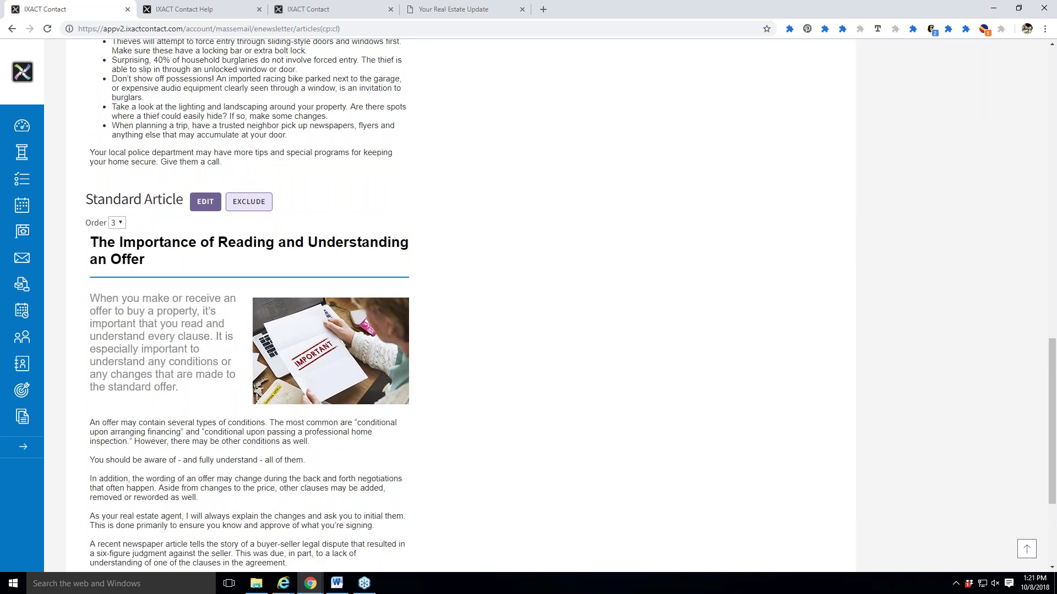
Exclude 'The Importance of Reading and Understanding an Offer' article and confirm the removal.
click(249, 202)
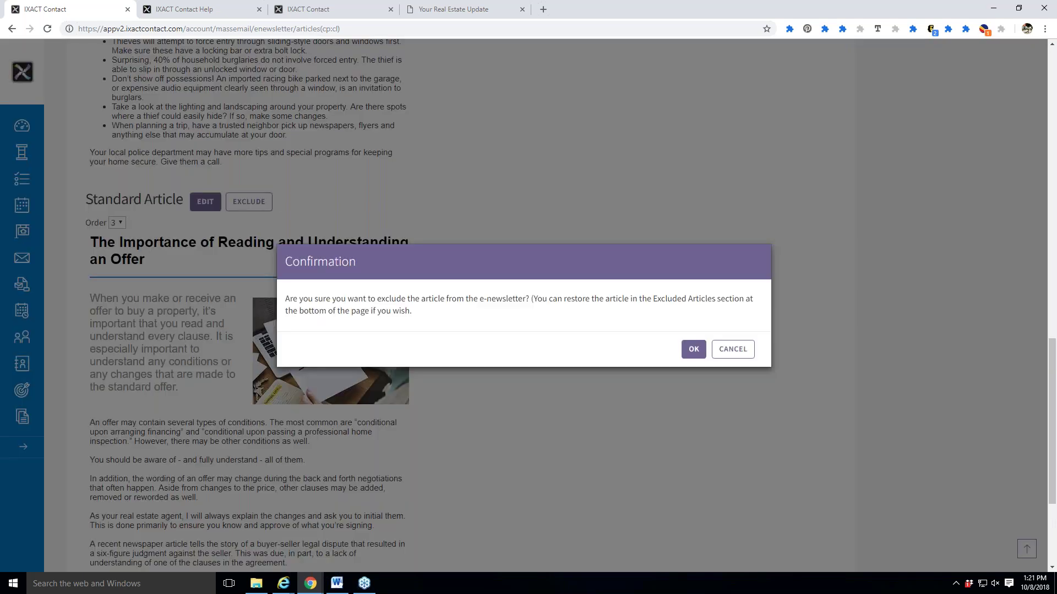
click(698, 355)
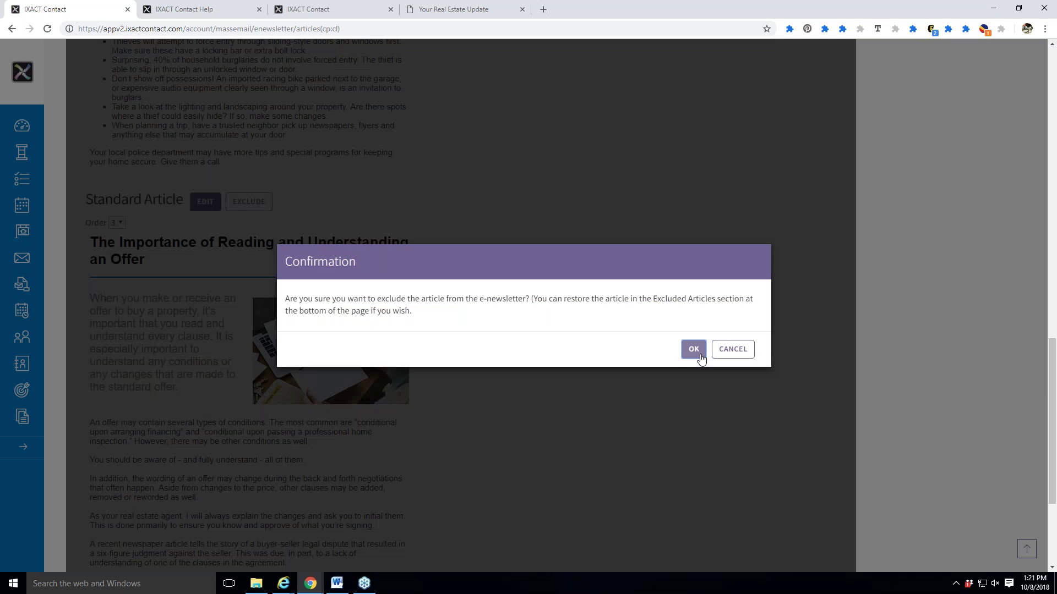
scroll(550, 456, up, 3)
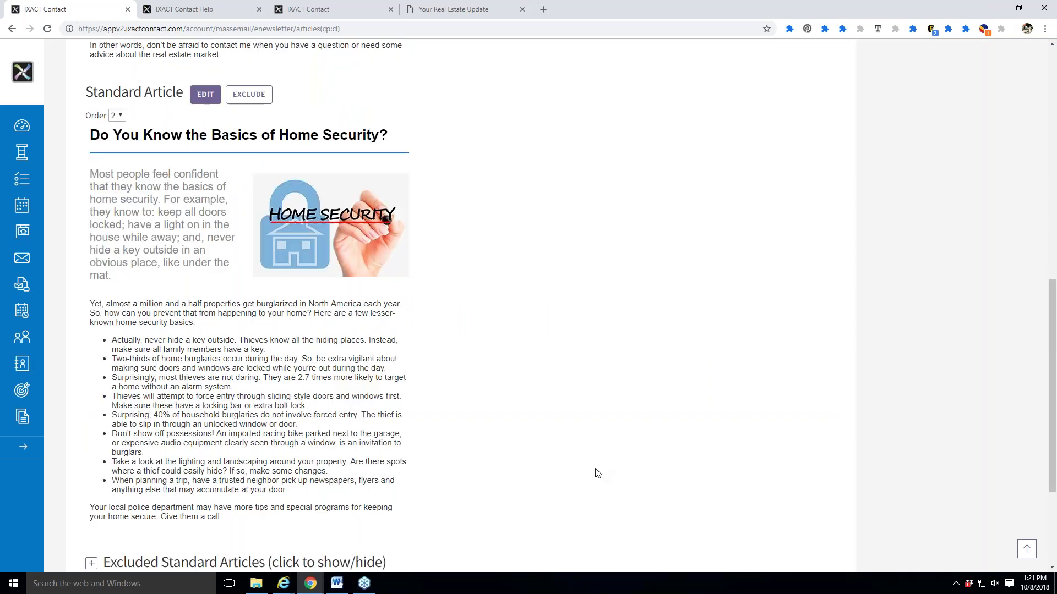
scroll(592, 472, down, 1)
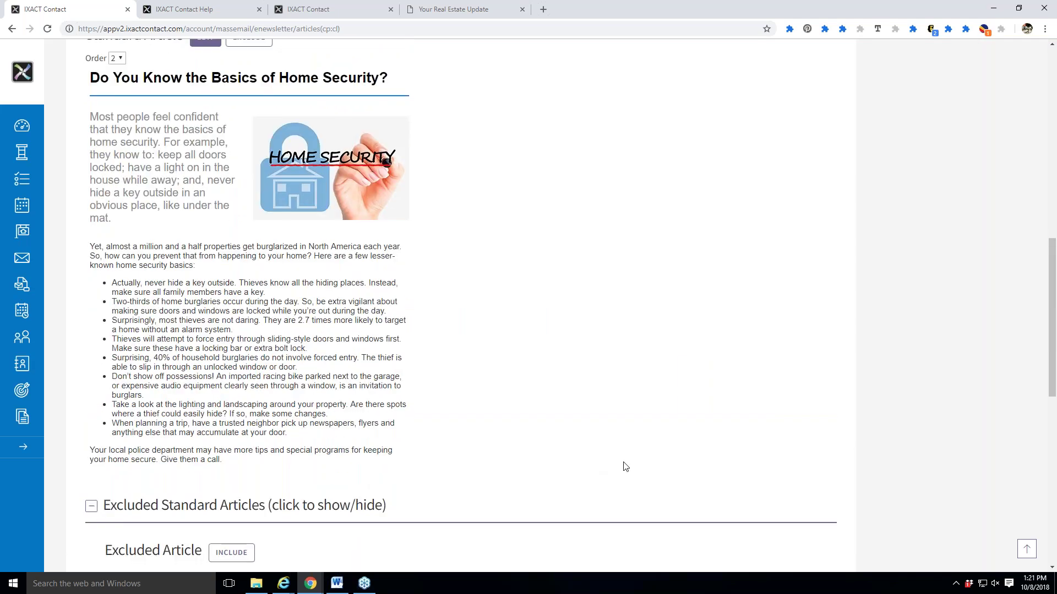
scroll(625, 467, down, 5)
scroll(606, 484, up, 10)
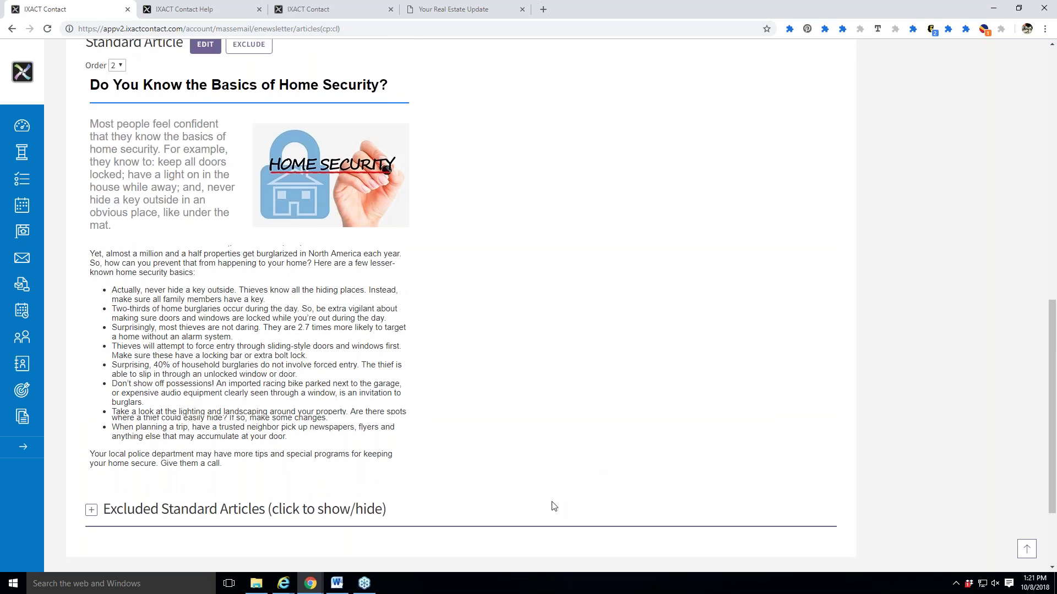
scroll(563, 507, up, 6)
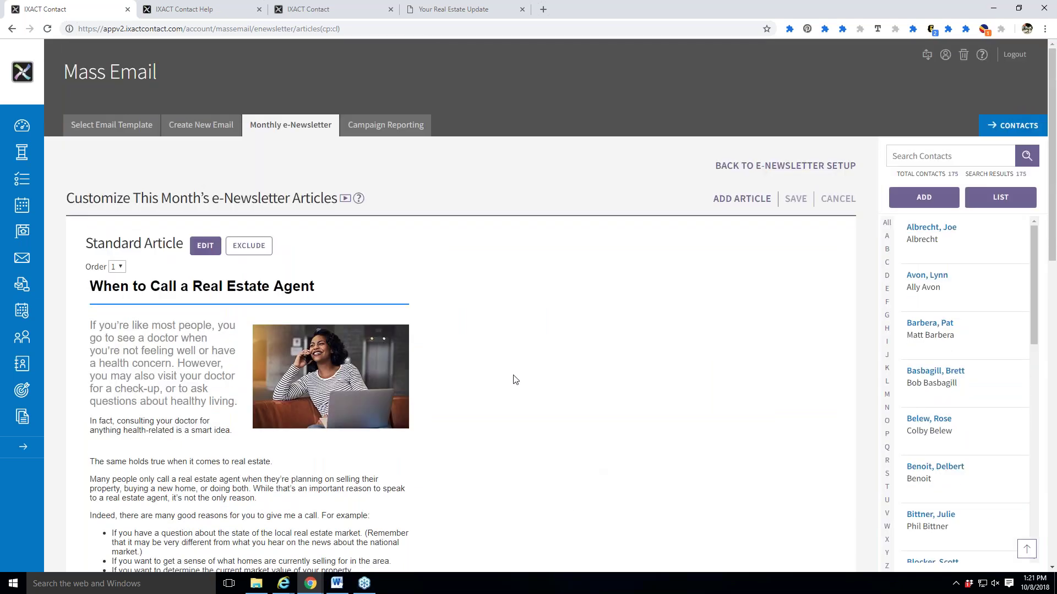
scroll(515, 380, down, 1)
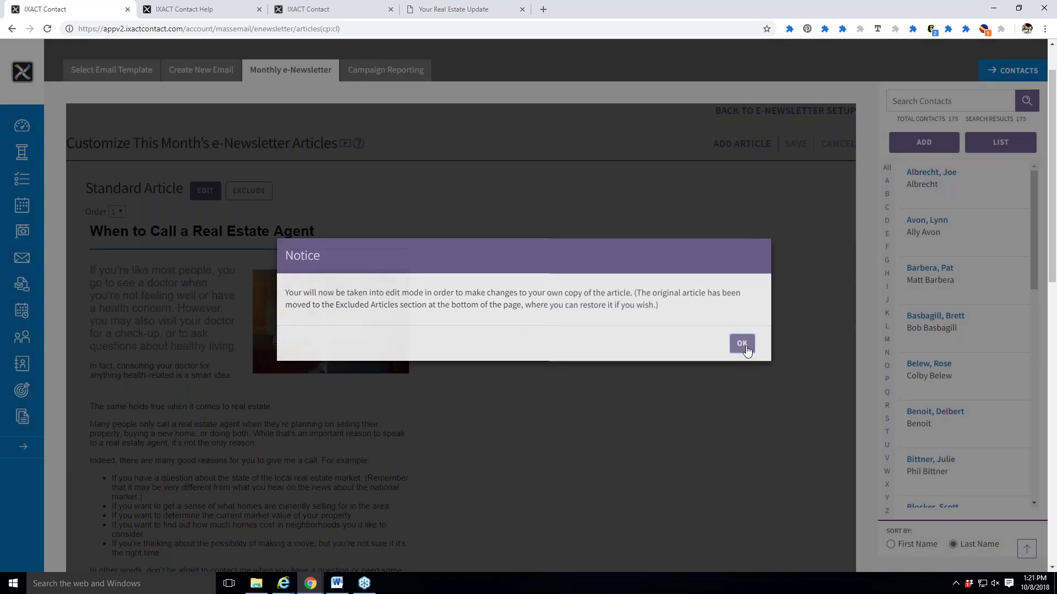
Accept the personal-copy notice and append ' (Hint: NOW!)' to the agent article title.
click(743, 349)
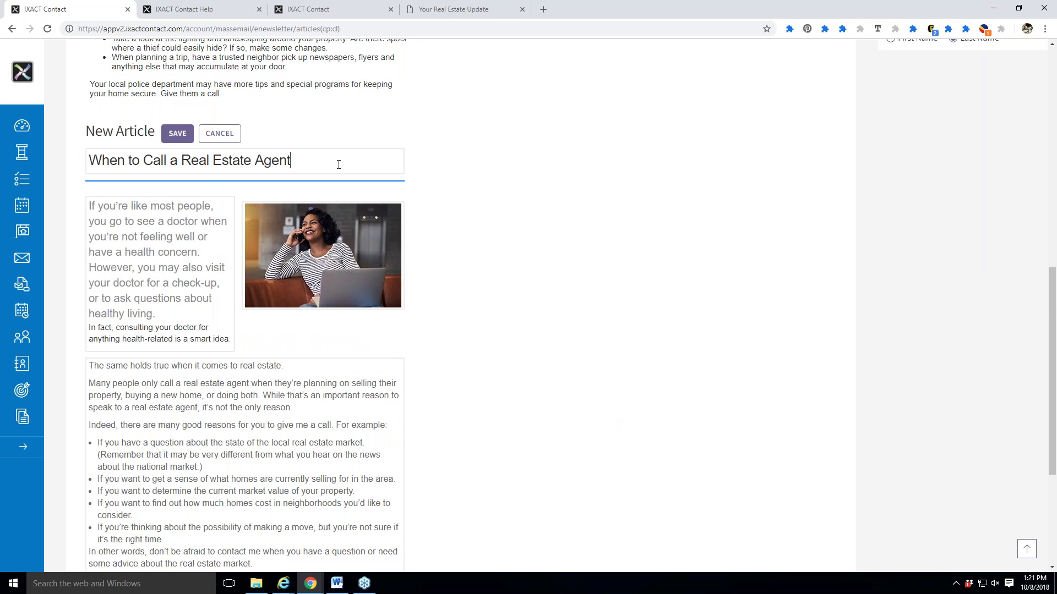
text((Hint: NOW)!)
key(BackSpace)
key(BackSpace)
text(!))
scroll(406, 337, down, 3)
scroll(487, 357, up, 1)
Review the article body text and save it as a custom article.
click(217, 339)
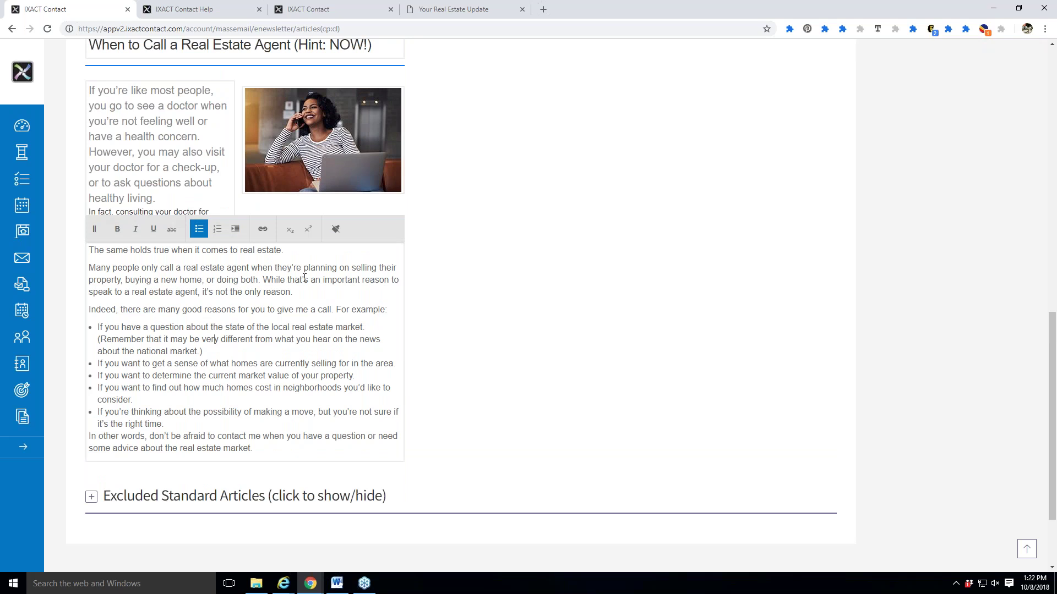
scroll(434, 370, up, 1)
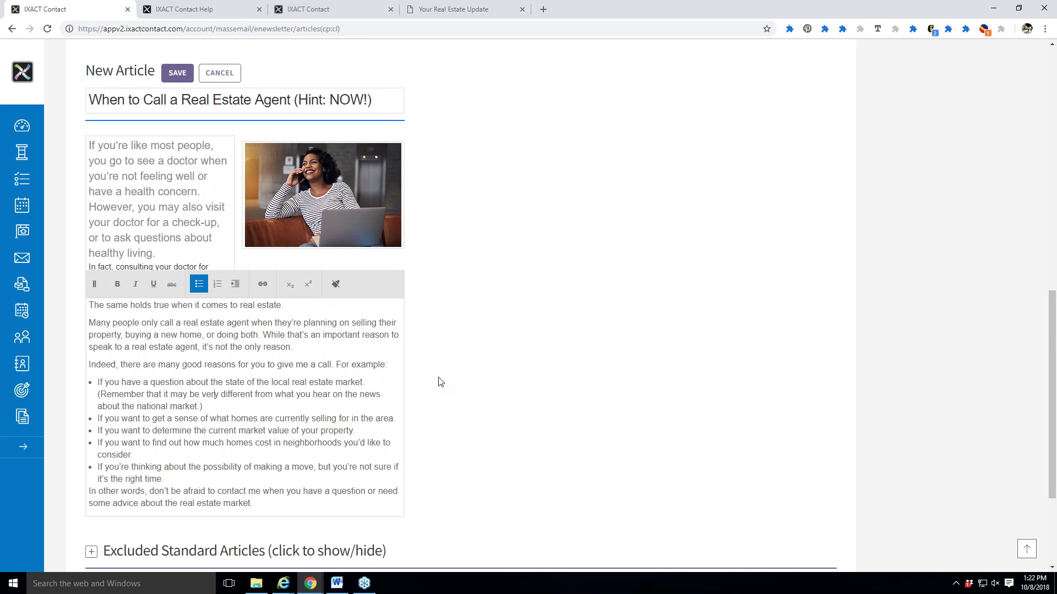
scroll(440, 381, up, 1)
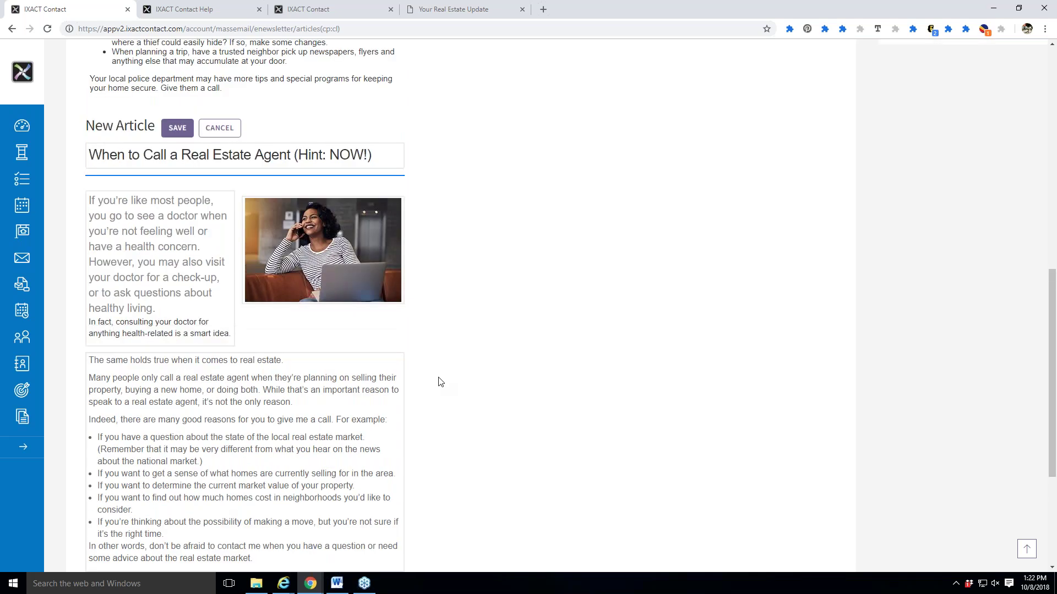
scroll(439, 382, up, 4)
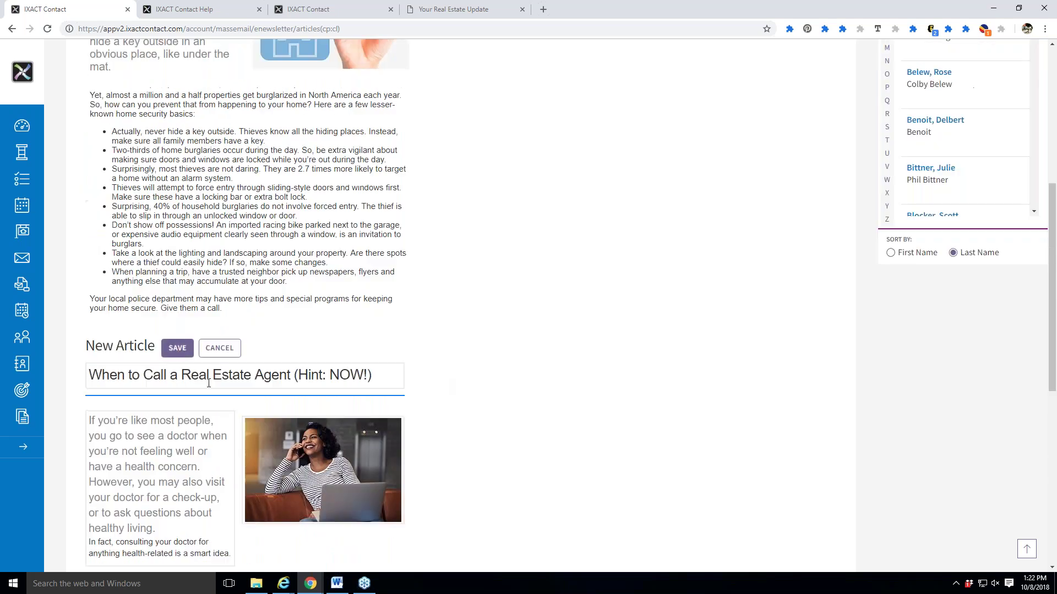
click(178, 350)
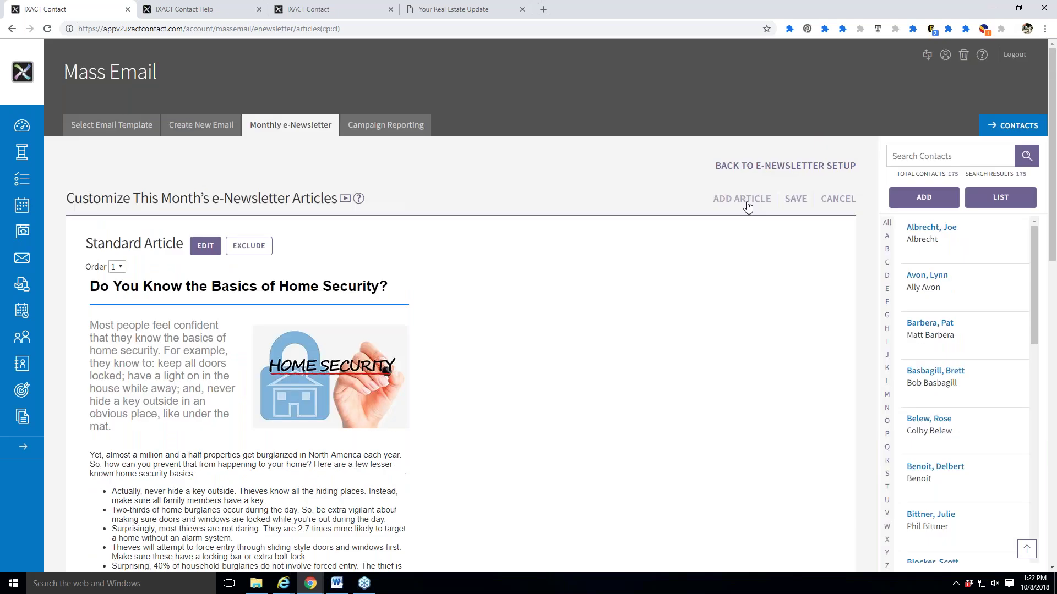
Open Add Article, then return to the October 2018 e-Newsletter setup page.
click(744, 201)
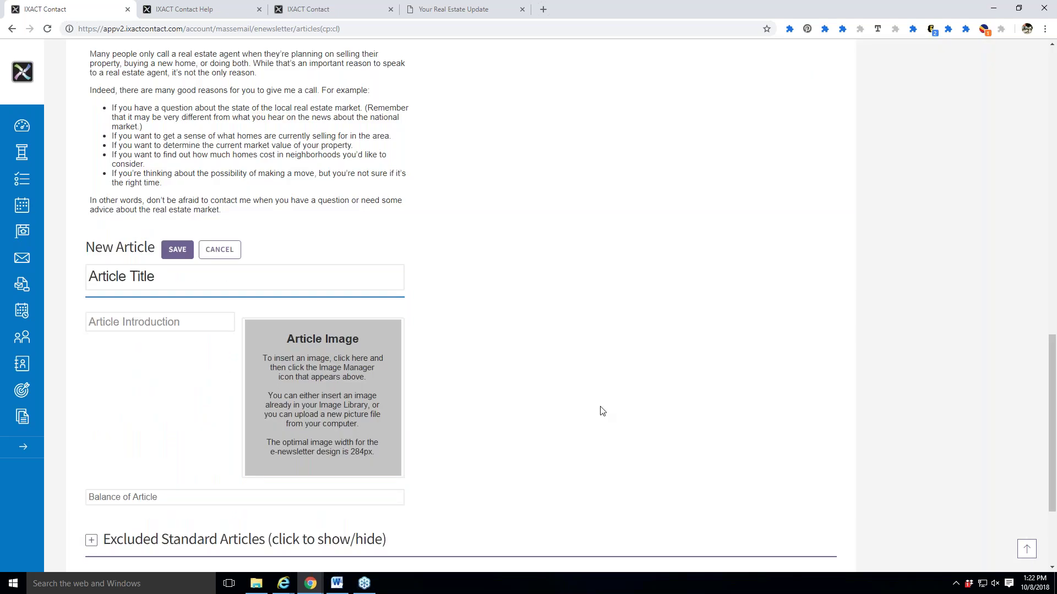
scroll(605, 409, down, 1)
scroll(522, 371, up, 1)
scroll(523, 370, up, 15)
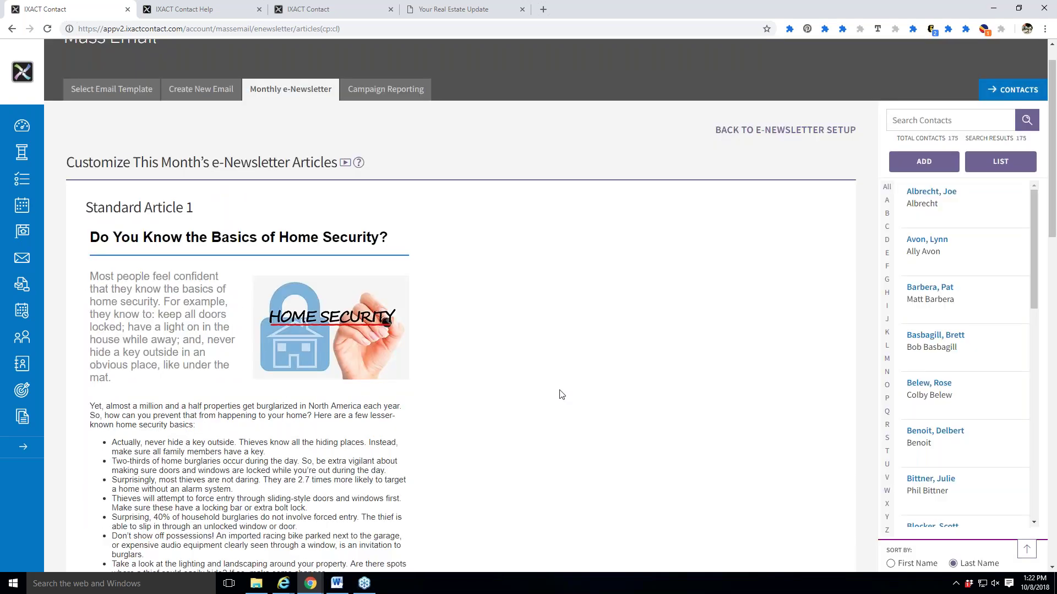
click(762, 166)
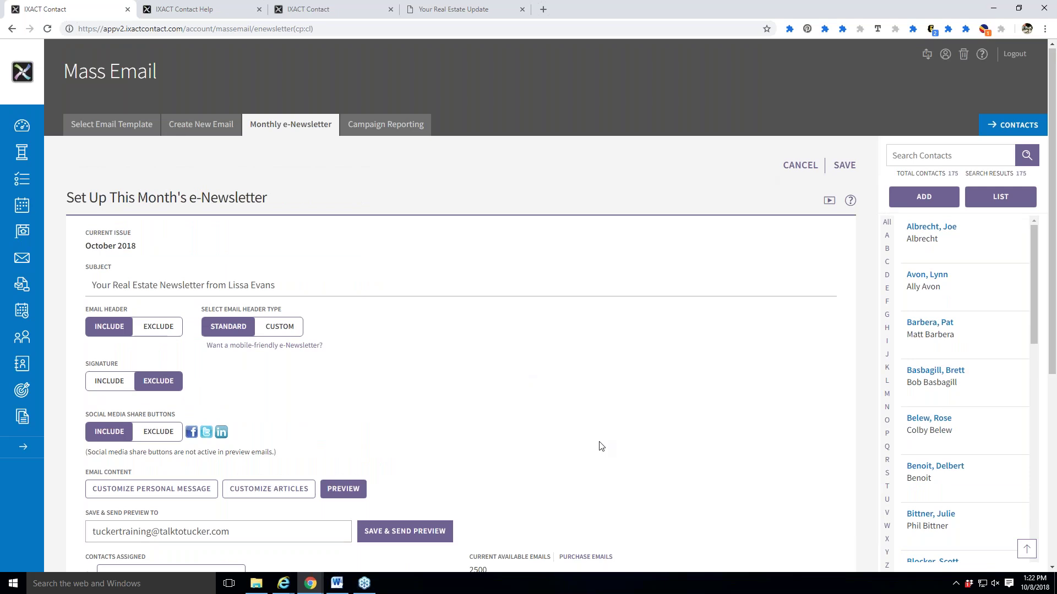
scroll(600, 445, down, 5)
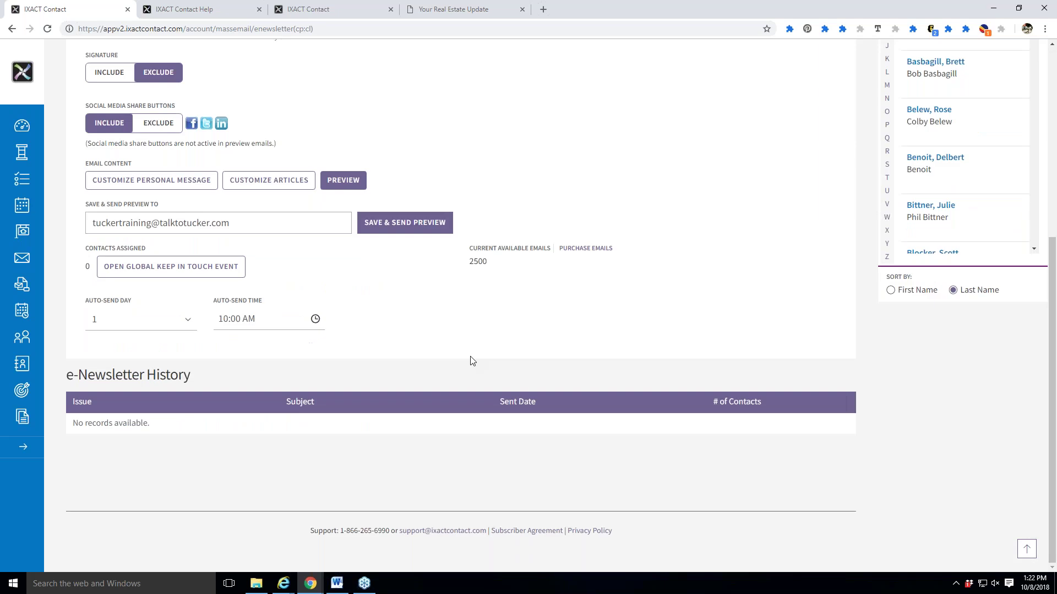
click(382, 222)
scroll(285, 420, up, 4)
scroll(523, 419, up, 2)
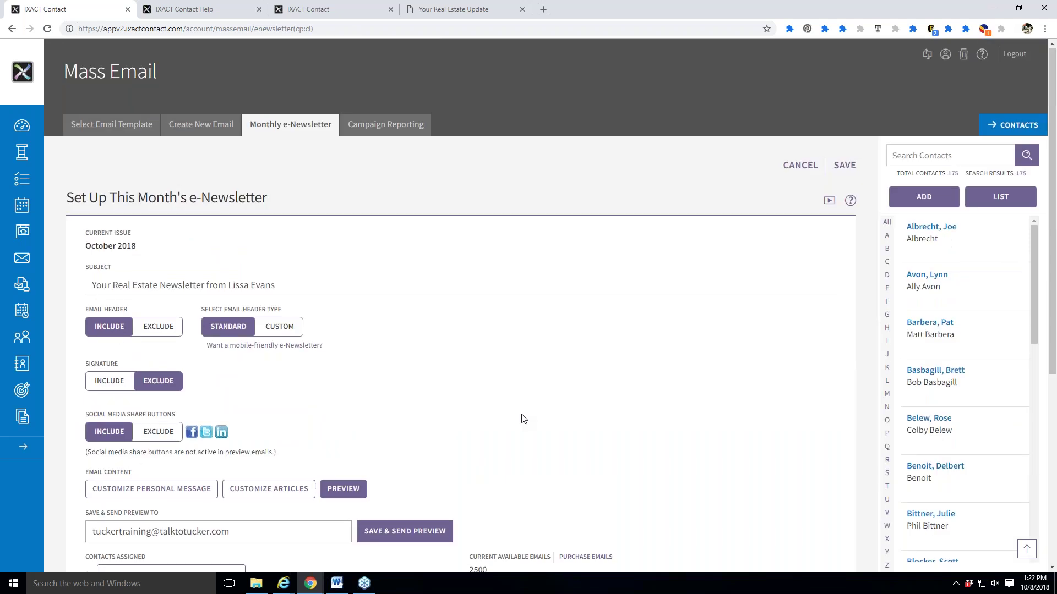
scroll(523, 420, down, 3)
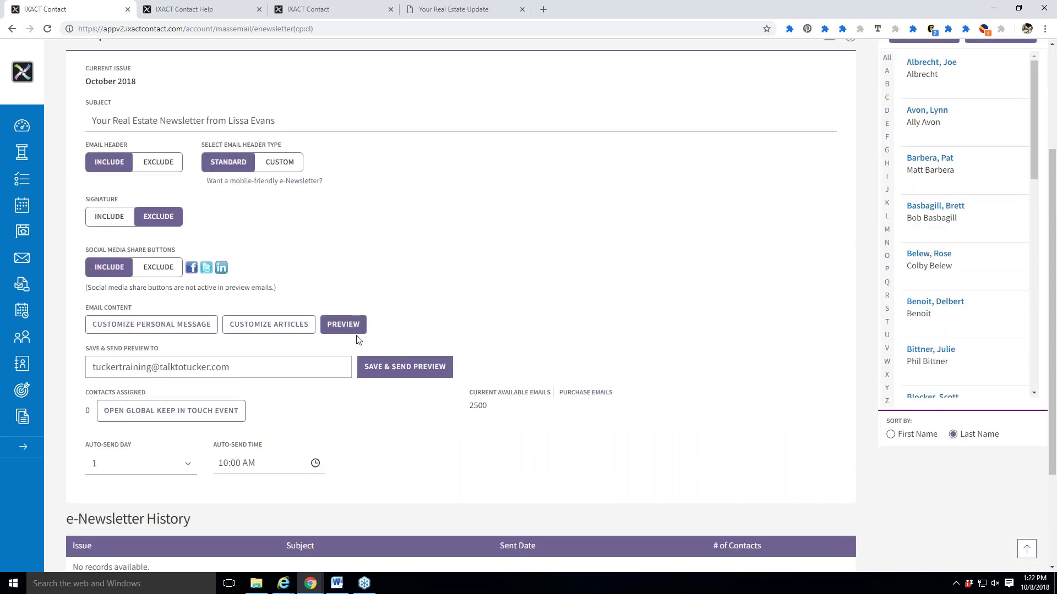
click(355, 326)
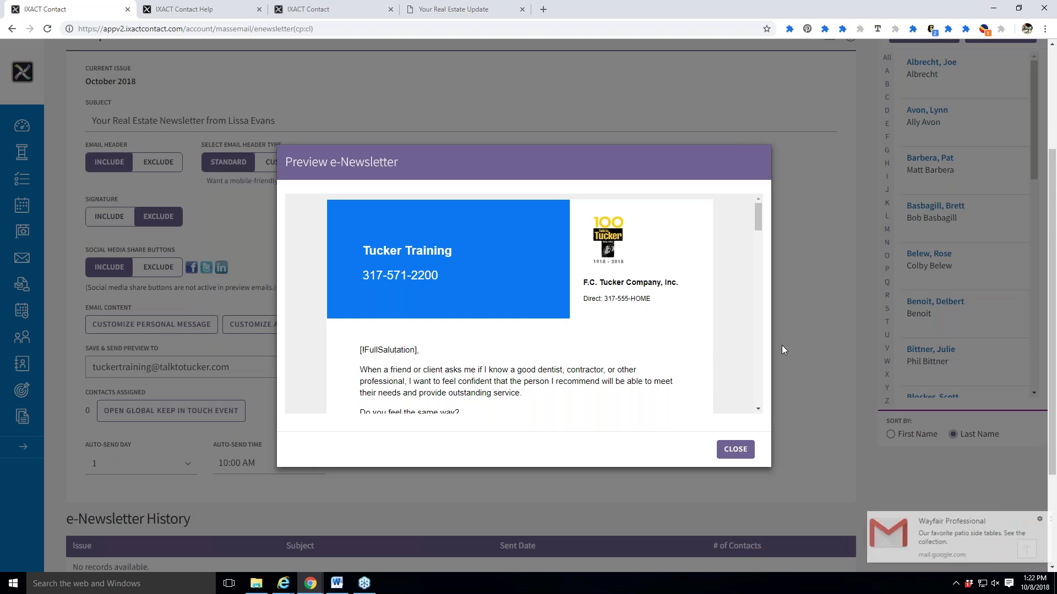
click(1042, 520)
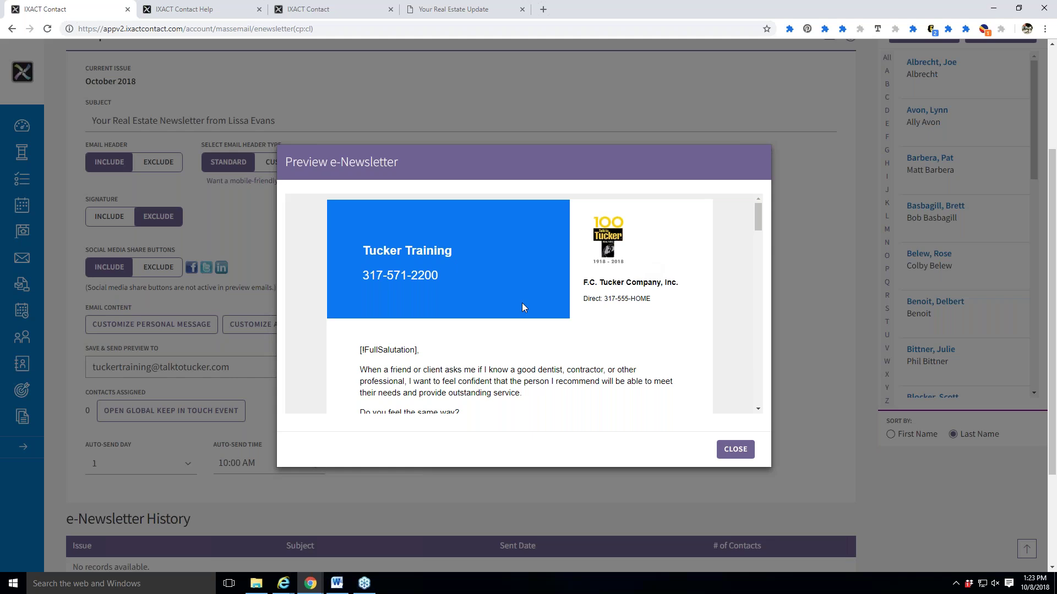
click(736, 449)
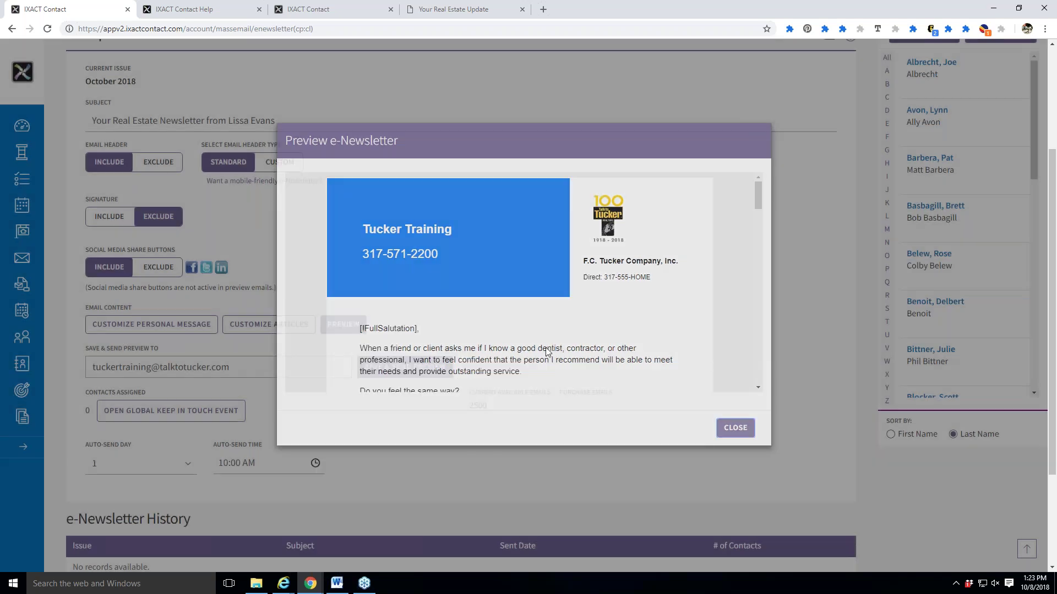
click(349, 336)
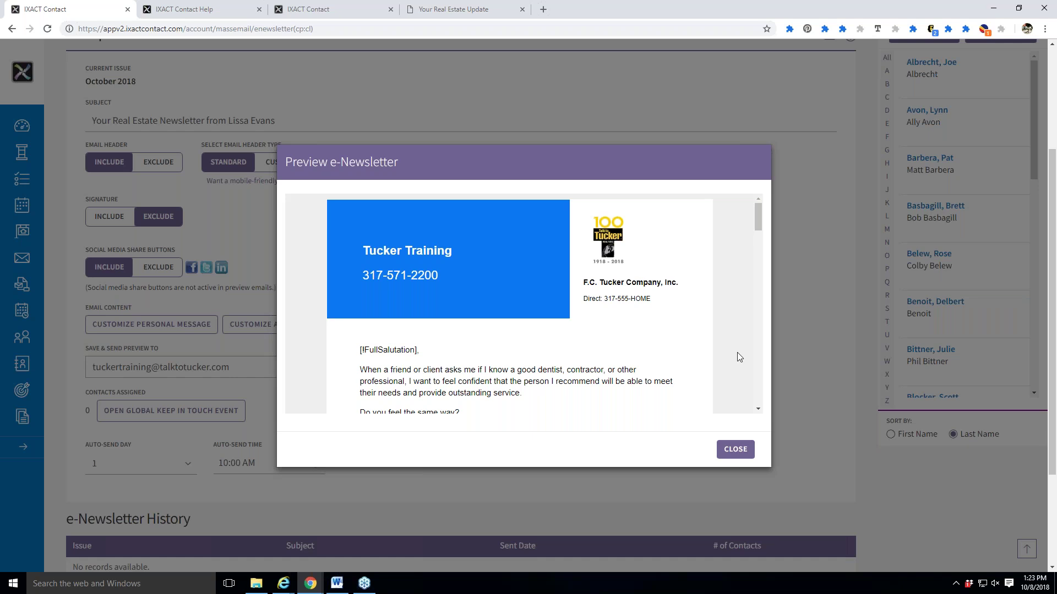
click(736, 450)
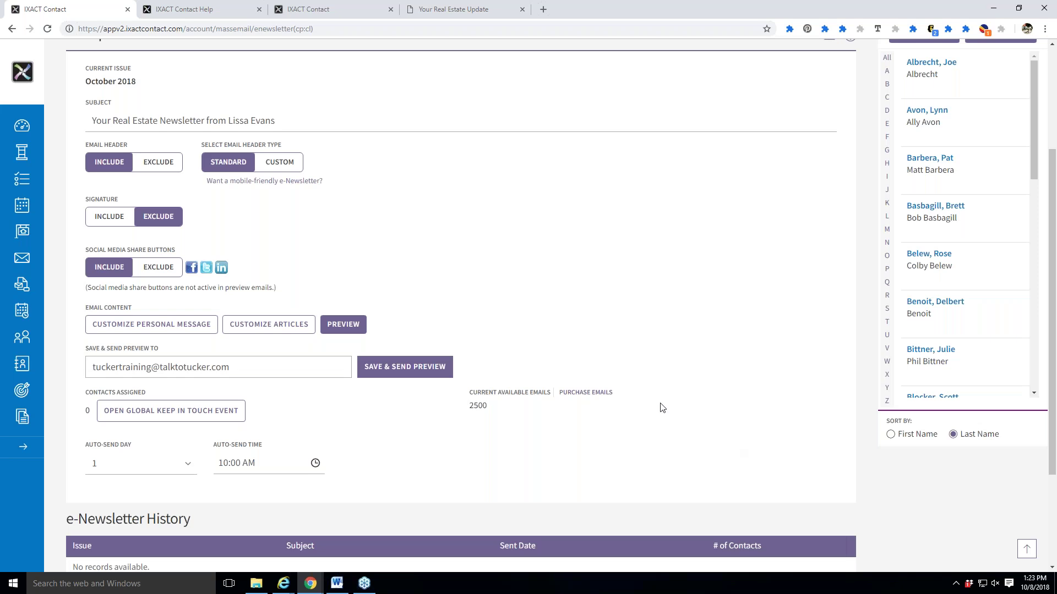
Switch the e-Newsletter email header type to Custom.
scroll(661, 405, up, 2)
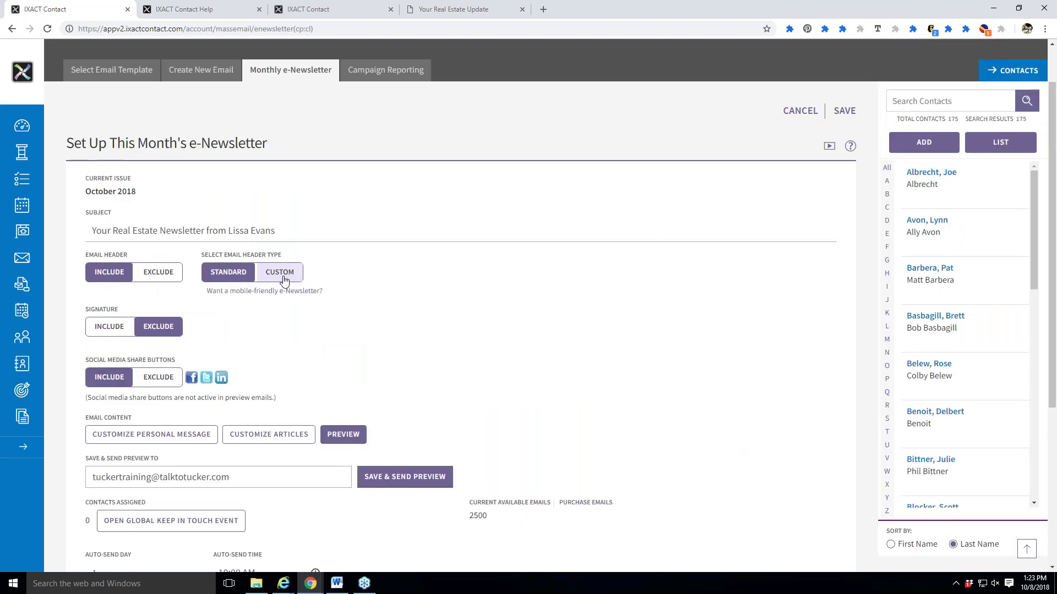
scroll(273, 279, up, 1)
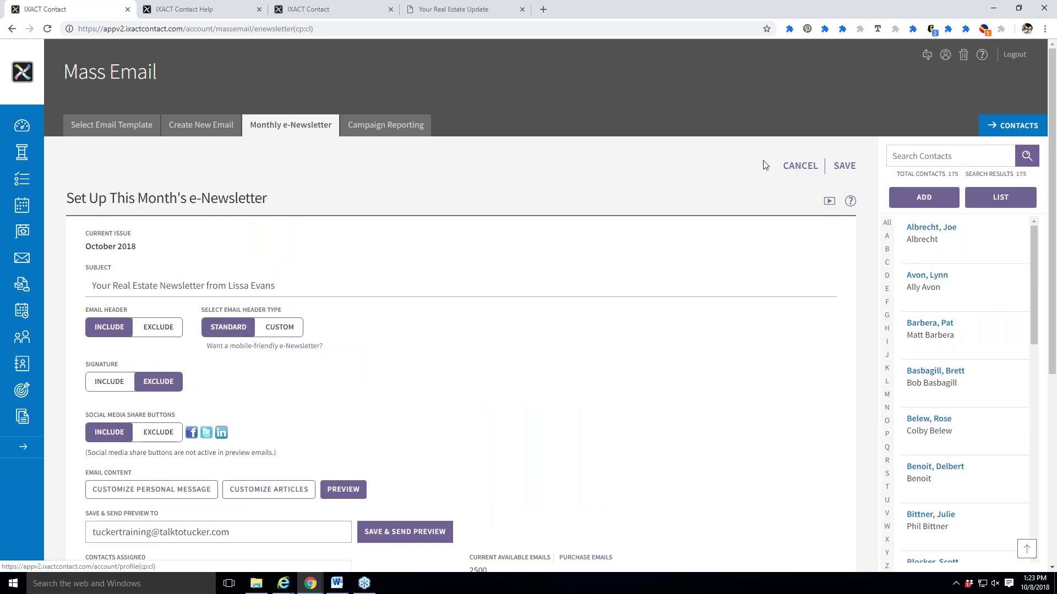
scroll(610, 330, down, 2)
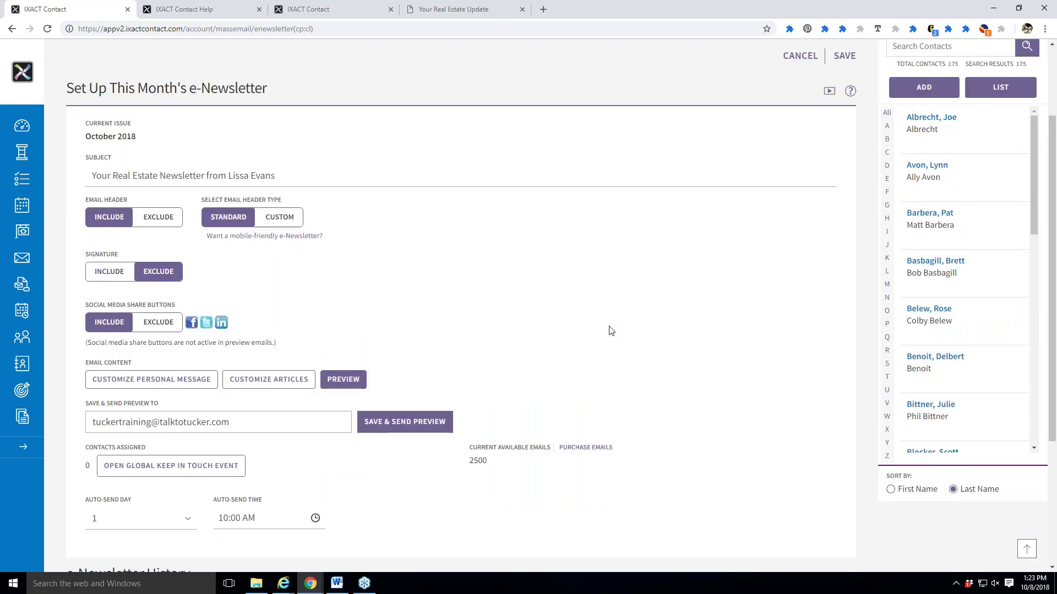
click(287, 216)
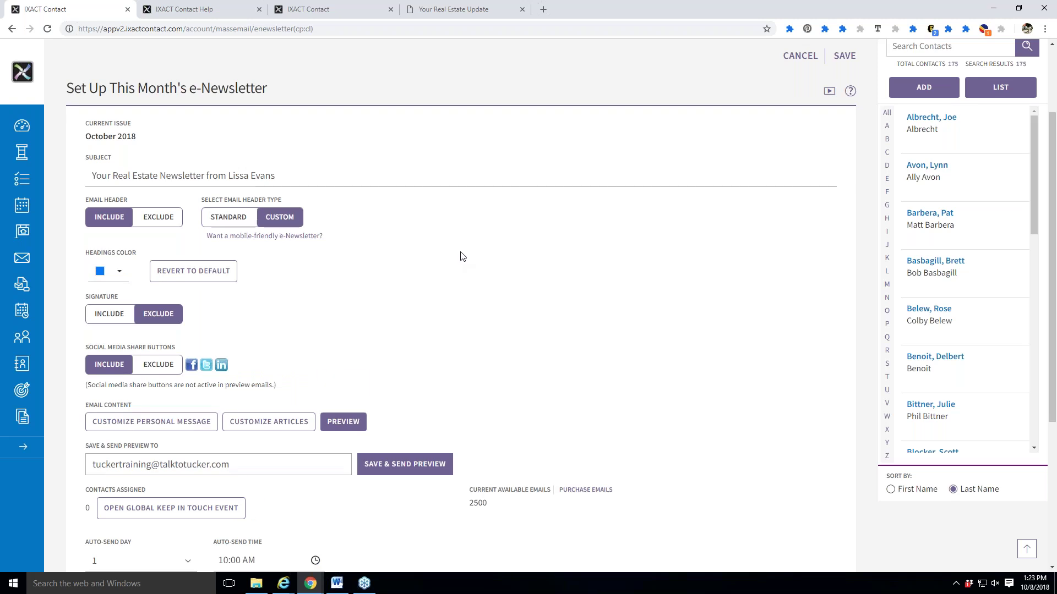
Preview the newsletter with the custom header, then save the e-Newsletter settings.
scroll(461, 257, down, 1)
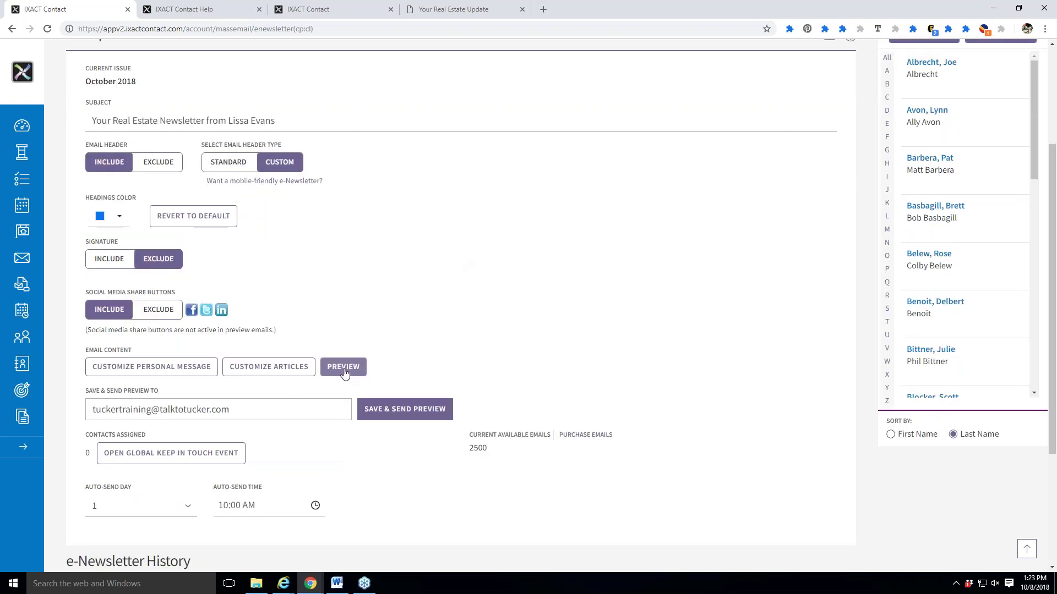
click(353, 367)
scroll(742, 451, up, 3)
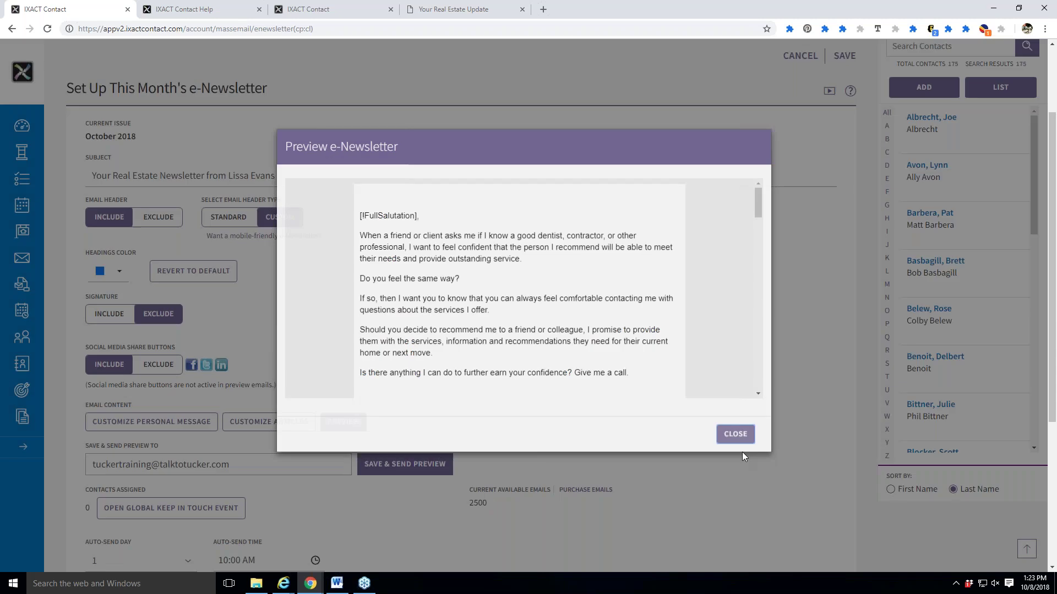
click(735, 440)
click(848, 168)
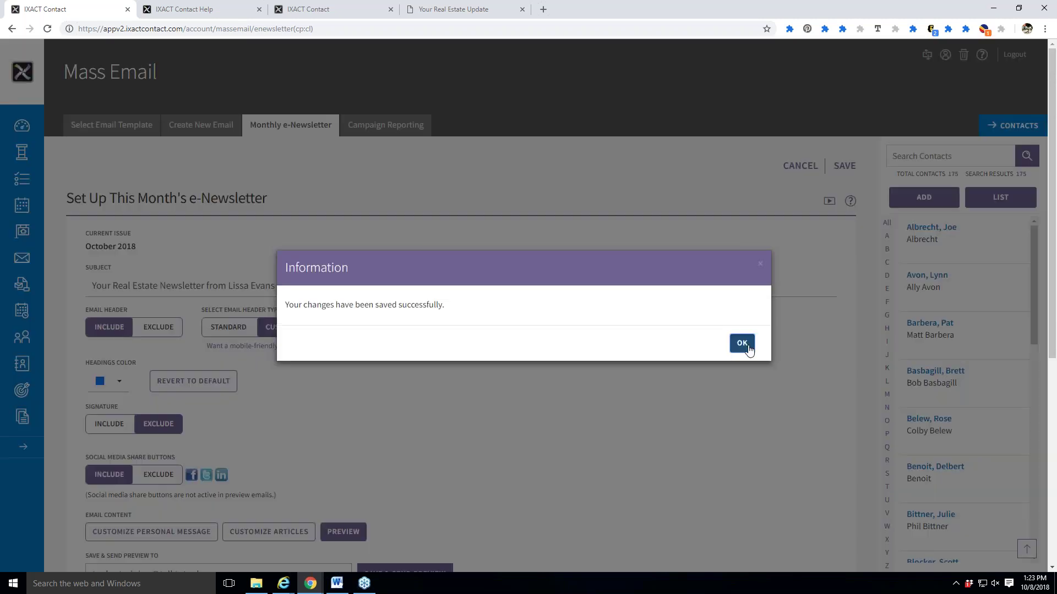
Choose Custom Header under User Profile > Email Header, acknowledge the notice, and enter the empty editor.
click(757, 343)
click(945, 55)
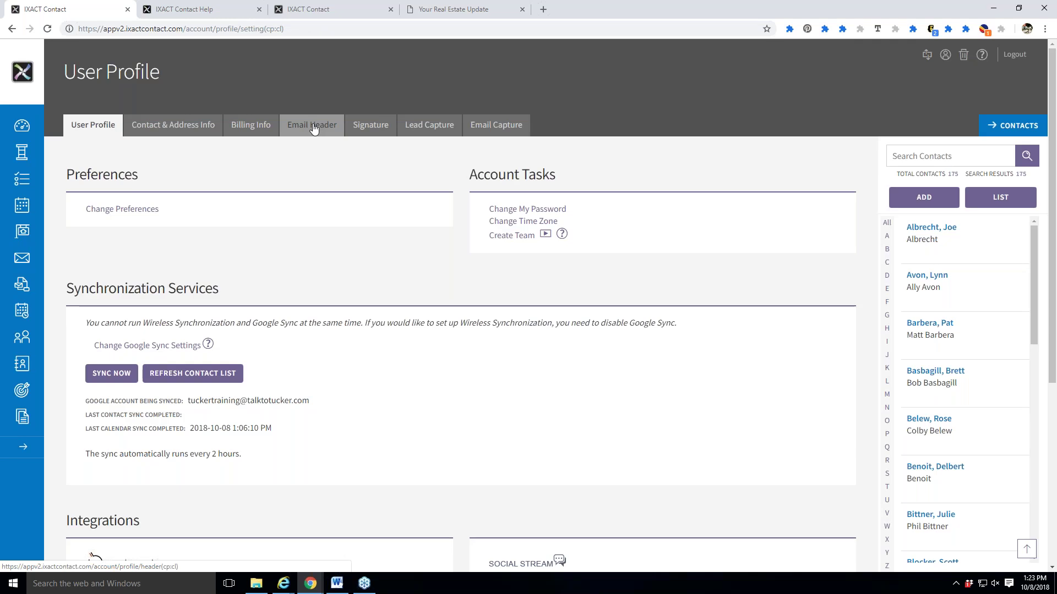
click(312, 125)
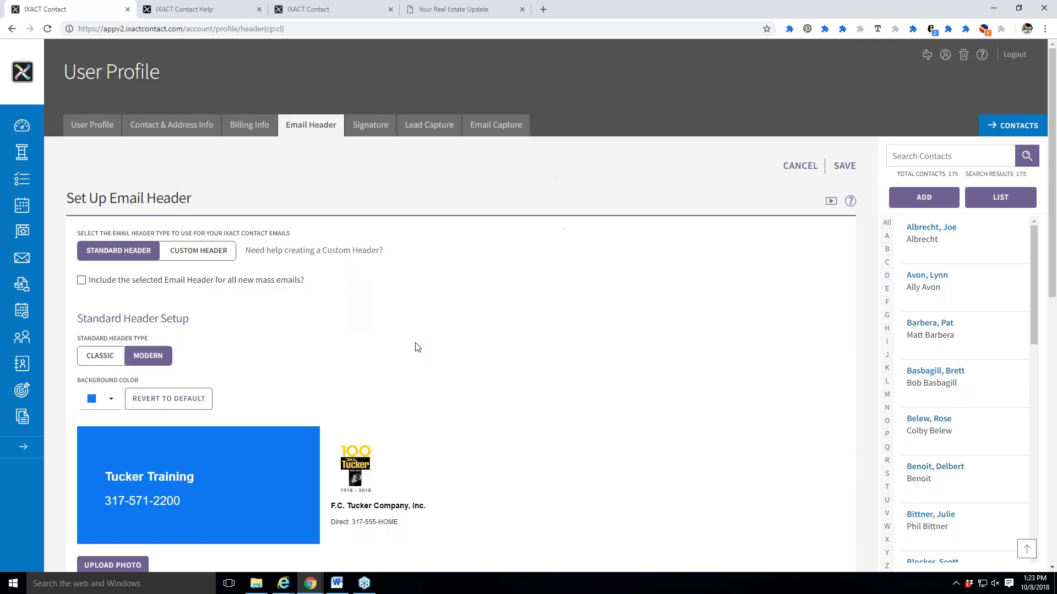
scroll(430, 358, down, 3)
click(201, 86)
click(741, 354)
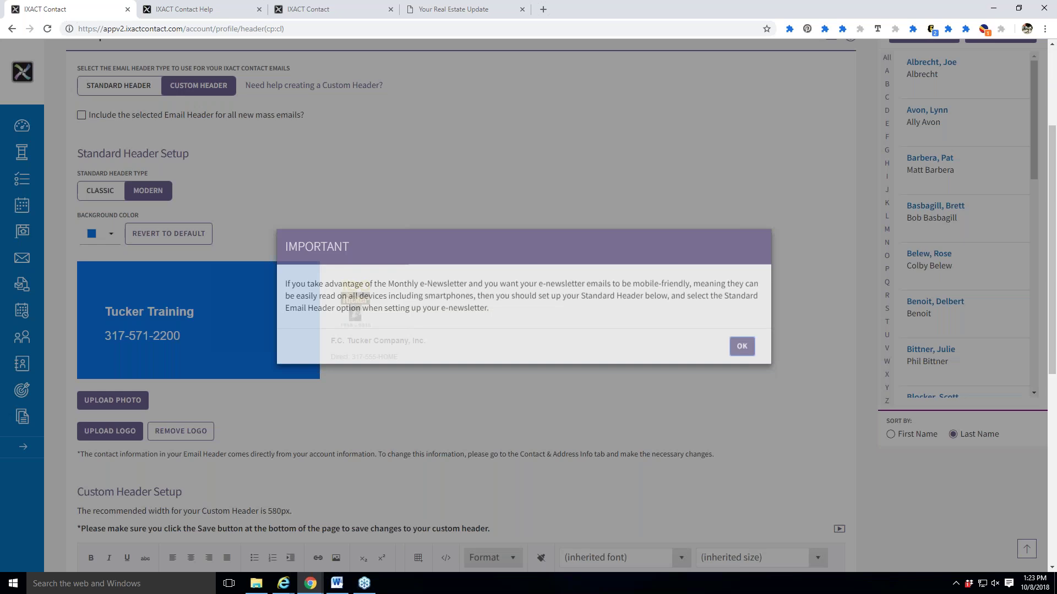
scroll(704, 356, down, 6)
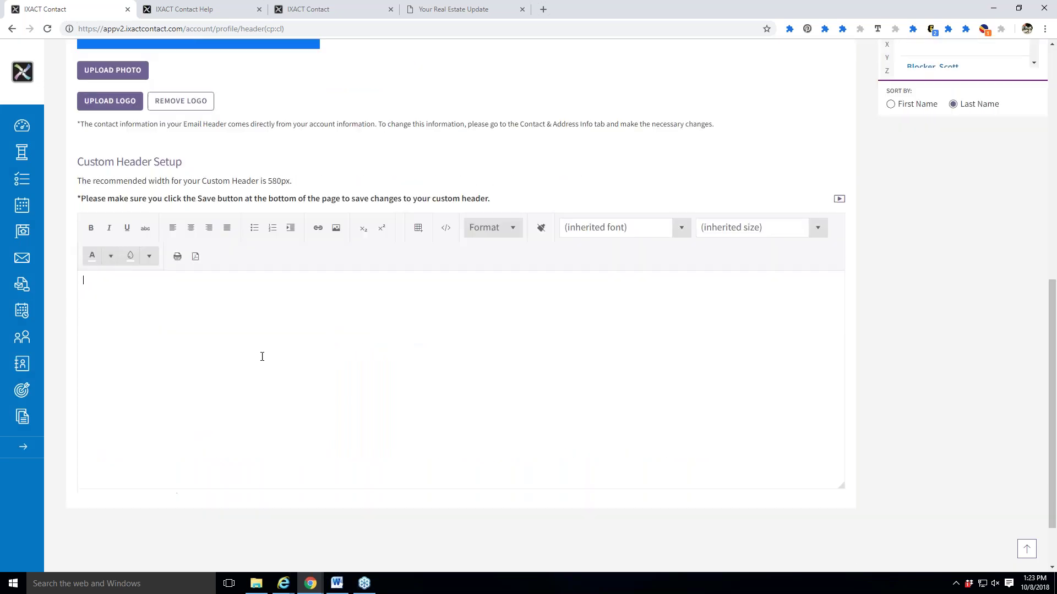
click(557, 305)
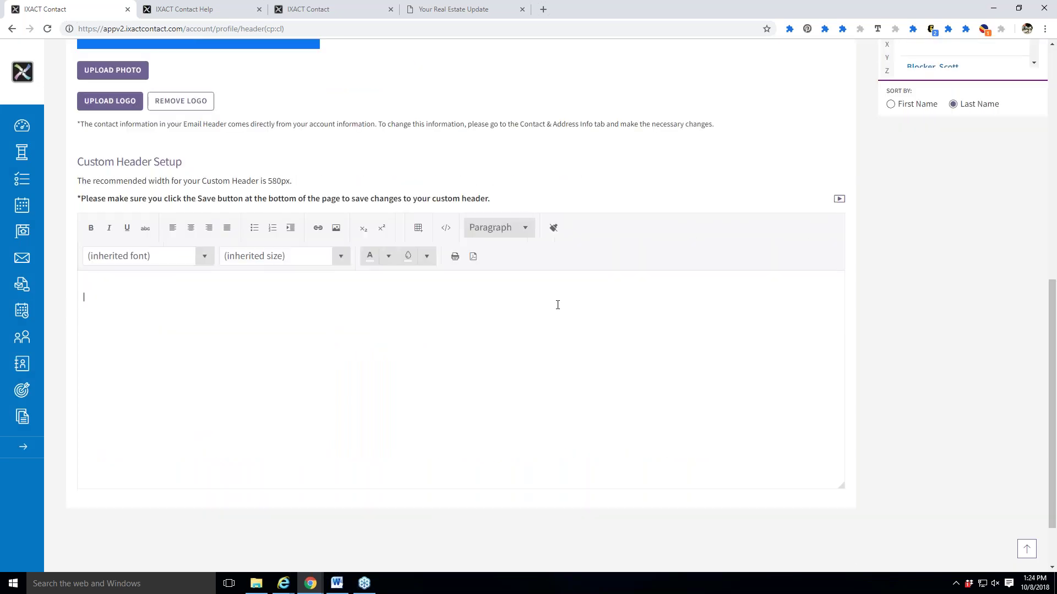
Insert the DT canal.jpg downtown canal photo into the custom header, 500 px wide.
click(338, 231)
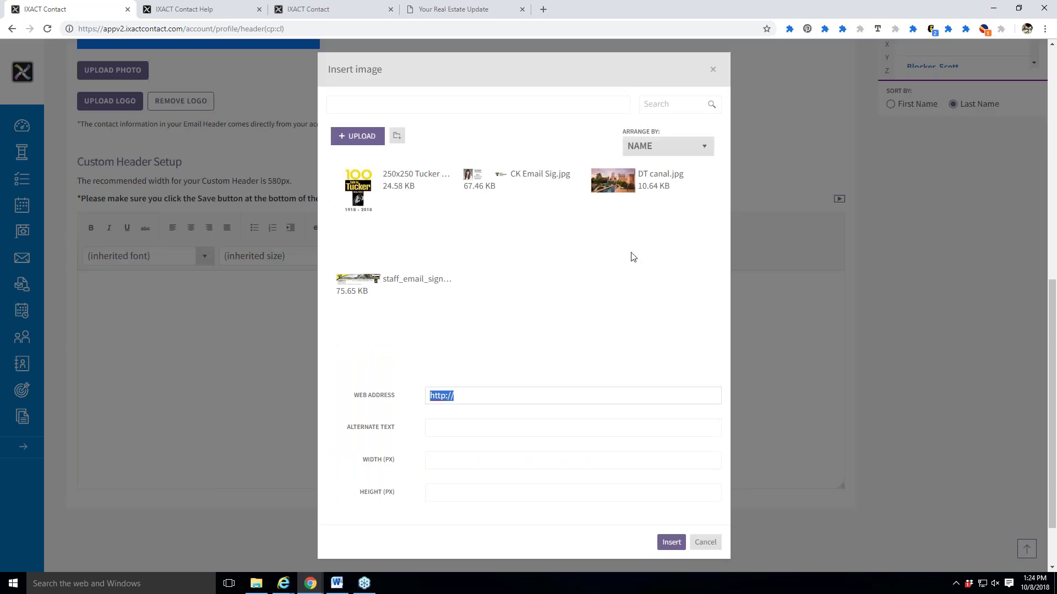
click(621, 187)
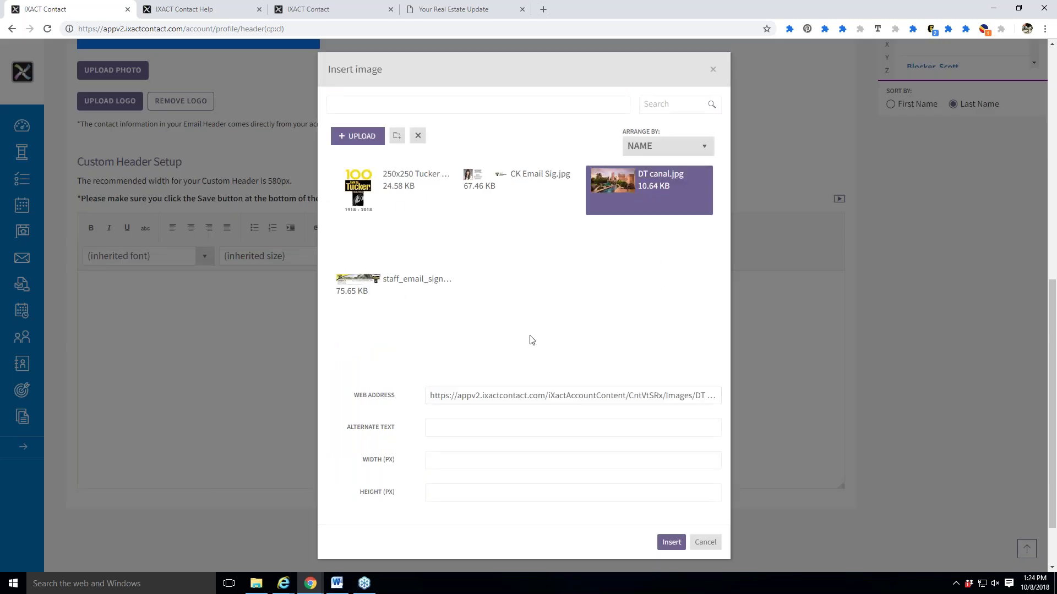
scroll(552, 299, down, 1)
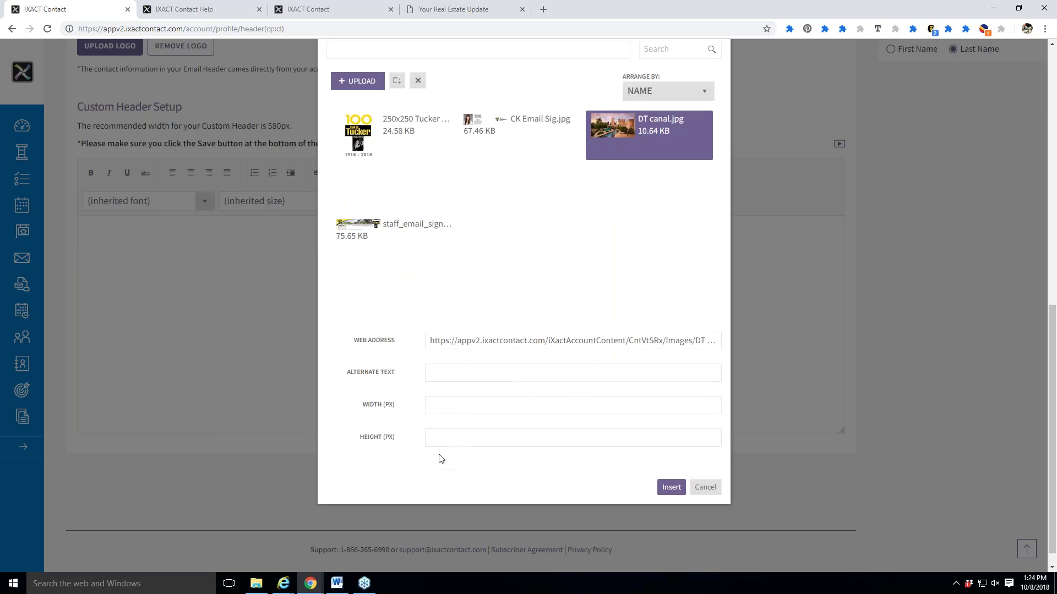
click(453, 403)
text(500)
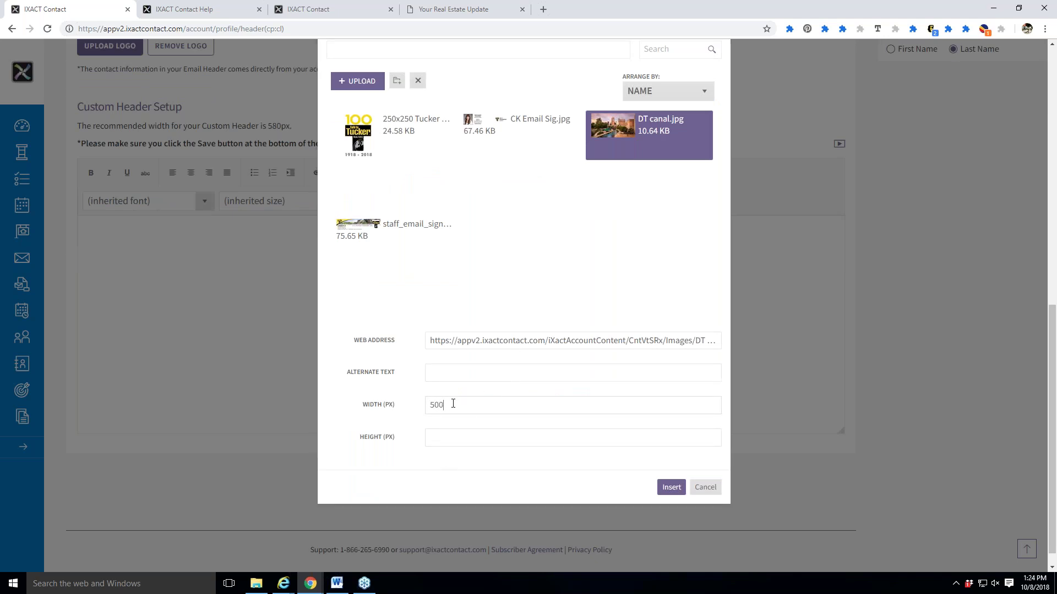
click(670, 487)
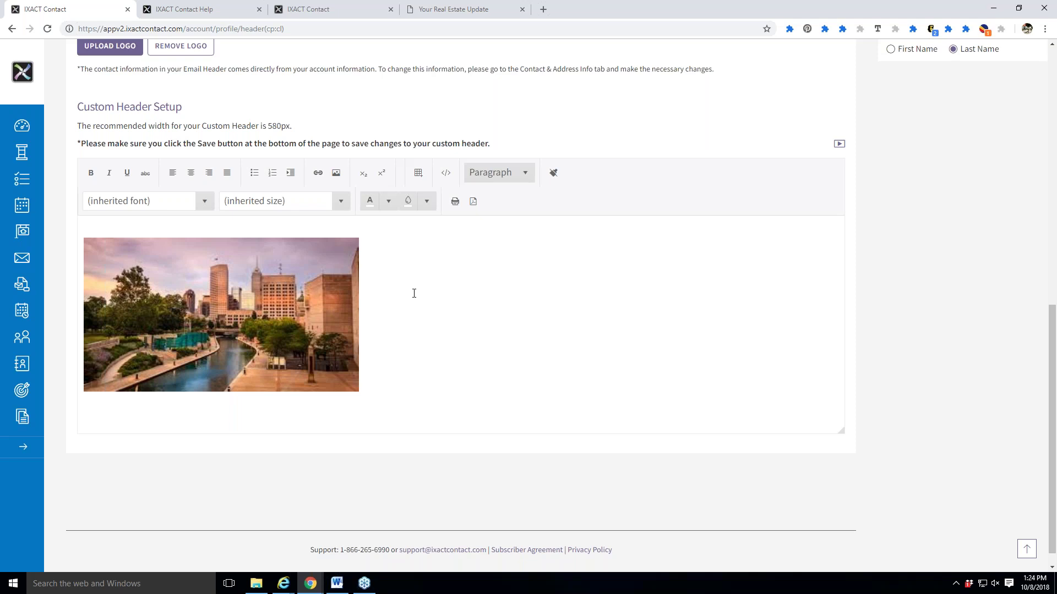
scroll(439, 344, up, 1)
scroll(439, 344, up, 10)
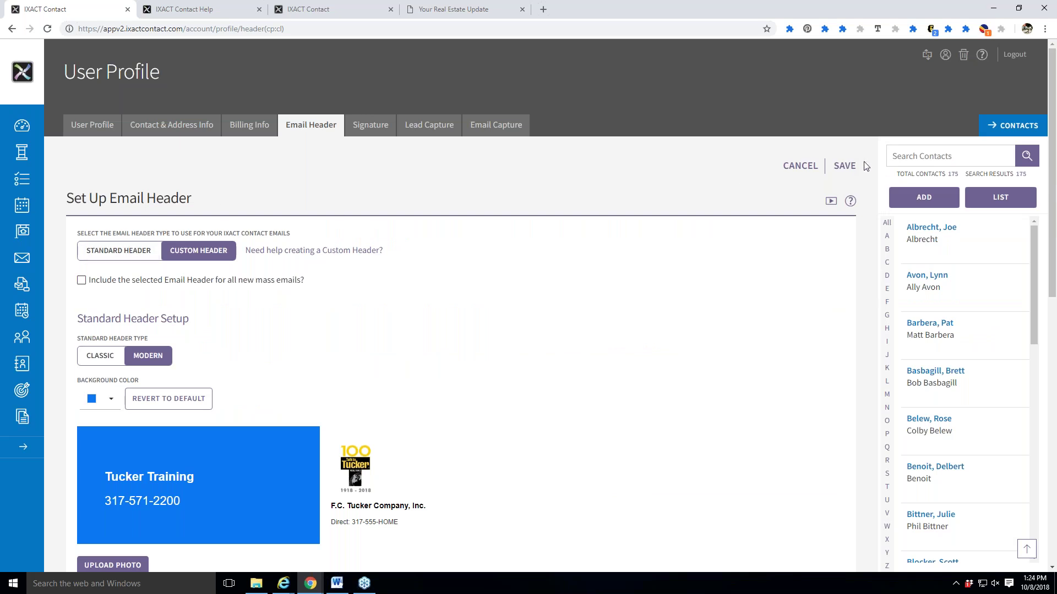
Save the city-image custom header and go to the Monthly e-Newsletter setup under Mass Email.
click(843, 166)
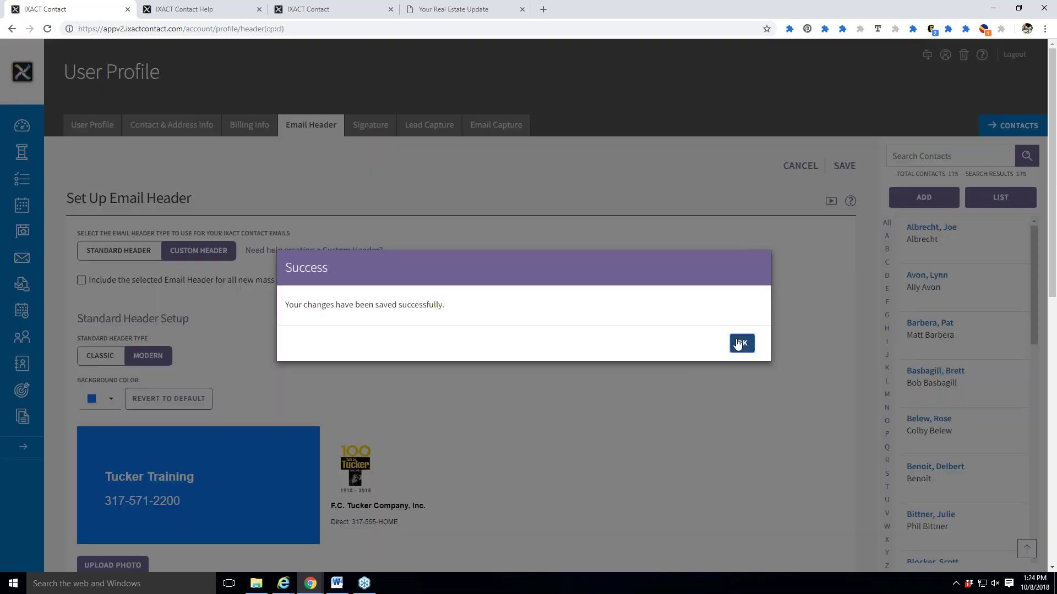
click(738, 341)
click(22, 258)
click(300, 131)
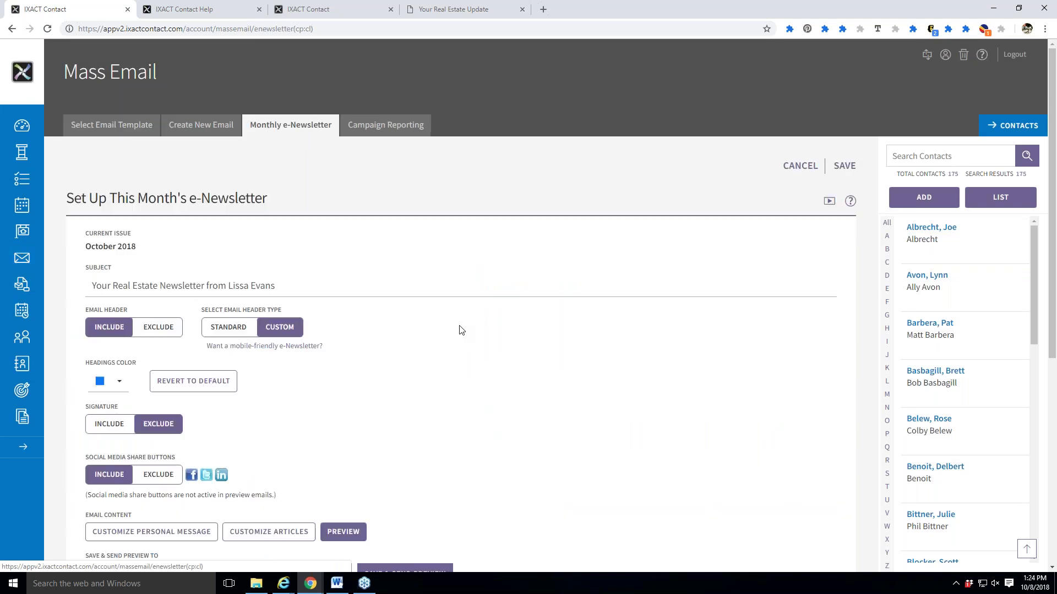
Preview the e-Newsletter with the new canal header, then close the preview.
scroll(460, 330, down, 2)
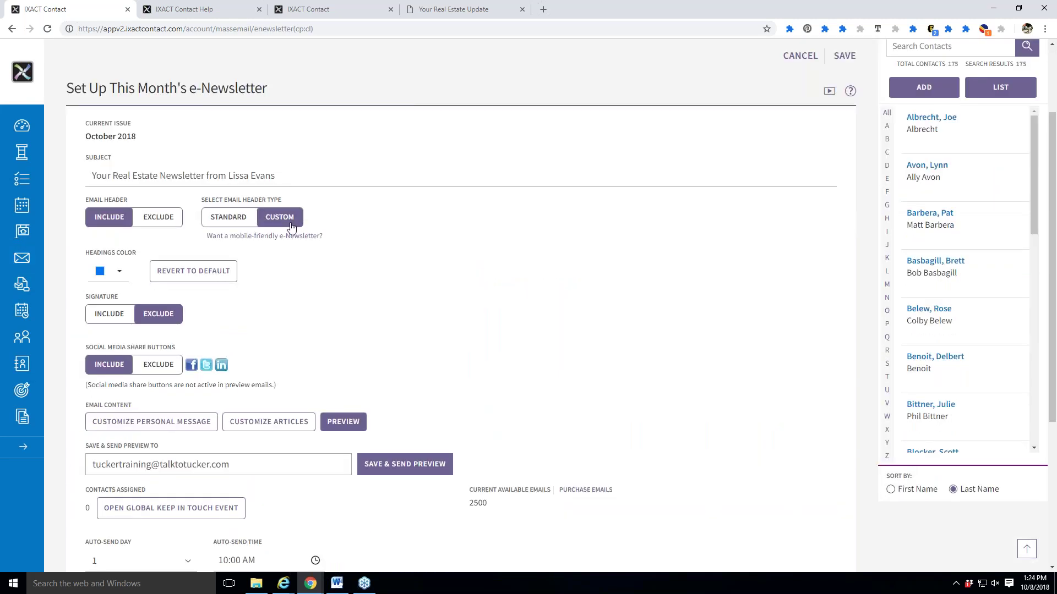
click(343, 421)
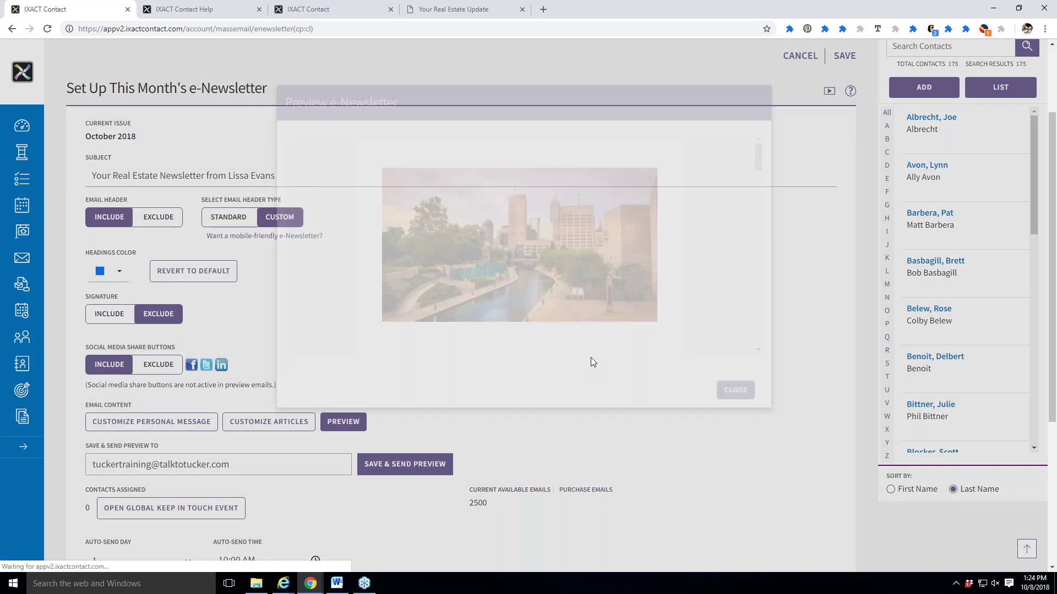
scroll(677, 337, down, 1)
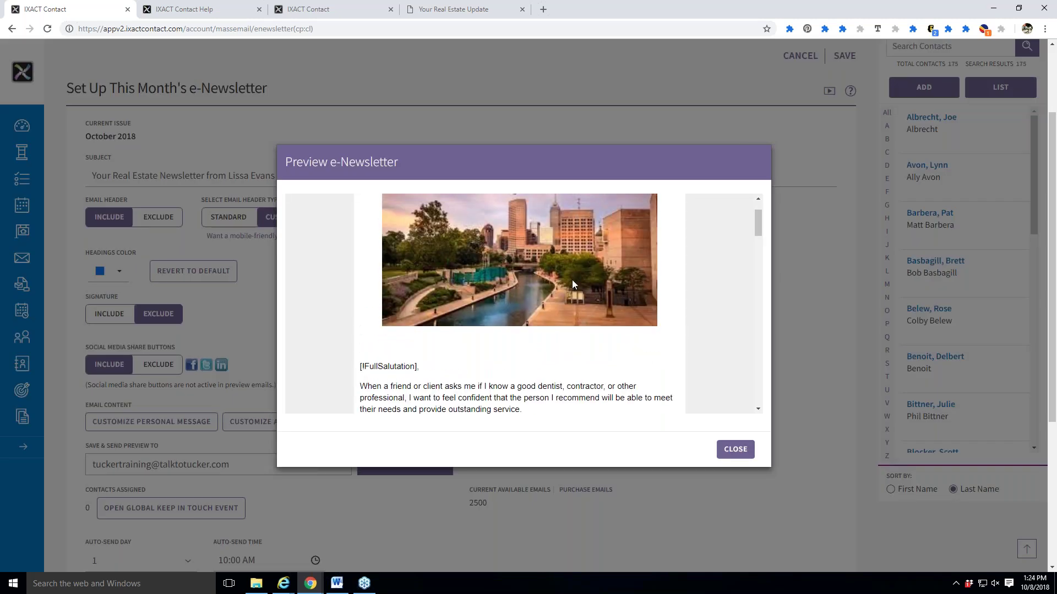
scroll(550, 357, down, 2)
click(719, 449)
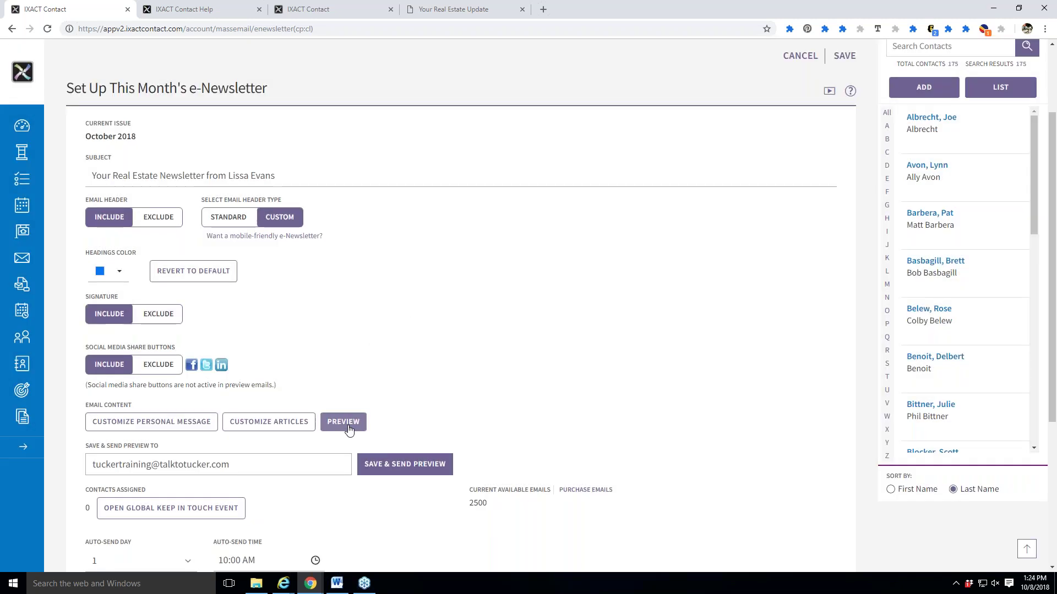
Include the signature in the newsletter and check it in the preview.
click(349, 425)
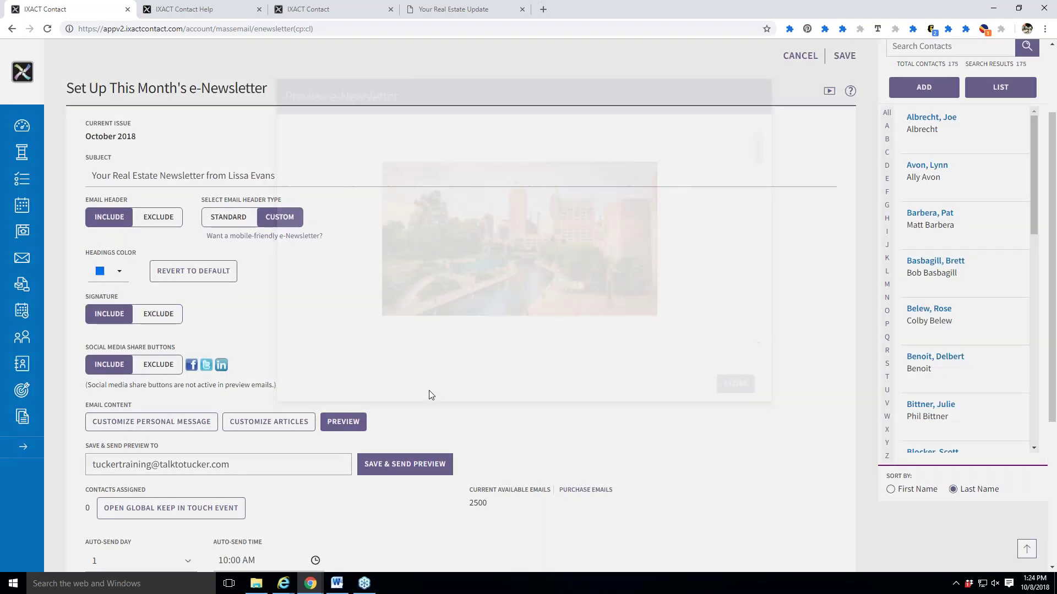
scroll(549, 296, down, 10)
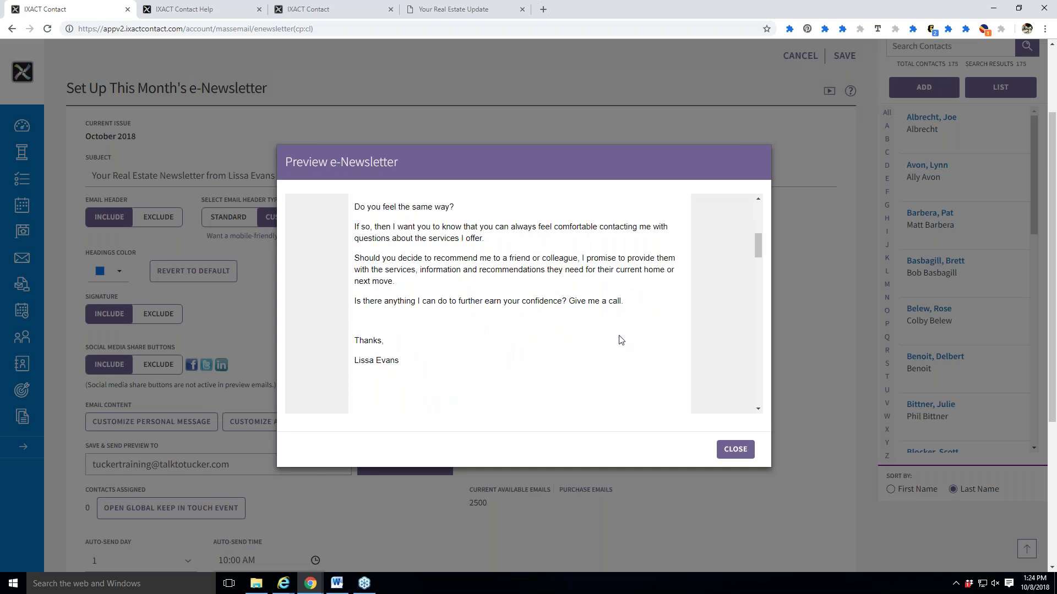
scroll(605, 356, down, 1)
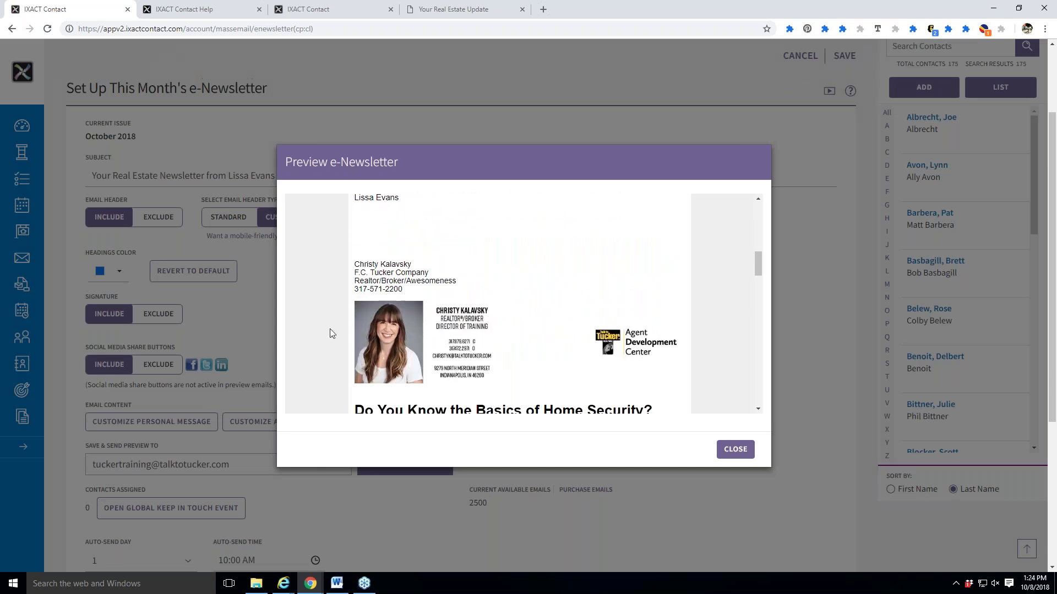
click(736, 449)
scroll(266, 492, down, 3)
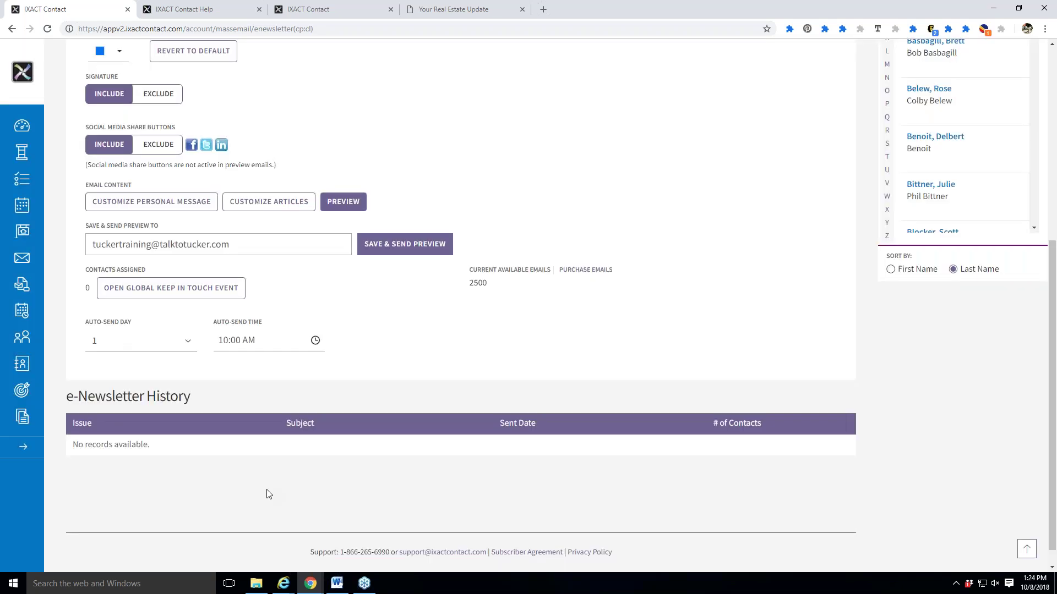
Delete the 'Thanks,' closing sign-off from the personal message.
click(152, 255)
scroll(345, 465, down, 2)
drag(345, 465, 82, 369)
key(Delete)
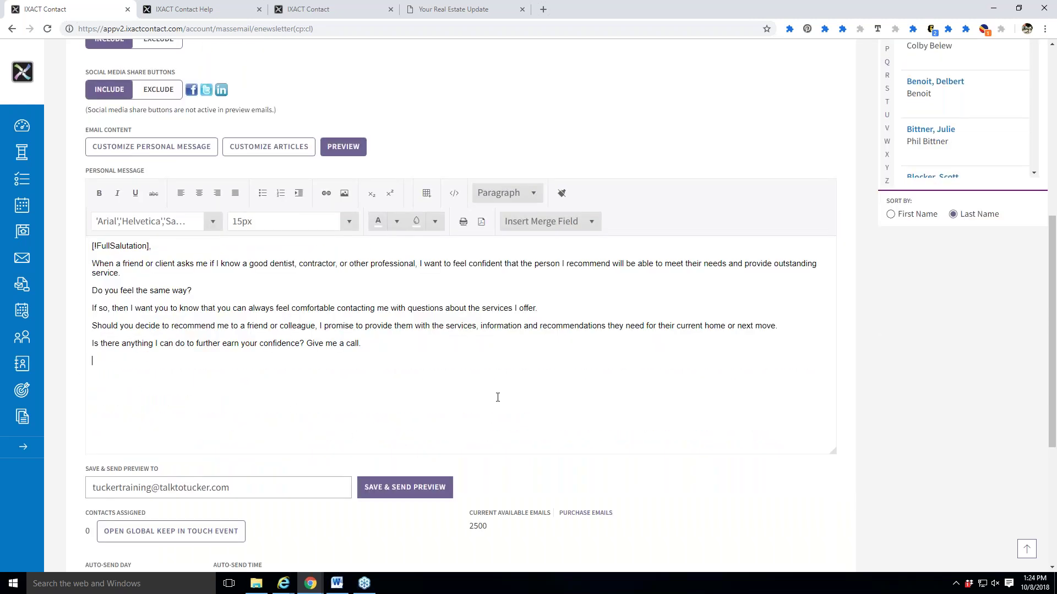
scroll(498, 397, up, 5)
Preview the newsletter again, checking the canal header and signature block.
click(344, 421)
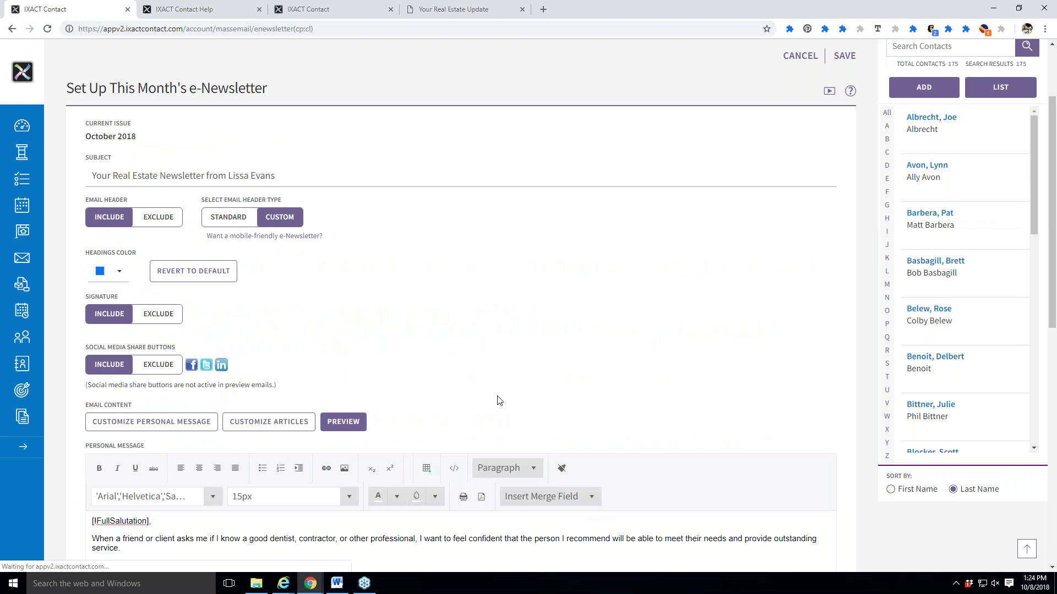
scroll(686, 317, down, 3)
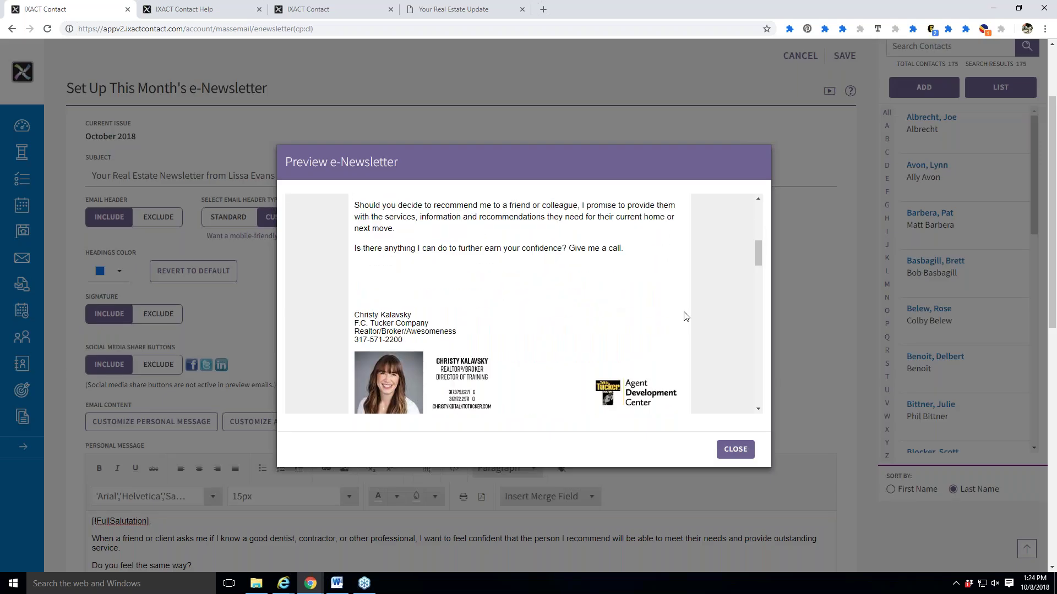
scroll(558, 313, up, 5)
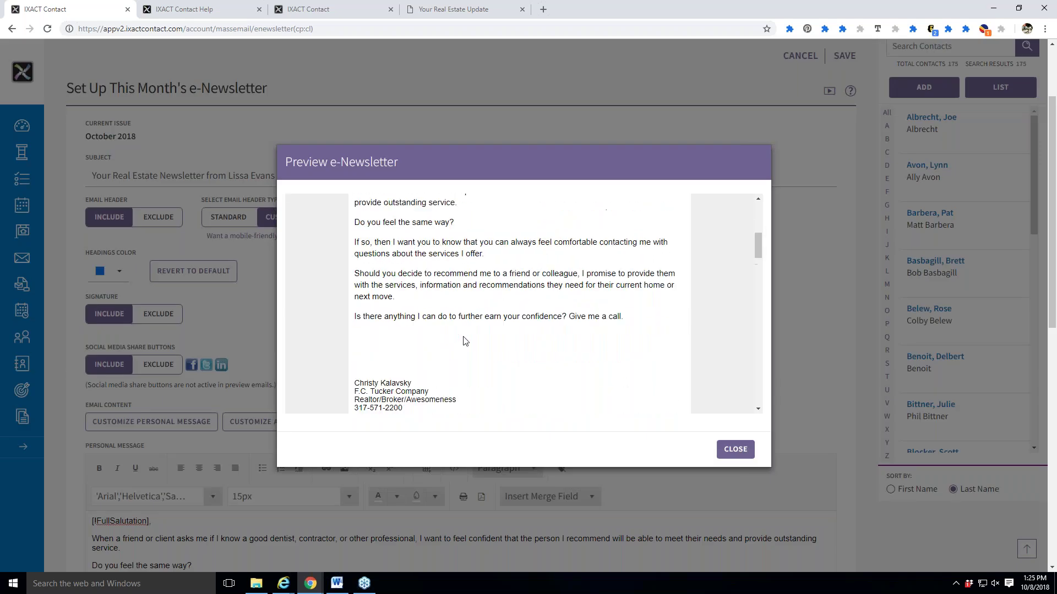
scroll(560, 309, down, 6)
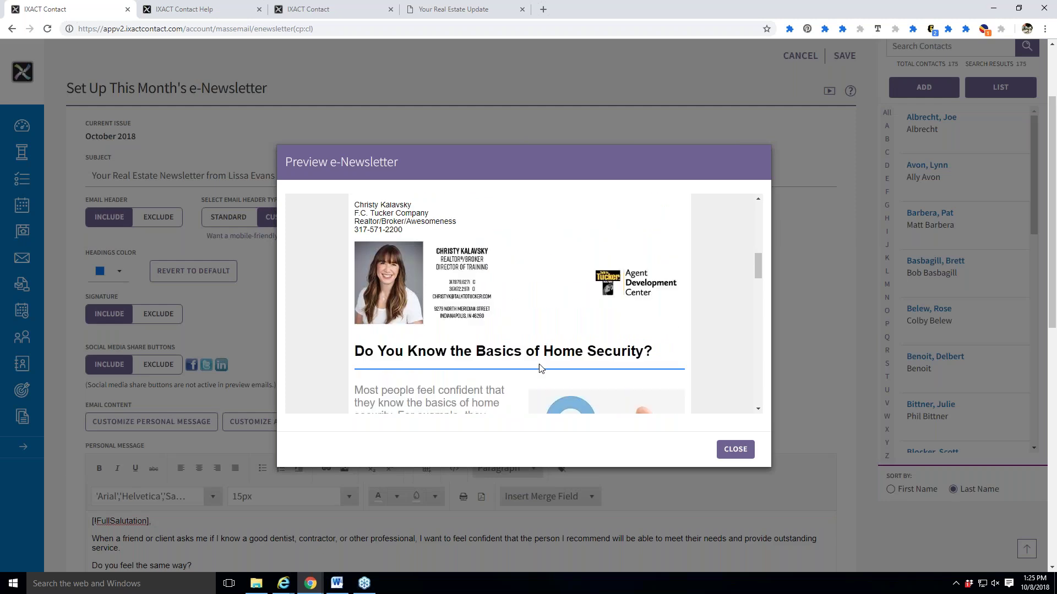
scroll(555, 347, up, 1)
scroll(556, 347, up, 5)
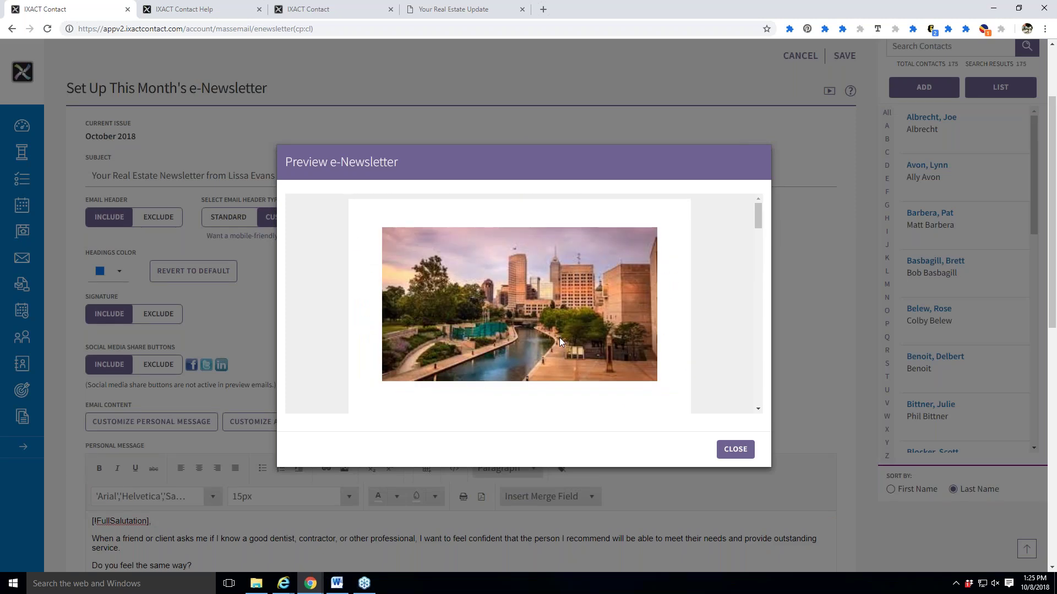
Load tuckertoolbox.com in a new tab and log in.
click(539, 6)
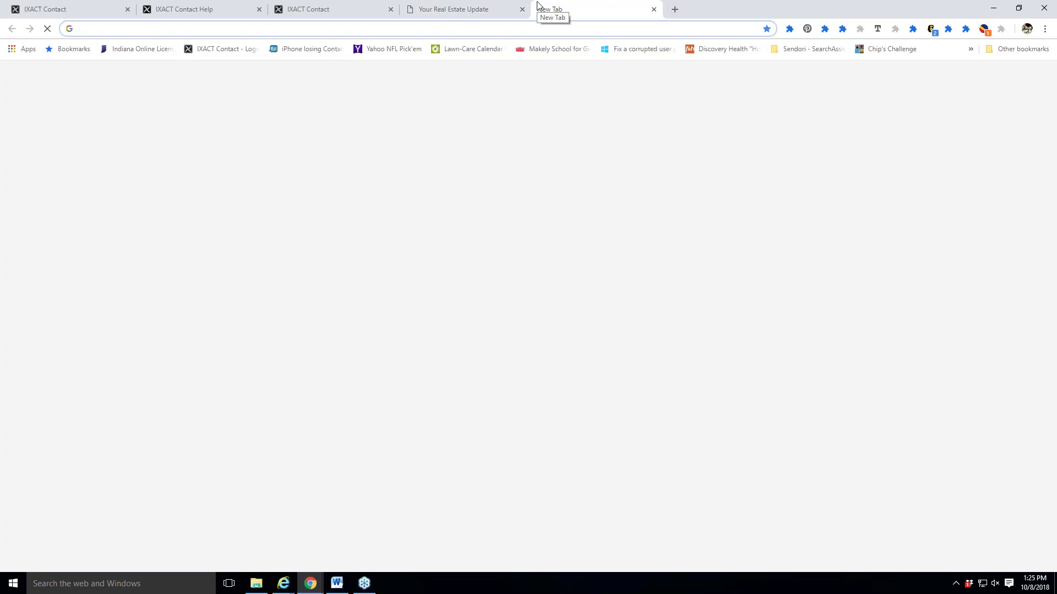
text(tuck)
key(Return)
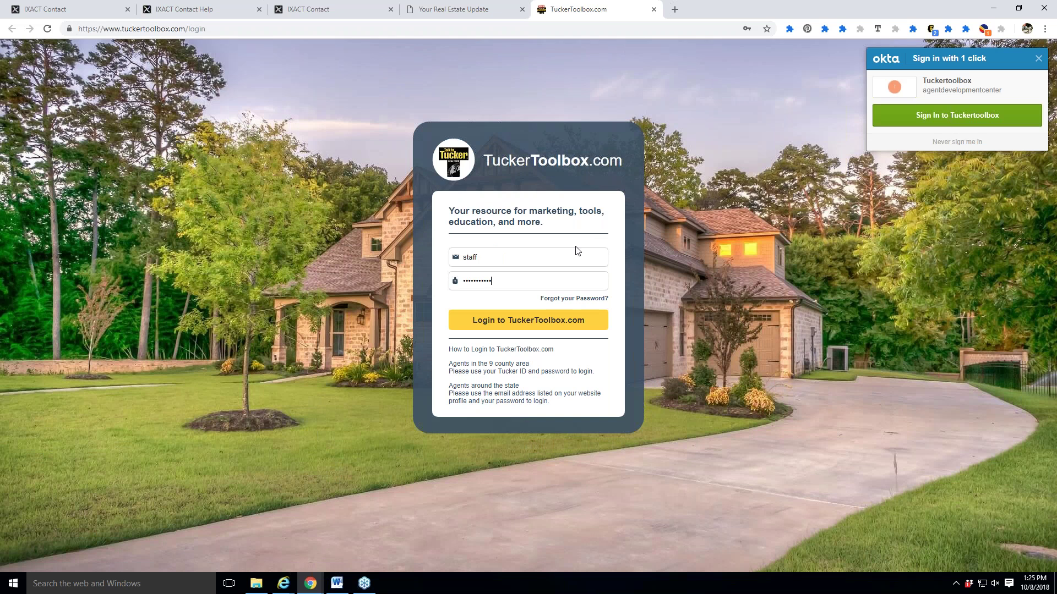
key(Return)
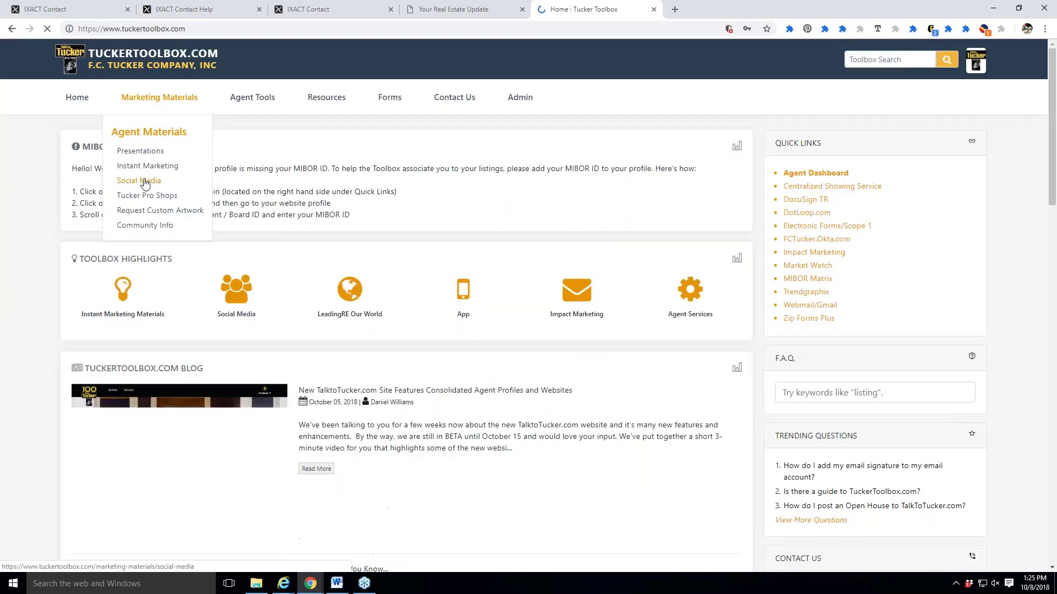
Browse the Social Media Facebook Cover Photos gallery, then switch back to the IXACT Contact tab.
click(139, 181)
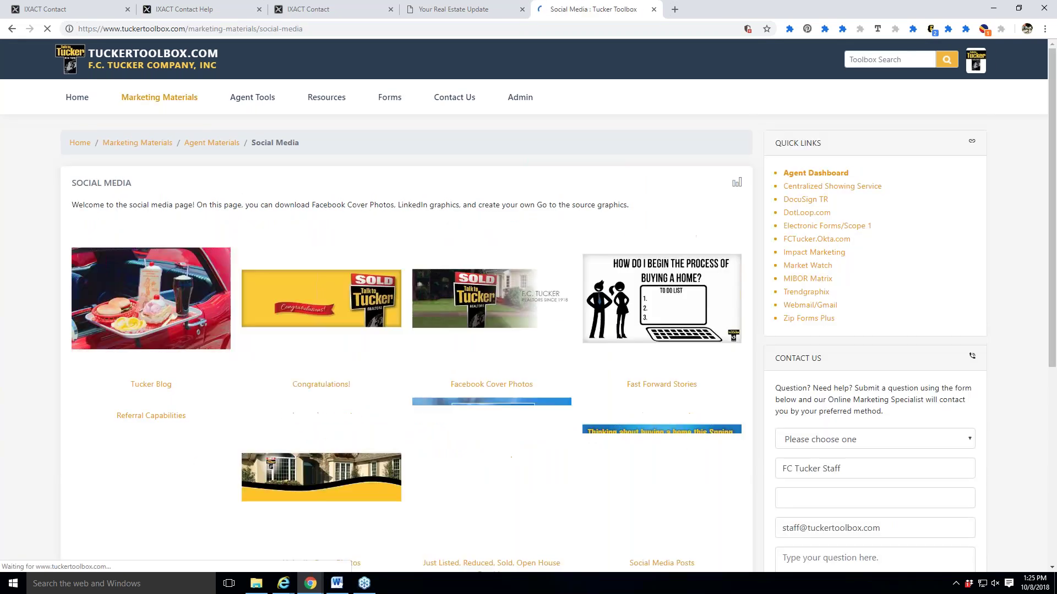
click(492, 292)
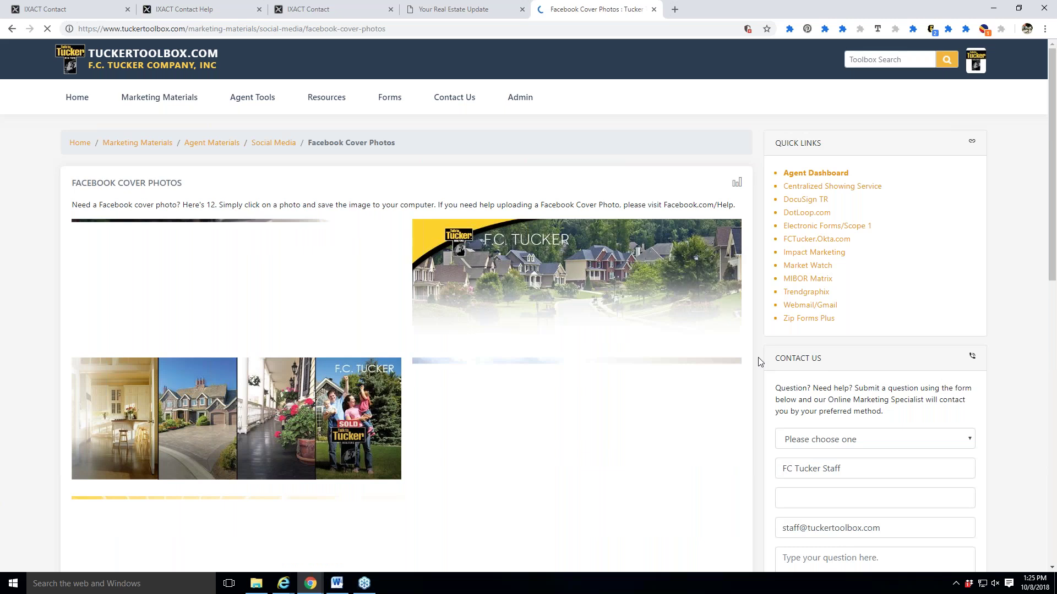
scroll(759, 362, down, 2)
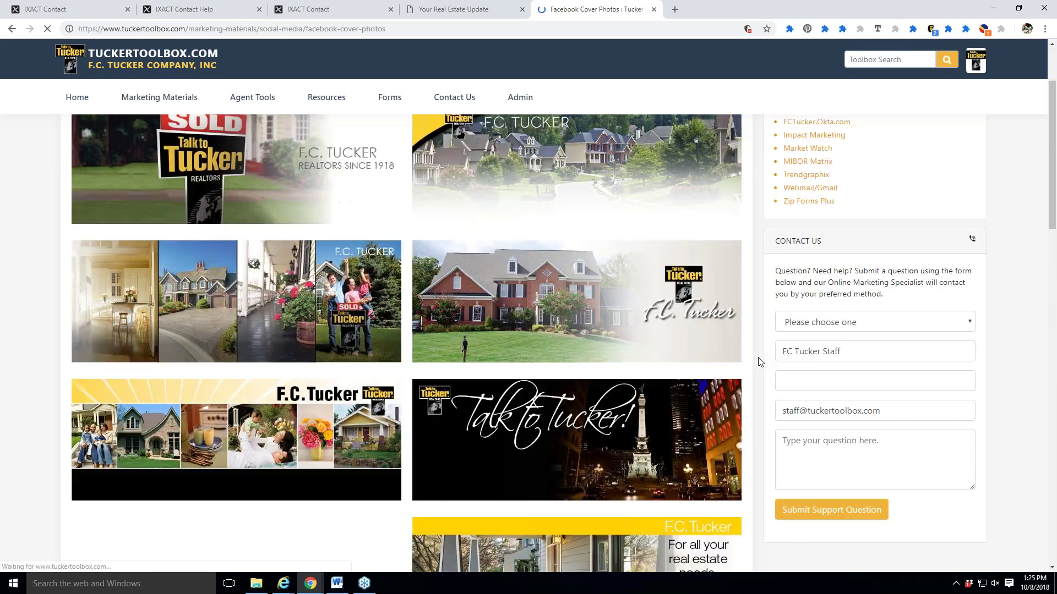
scroll(760, 361, down, 1)
scroll(759, 361, down, 1)
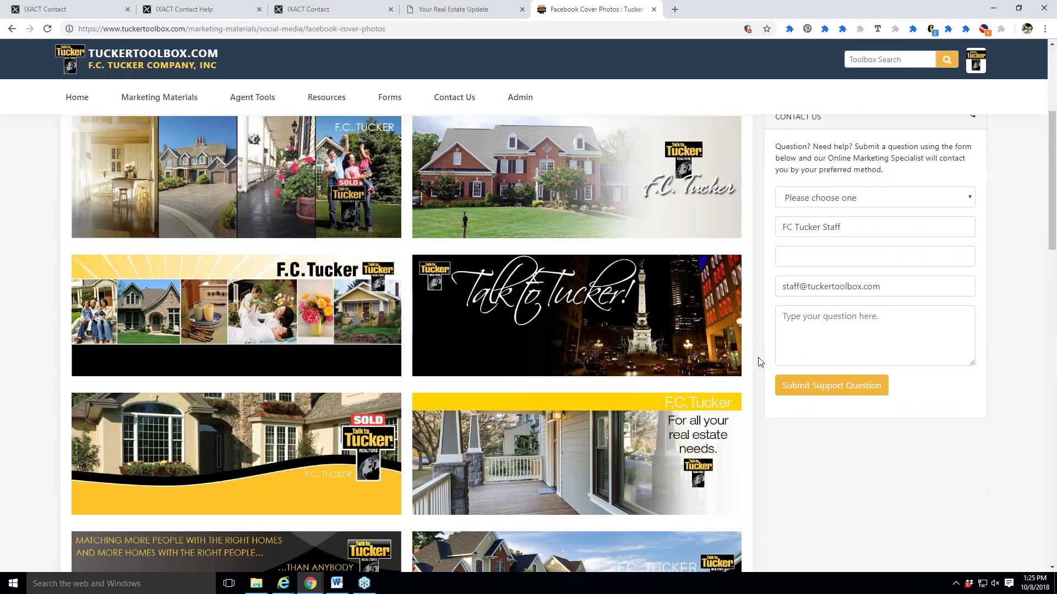
scroll(760, 362, down, 2)
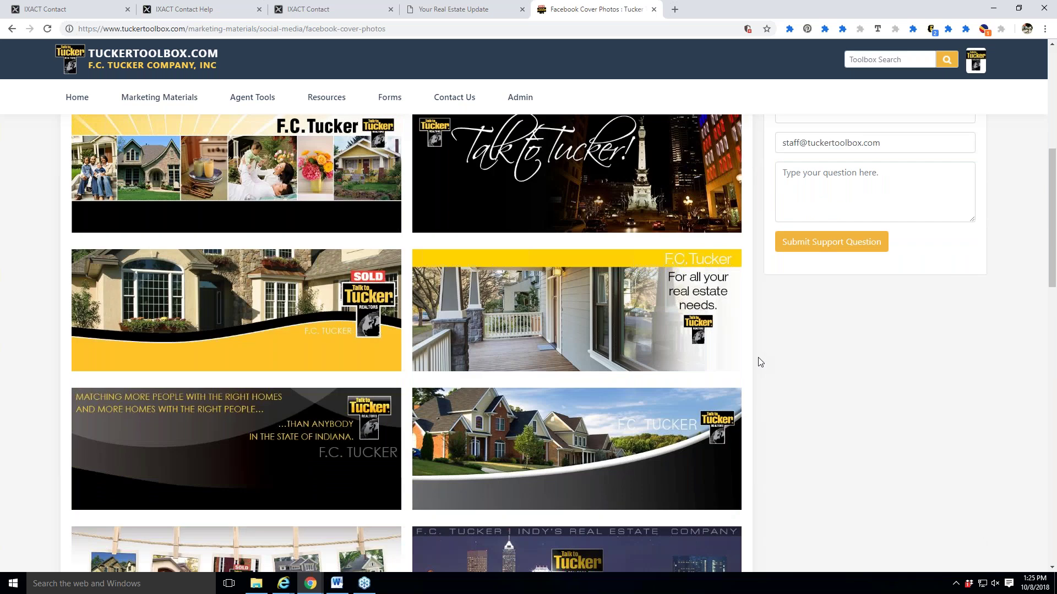
scroll(760, 362, down, 5)
scroll(760, 362, down, 3)
scroll(760, 362, down, 1)
scroll(759, 361, up, 10)
scroll(760, 362, up, 5)
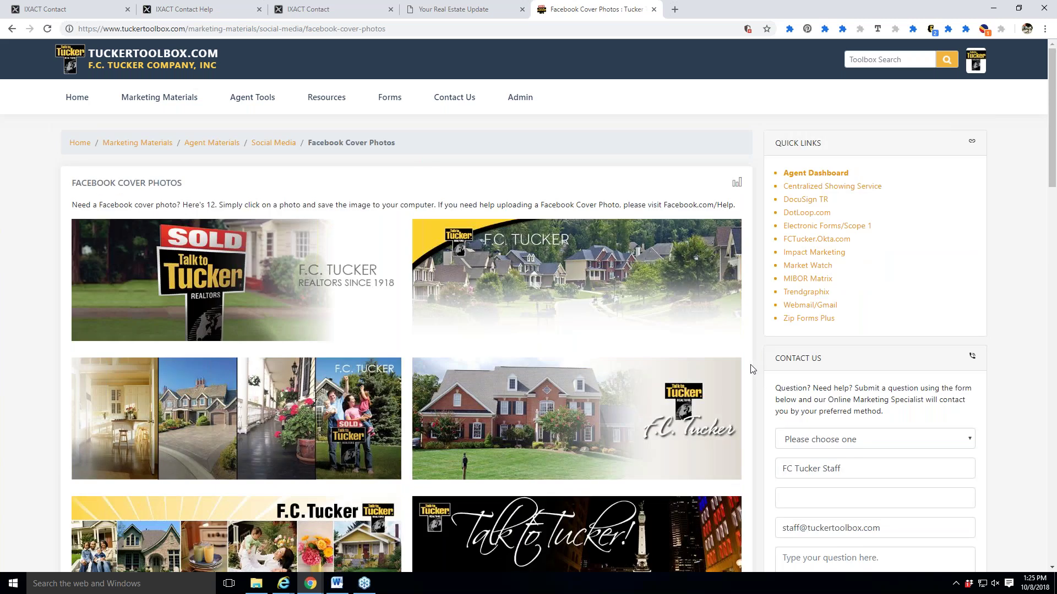
scroll(752, 375, down, 1)
scroll(752, 382, down, 4)
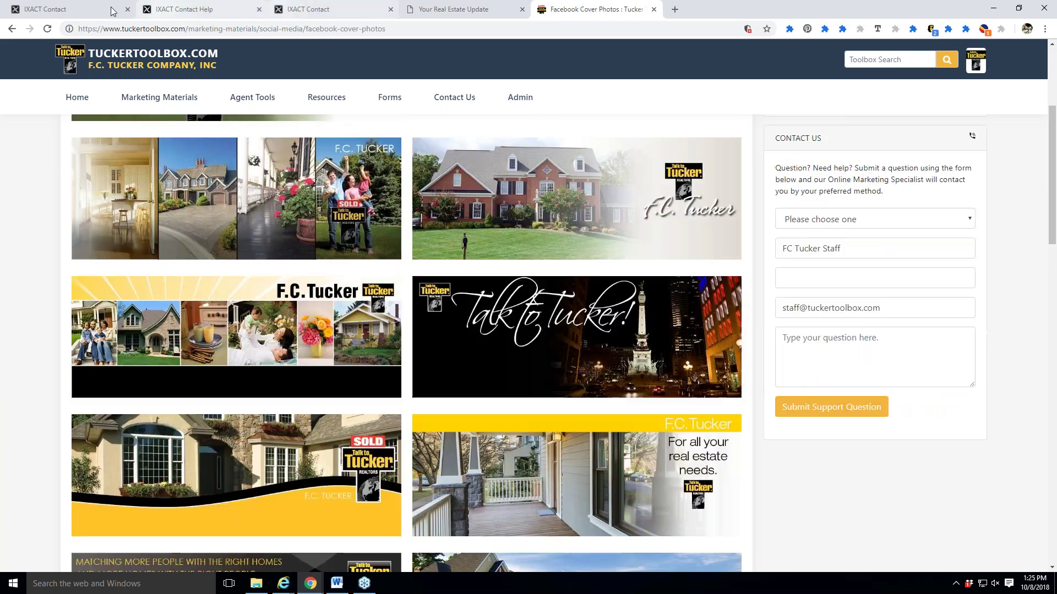
key(ctrl+1)
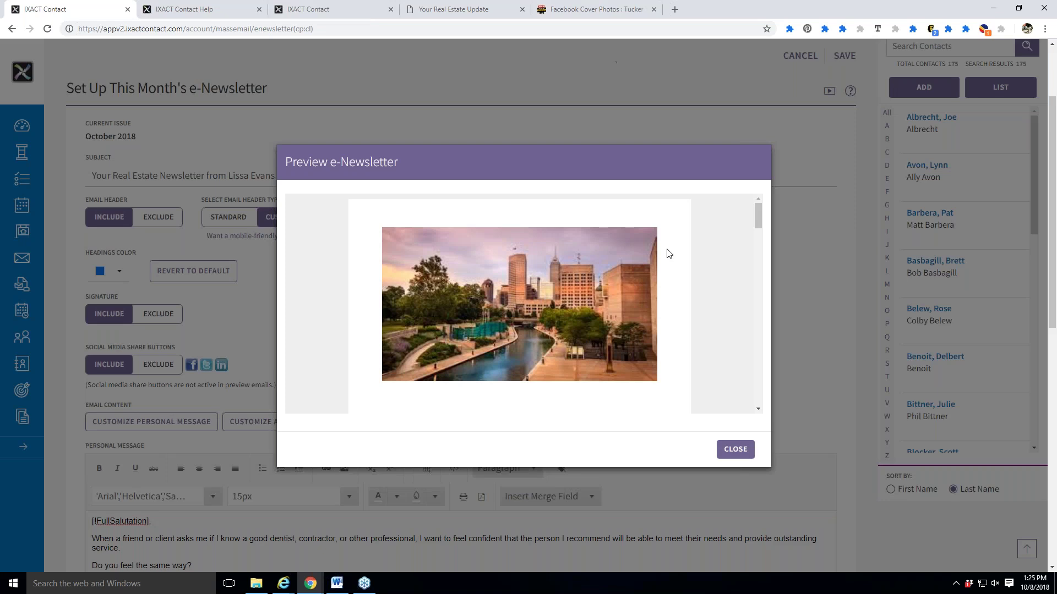
Close the e-Newsletter preview to return to the October 2018 setup page.
scroll(611, 353, down, 3)
click(740, 453)
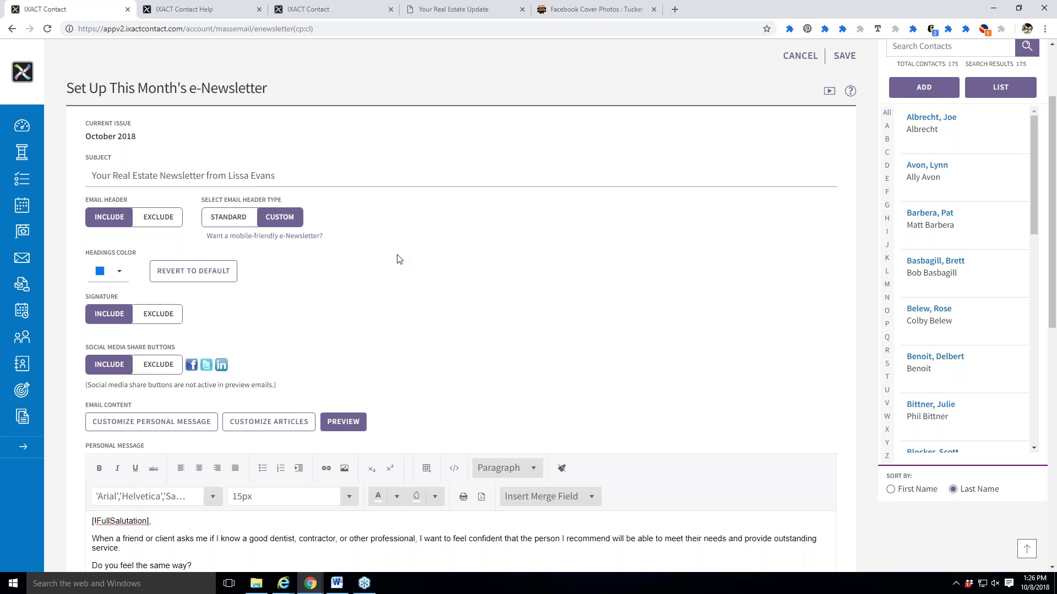
Leave the e-Newsletter form for the User Profile page, then return to the IXACT Contact tab.
scroll(410, 259, up, 2)
click(945, 55)
key(Return)
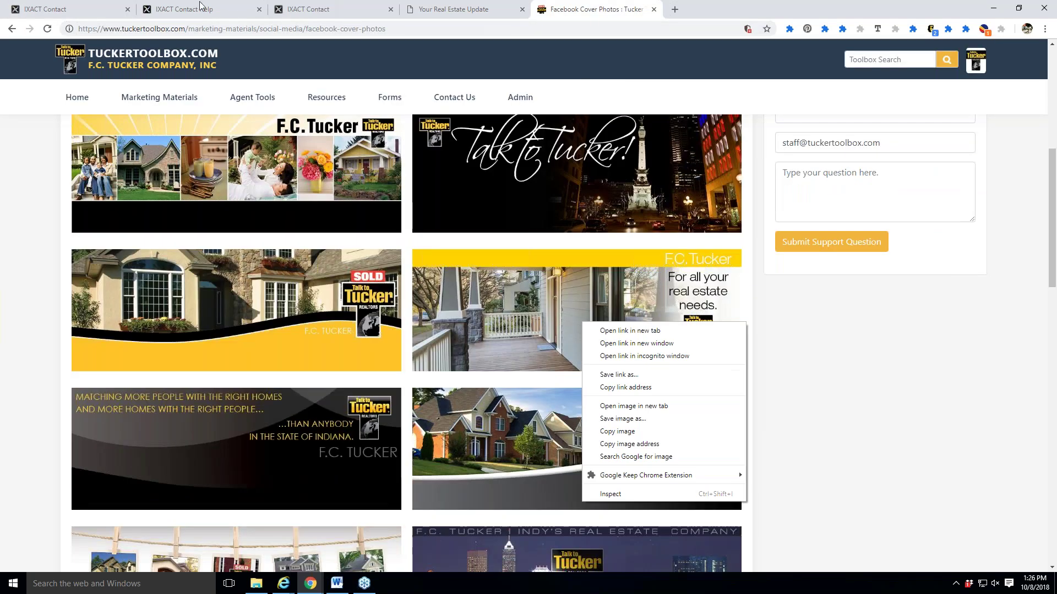
click(34, 6)
click(34, 7)
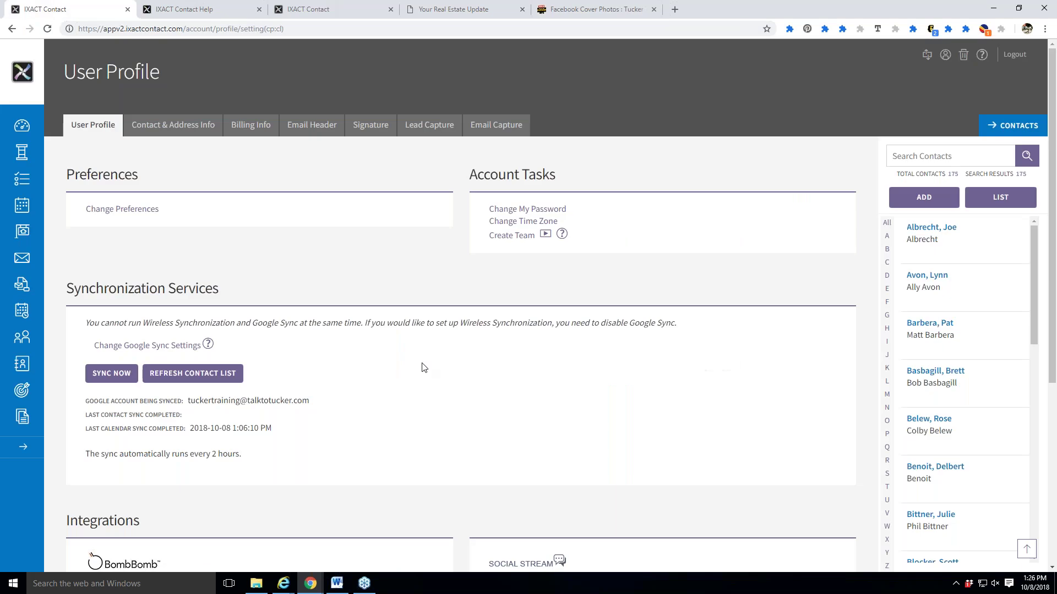
Go to Mass Email and open the Monthly e-Newsletter tab.
click(12, 260)
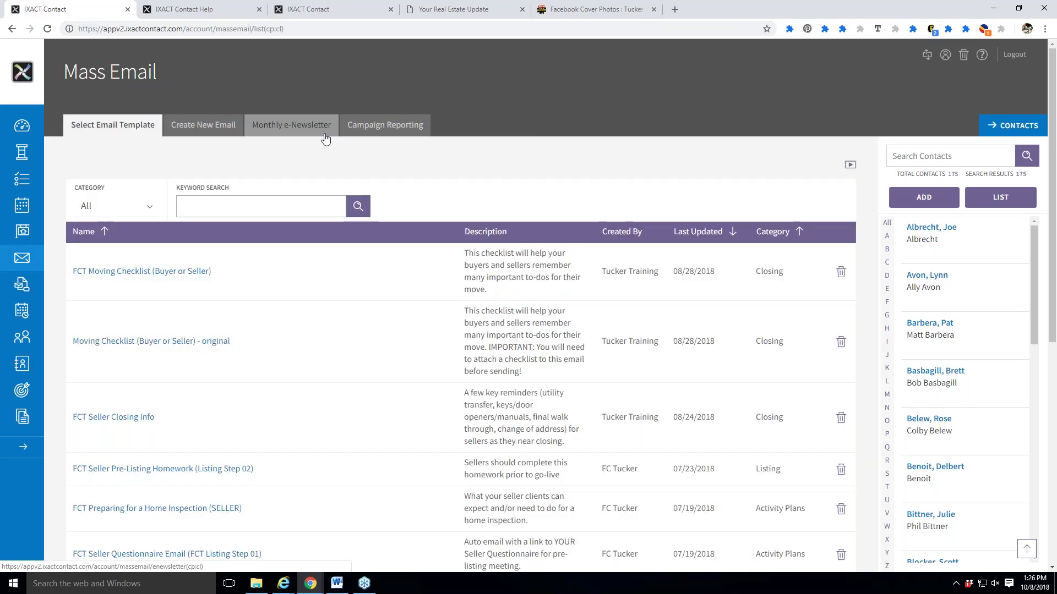
click(324, 135)
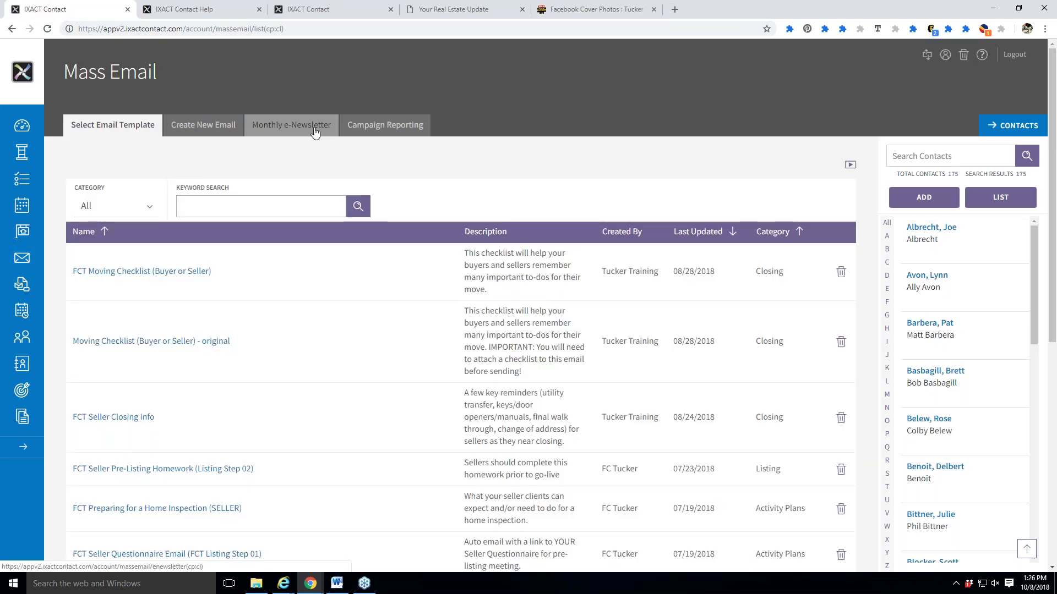
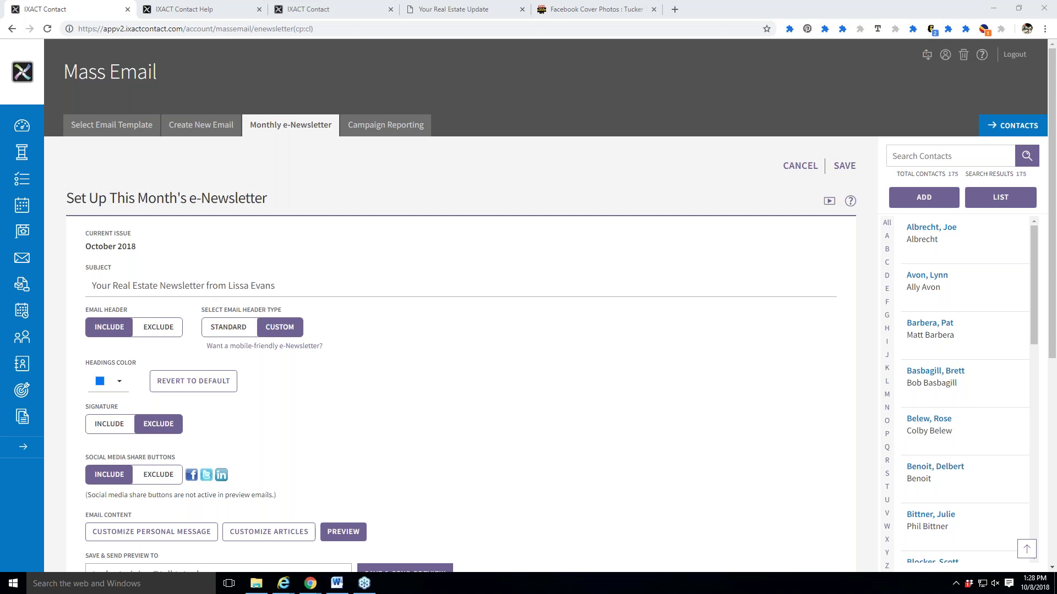
Download the 'For all your real estate needs' cover photo (FacebookCover_08.jpg) from Tucker Toolbox, then return to IXACT Contact.
click(598, 11)
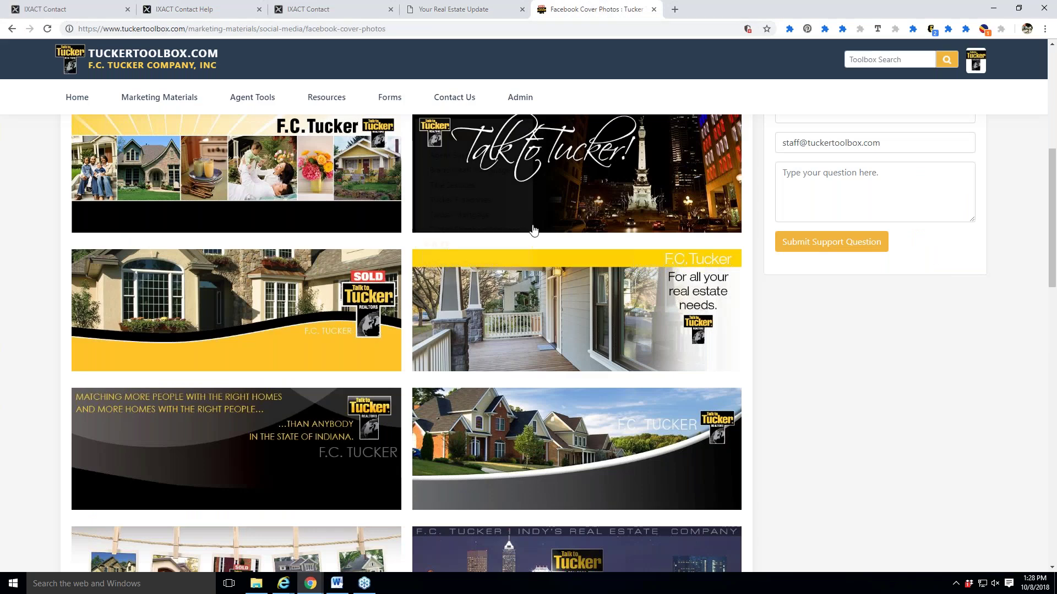
scroll(599, 417, down, 1)
scroll(599, 417, down, 4)
scroll(798, 470, up, 4)
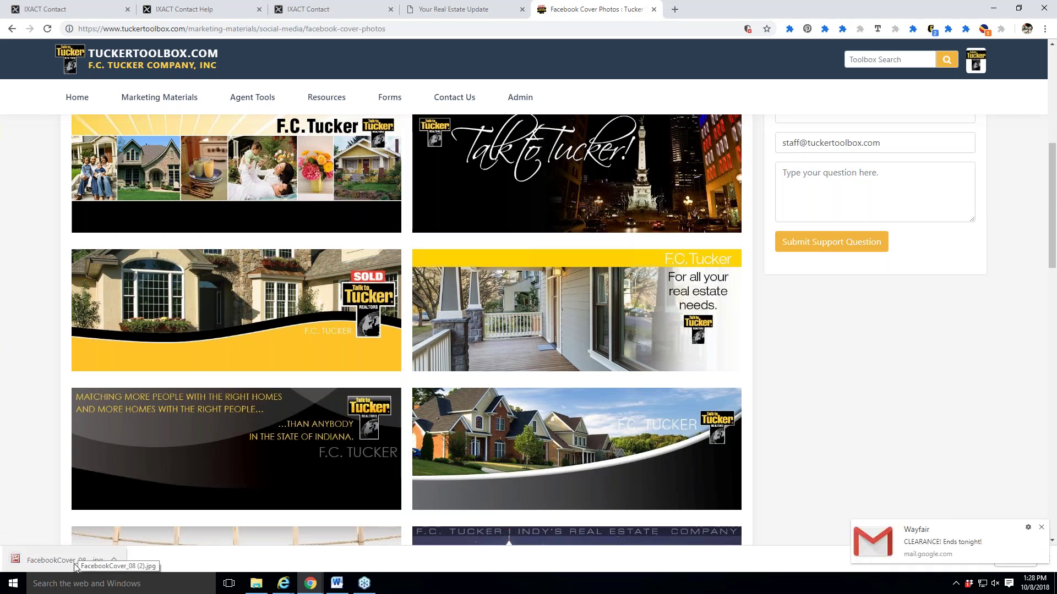
click(1040, 528)
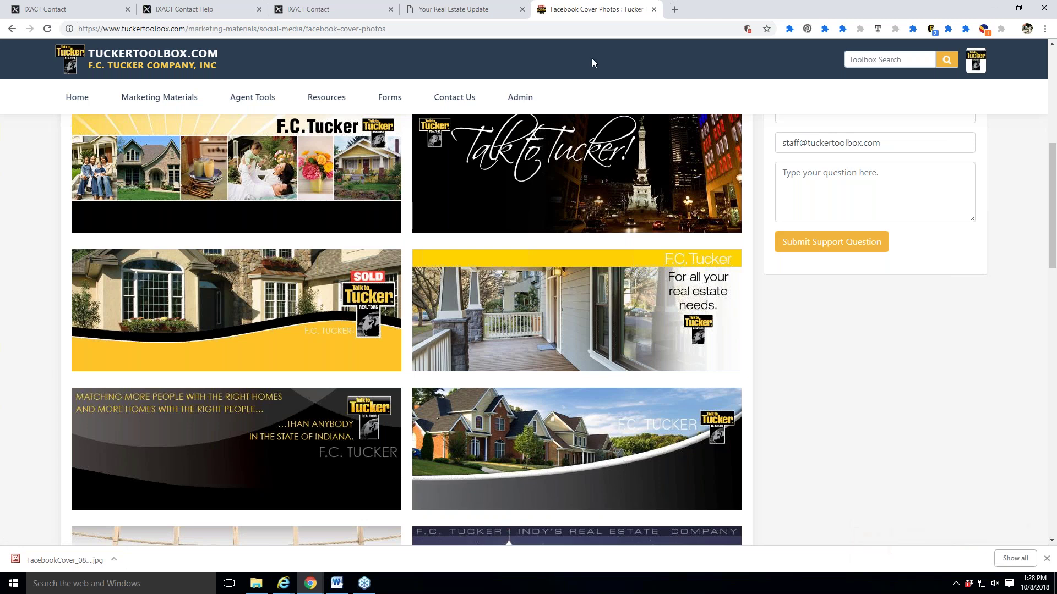
click(75, 13)
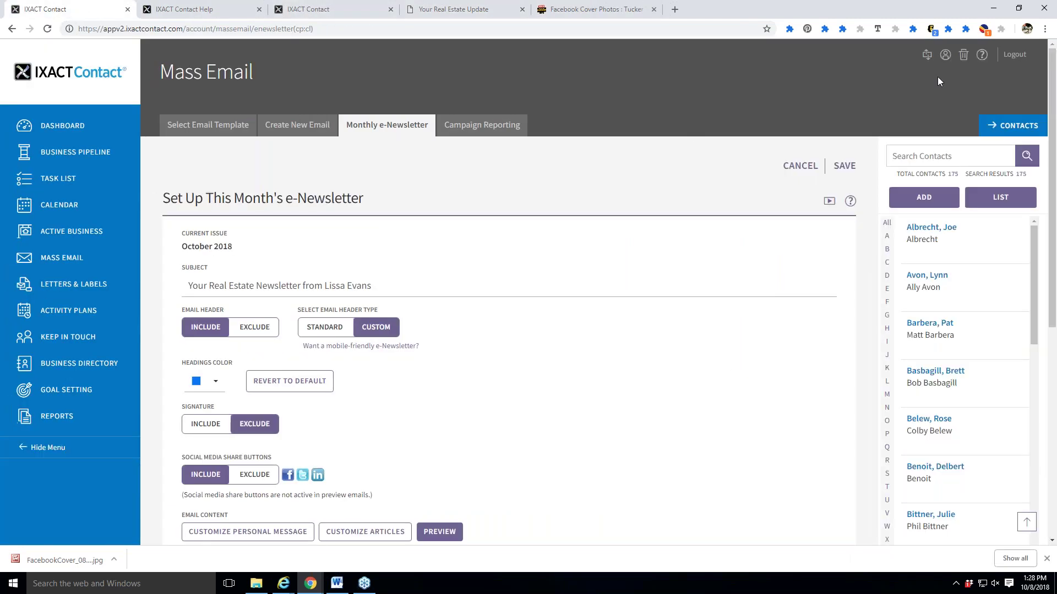
Delete the old city photo from Custom Header Setup in the profile's Email Header settings.
click(946, 57)
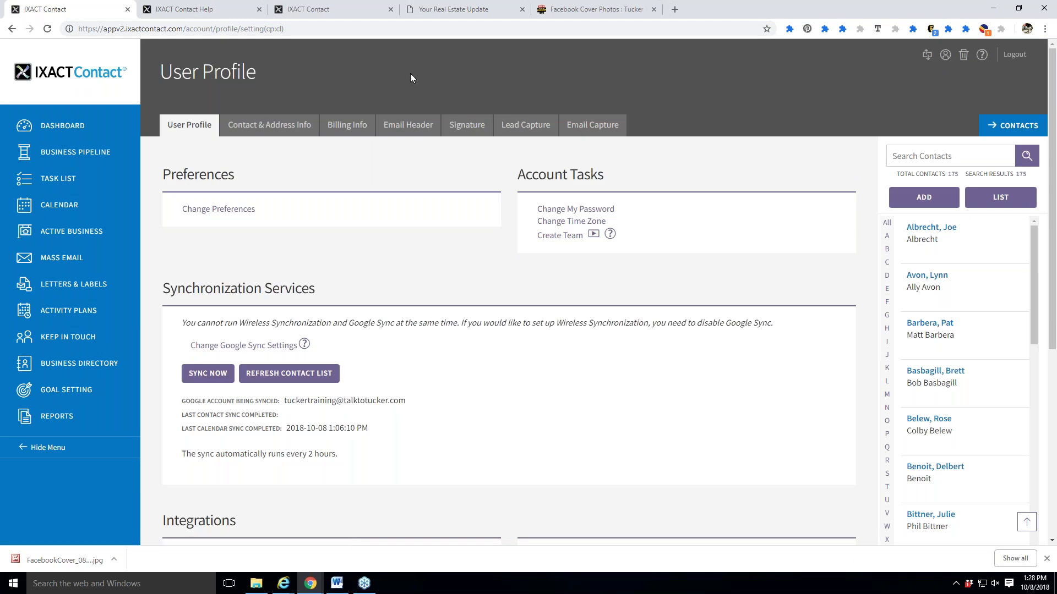
click(416, 138)
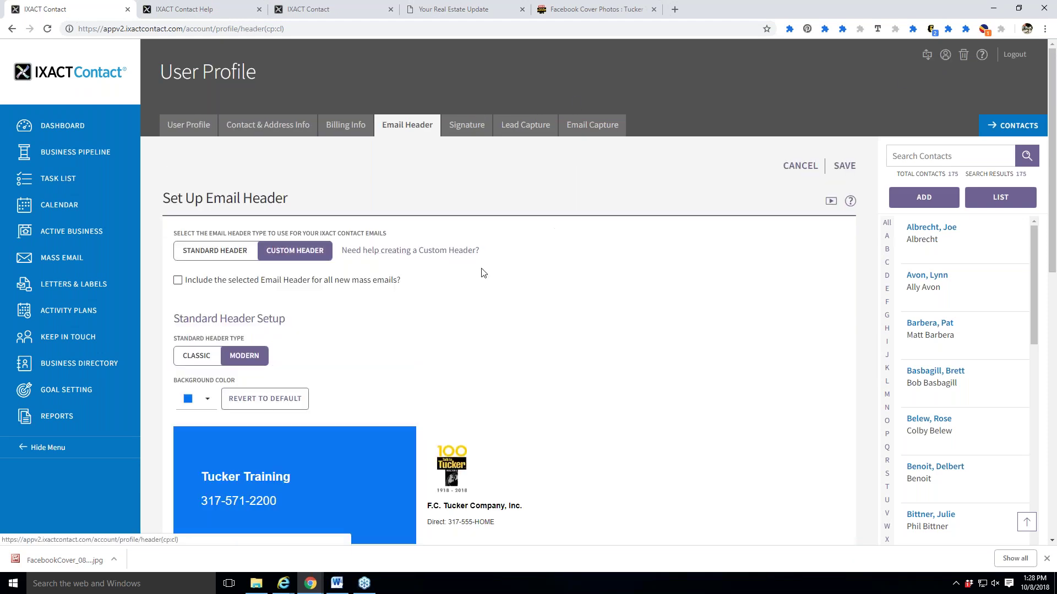
scroll(639, 394, down, 8)
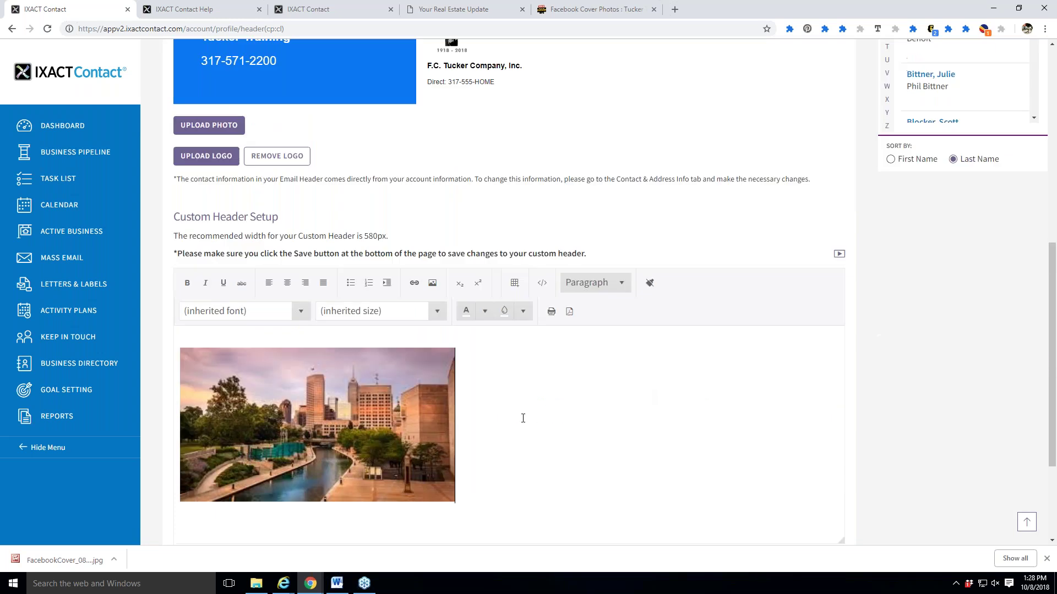
click(523, 418)
key(BackSpace)
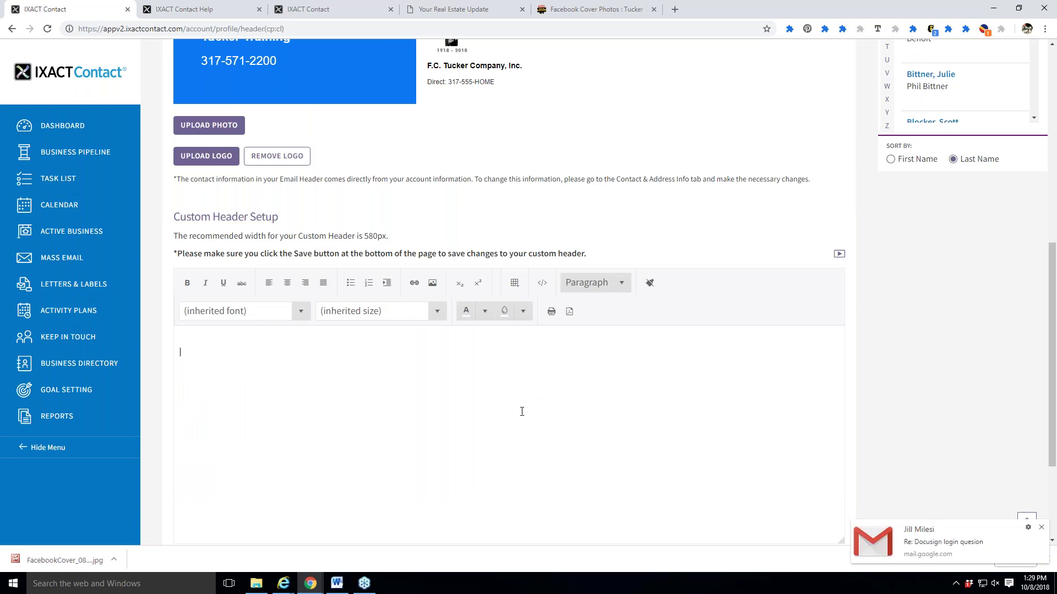
click(1042, 528)
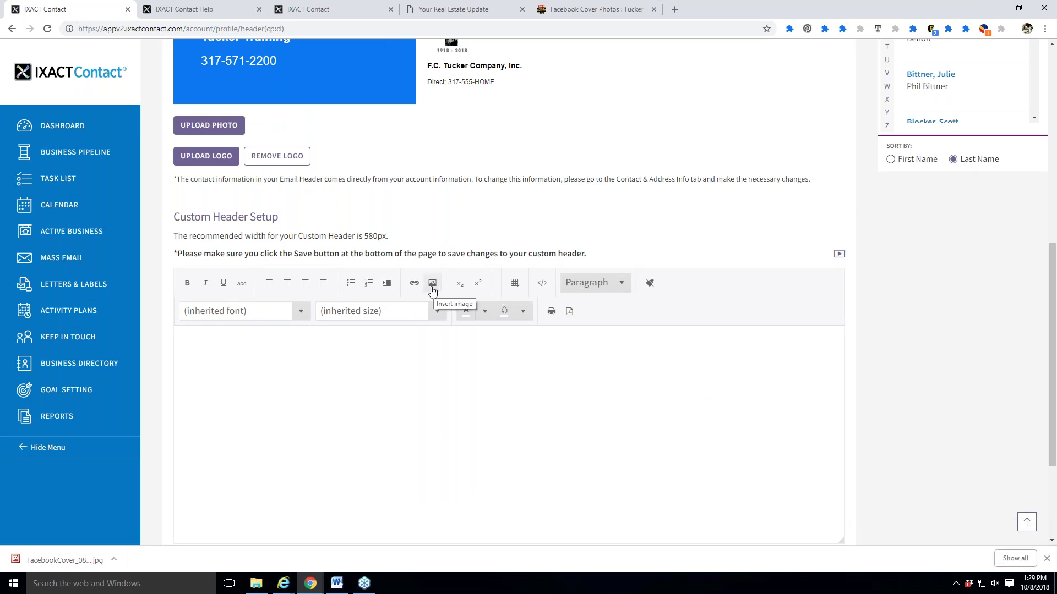
Start uploading a header image and locate the downloaded cover photo in its folder.
click(432, 284)
click(355, 128)
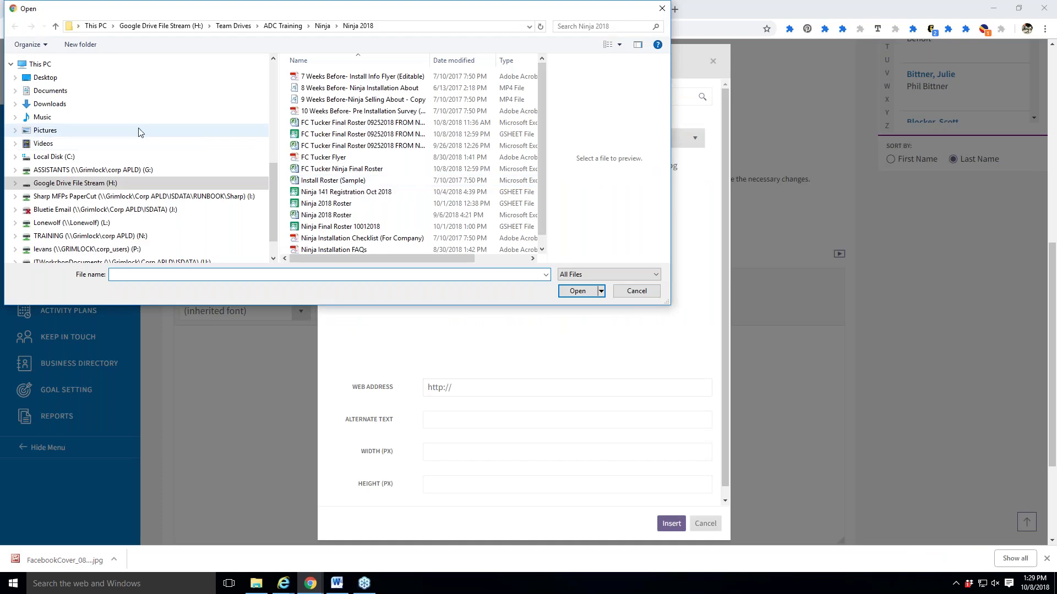
click(61, 109)
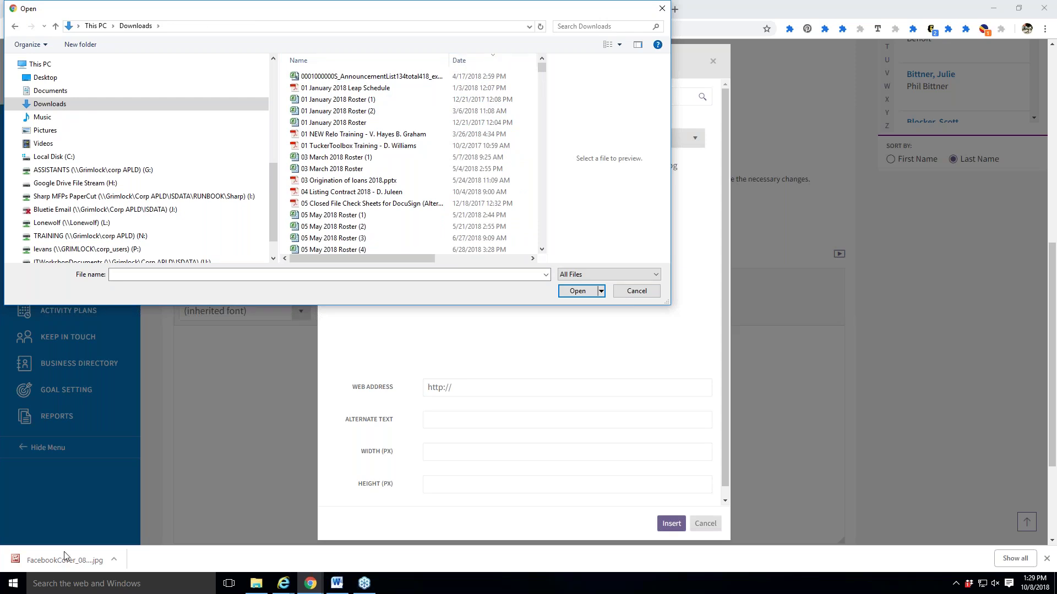
click(620, 296)
click(115, 560)
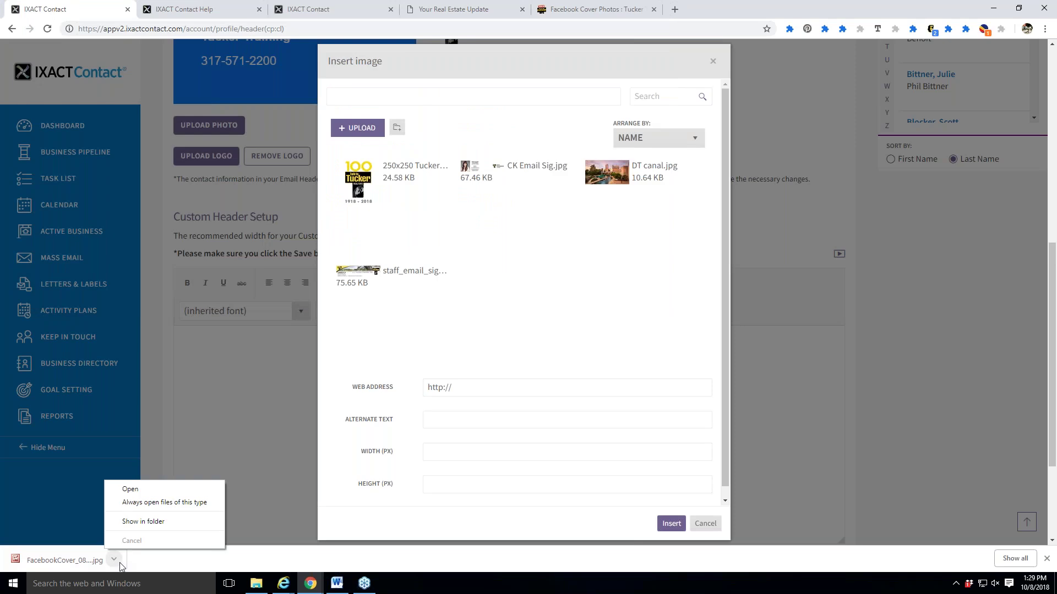
click(130, 523)
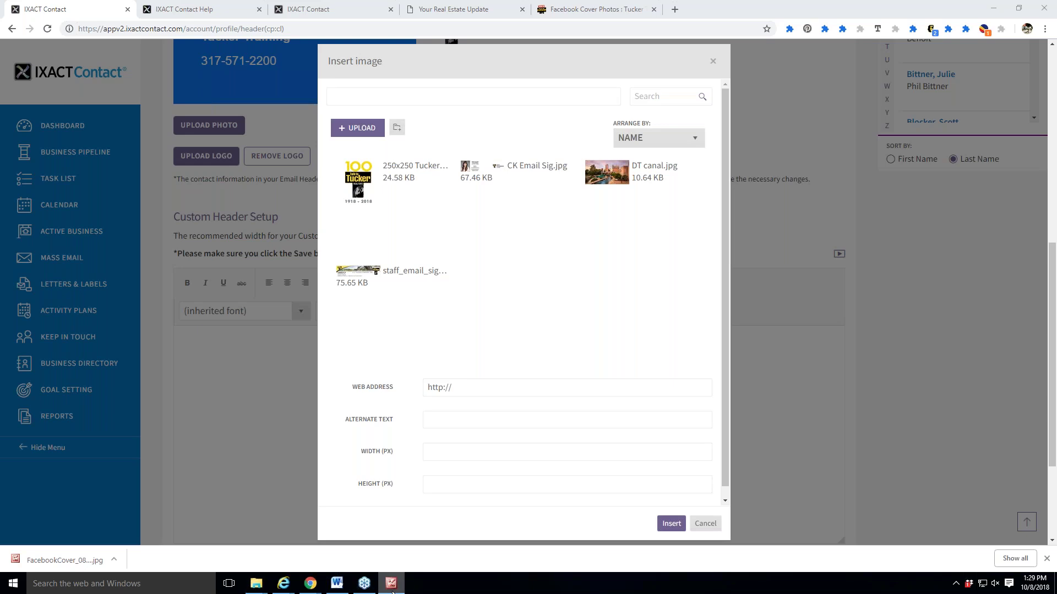
Upload FacebookCover_08 (2).jpg from the Desktop into the header image gallery.
click(984, 5)
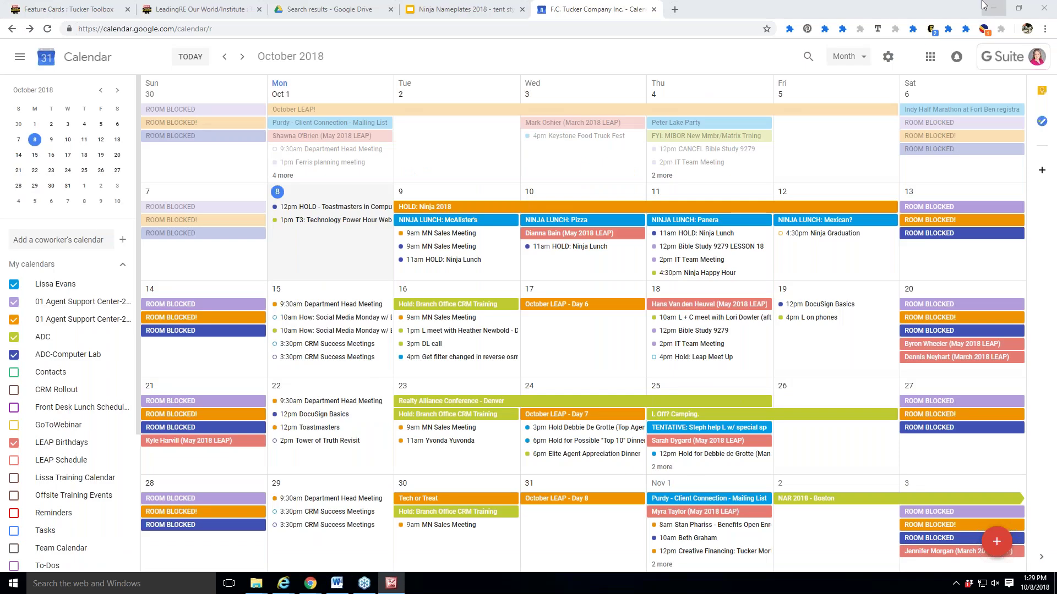
click(983, 4)
mouse_move(305, 586)
click(553, 526)
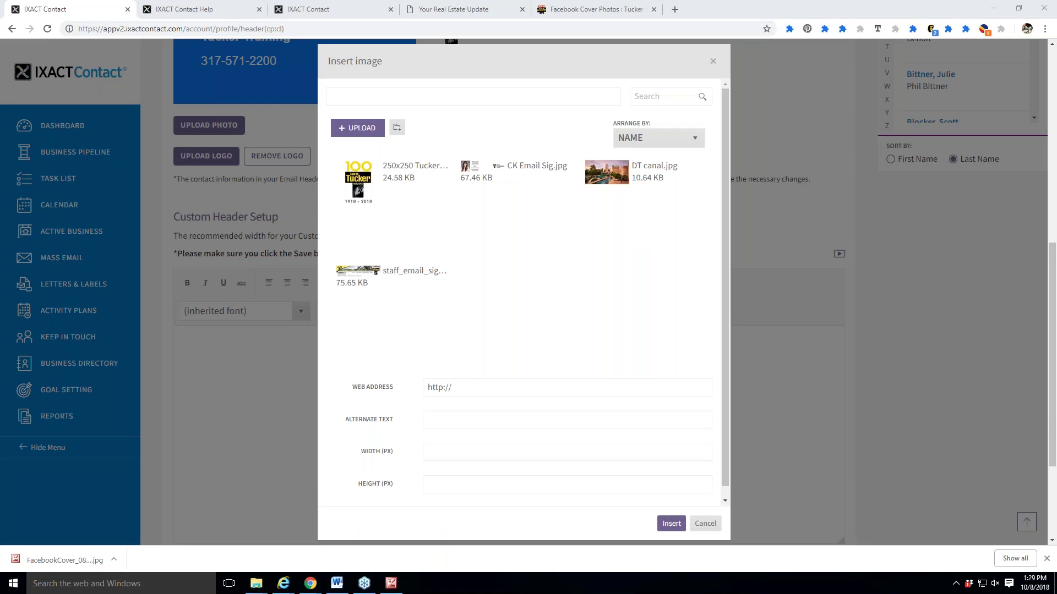
click(357, 135)
click(53, 78)
text(face)
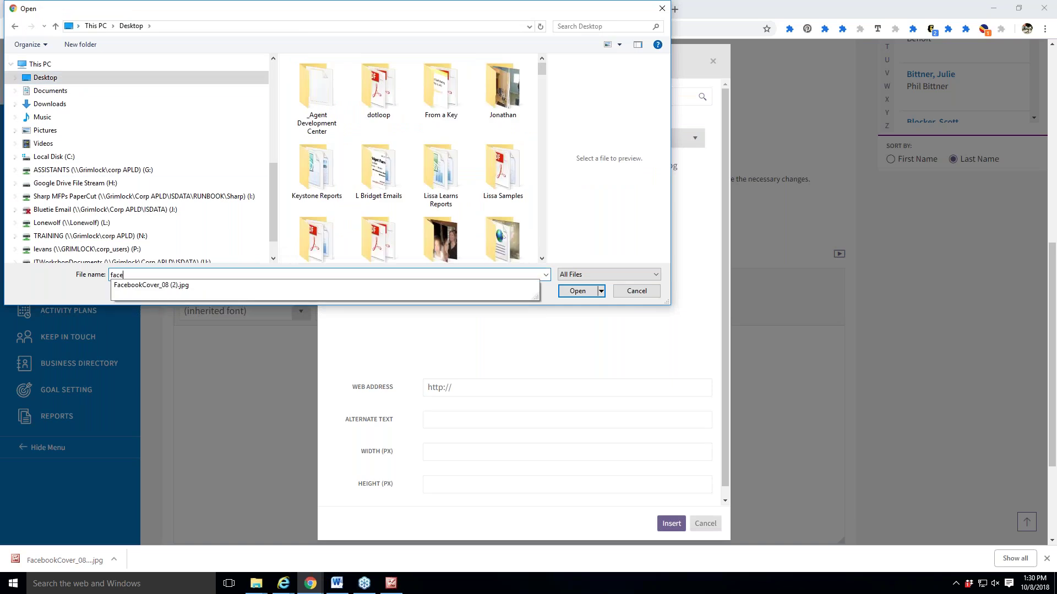
click(193, 286)
click(589, 291)
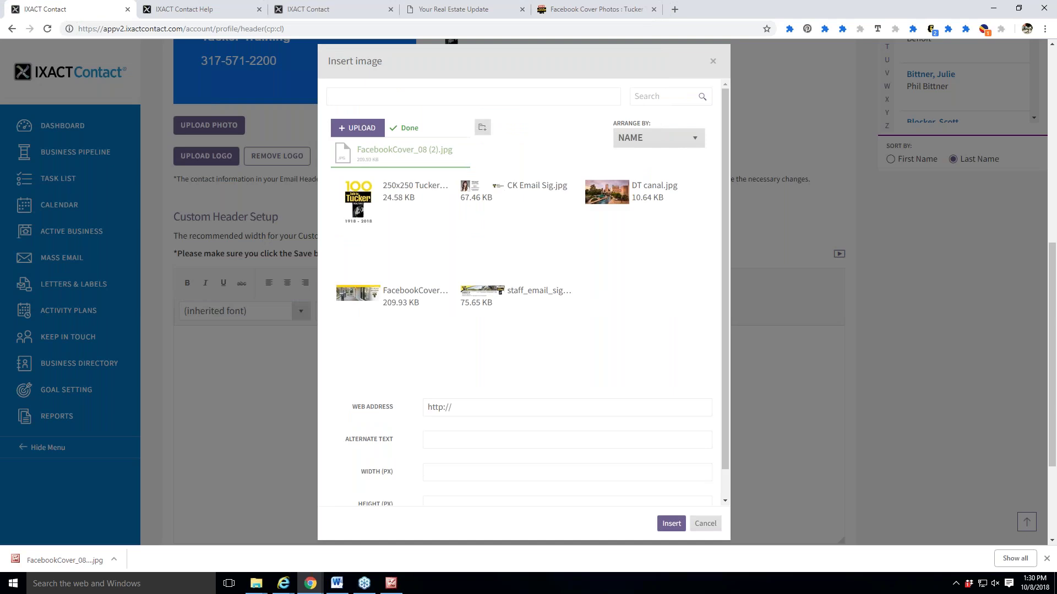
Insert the FacebookCover image into the custom header at 500 px width.
click(364, 300)
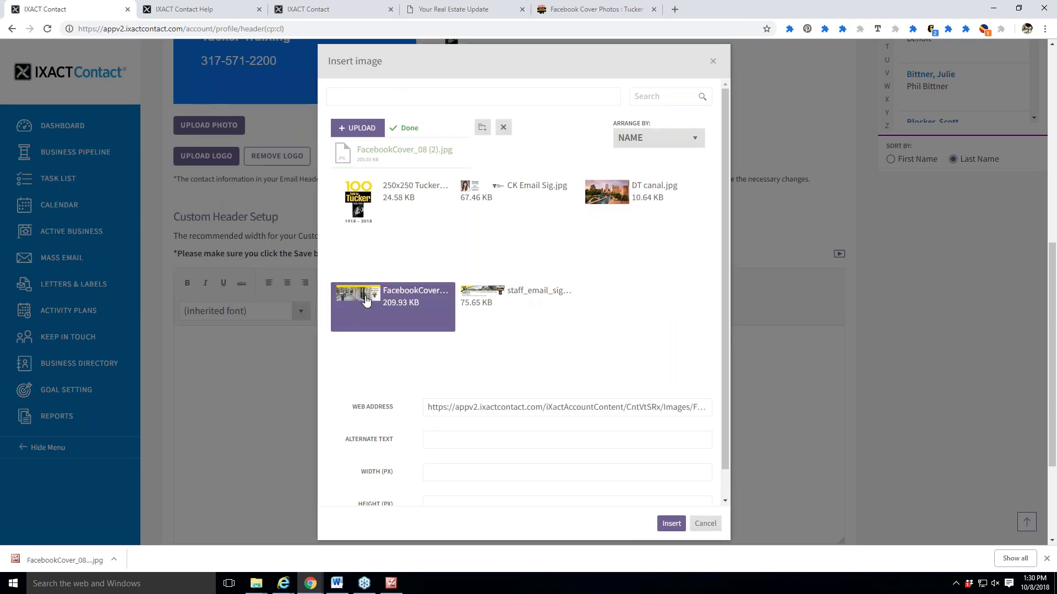
scroll(369, 319, down, 3)
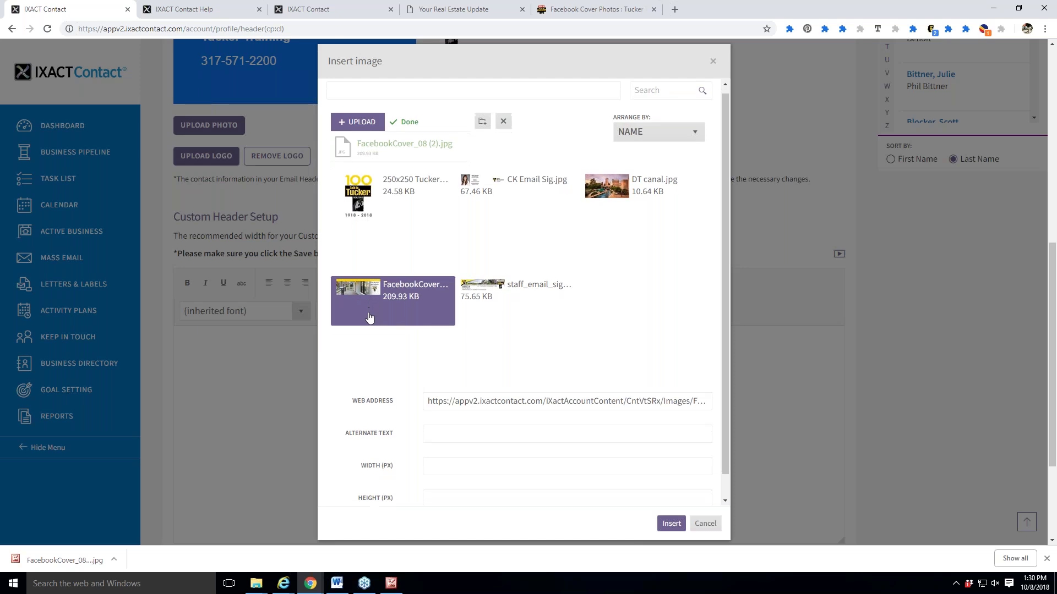
click(477, 393)
text(500)
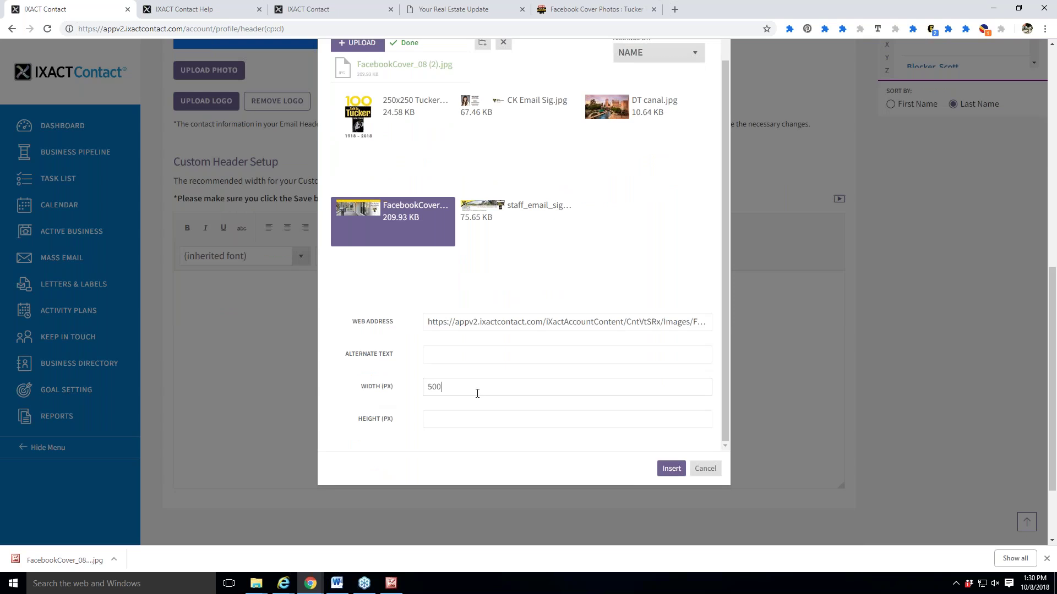
click(673, 476)
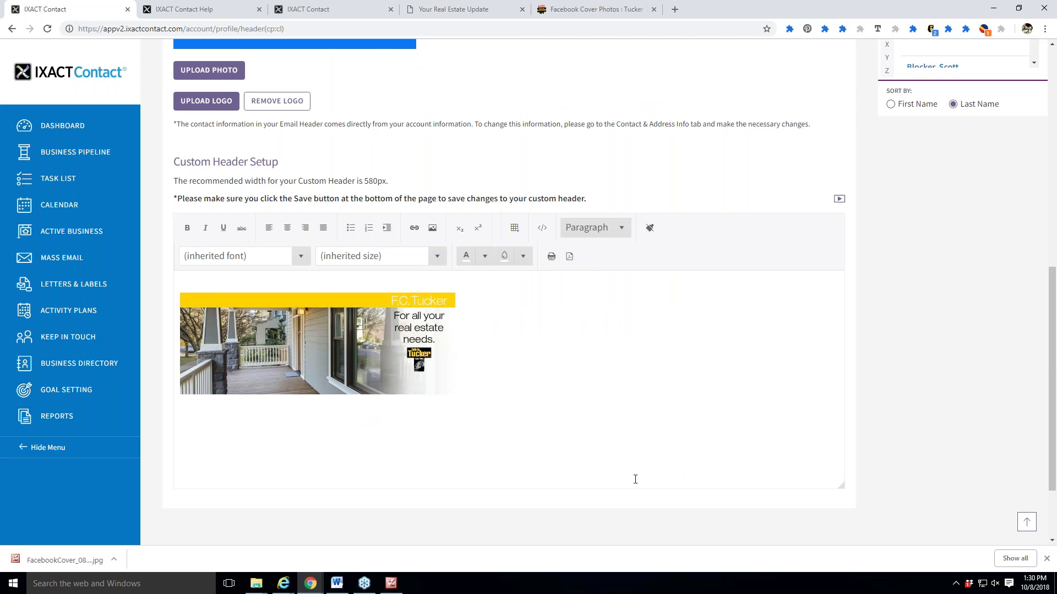
Save the new custom header and go back to the Monthly e-Newsletter setup.
scroll(636, 479, up, 9)
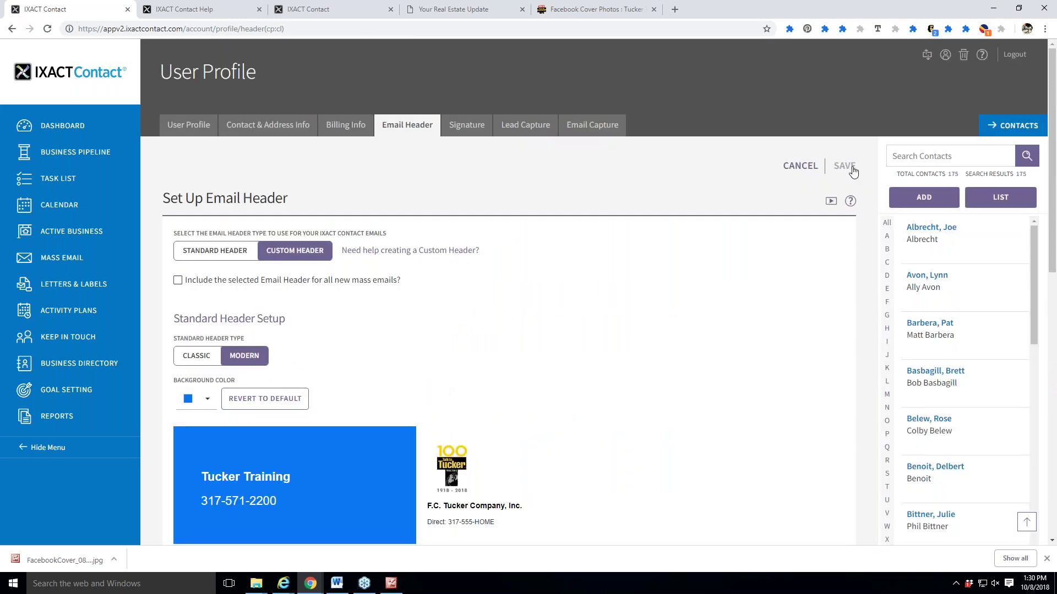
click(853, 172)
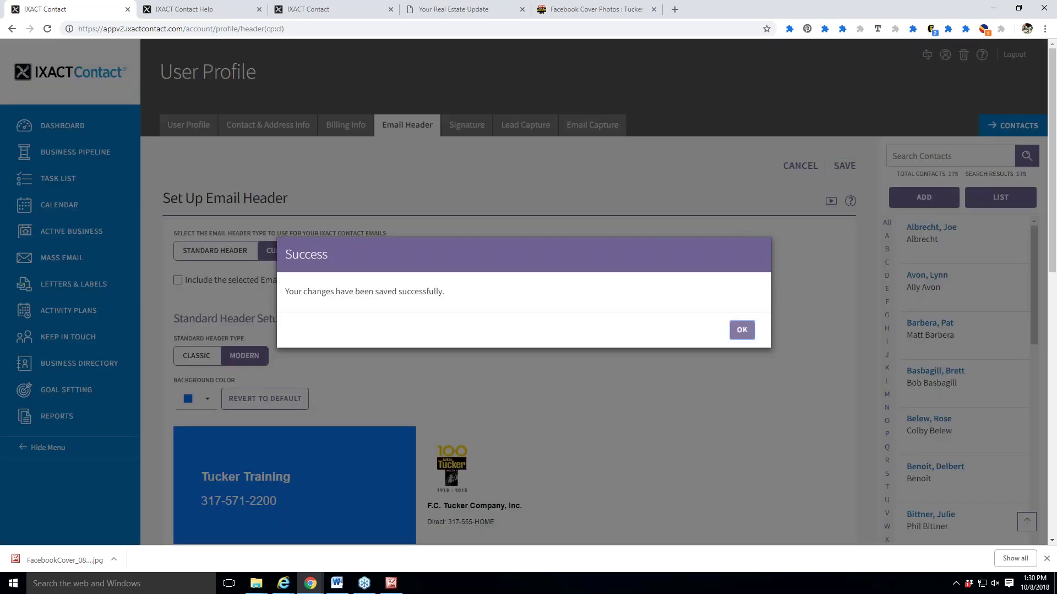
key(Return)
click(71, 263)
click(387, 124)
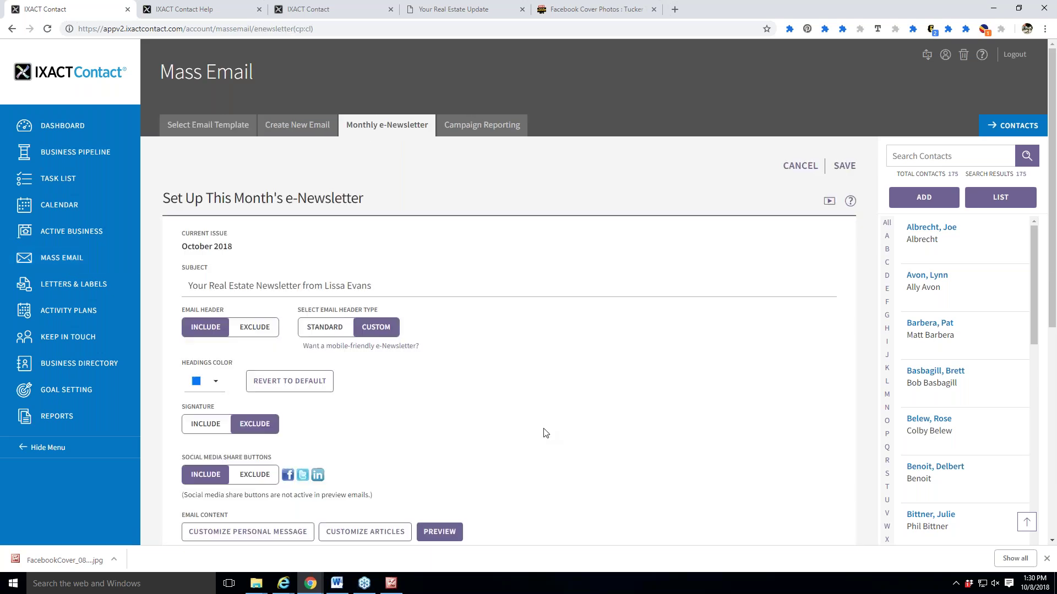
scroll(544, 433, down, 2)
click(440, 422)
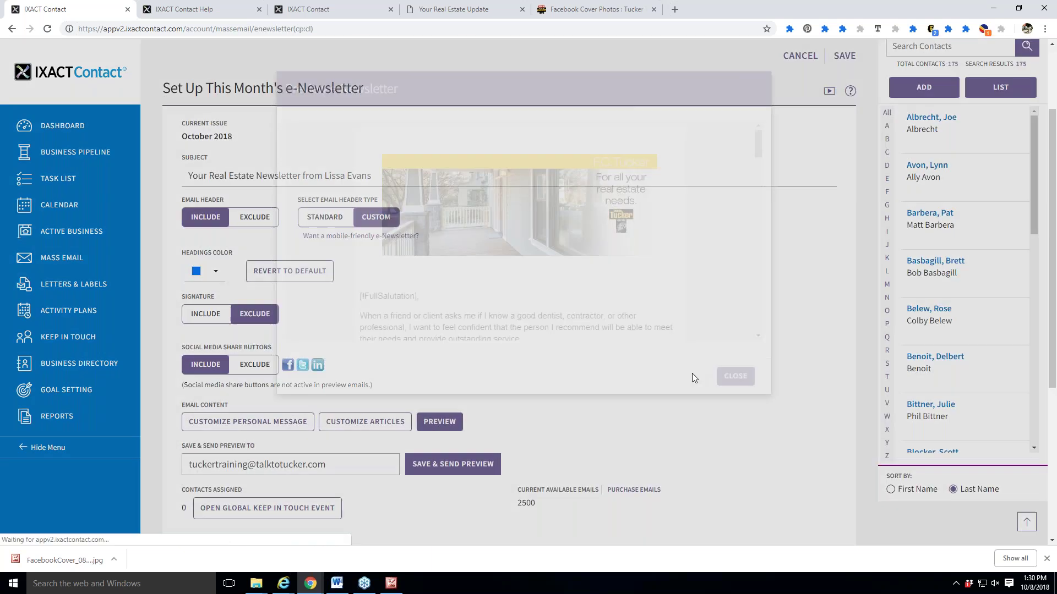
scroll(638, 335, down, 2)
scroll(647, 337, up, 1)
scroll(649, 338, down, 3)
scroll(663, 345, down, 2)
scroll(664, 348, up, 3)
scroll(663, 350, up, 3)
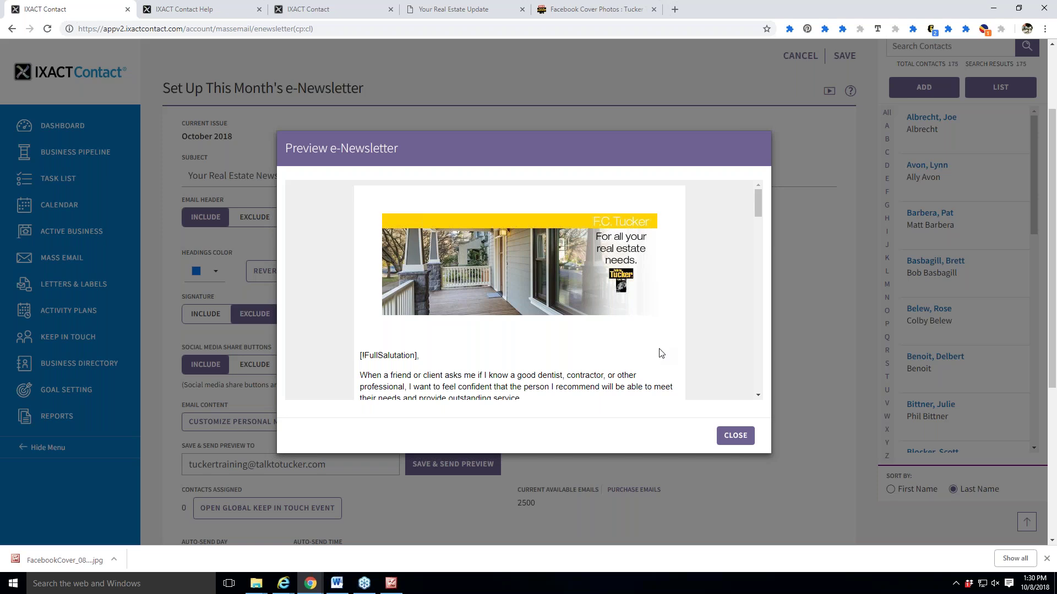
click(740, 435)
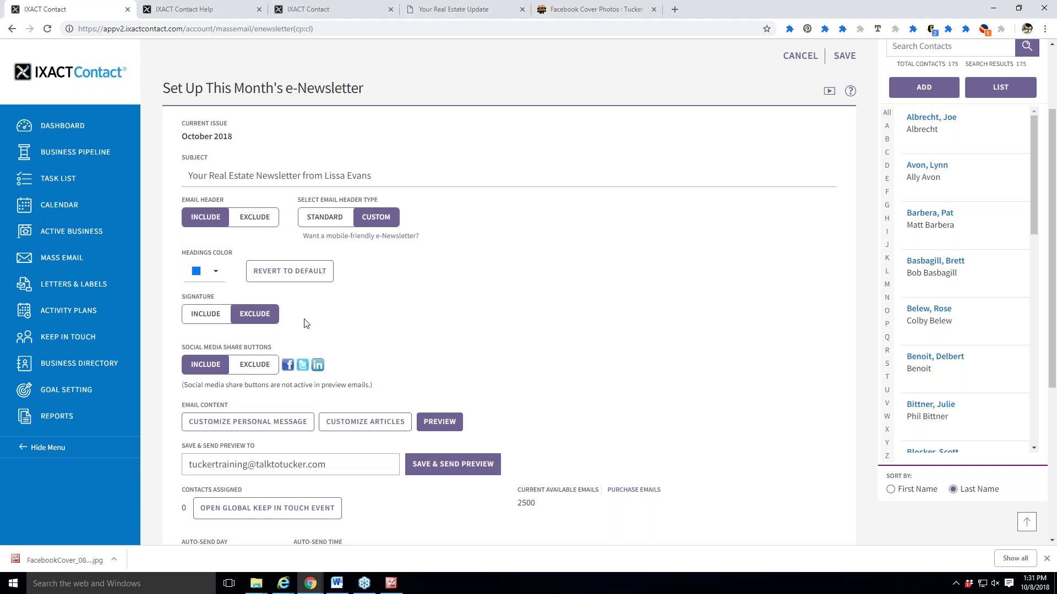
scroll(514, 342, up, 2)
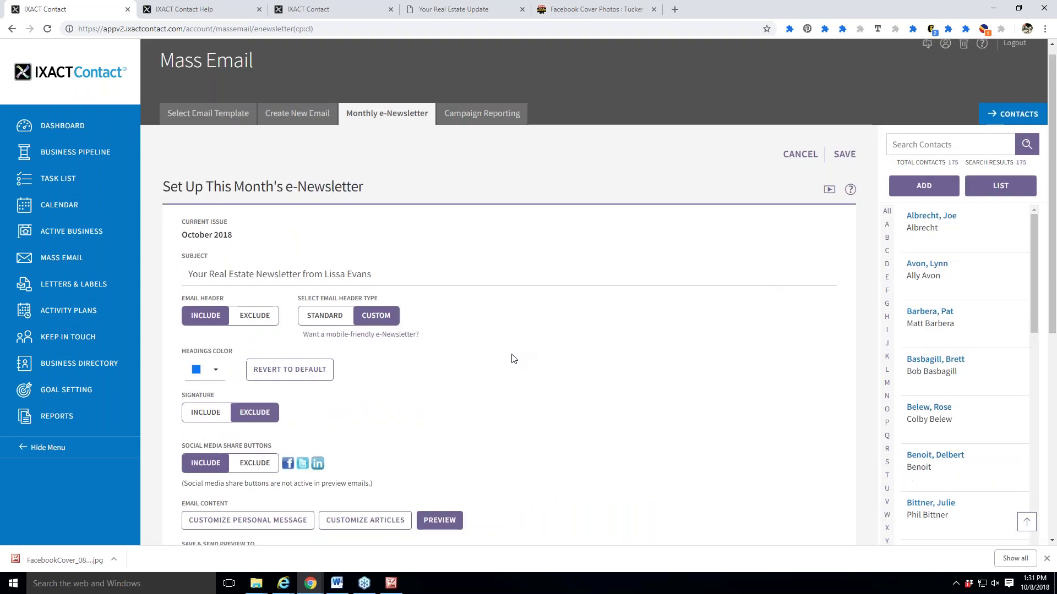
scroll(513, 358, down, 1)
Save the e-newsletter settings, check Keep In Touch, then reopen this month's e-newsletter setup.
click(843, 109)
click(743, 329)
click(76, 339)
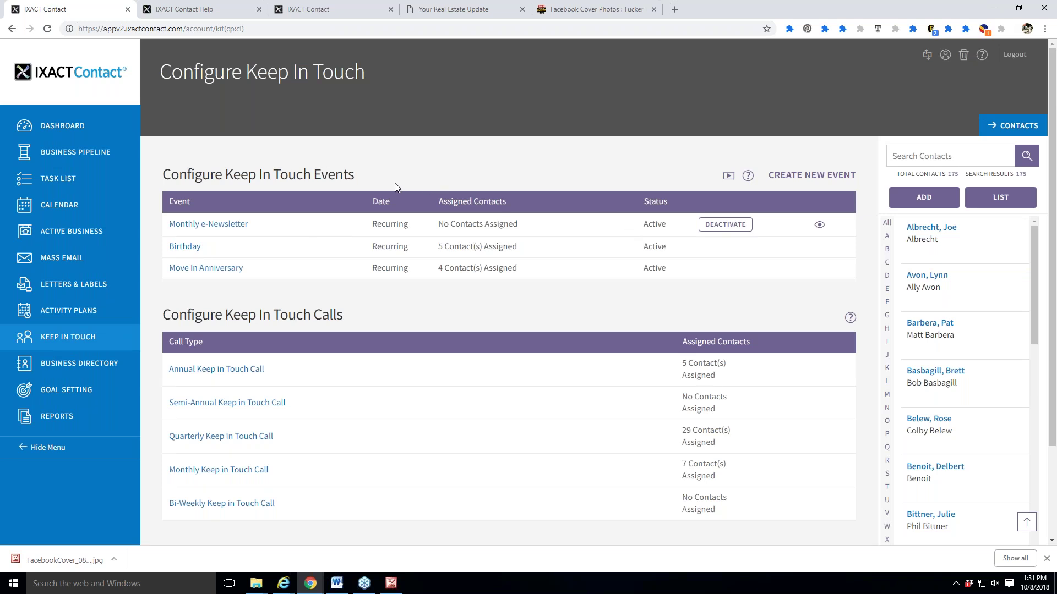
click(53, 263)
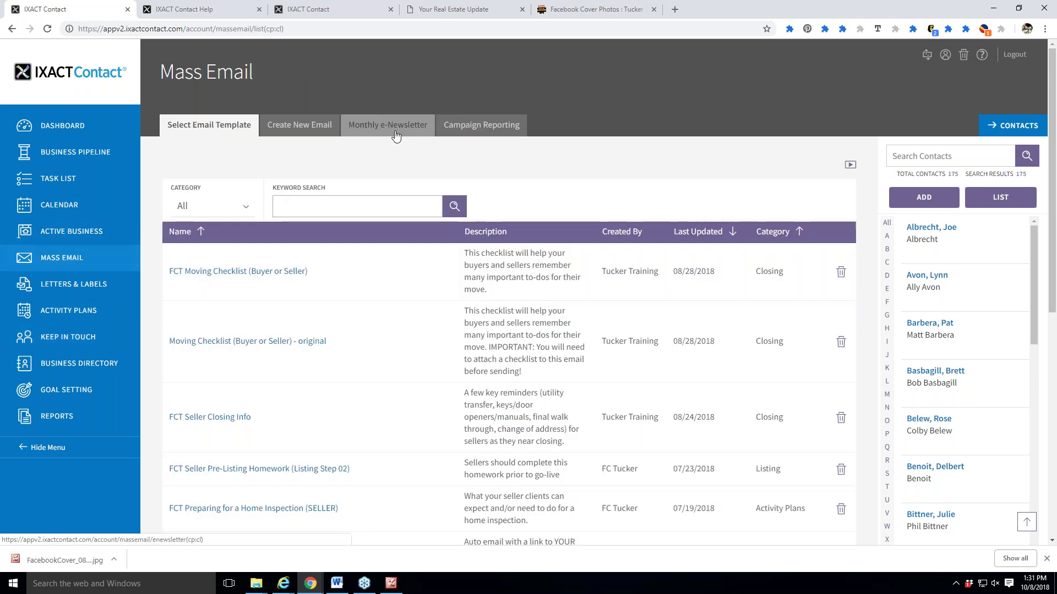
click(396, 136)
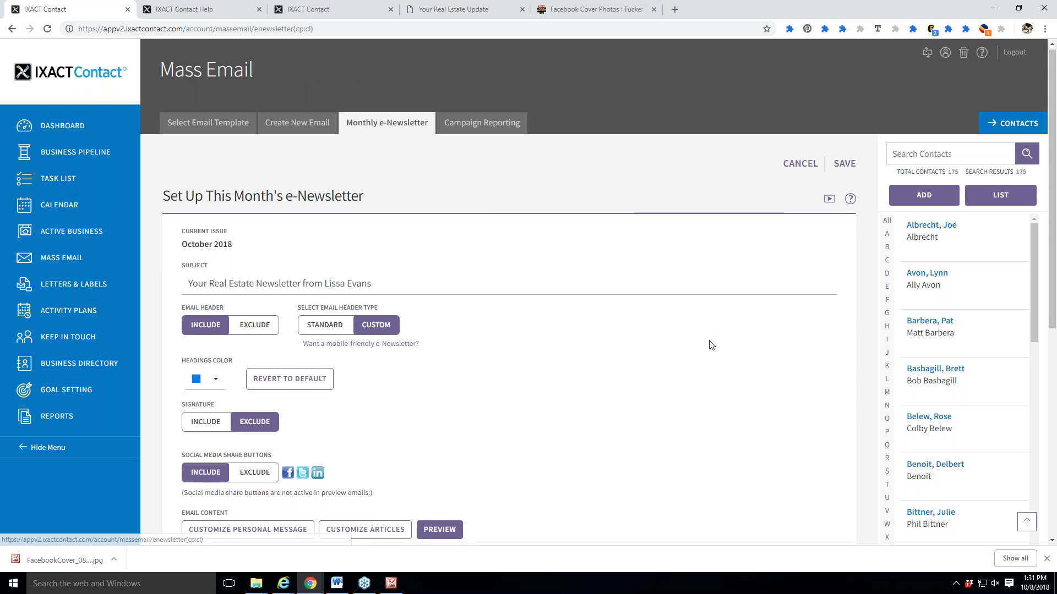
Scroll through the newsletter setup and preview how the e-newsletter will look.
scroll(709, 345, down, 2)
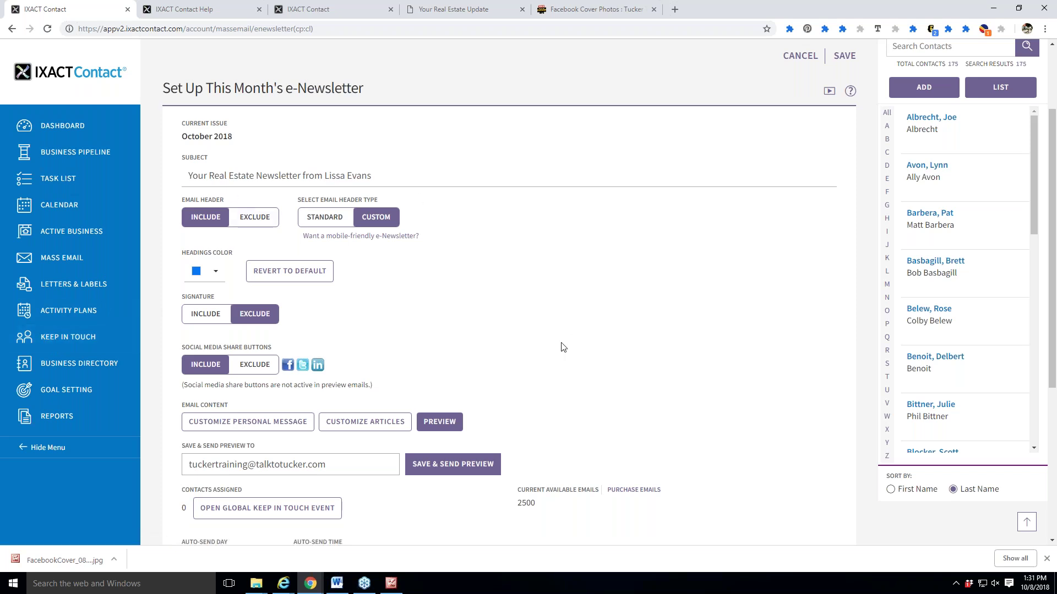
scroll(562, 347, up, 3)
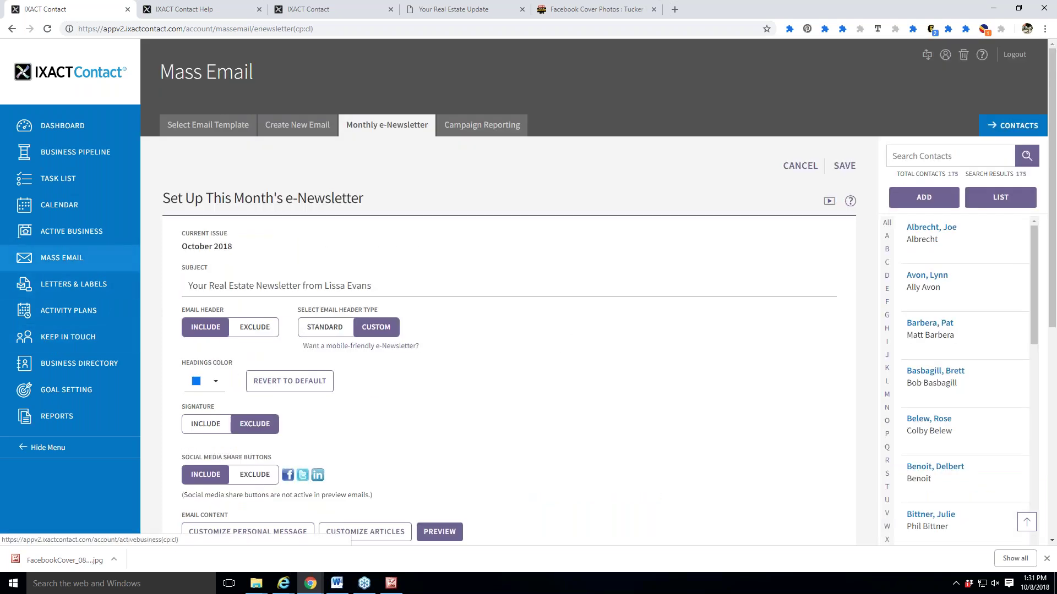
scroll(579, 302, down, 2)
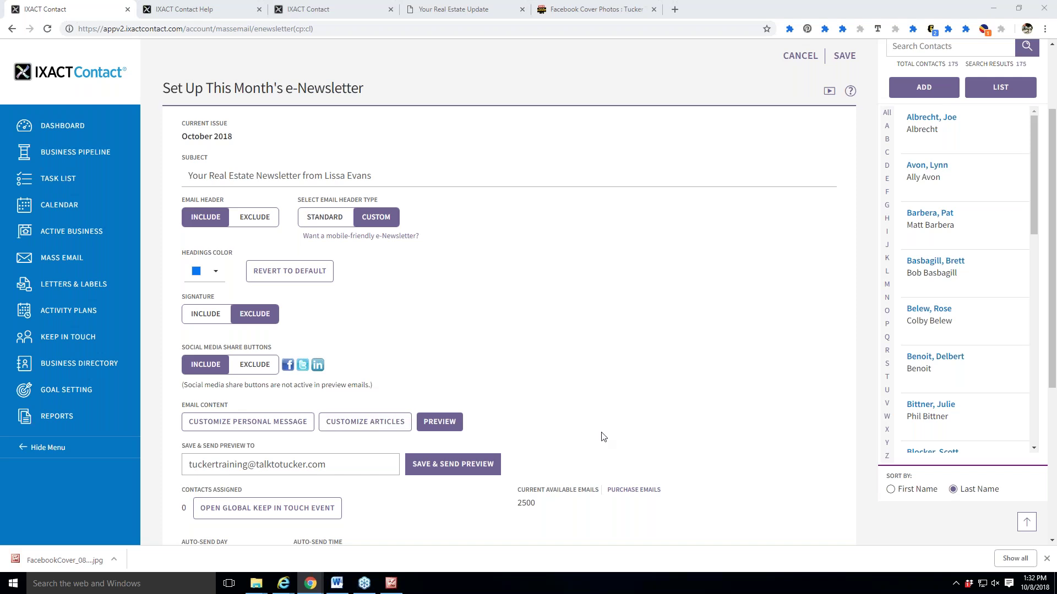
scroll(633, 381, down, 1)
click(440, 367)
key(Escape)
Inspect the personal message and its merge field list, then cancel out of the setup unsaved.
scroll(238, 268, down, 2)
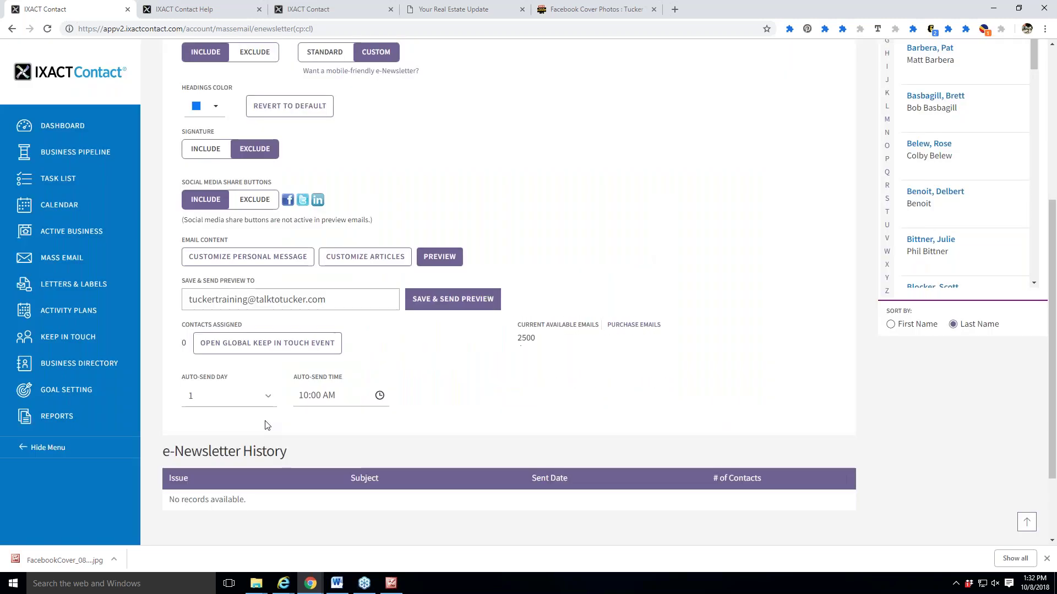
click(234, 263)
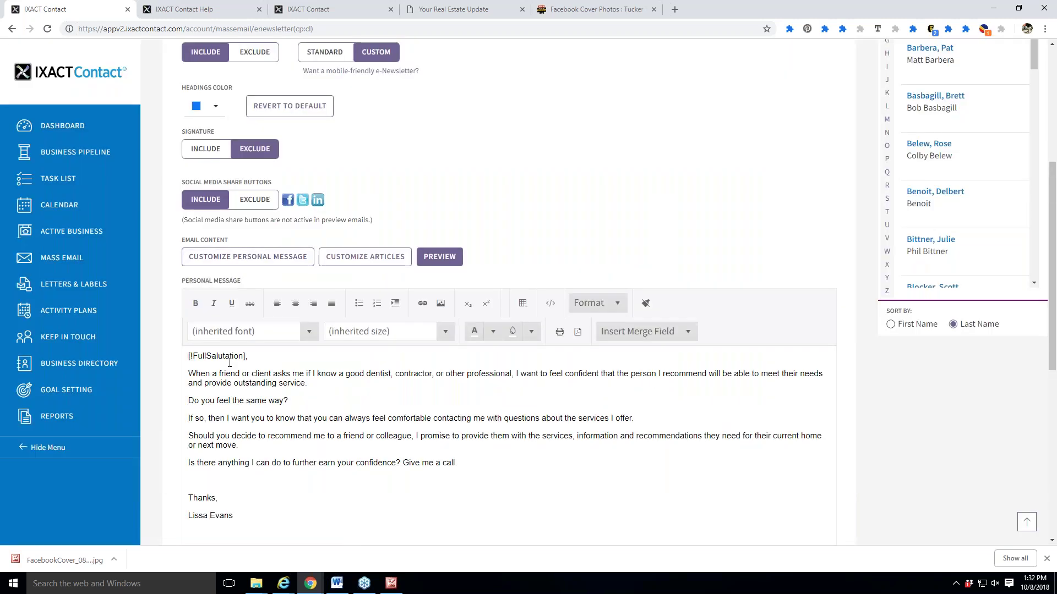
click(667, 332)
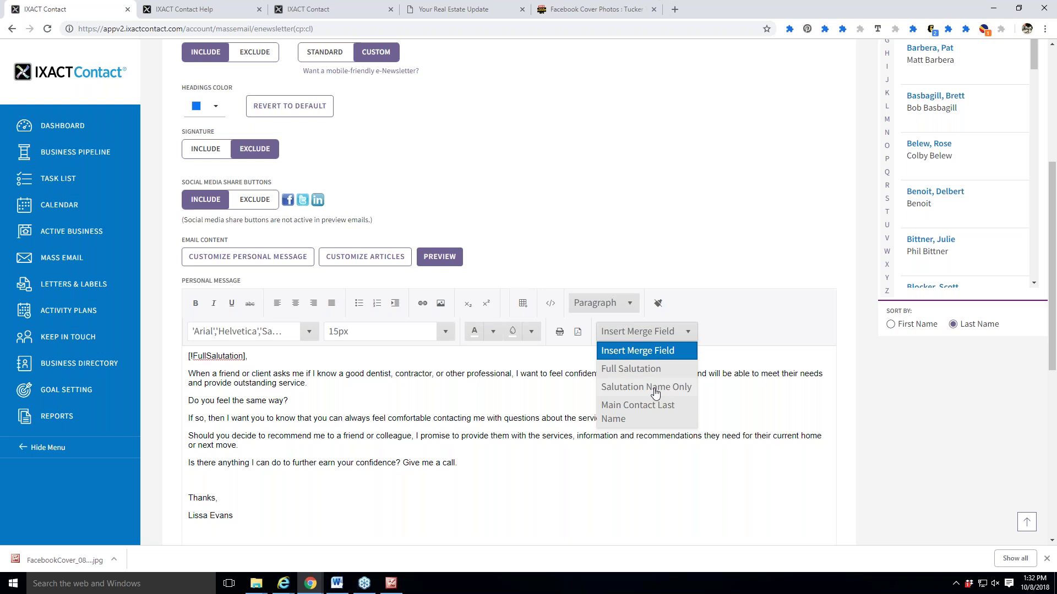
click(628, 207)
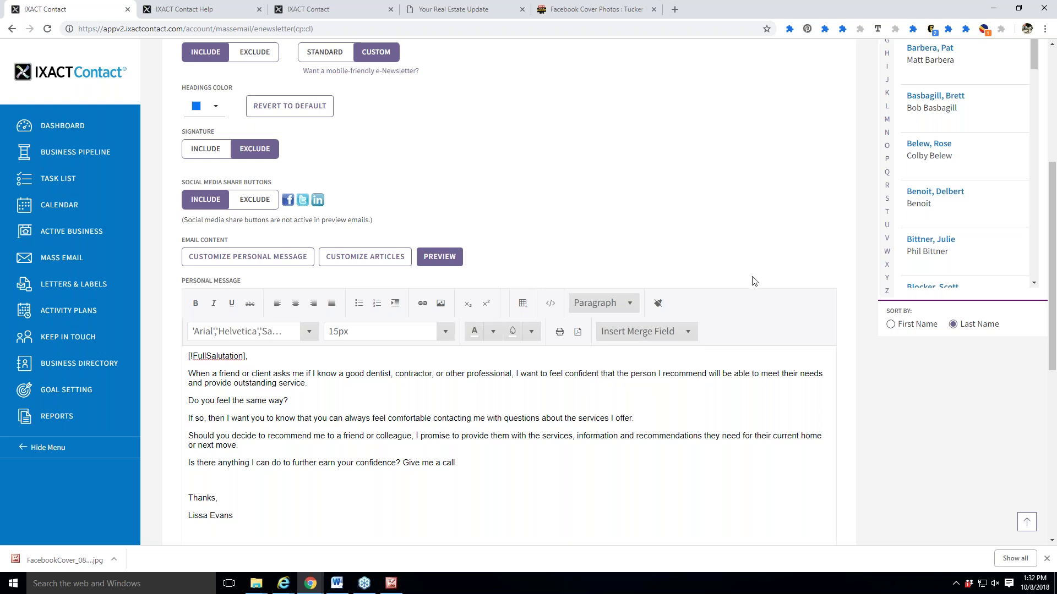
scroll(753, 281, up, 5)
click(803, 165)
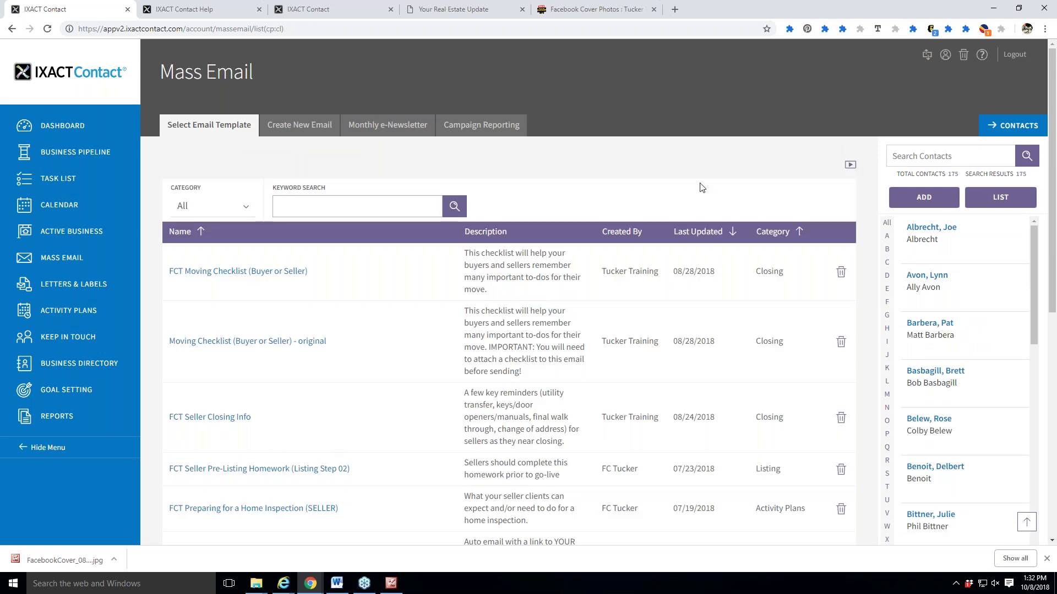
Review the Monthly e-Newsletter Keep In Touch event, scheduled for every month's first Monday at 10:00 AM.
click(22, 126)
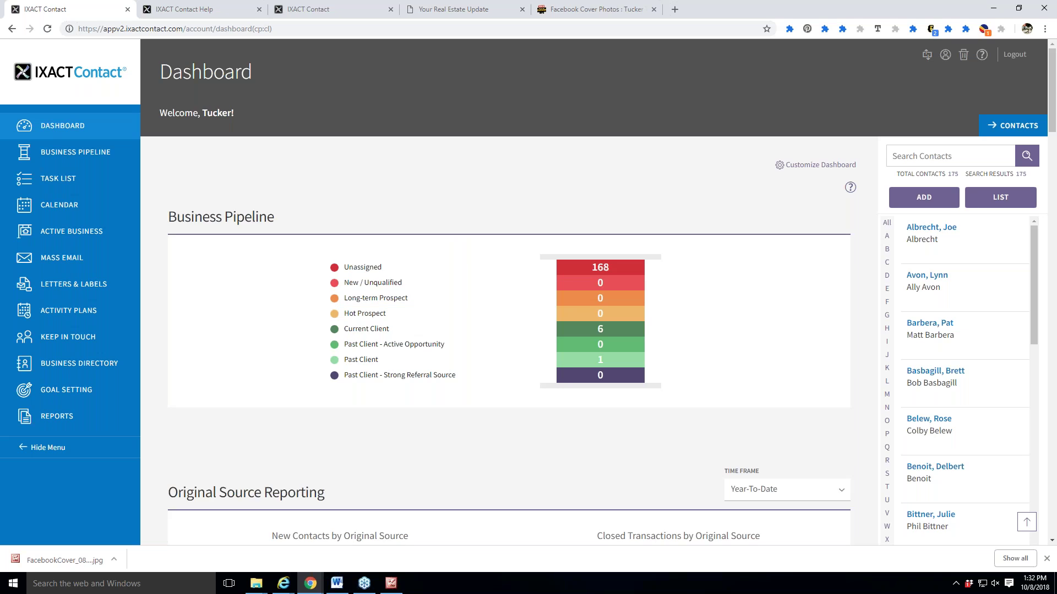
click(76, 346)
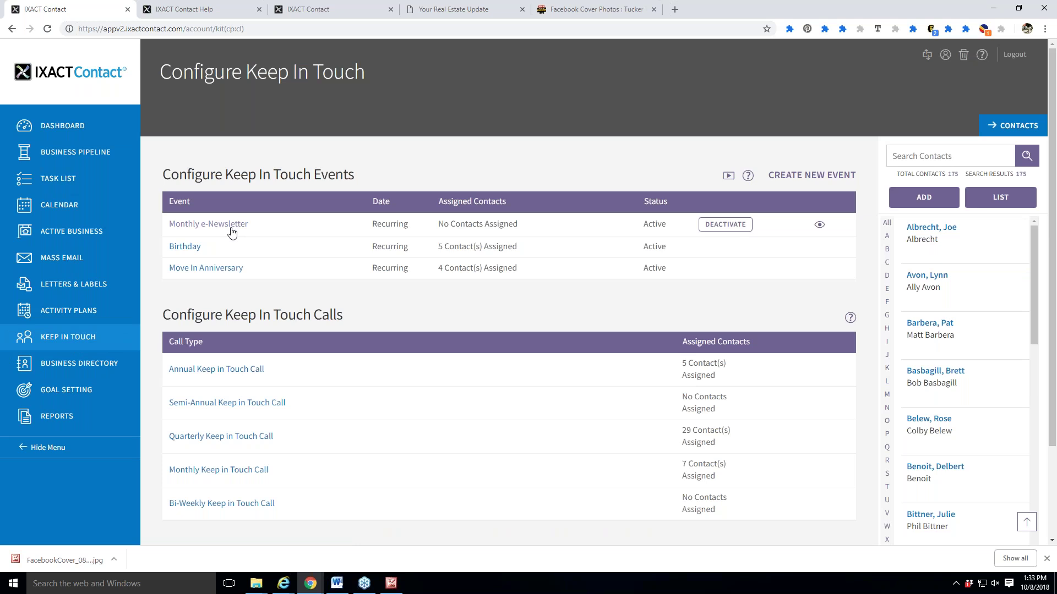
click(231, 228)
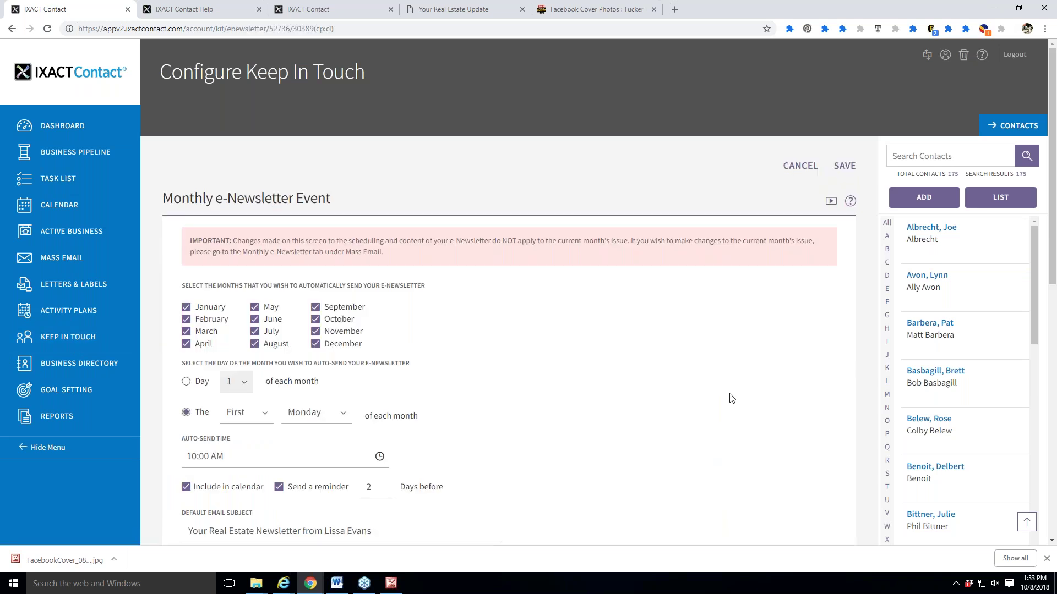
scroll(729, 399, down, 3)
scroll(643, 335, down, 2)
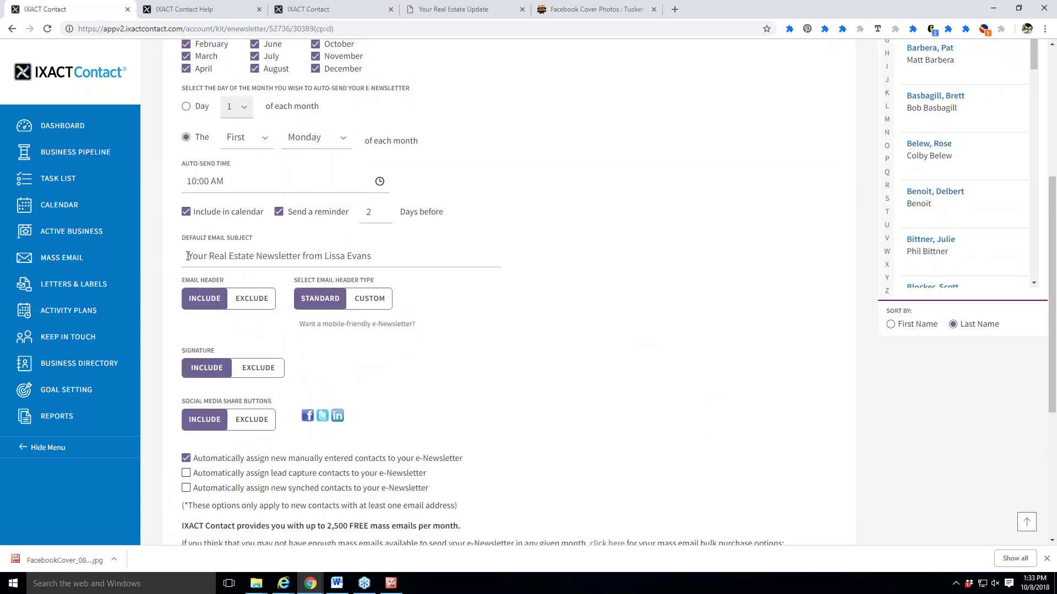
scroll(609, 338, down, 2)
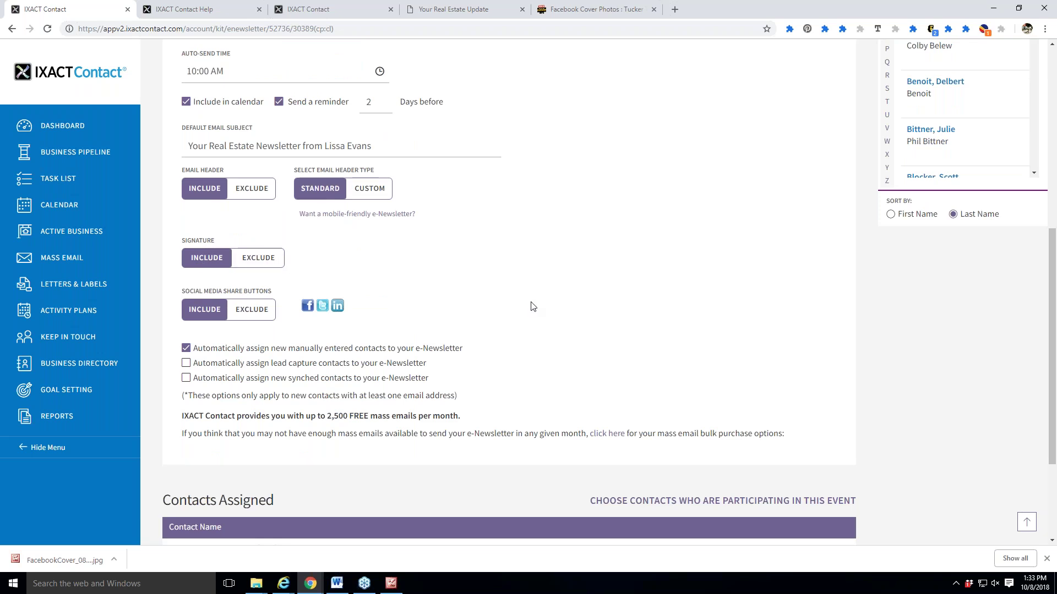
scroll(531, 306, down, 1)
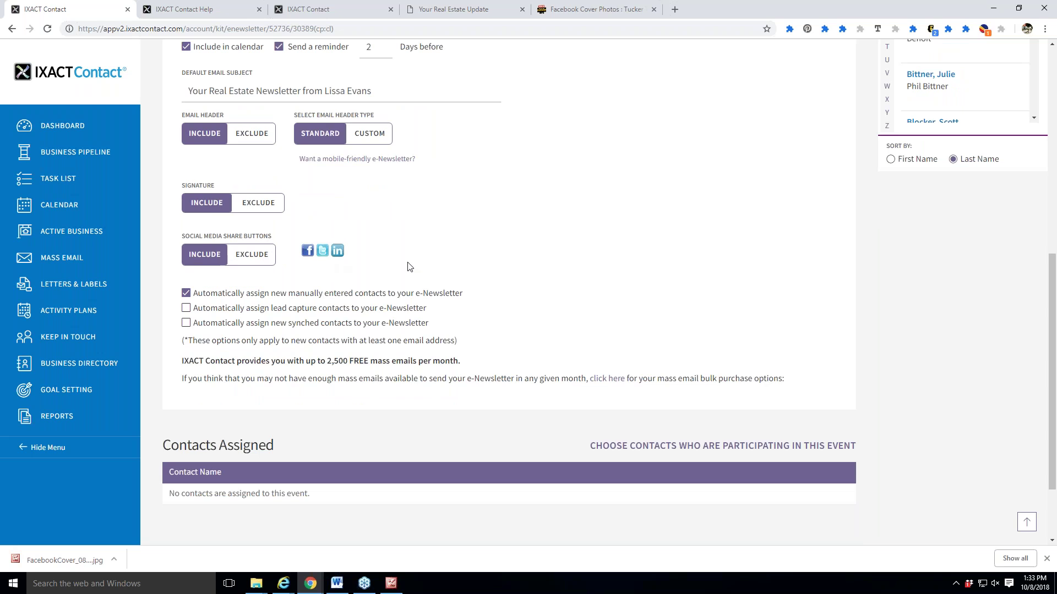
scroll(453, 290, down, 1)
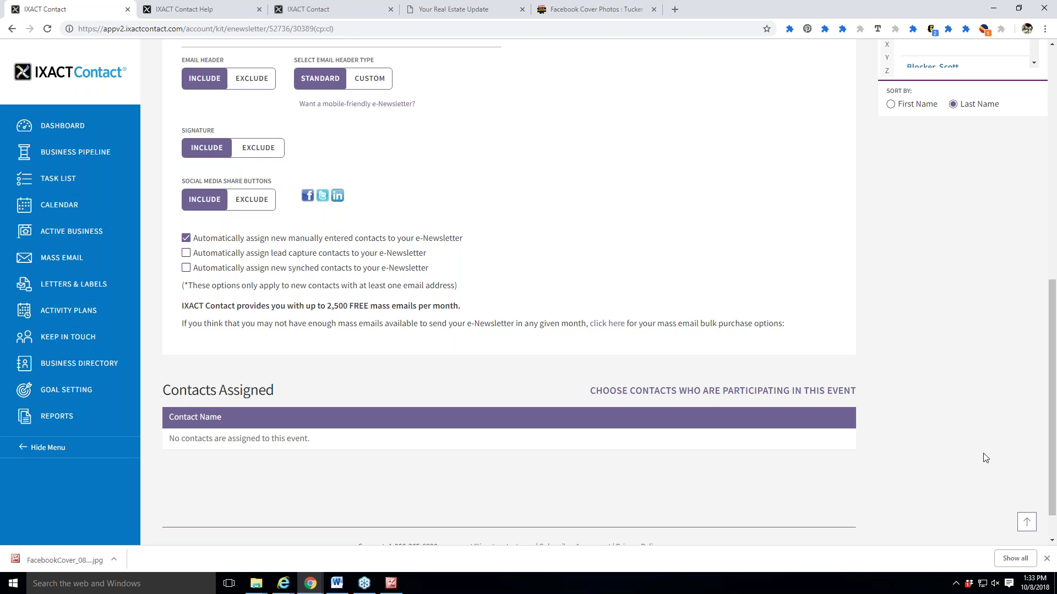
scroll(515, 487, up, 4)
scroll(512, 490, up, 3)
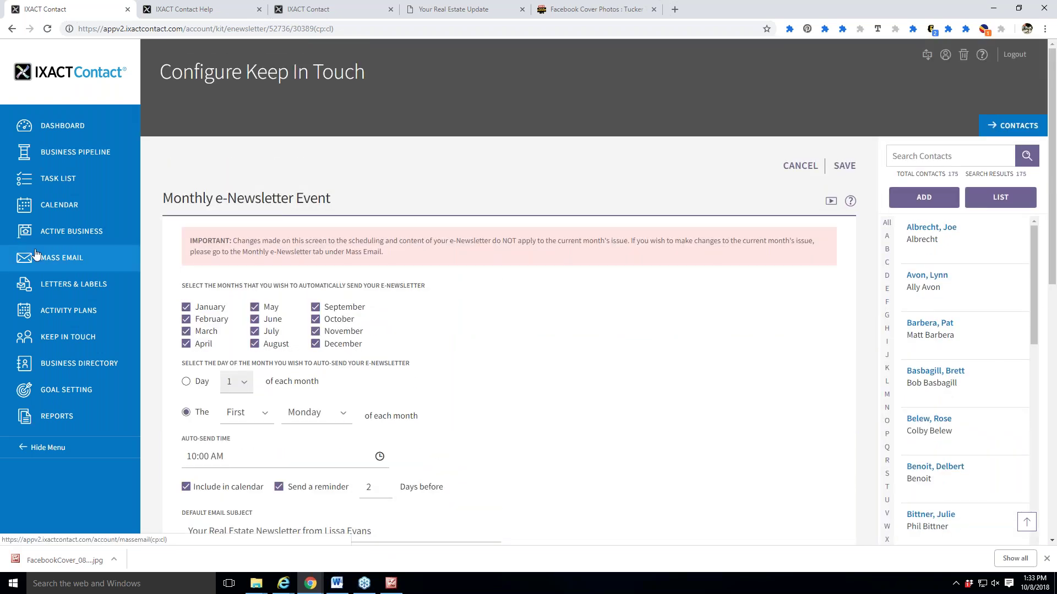
click(82, 263)
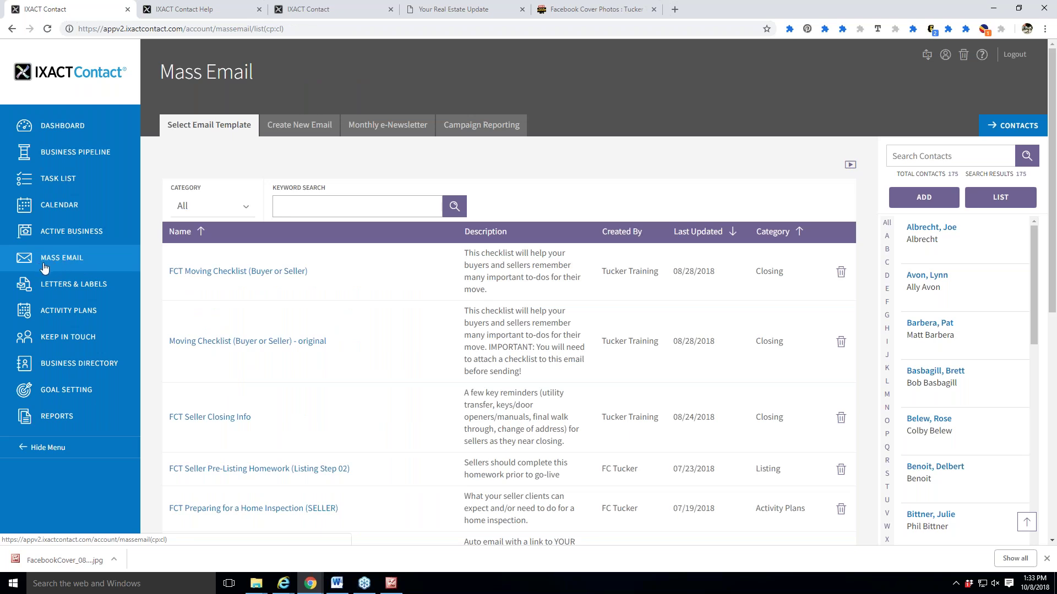
Change the October 2018 newsletter subject to 'Your SPOOKY Real Estate Newsletter from' plus the agent's name.
click(385, 126)
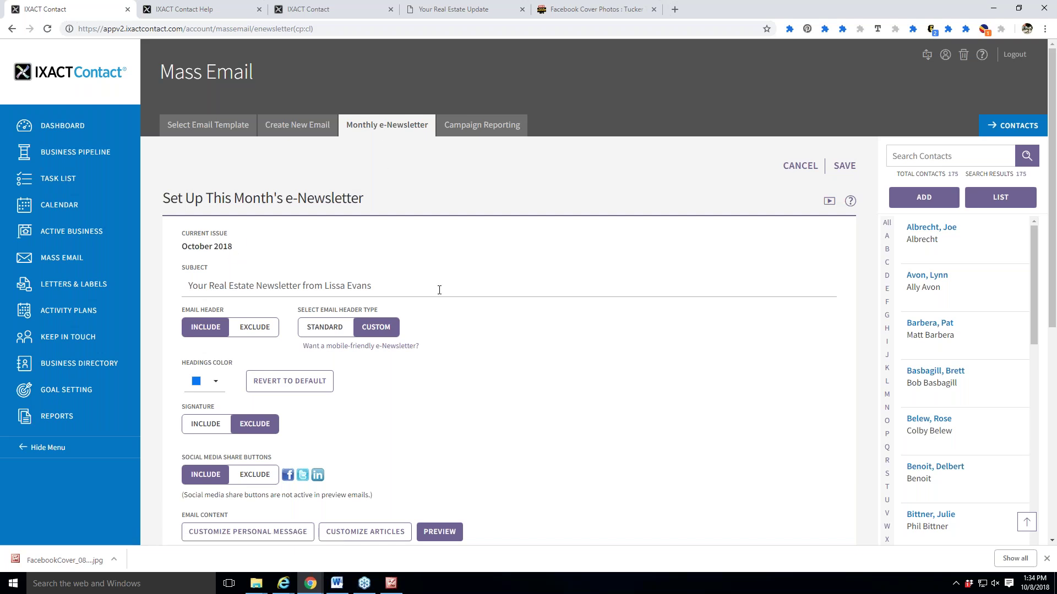
scroll(439, 290, down, 1)
click(214, 231)
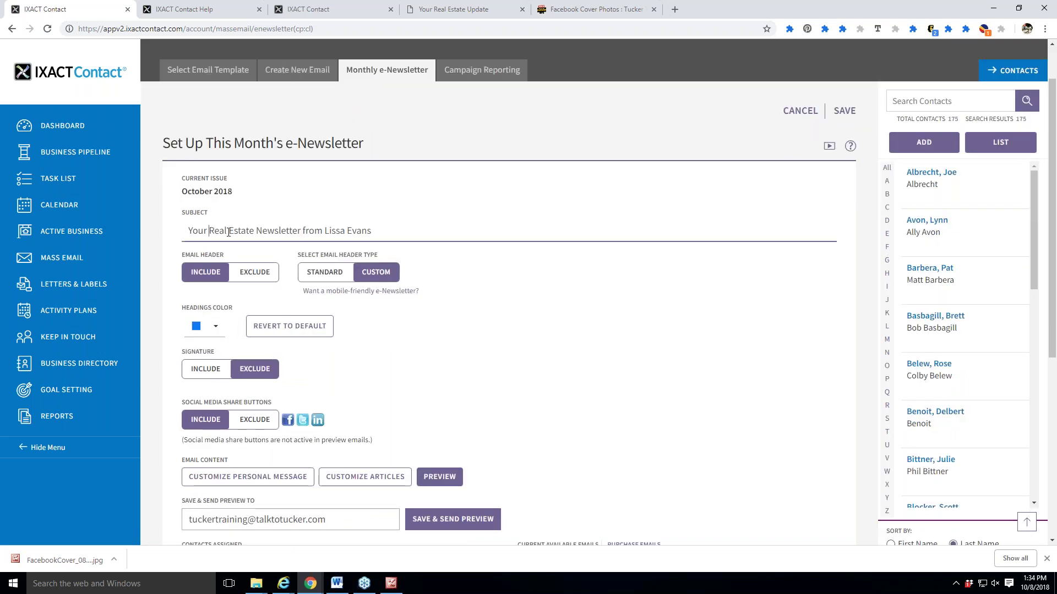
text(SPONSORED)
key(BackSpace)
key(BackSpace)
key(BackSpace)
key(BackSpace)
key(BackSpace)
key(BackSpace)
key(BackSpace)
text(OK)
key(BackSpace)
text(OKY)
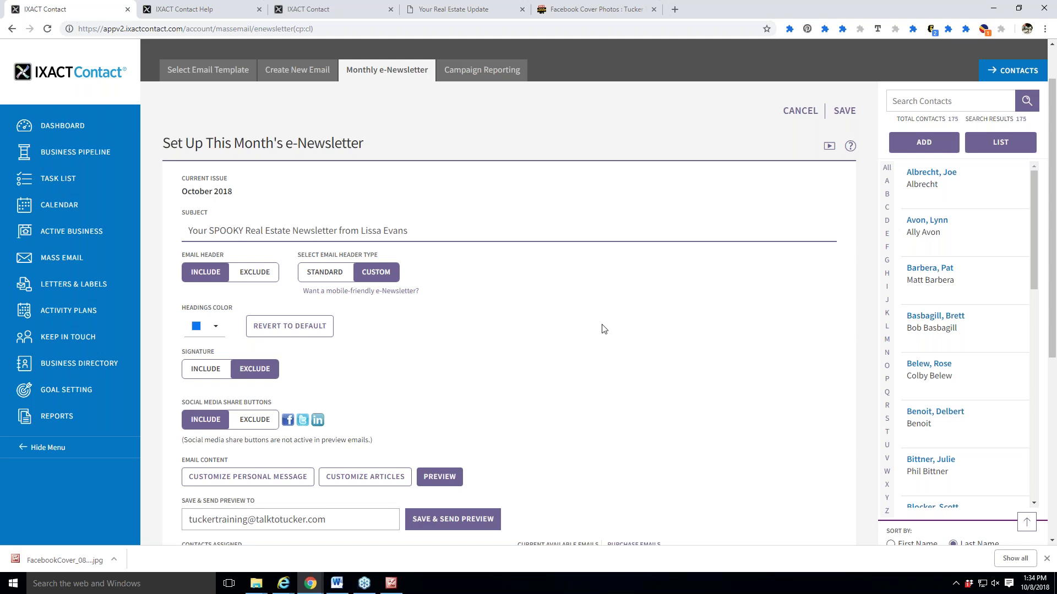
scroll(602, 330, down, 2)
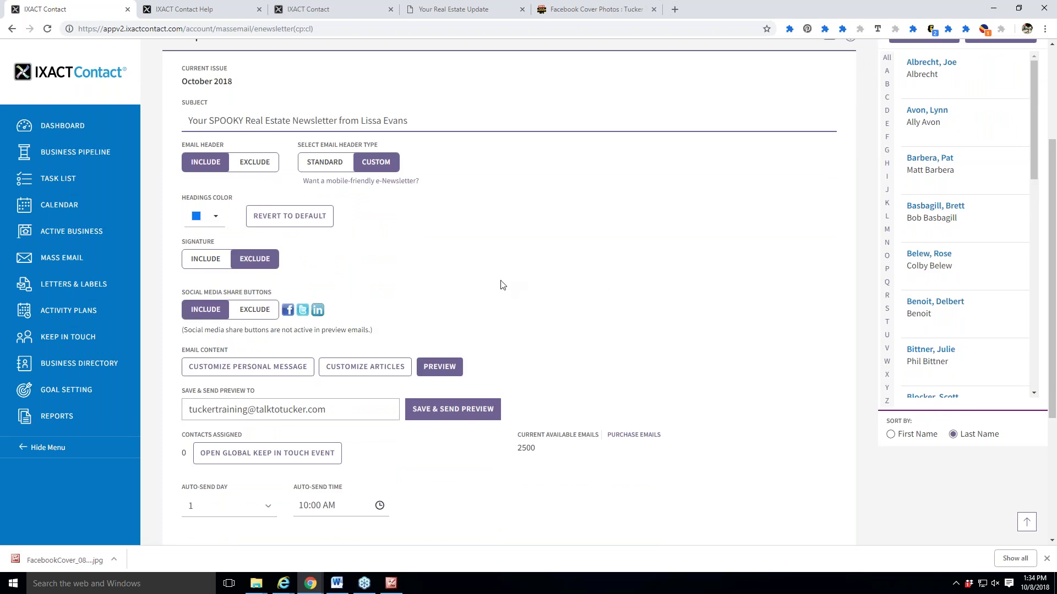
scroll(701, 276, down, 2)
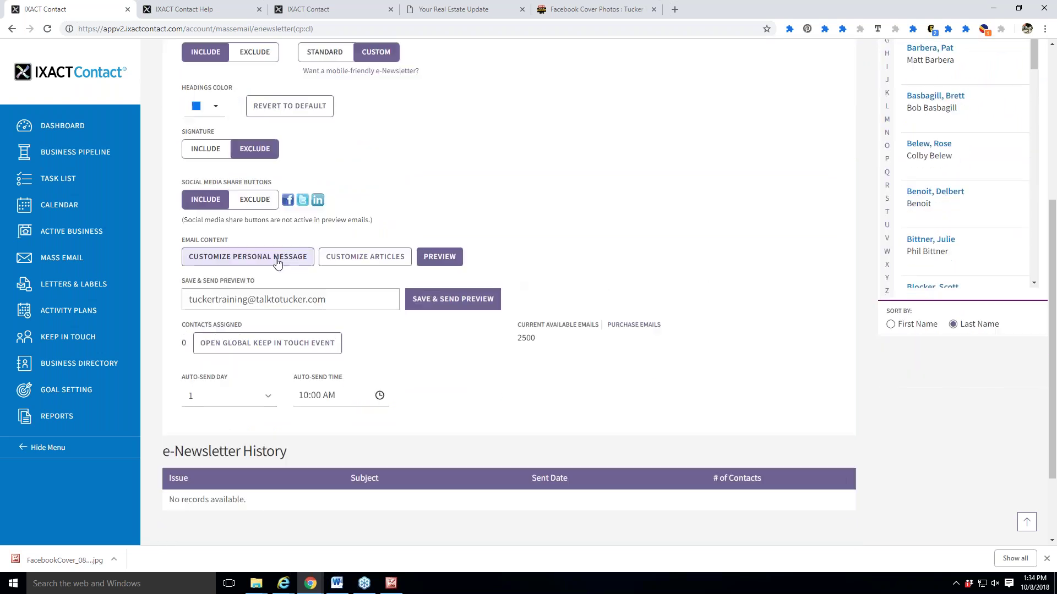
Browse this month's newsletter articles, discarding the unsaved SPOOKY subject edit, and return to the setup form.
click(278, 262)
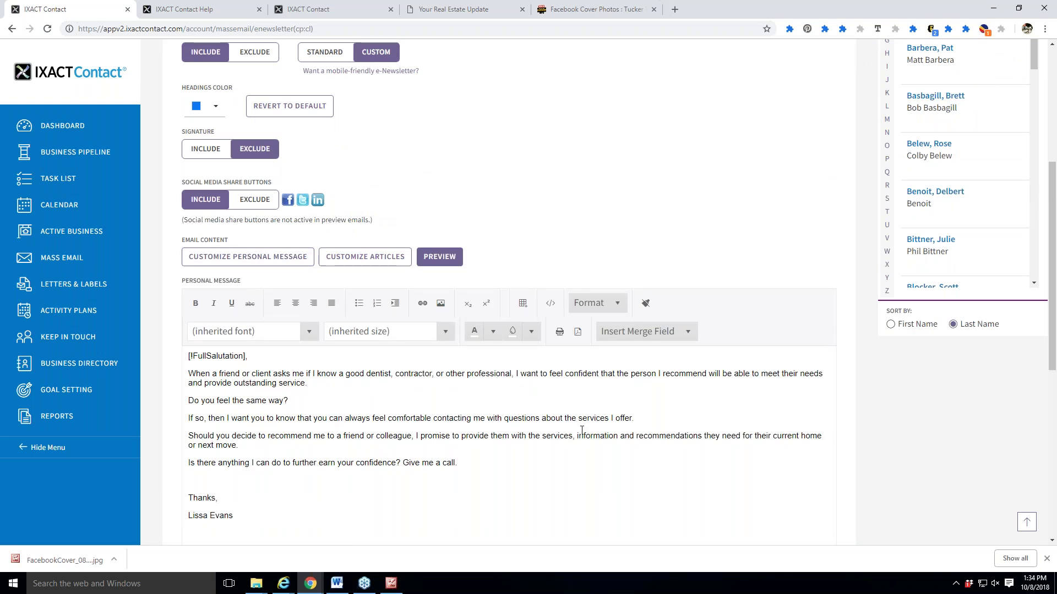
click(365, 260)
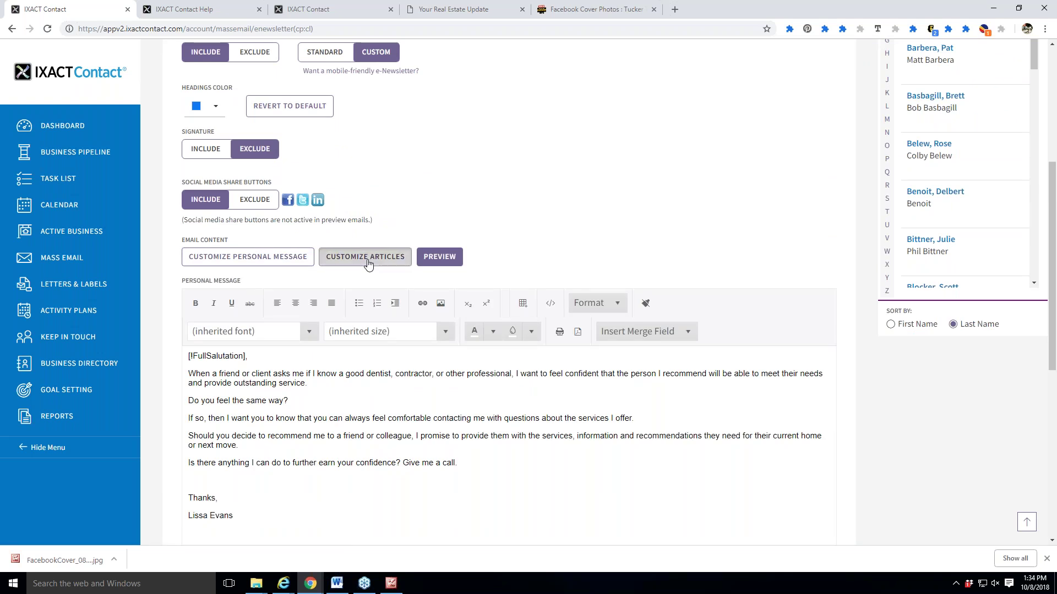
click(583, 112)
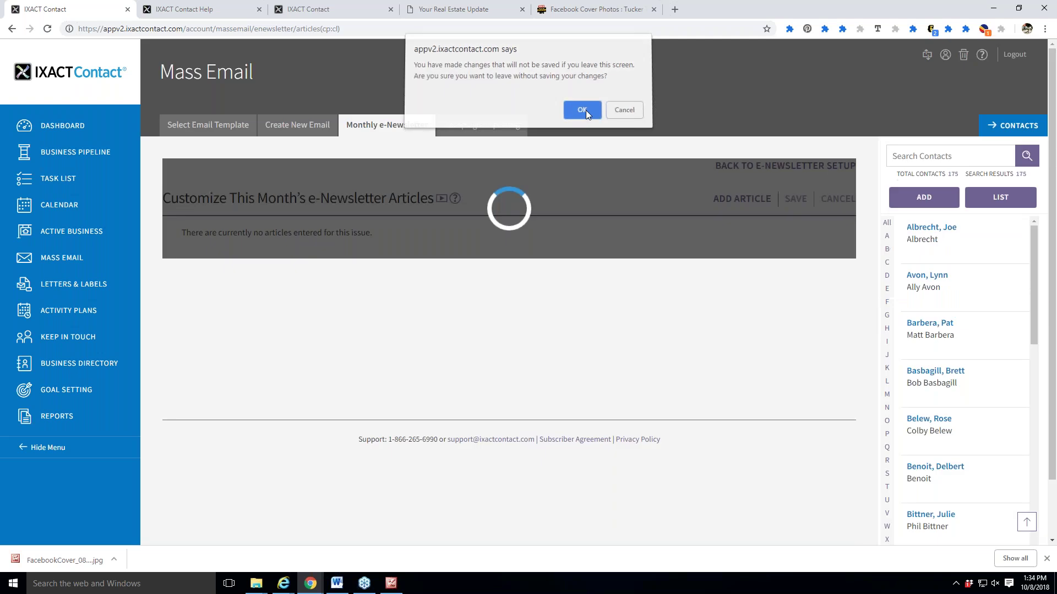
scroll(634, 401, down, 1)
scroll(634, 400, down, 15)
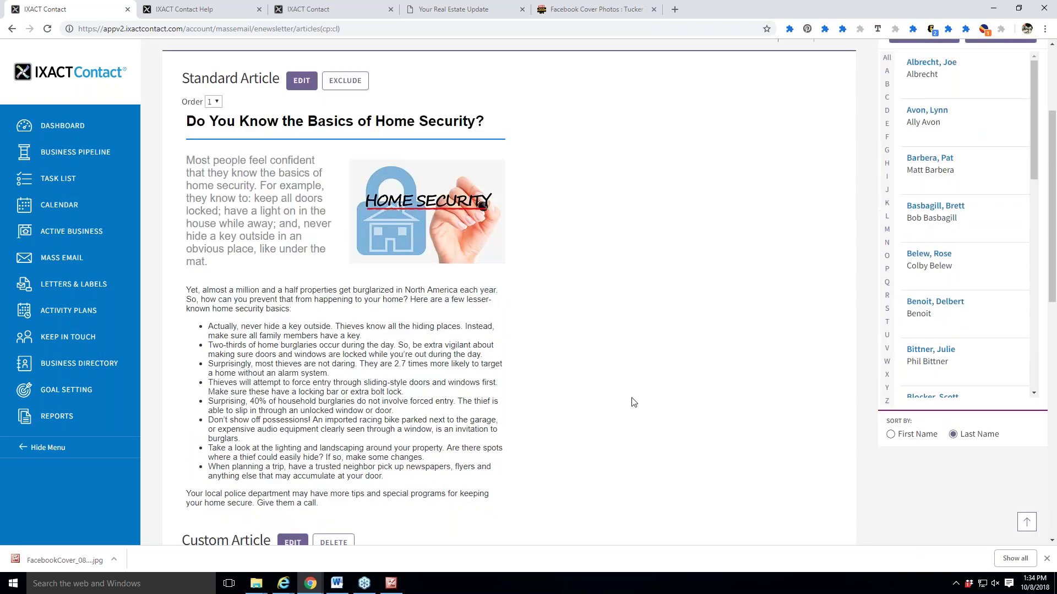
scroll(523, 436, up, 15)
click(761, 166)
scroll(621, 382, down, 6)
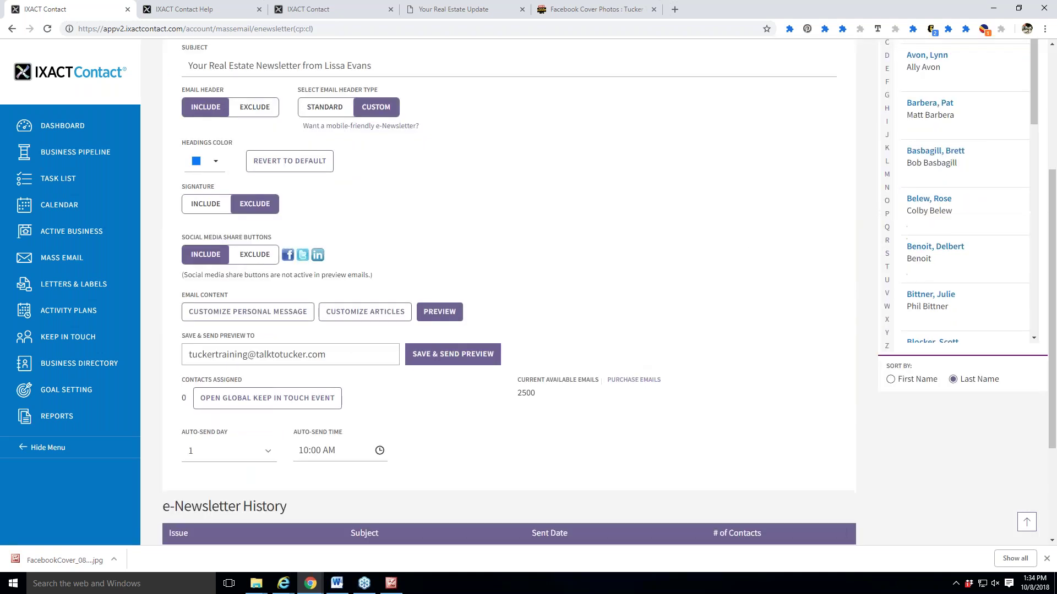
Look over the Monthly e-Newsletter page, save it with the custom header, and dismiss the success message.
scroll(621, 386, up, 3)
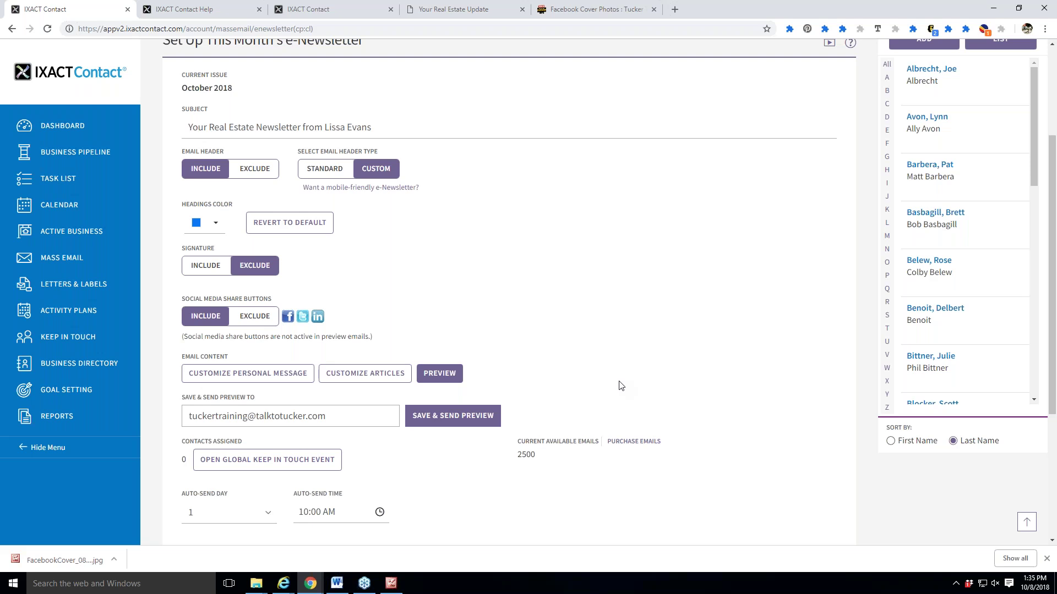
scroll(633, 385, down, 1)
scroll(627, 398, up, 1)
scroll(645, 319, down, 2)
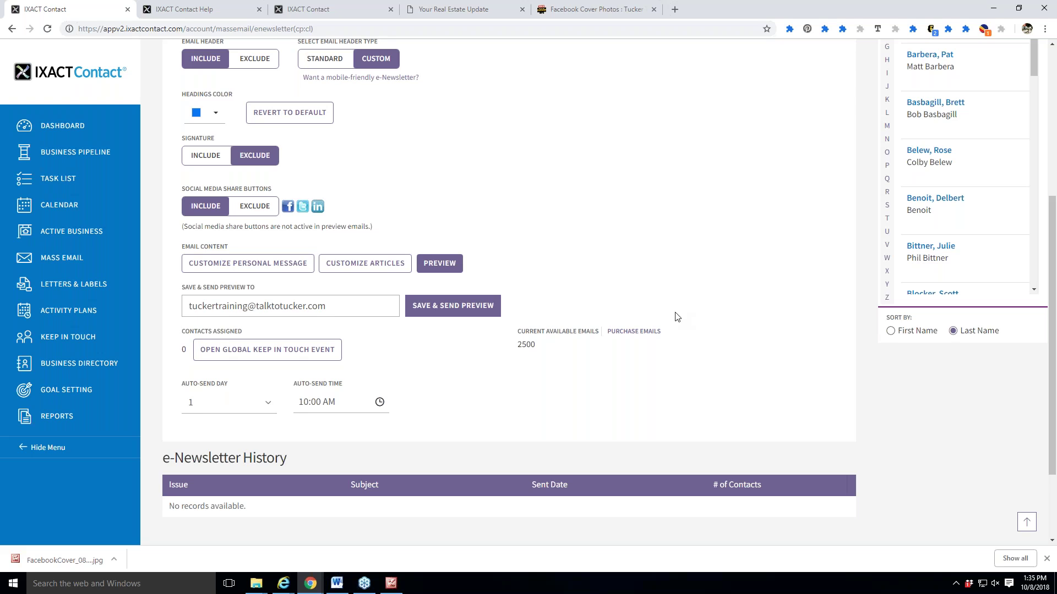
scroll(668, 295, up, 4)
scroll(722, 359, up, 1)
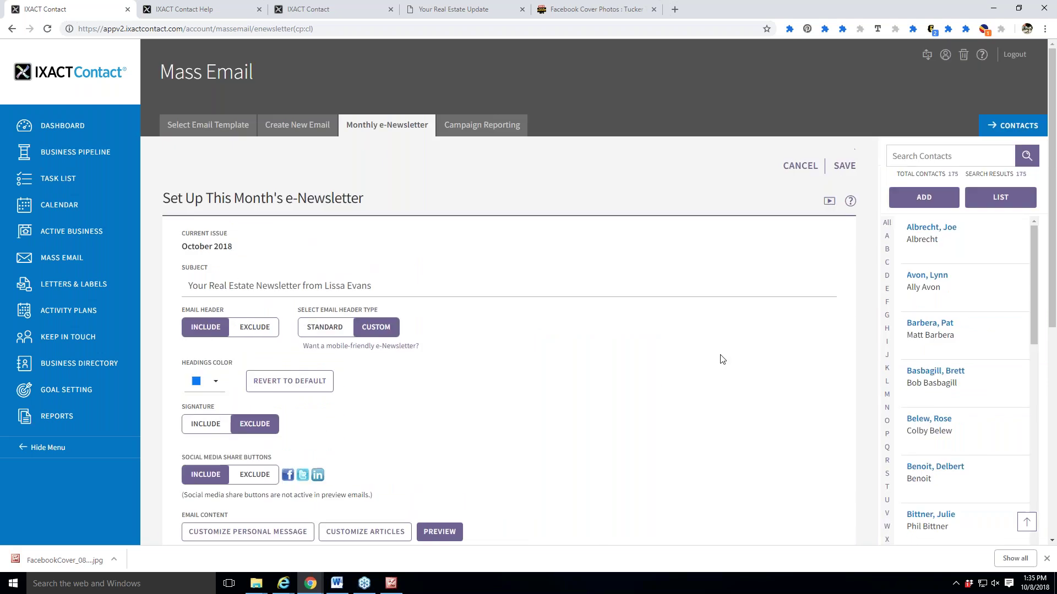
click(842, 167)
click(742, 330)
Show Campaign Reporting statistics from JAN to OCT 2018, listing the sent 'Test image post' message.
click(468, 128)
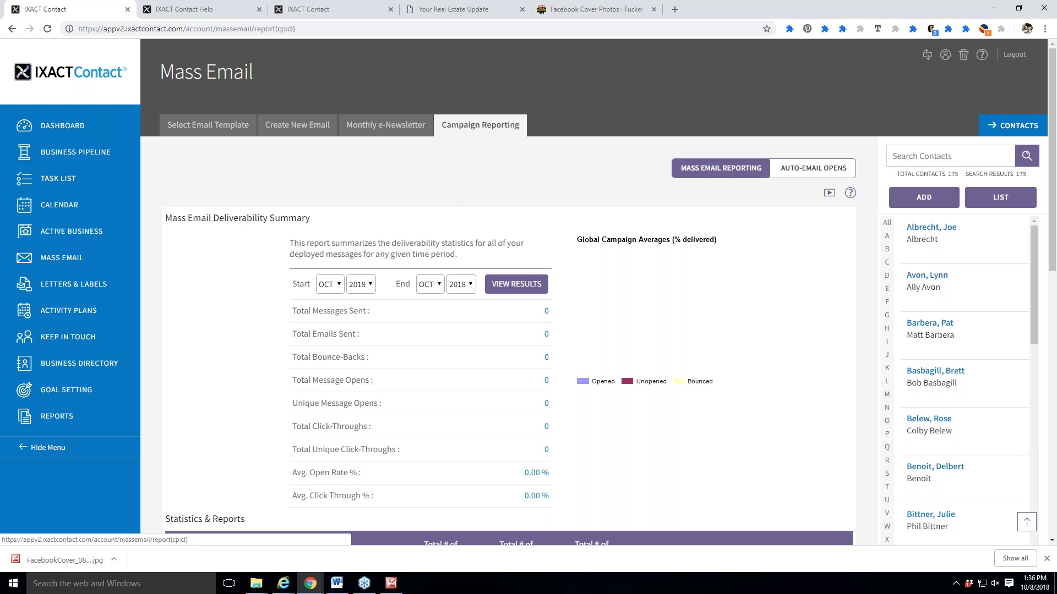
scroll(496, 300, down, 1)
click(329, 229)
click(336, 256)
click(516, 230)
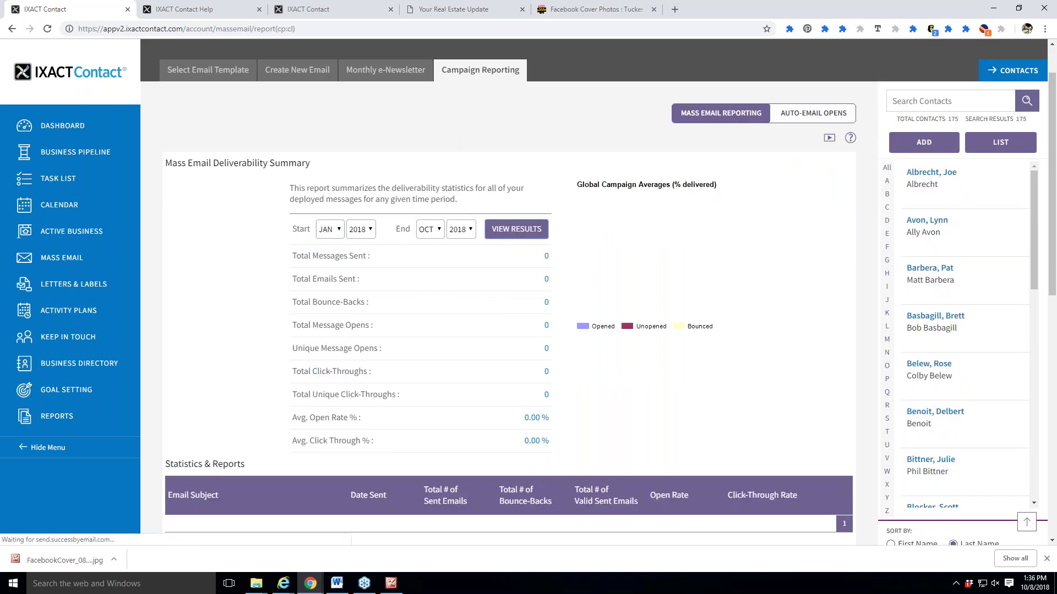
scroll(796, 353, down, 4)
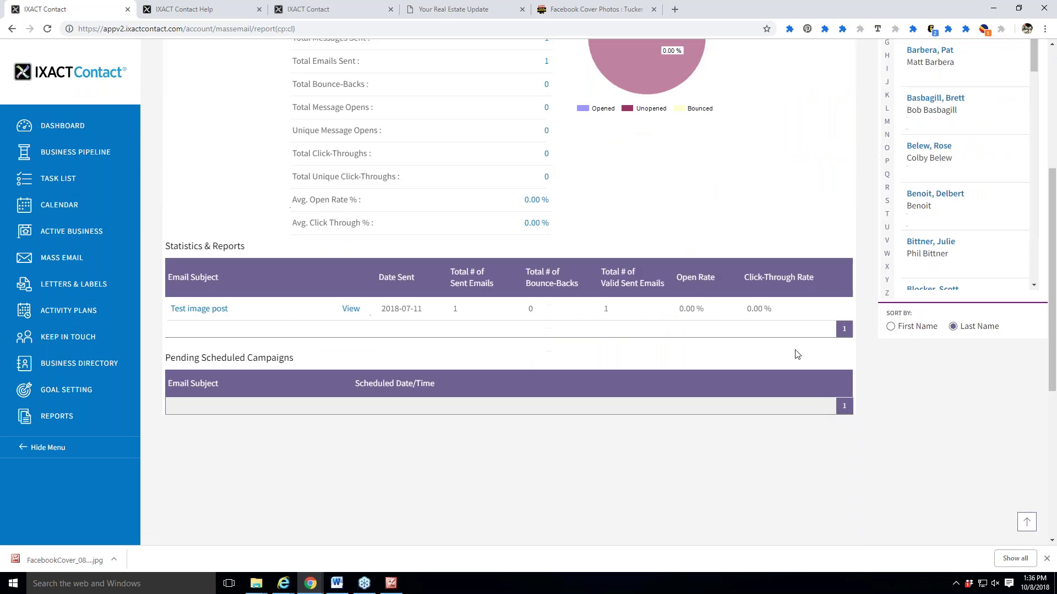
scroll(803, 384, up, 5)
click(1044, 29)
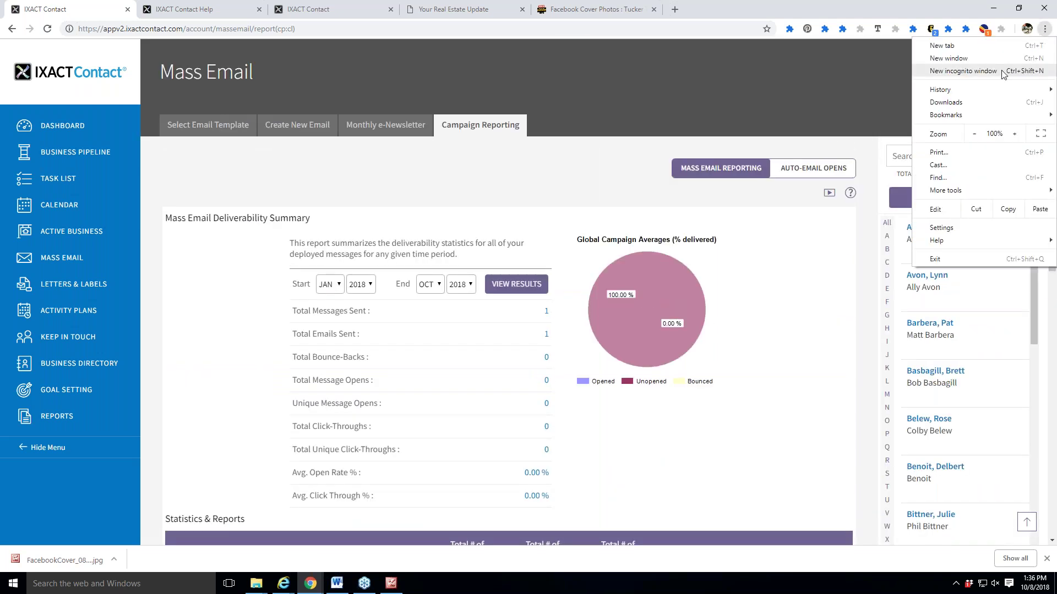
Open a private browser window and go to the IXACT Contact login page.
click(1002, 71)
text(ix)
key(Return)
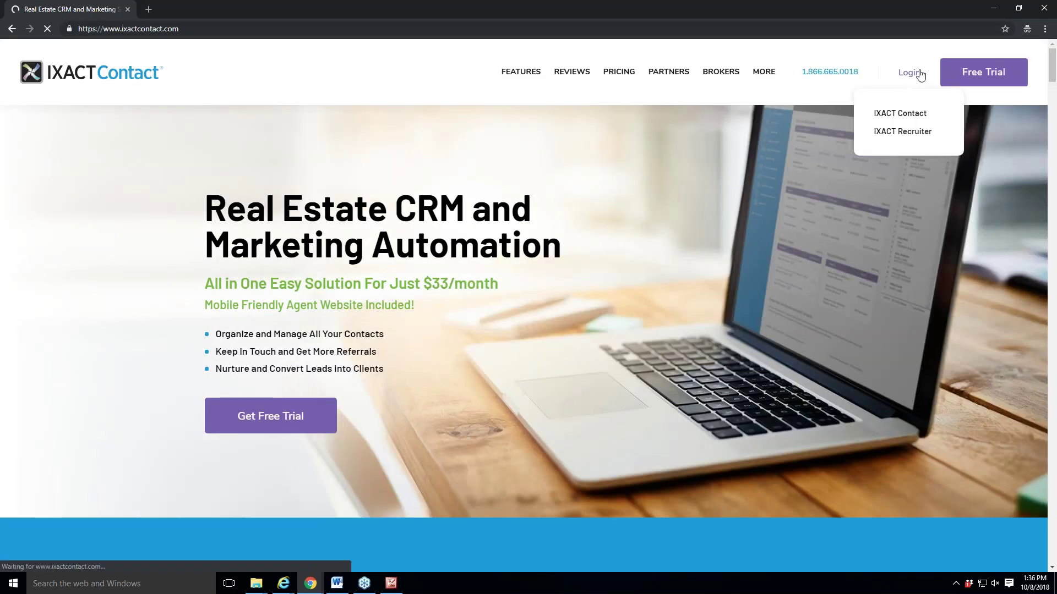
click(897, 111)
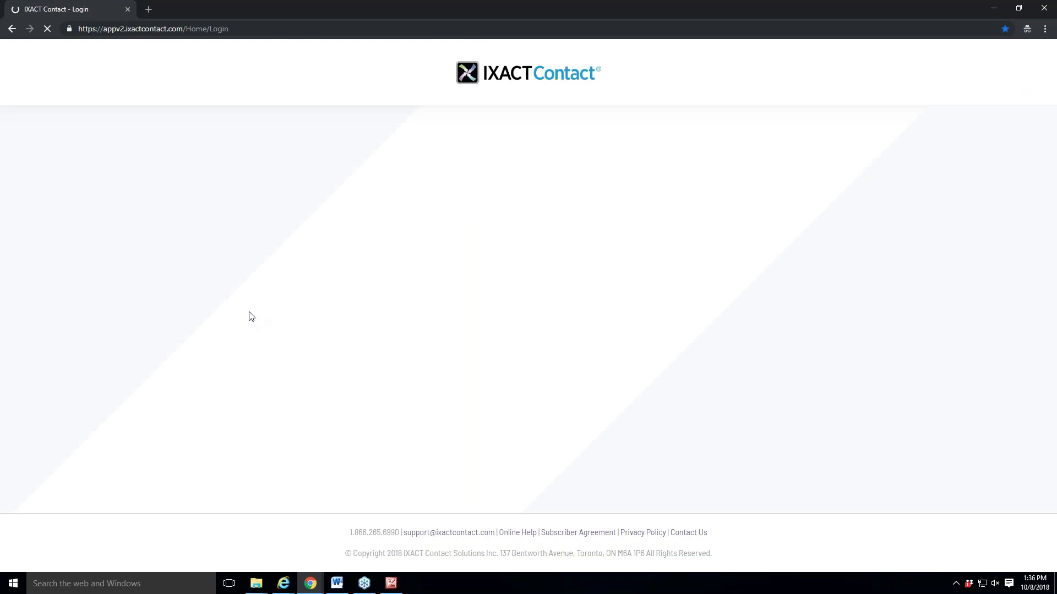
Log in with the second account's user ID and password.
click(277, 260)
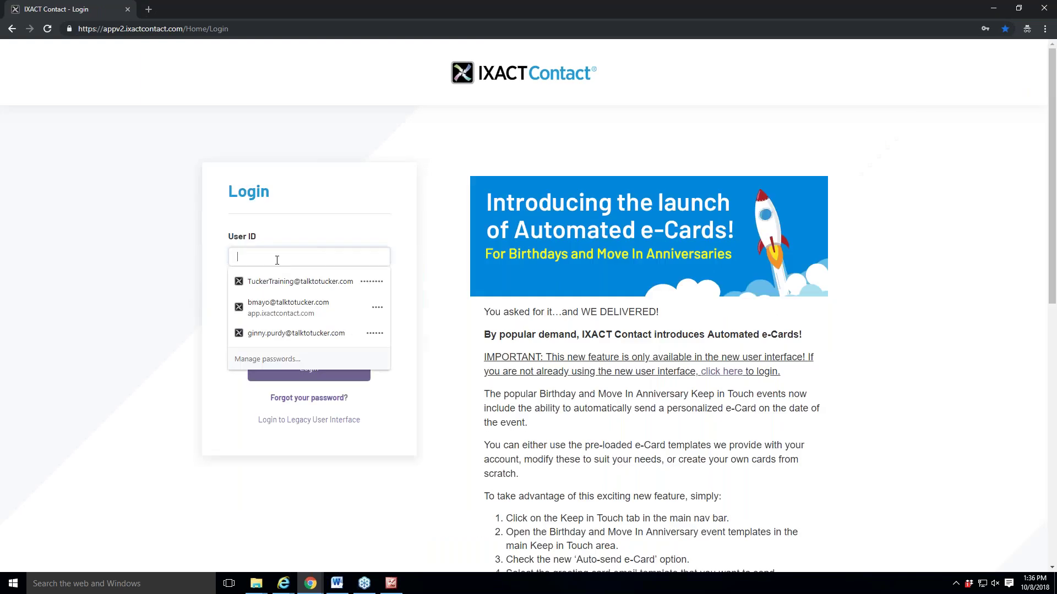
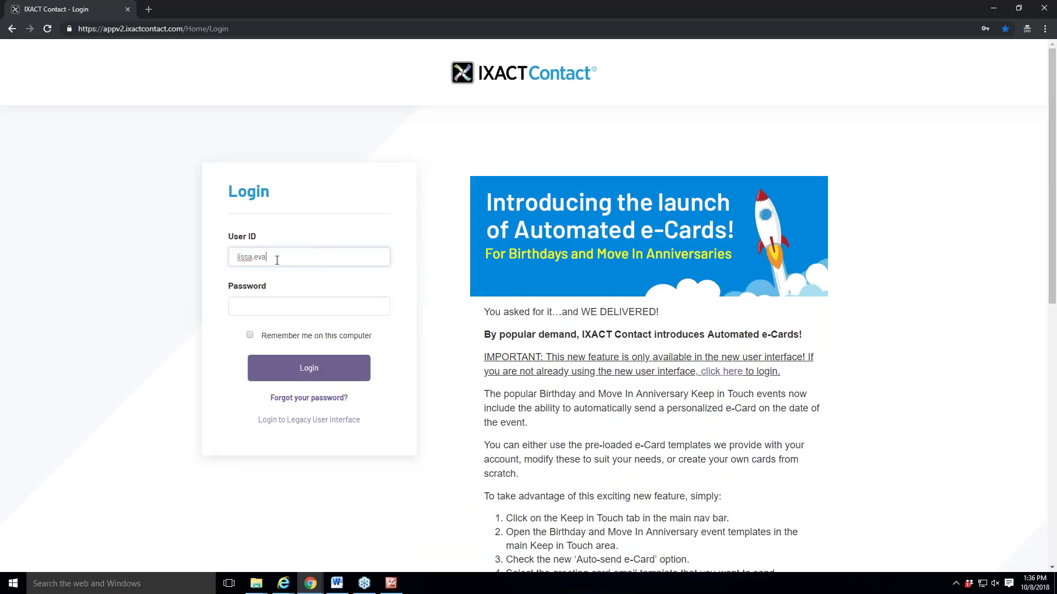
key(Tab)
text(•••••••)
key(Return)
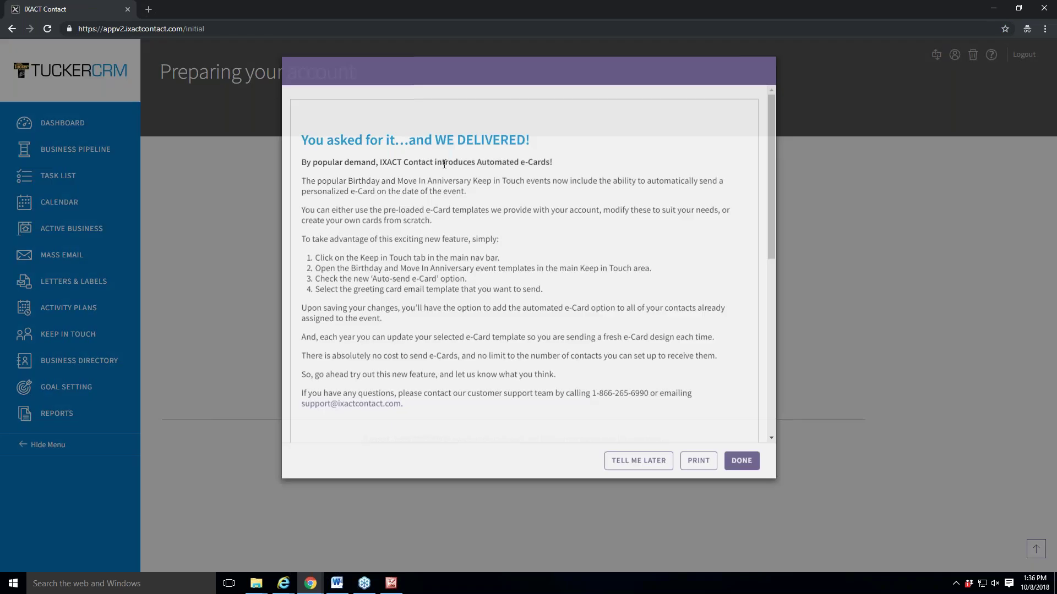
Dismiss the e-cards announcement and open Mass Email Campaign Reporting.
click(636, 434)
click(82, 259)
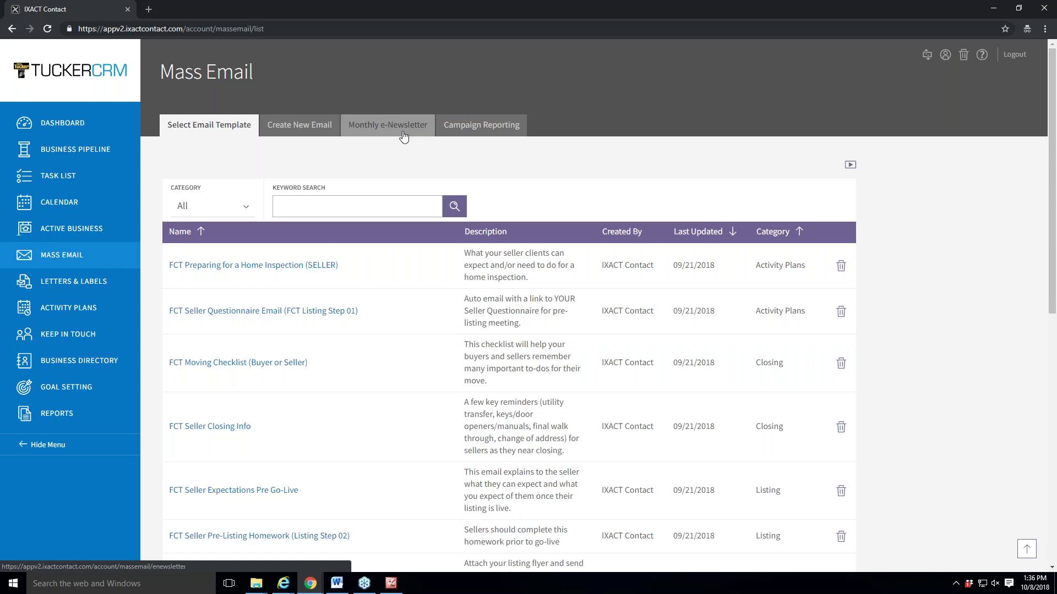
click(490, 131)
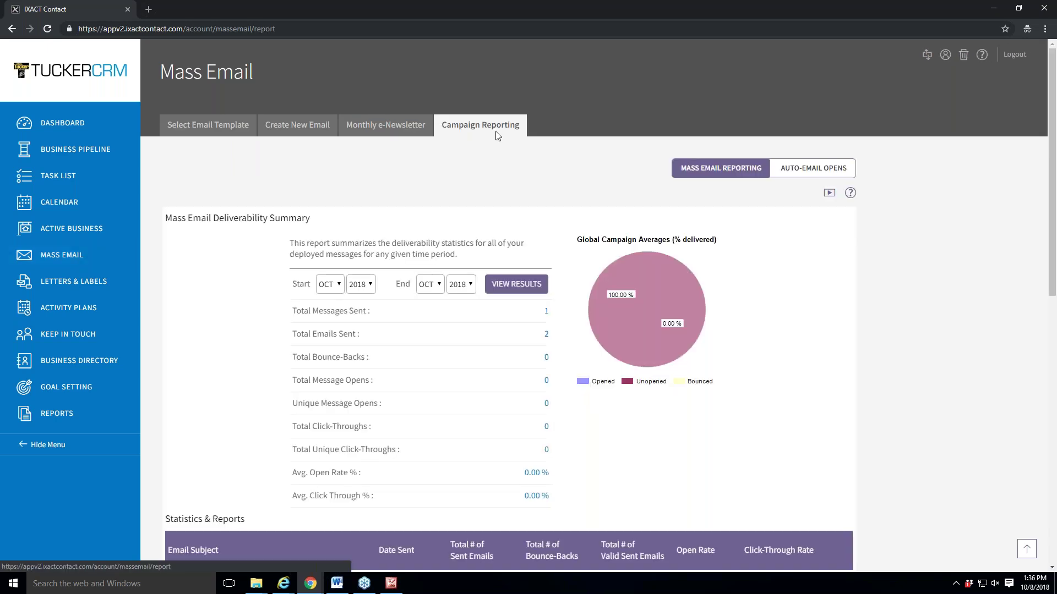
Load results from JAN 2018 and review the Statistics & Reports list of 7 campaigns.
click(319, 280)
click(329, 301)
click(524, 295)
scroll(876, 324, down, 3)
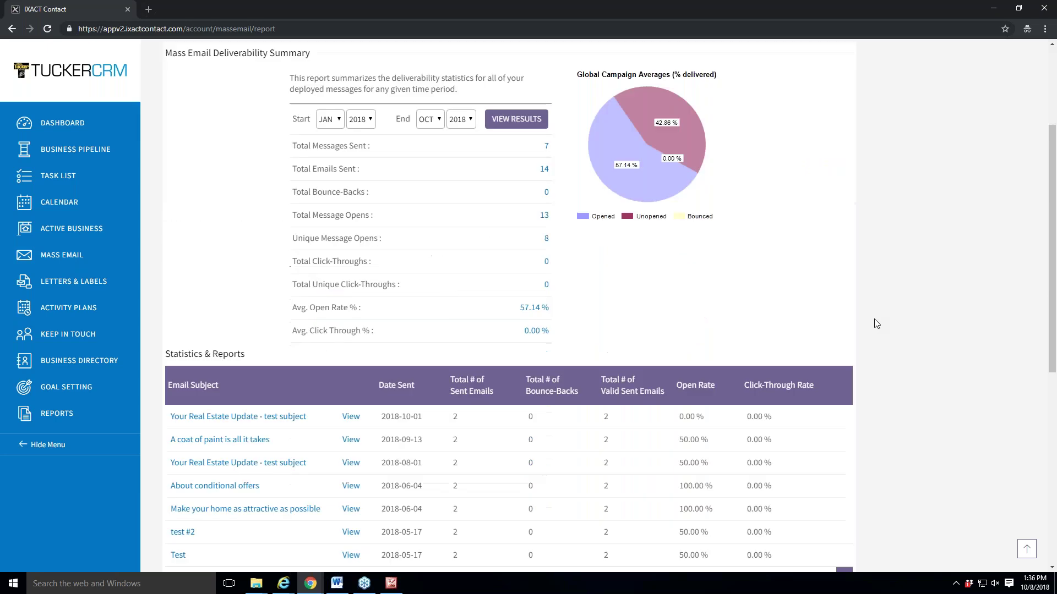
scroll(875, 322, down, 1)
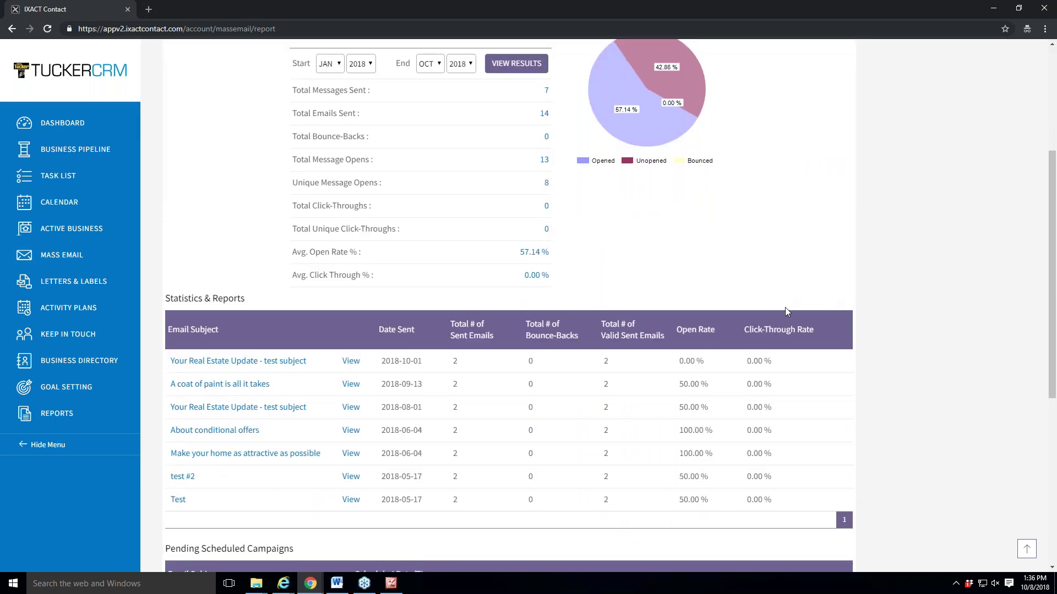
scroll(785, 307, down, 1)
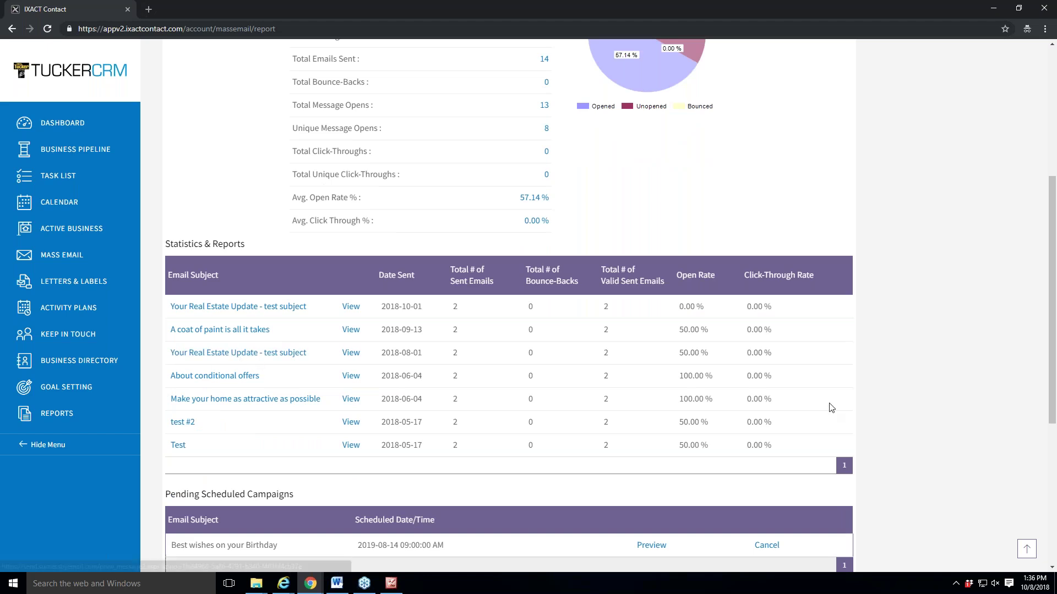
scroll(357, 432, down, 1)
scroll(356, 434, up, 6)
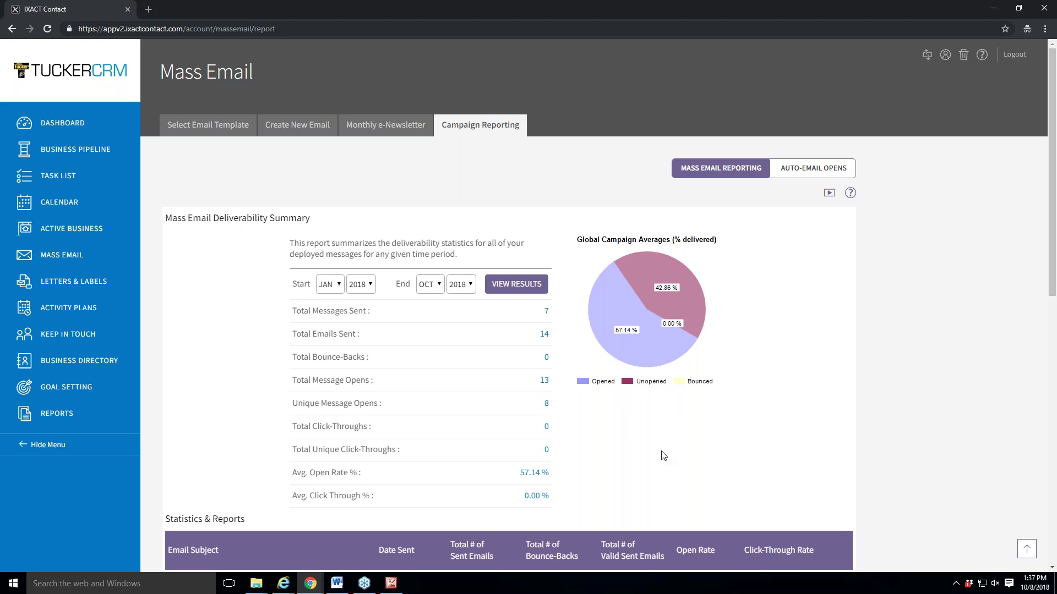
scroll(663, 455, down, 5)
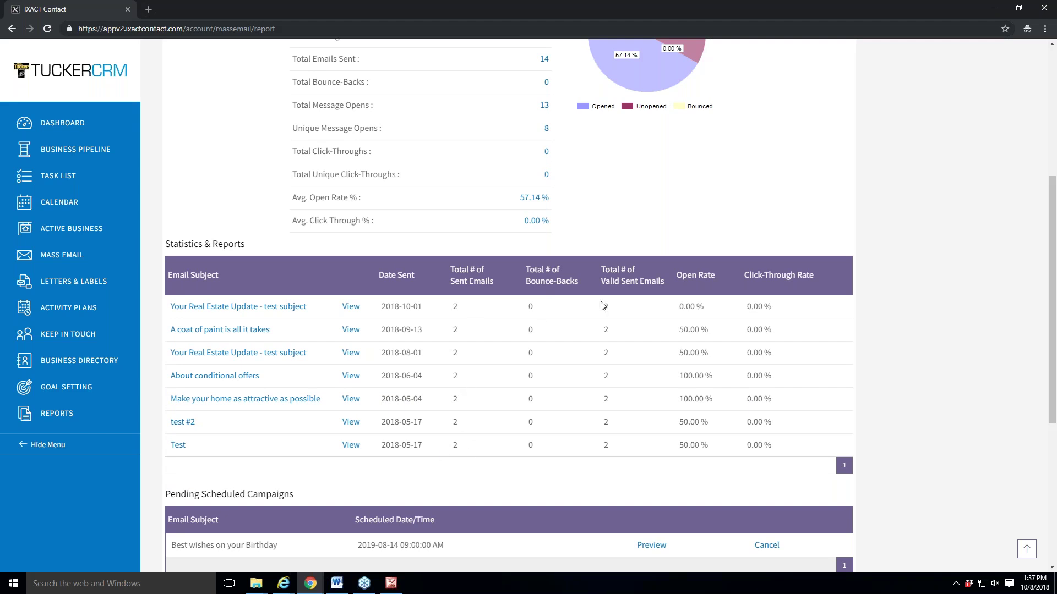
scroll(784, 389, down, 1)
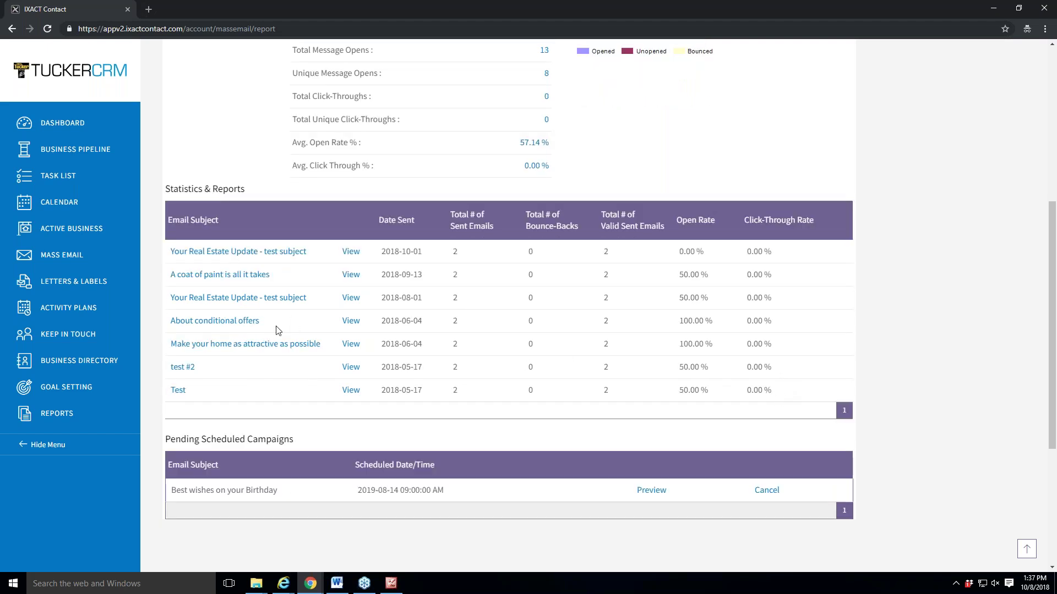
Preview the 2018-08-01 'Your Real Estate Update - test subject' email, read its articles, then close it.
click(352, 300)
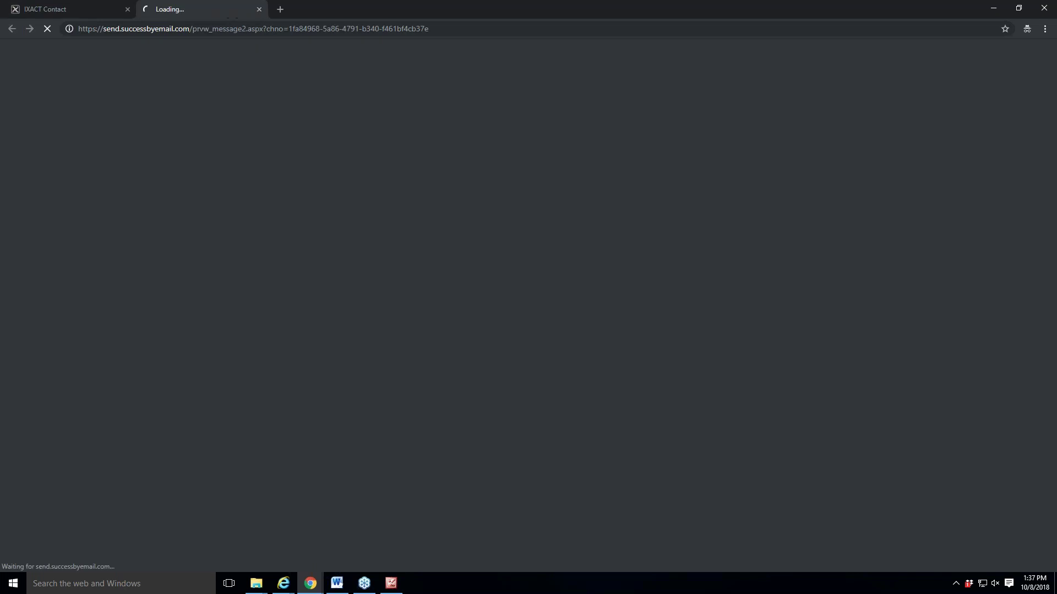
scroll(355, 330, down, 5)
scroll(366, 401, down, 17)
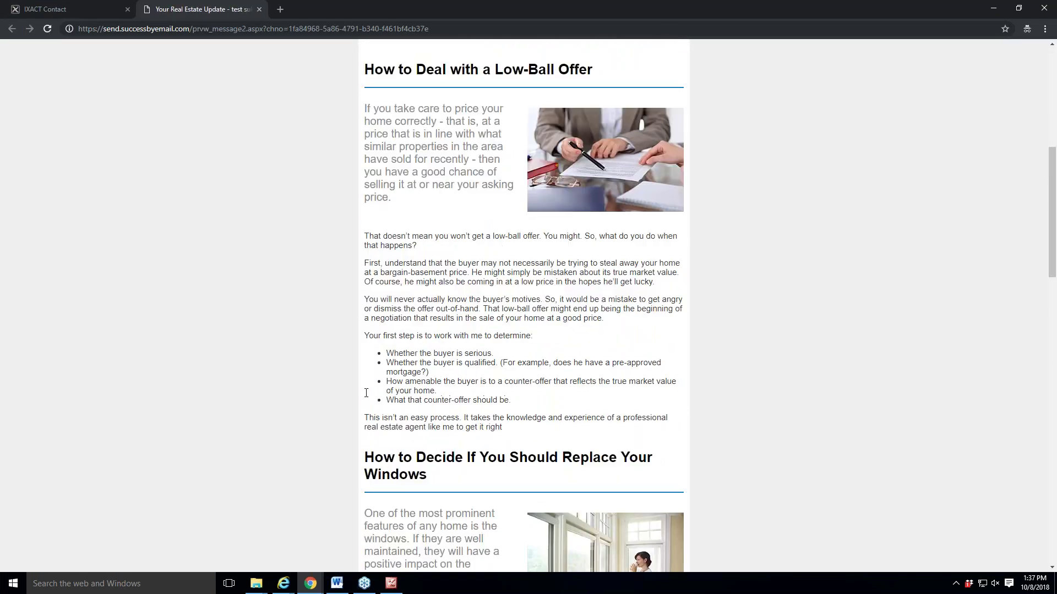
scroll(366, 401, up, 20)
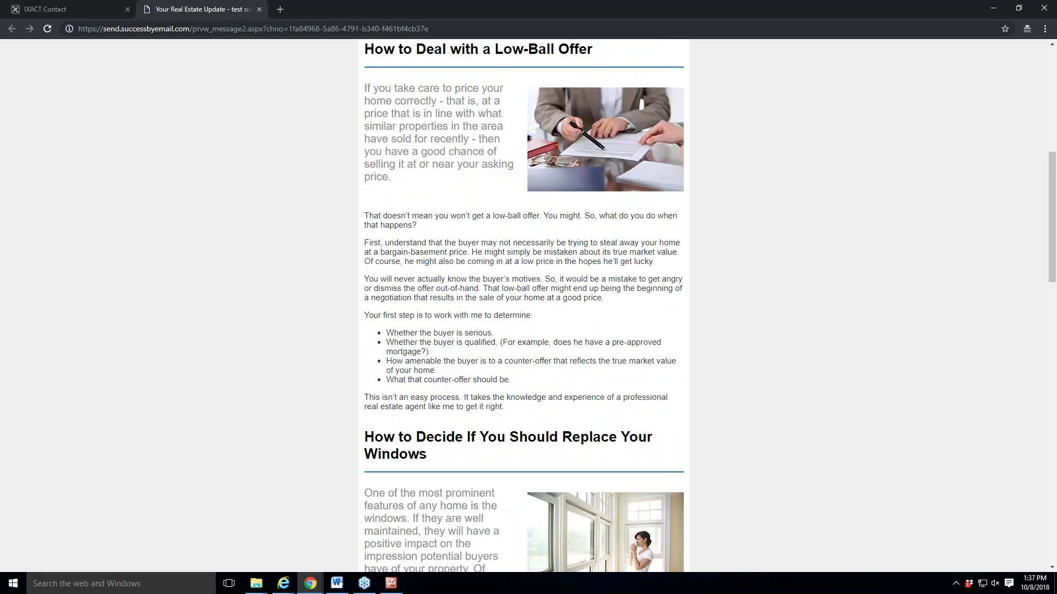
scroll(487, 365, down, 5)
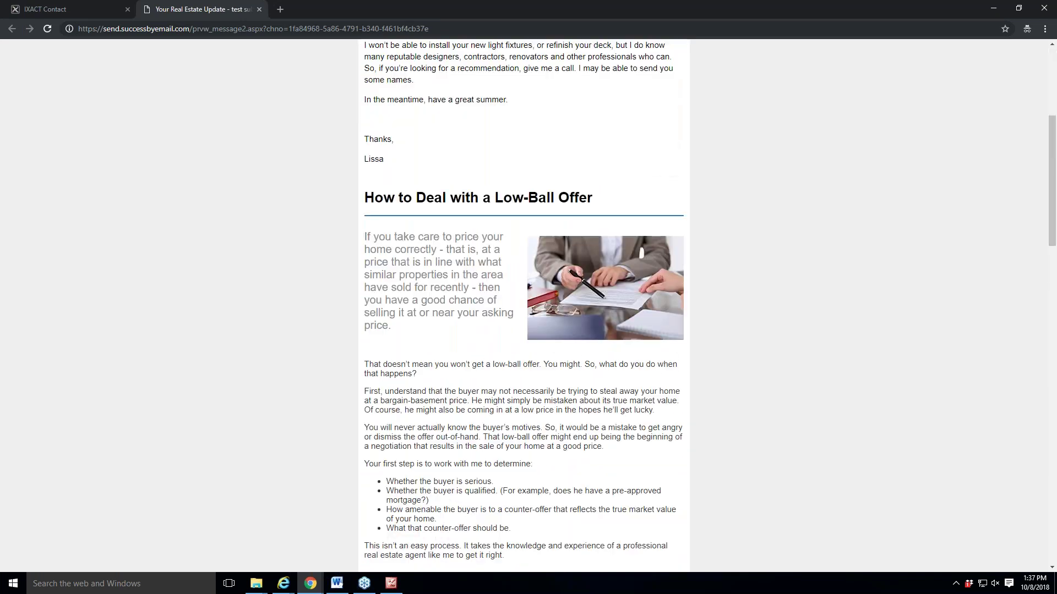
scroll(457, 370, down, 5)
scroll(457, 370, up, 5)
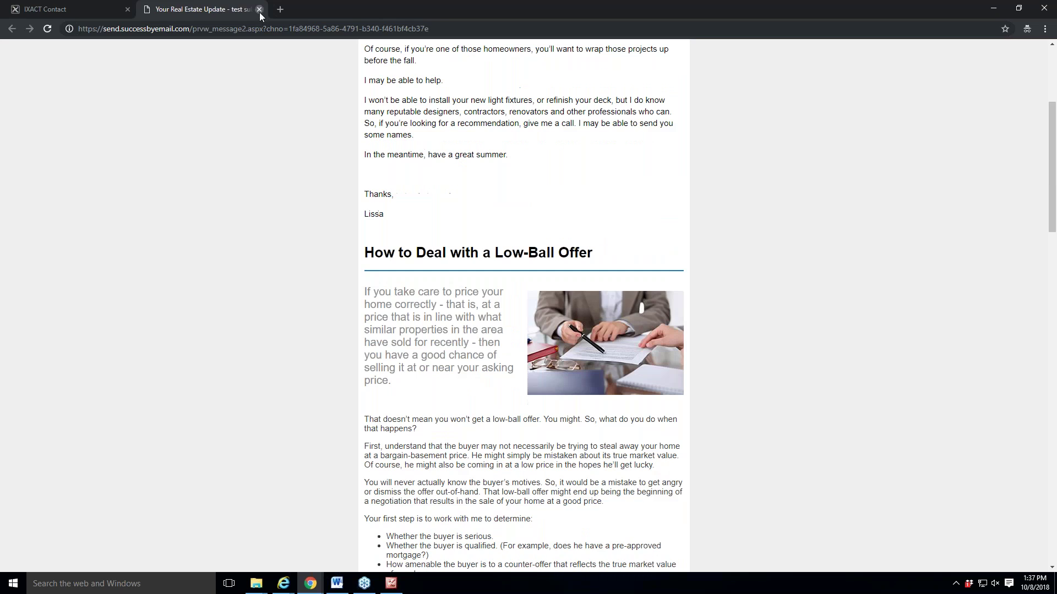
click(260, 9)
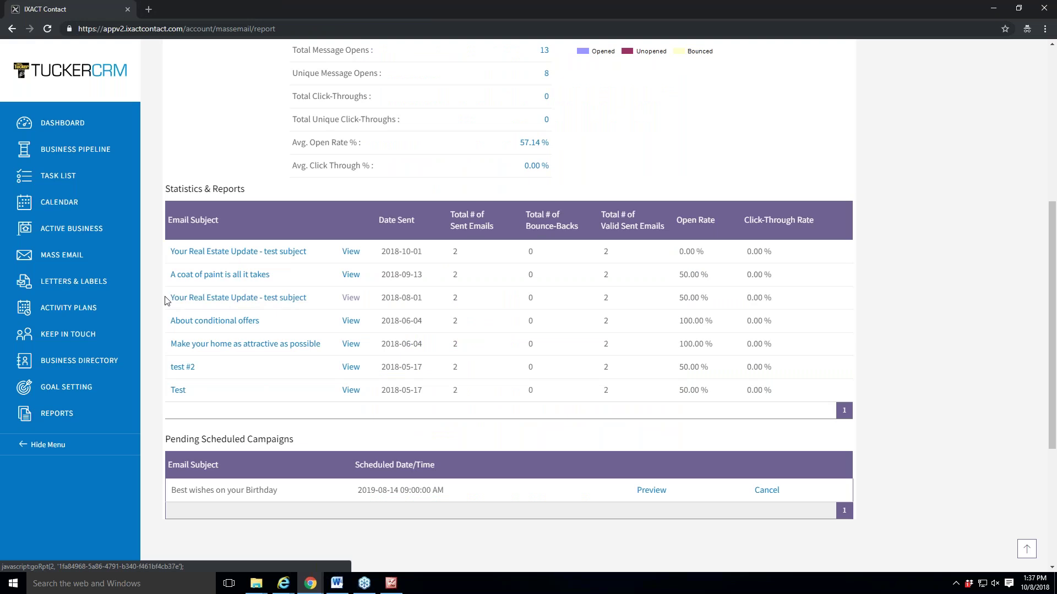
Open and review the detailed report for the August 1 mailing.
click(248, 298)
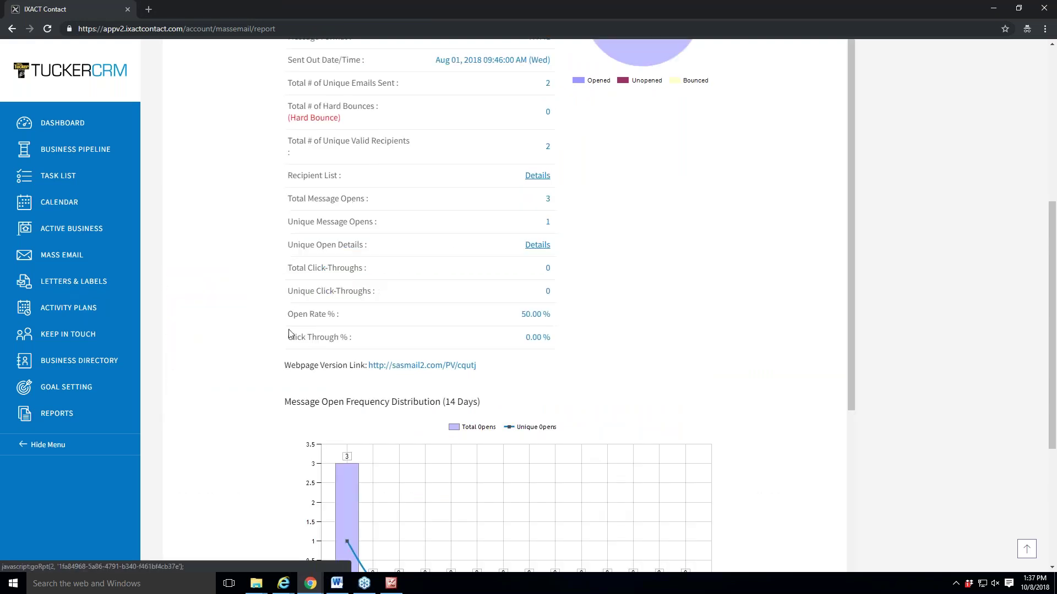
scroll(342, 380, up, 4)
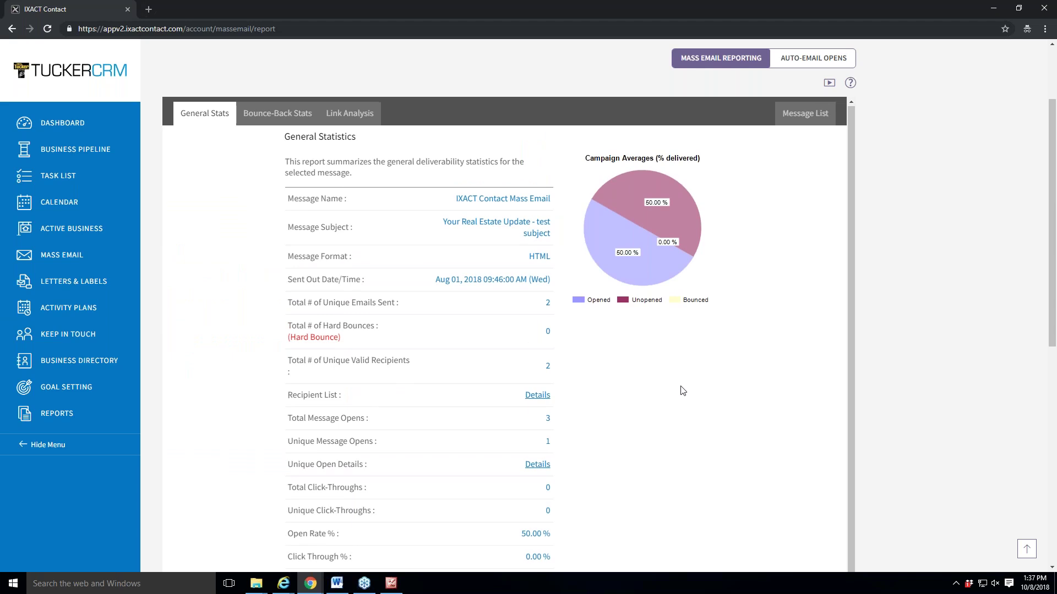
scroll(681, 389, down, 1)
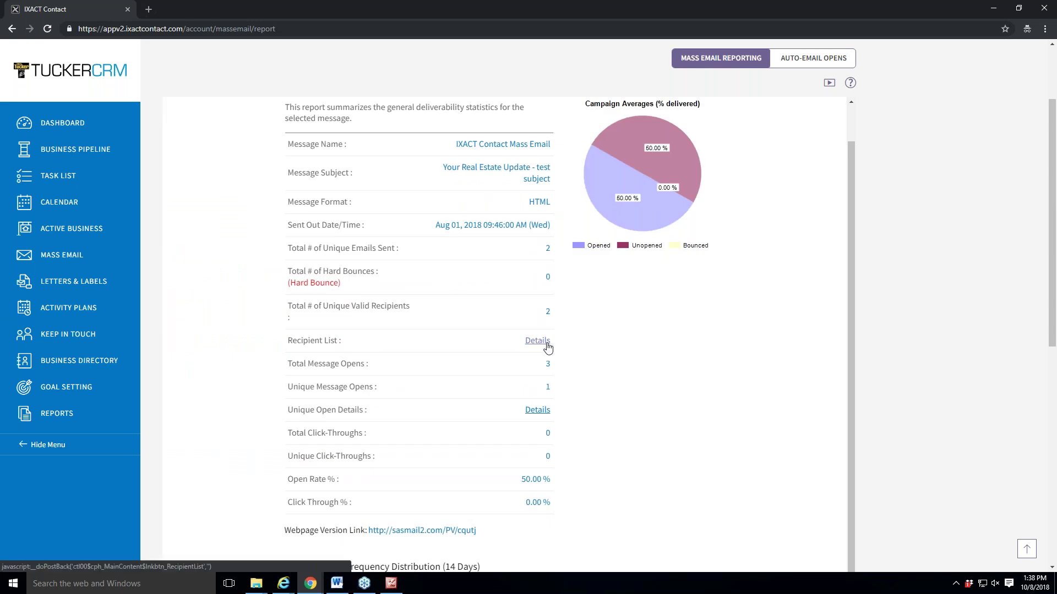
scroll(618, 367, down, 1)
scroll(602, 412, down, 1)
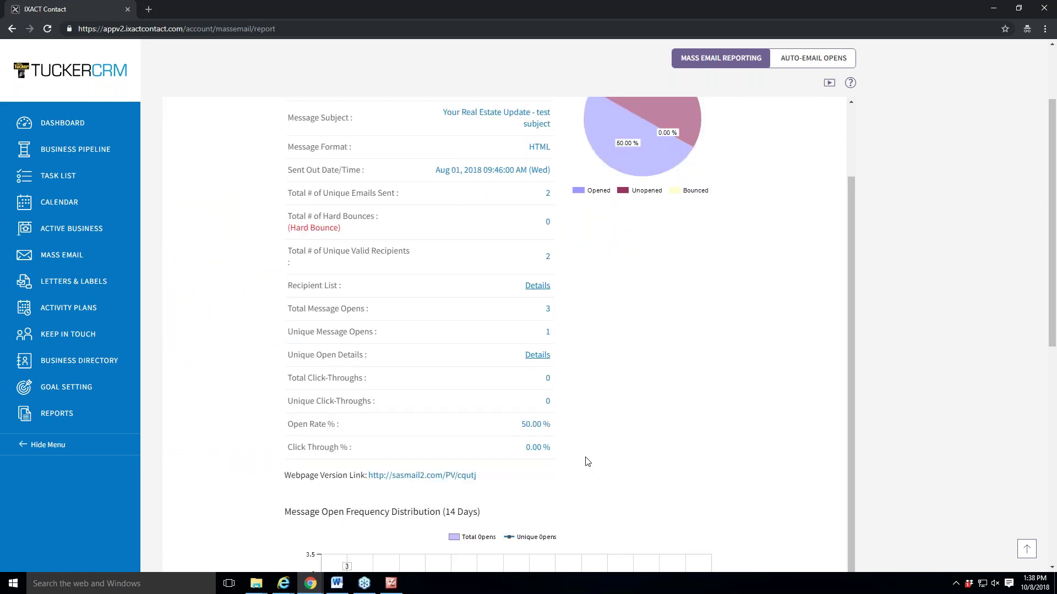
scroll(587, 460, down, 1)
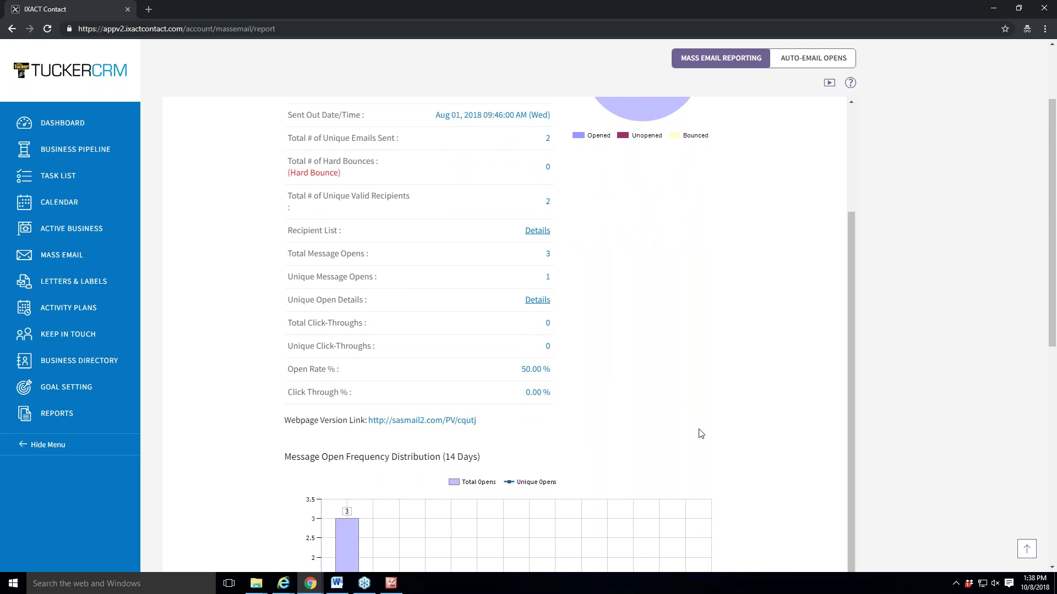
scroll(702, 435, up, 3)
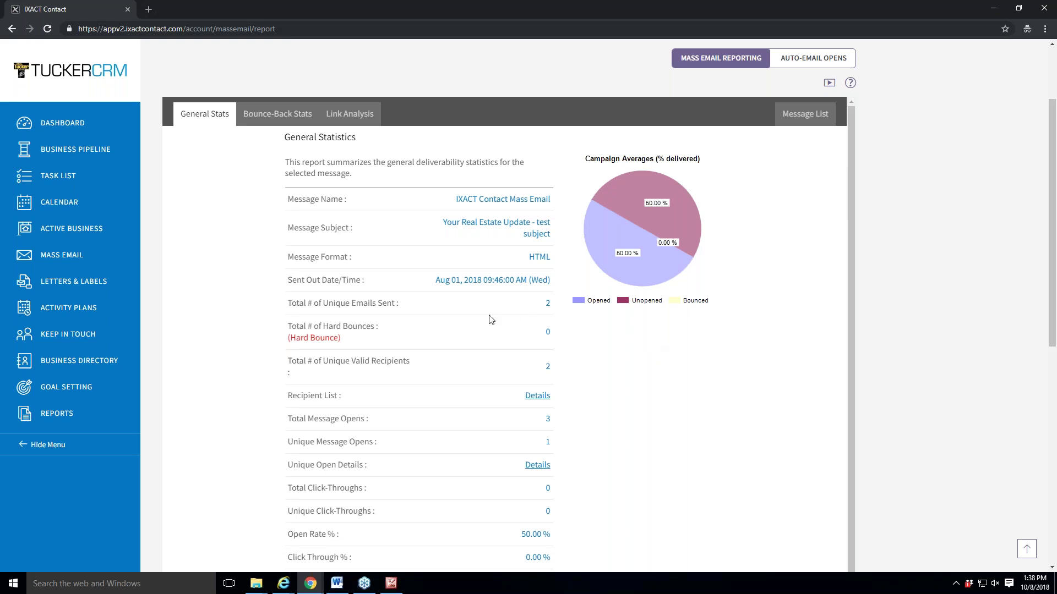
scroll(491, 320, up, 2)
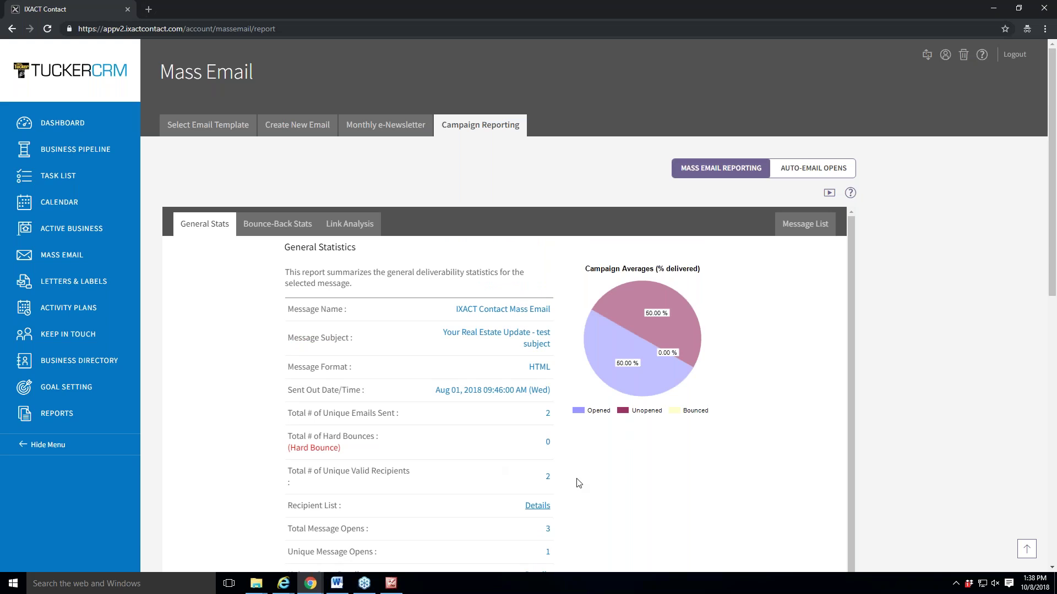
Check the mailing's Bounce-Back Stats, then open the Monthly e-Newsletter setup.
click(268, 226)
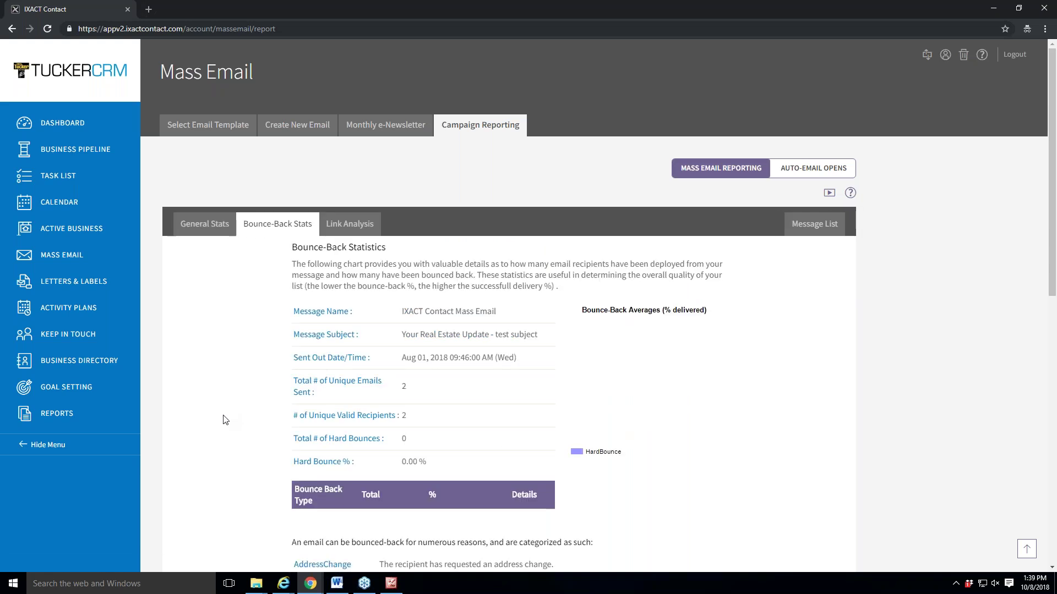
scroll(225, 420, down, 3)
scroll(225, 420, down, 2)
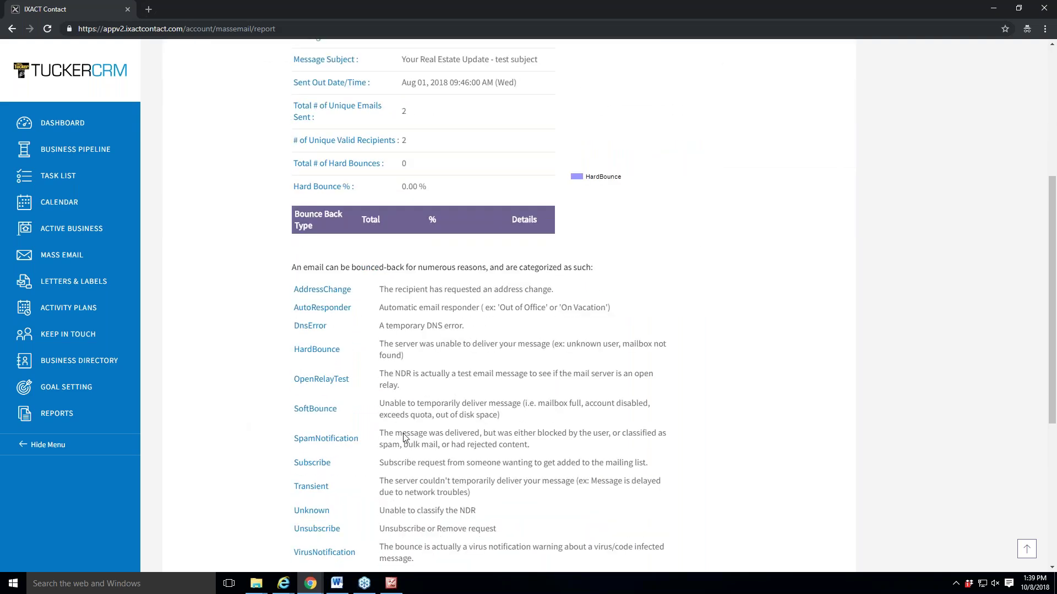
scroll(779, 420, up, 5)
click(385, 126)
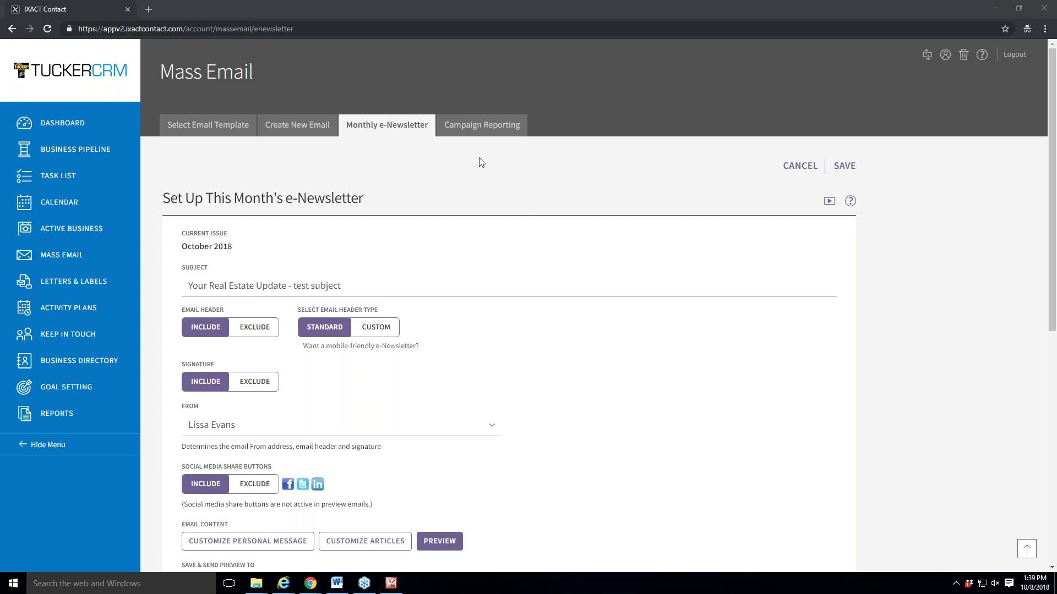
Return to the Campaign Reporting summary showing October 2018 totals.
click(477, 131)
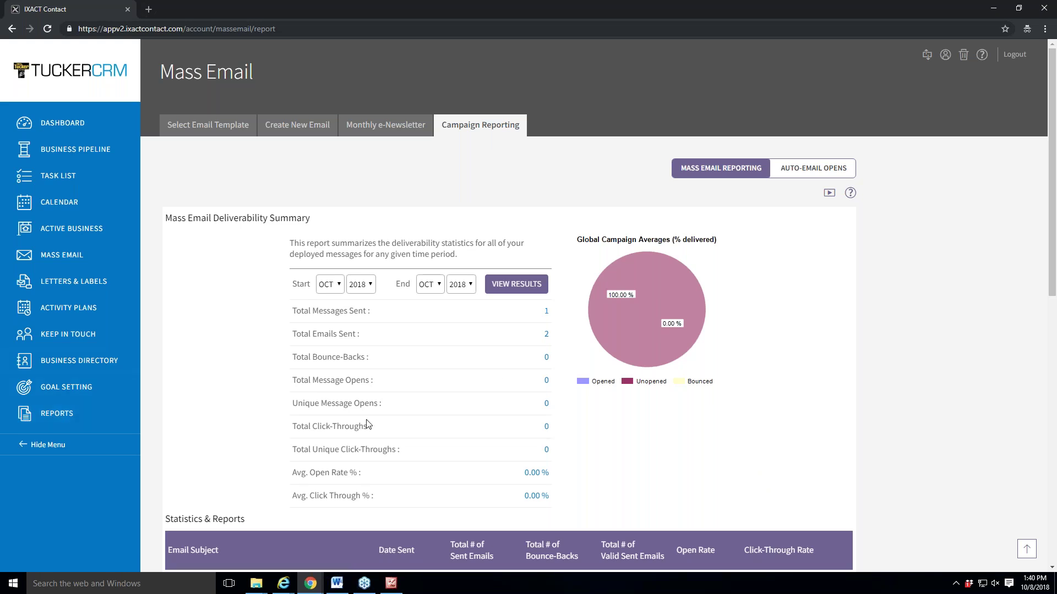
Review the October 1 'Your Real Estate Update - test subject' mailing statistics, then go to the Dashboard.
scroll(498, 388, down, 2)
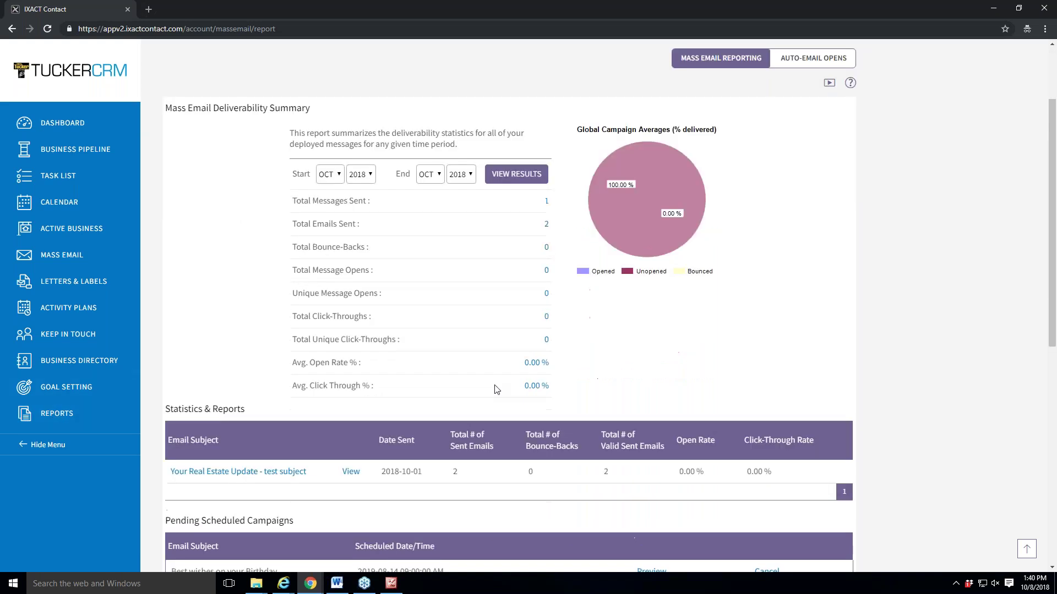
scroll(497, 388, down, 1)
click(209, 417)
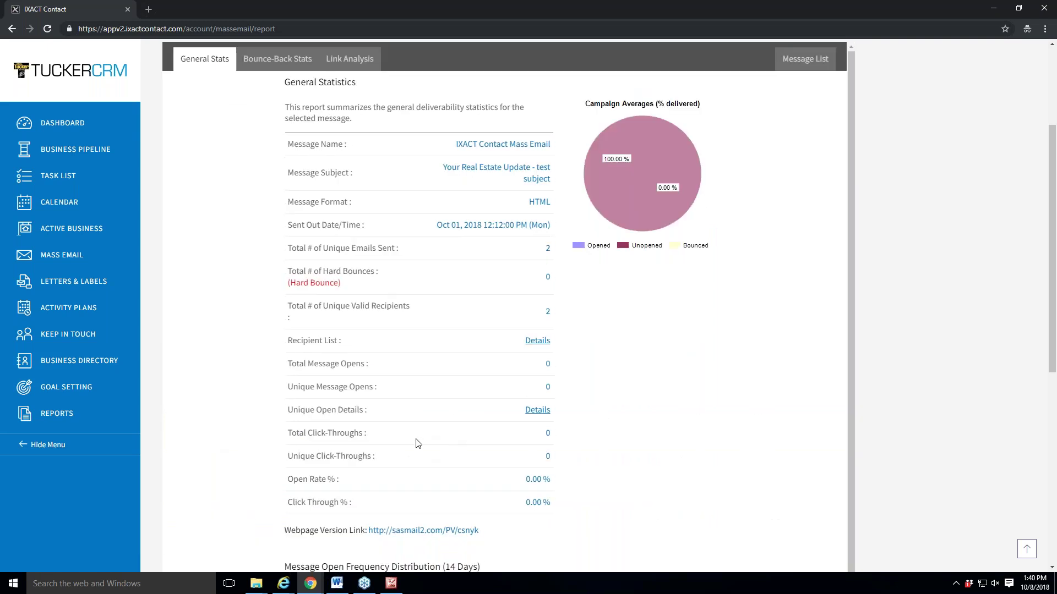
scroll(419, 444, down, 4)
scroll(417, 450, up, 3)
scroll(417, 450, up, 4)
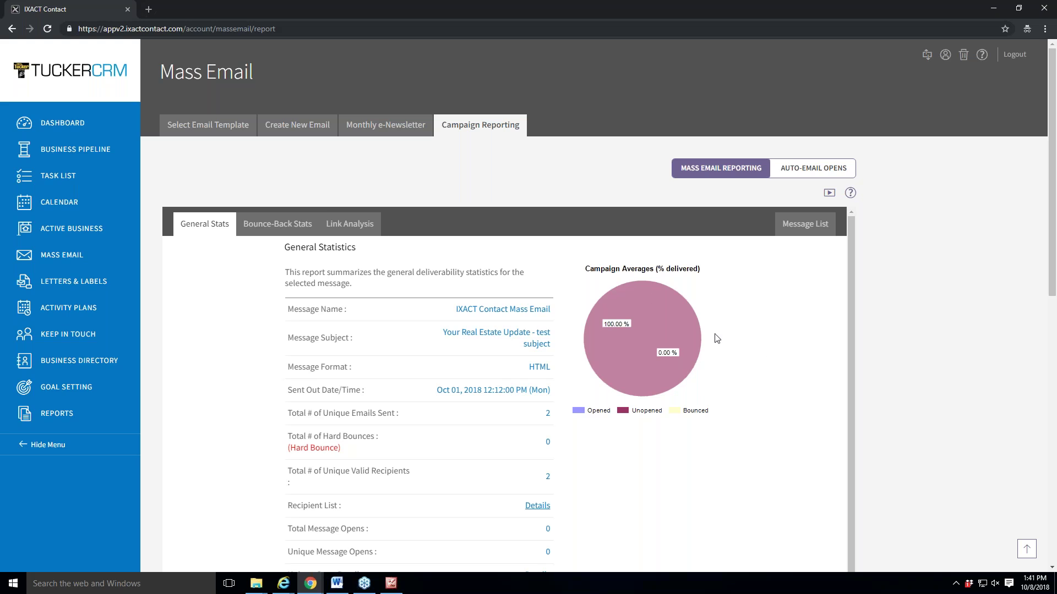
scroll(546, 424, down, 2)
click(76, 122)
Move the browser window aside to reveal the JAN–OCT 2018 deliverability summary window.
drag(628, 14, 1056, 31)
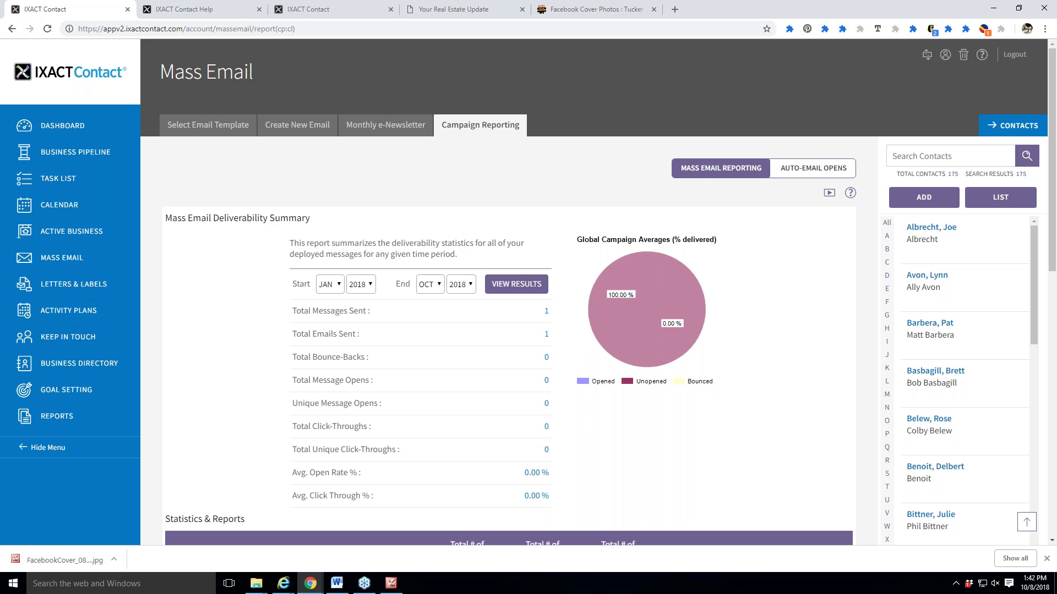
Review the Gmail TEST/PROOF MarketWatch email's F.C. Tucker banner, lead article and infographic.
click(312, 583)
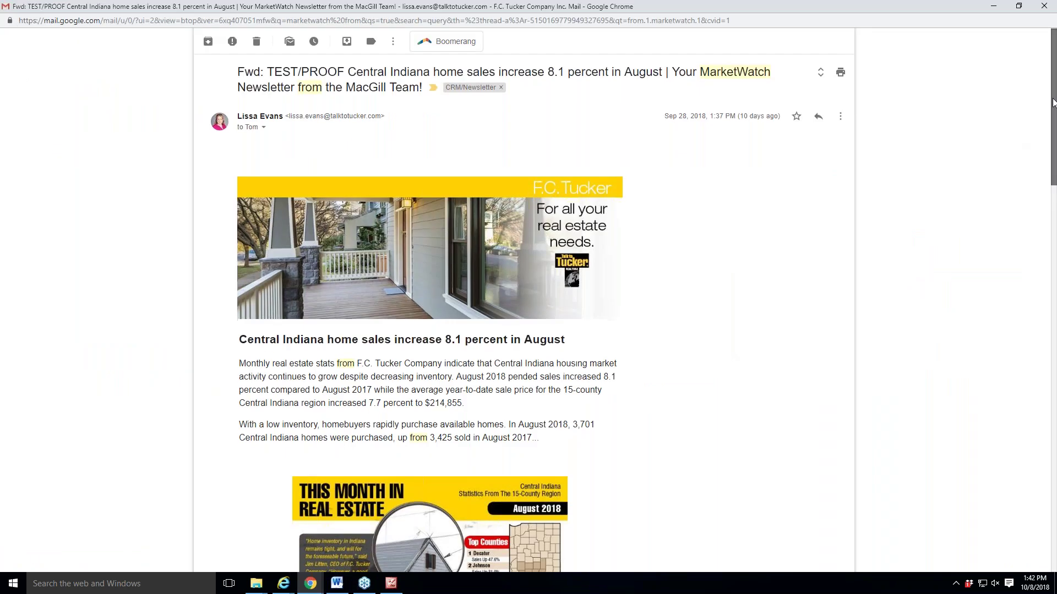
drag(1052, 103, 1053, 122)
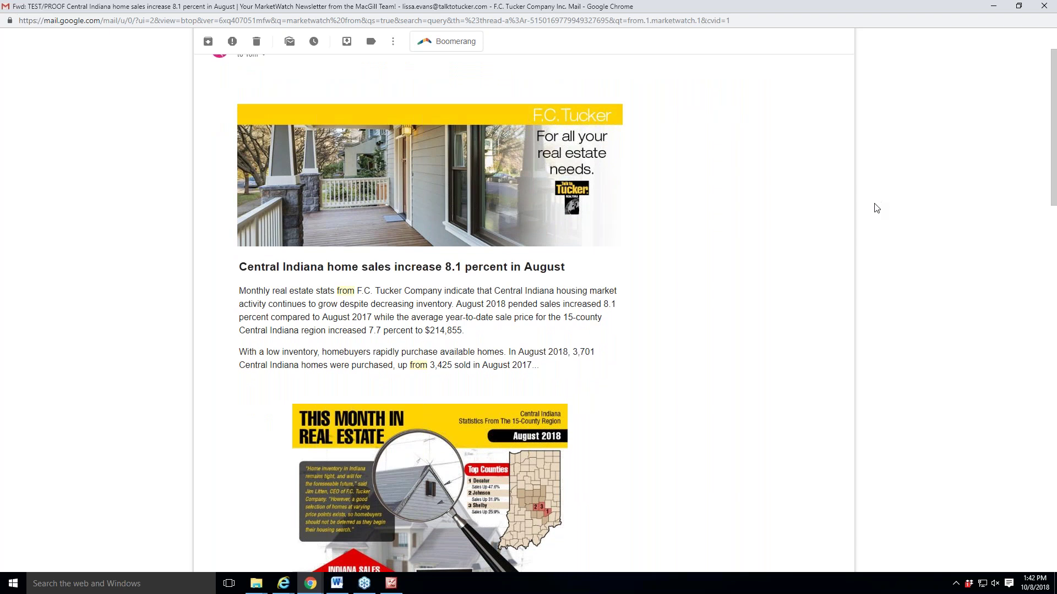
scroll(870, 234, down, 1)
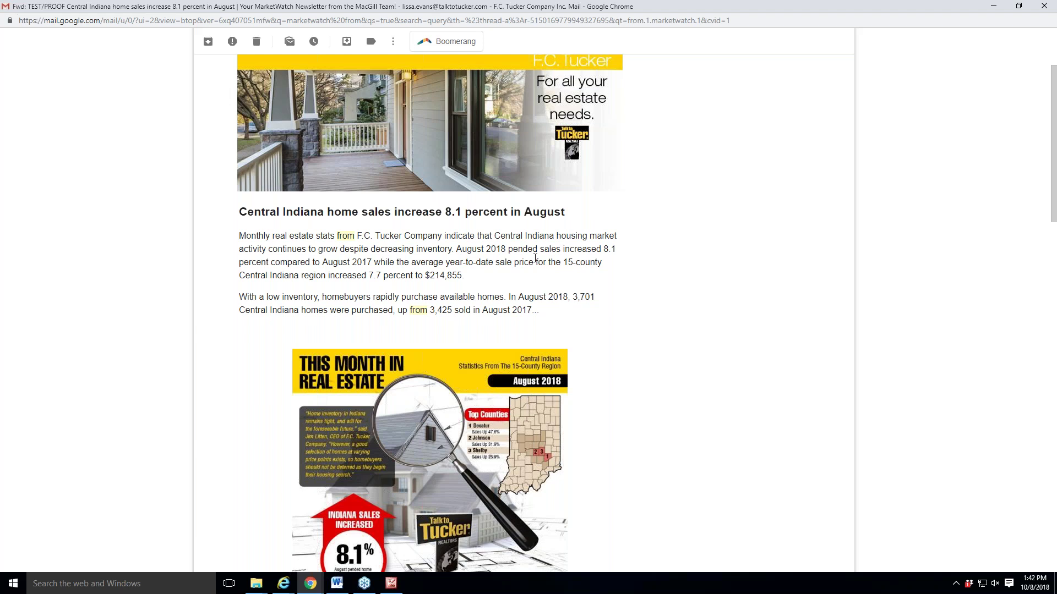
scroll(535, 258, down, 1)
scroll(535, 259, down, 1)
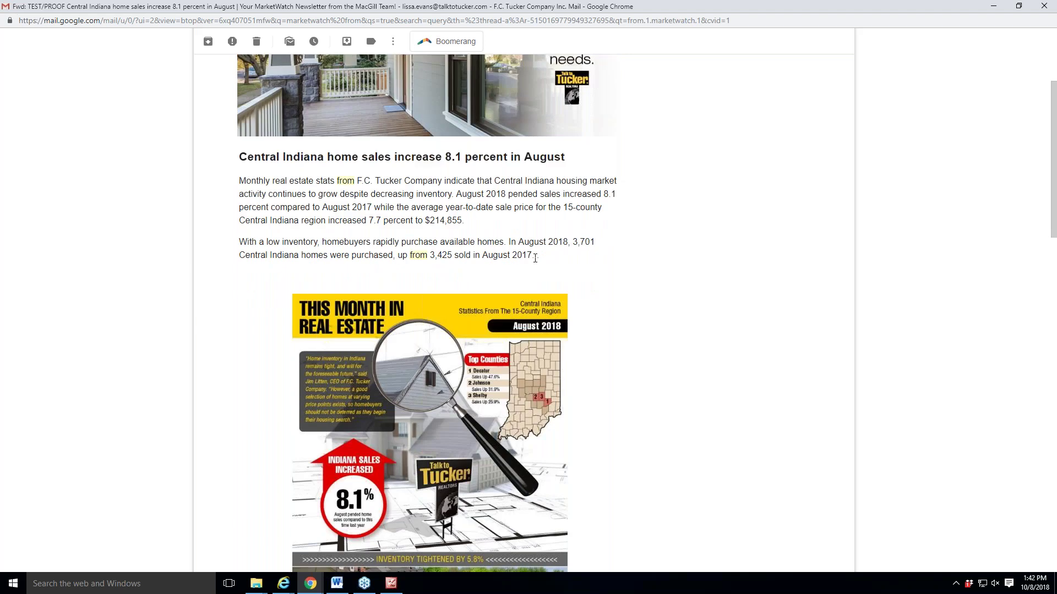
scroll(716, 283, down, 1)
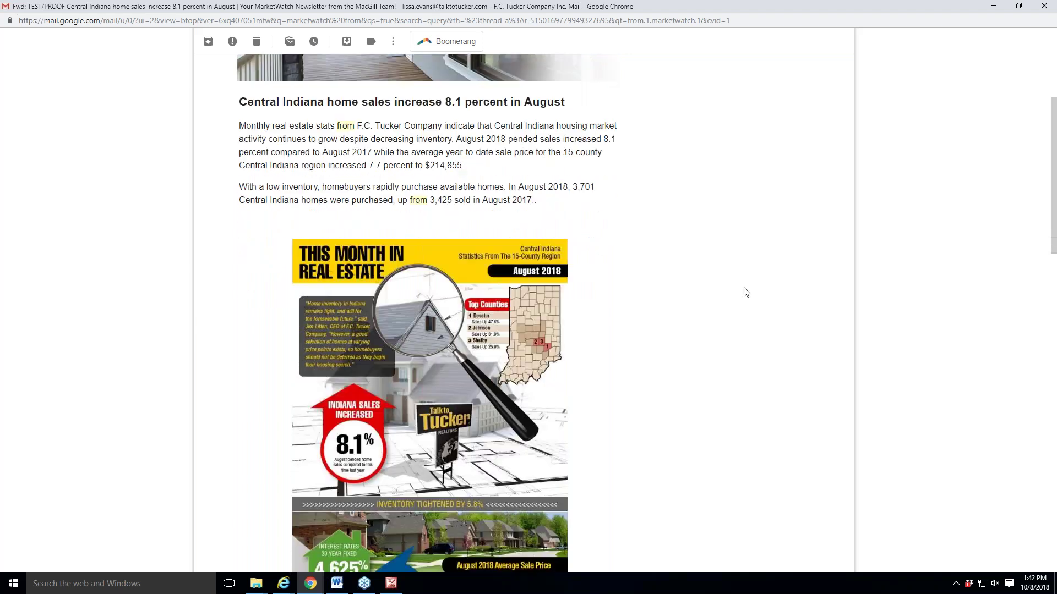
scroll(786, 356, down, 5)
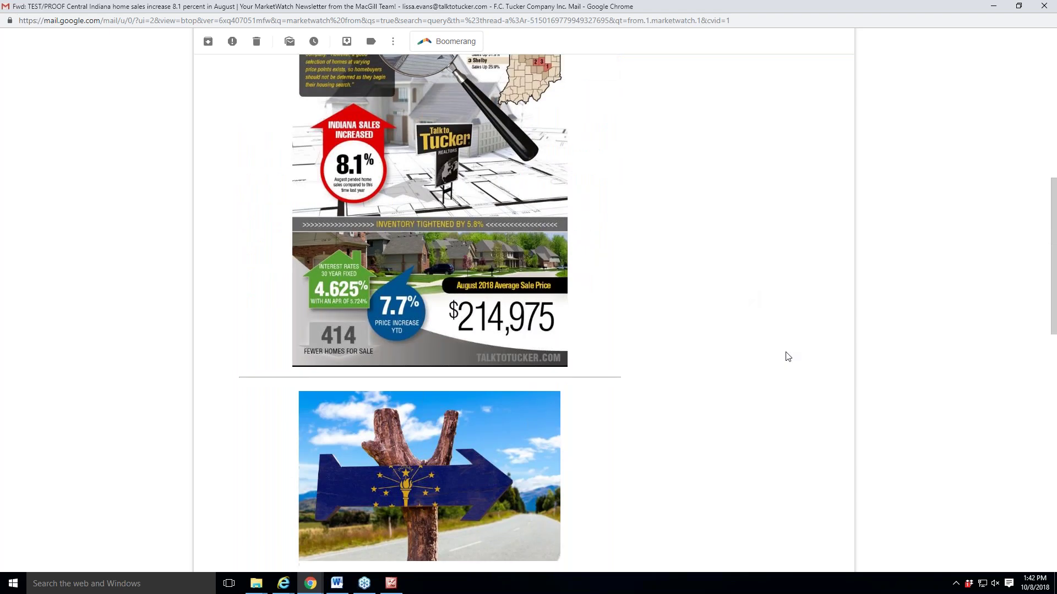
scroll(788, 351, down, 1)
scroll(788, 351, up, 4)
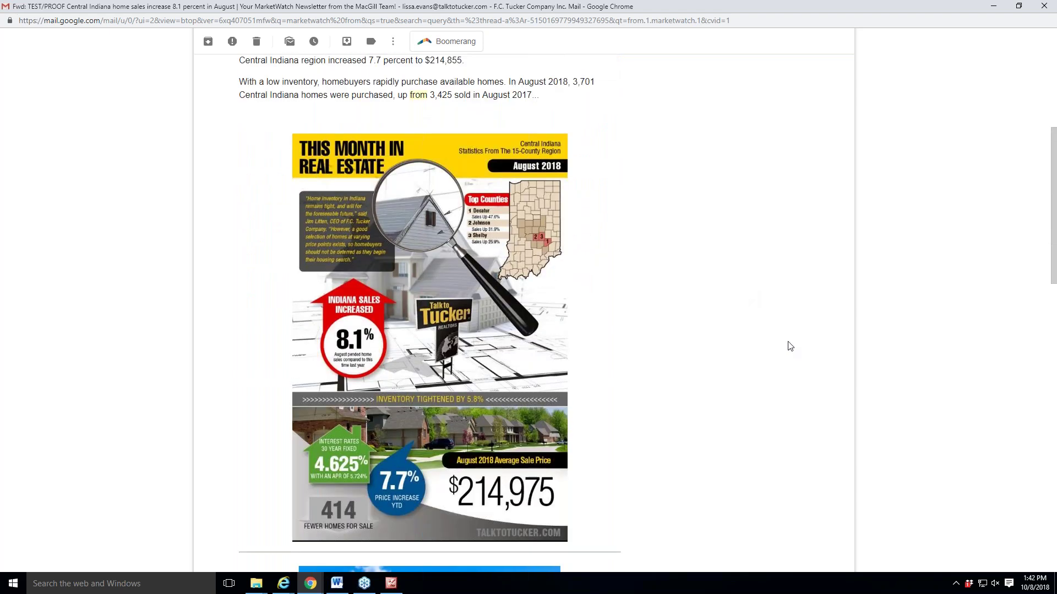
scroll(790, 346, up, 4)
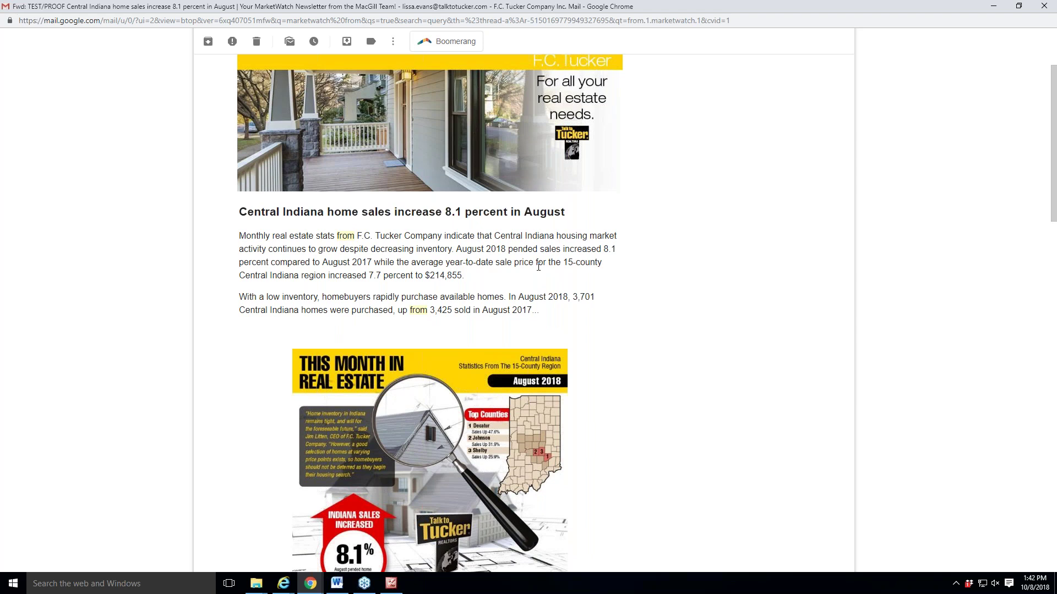
scroll(539, 289, down, 1)
scroll(698, 318, down, 5)
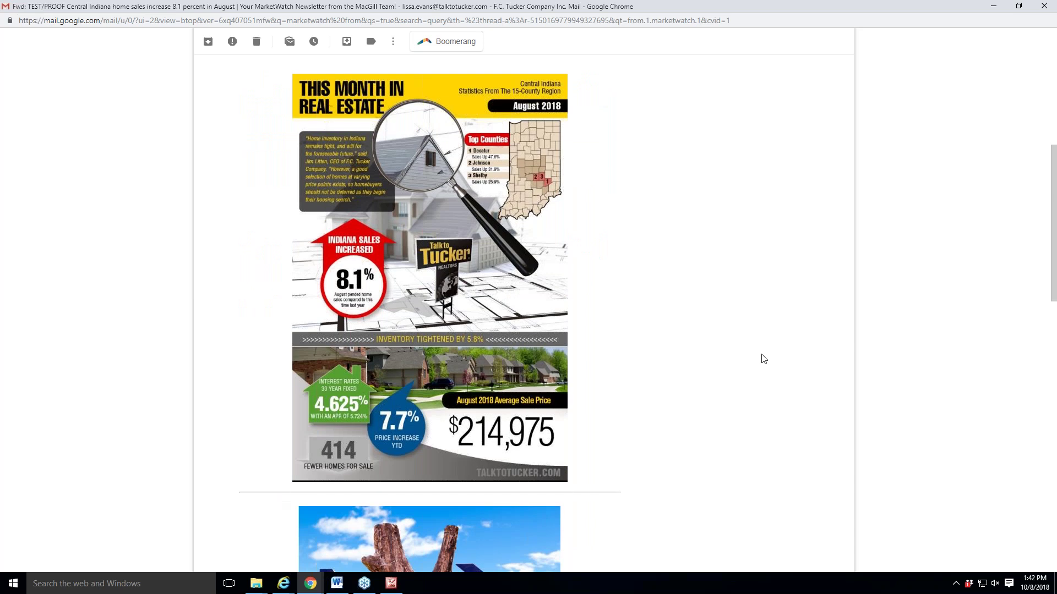
scroll(763, 356, up, 1)
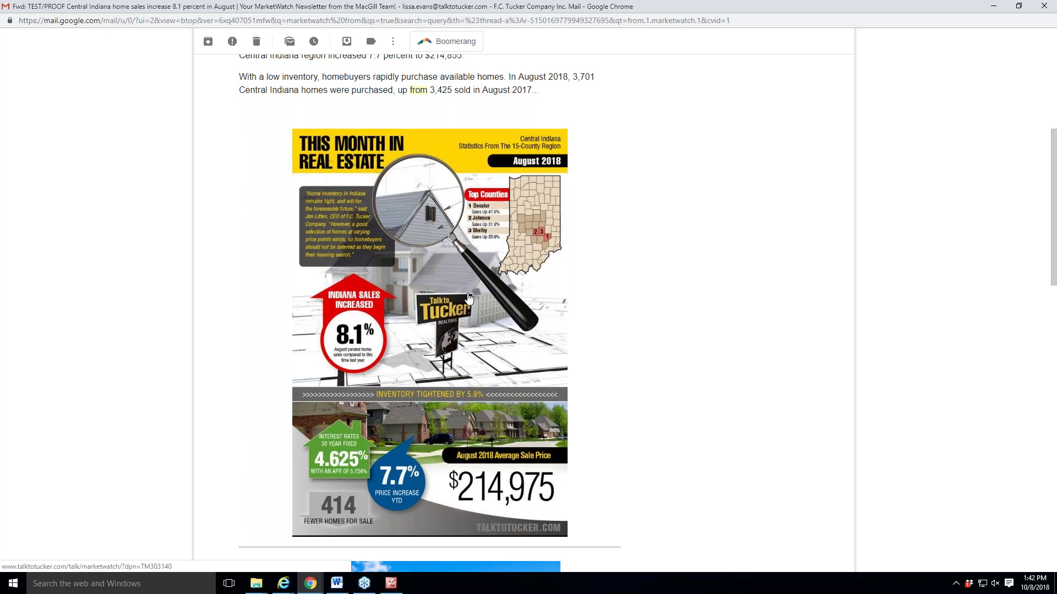
Open the infographic's Central Indiana home sales article on TalkToTucker.com and read through it.
click(469, 298)
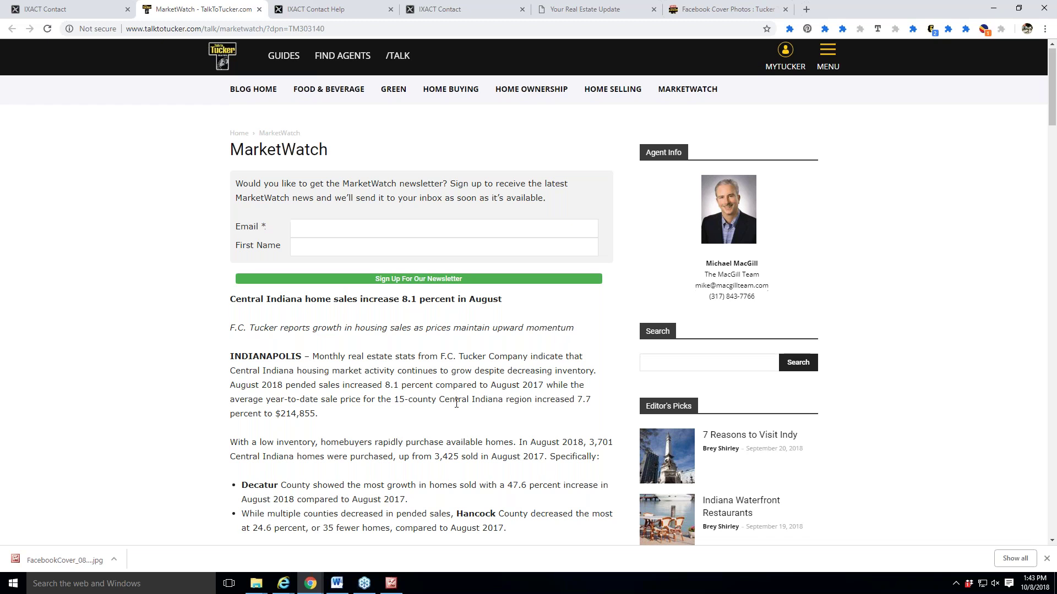
scroll(456, 404, down, 3)
scroll(457, 404, down, 5)
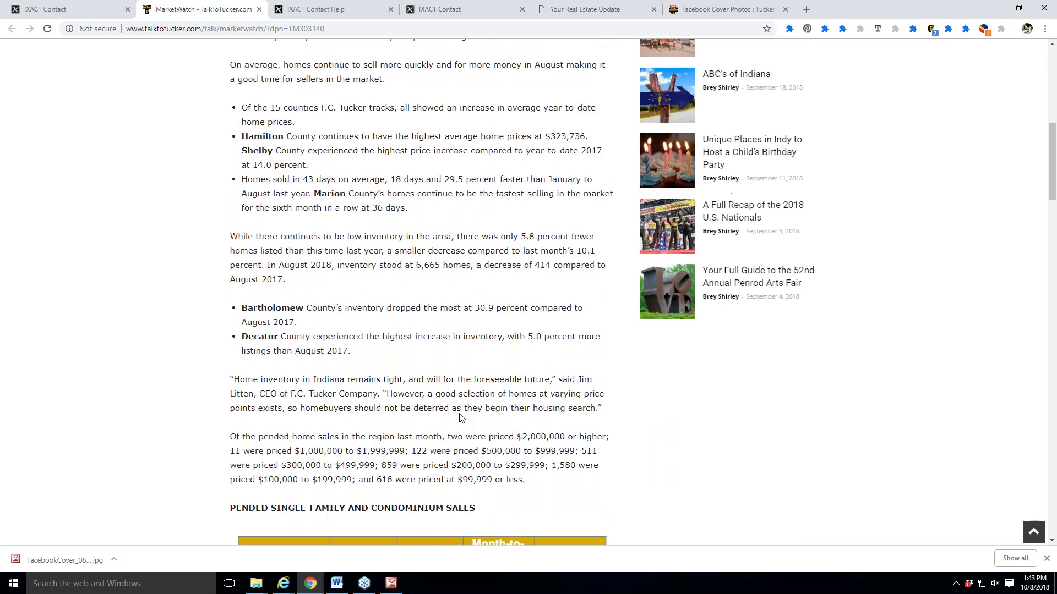
scroll(456, 403, up, 6)
scroll(320, 77, up, 2)
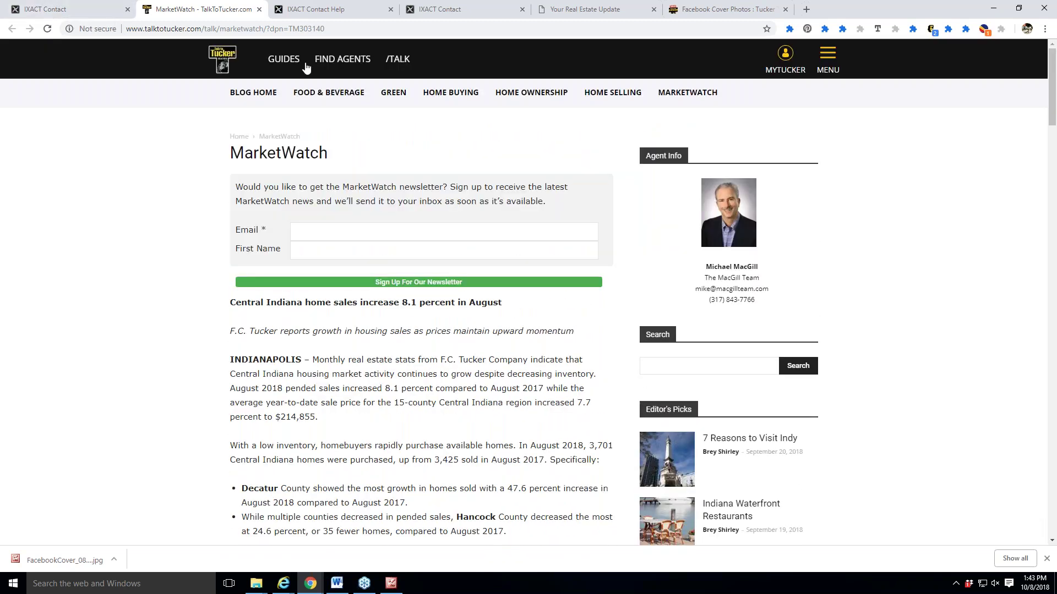
click(71, 9)
click(192, 6)
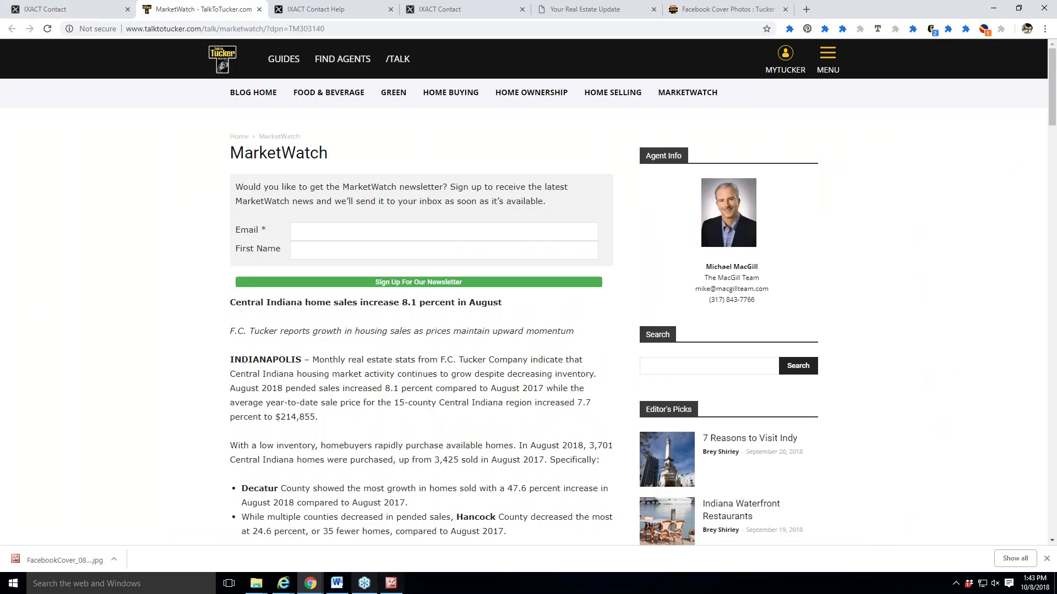
Bring the forwarded newsletter proof email forward and scroll through it once more.
mouse_move(331, 583)
click(413, 534)
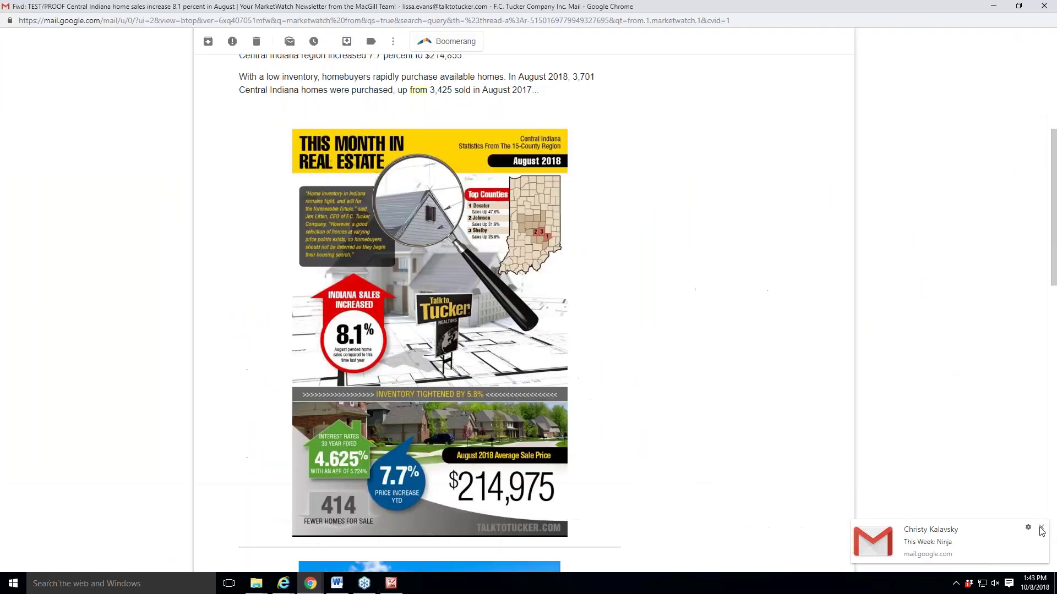
scroll(835, 466, down, 7)
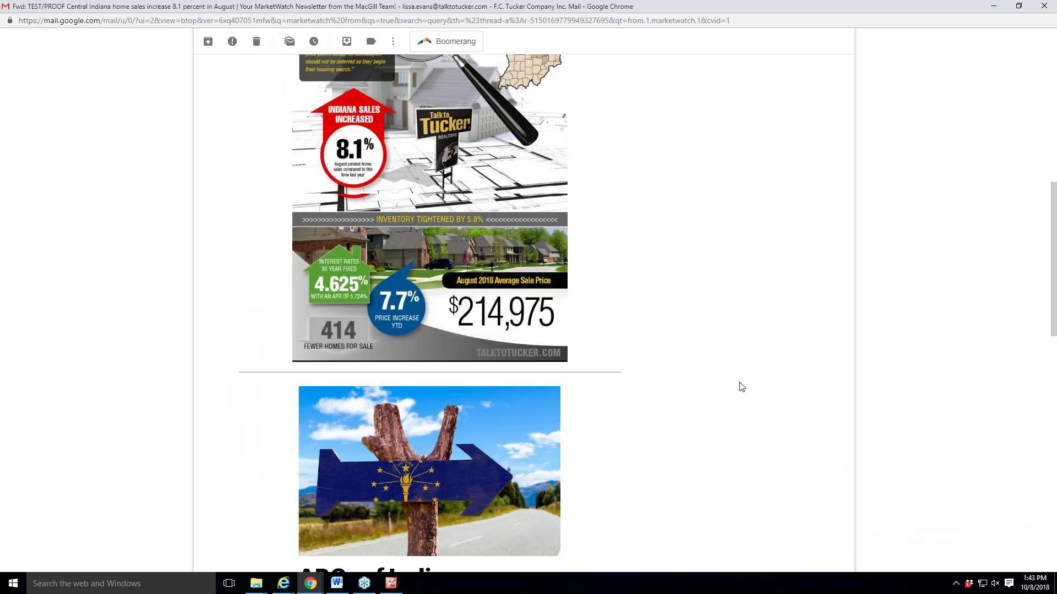
scroll(796, 301, down, 1)
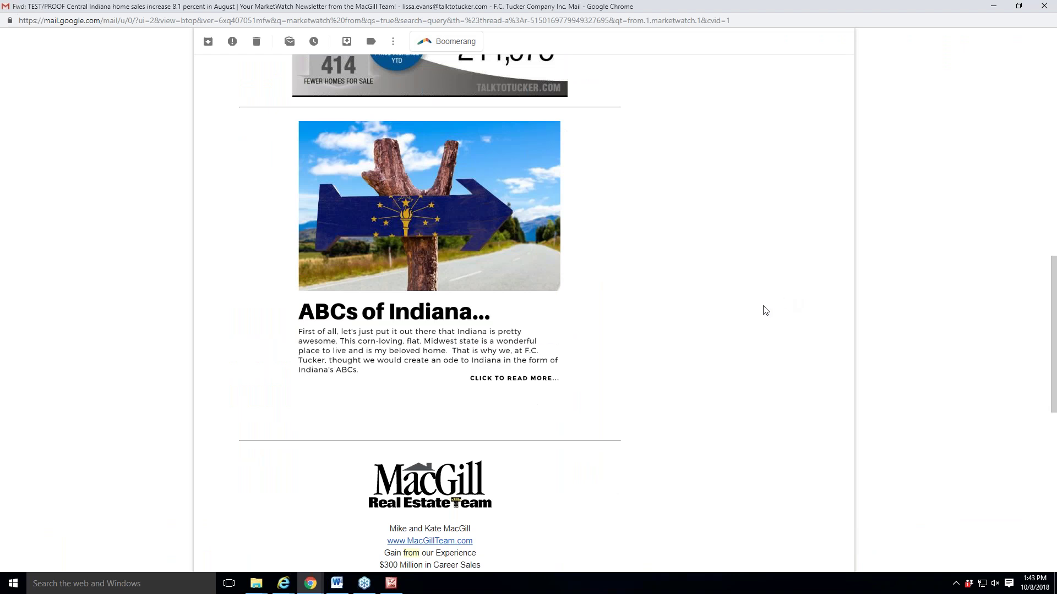
scroll(762, 309, down, 5)
scroll(780, 328, up, 12)
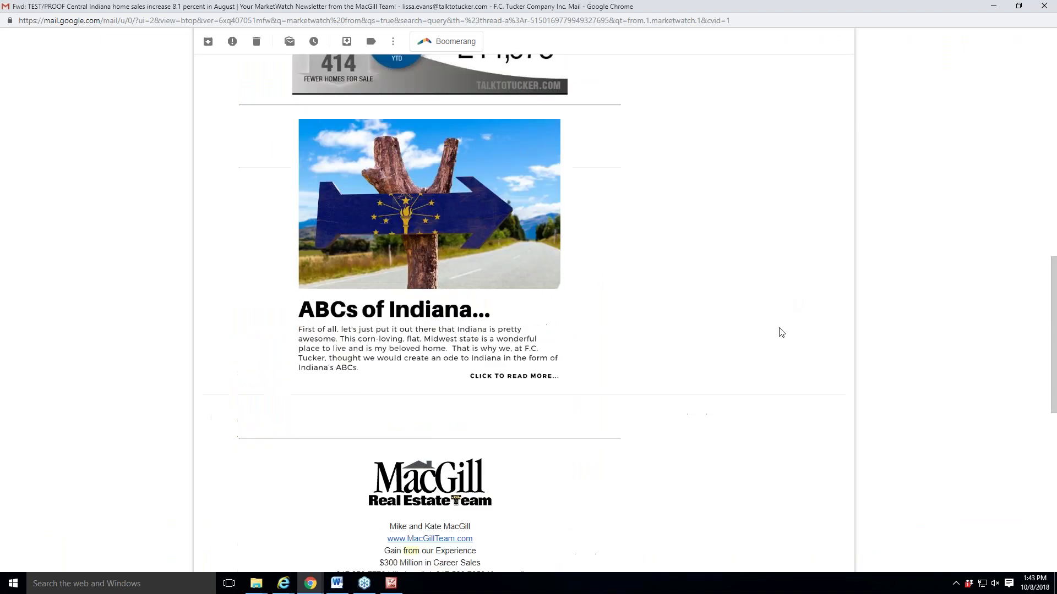
scroll(795, 344, up, 7)
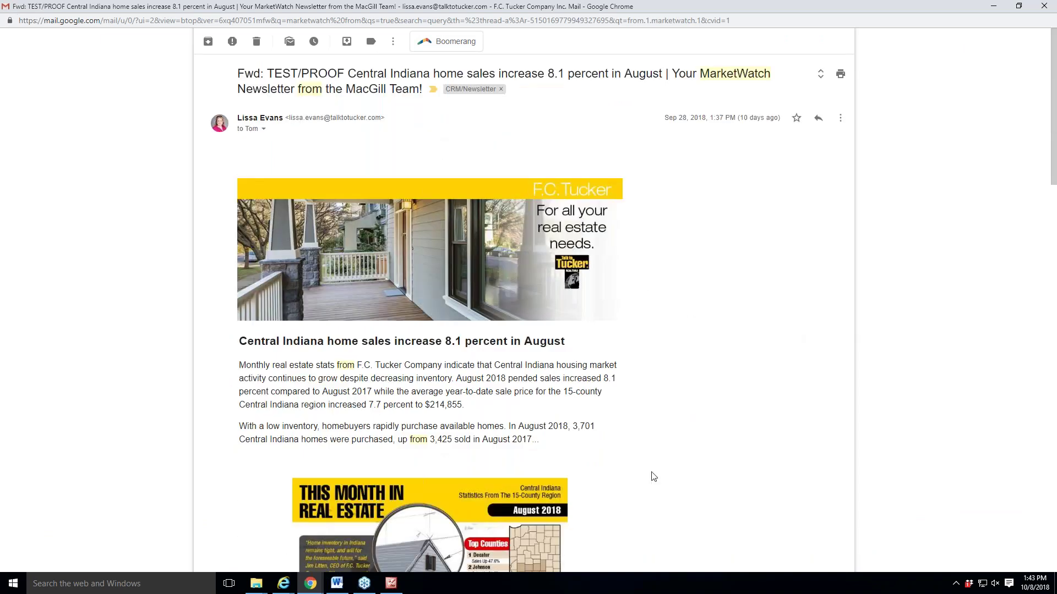
Minimize the forwarded proof email window.
click(344, 586)
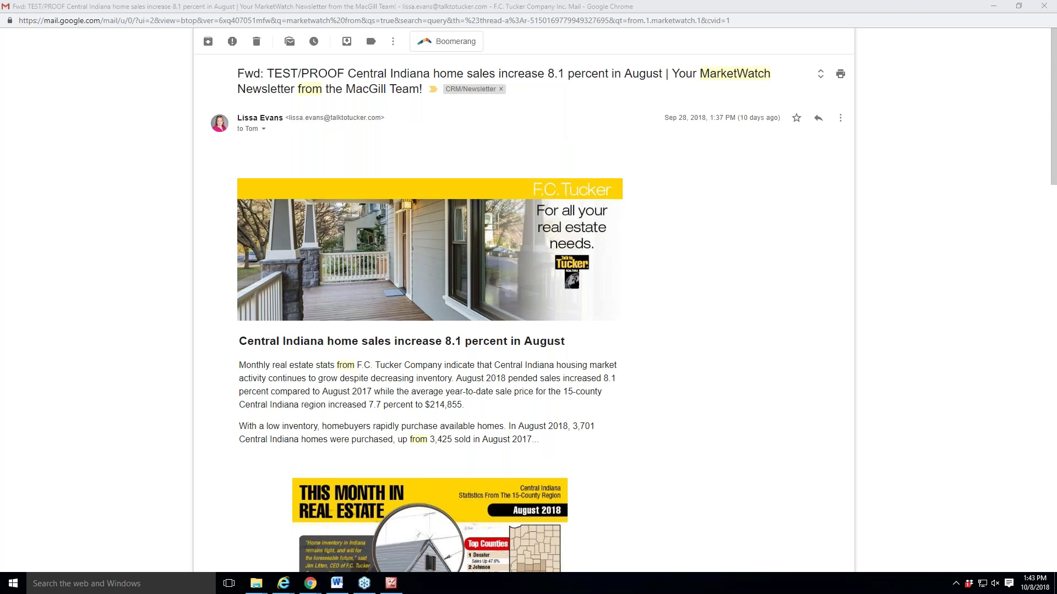
click(990, 6)
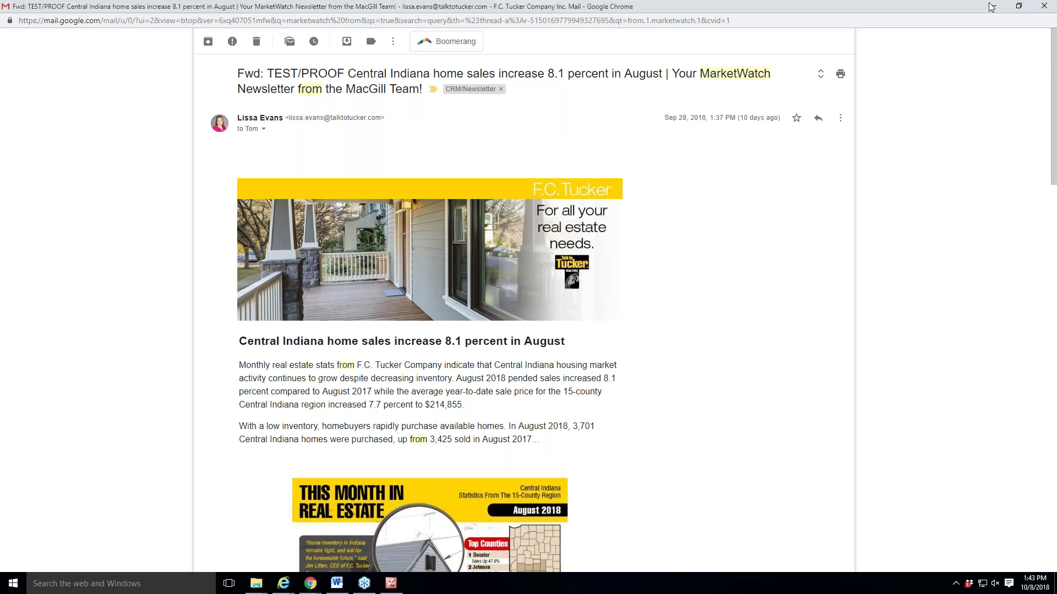
click(991, 7)
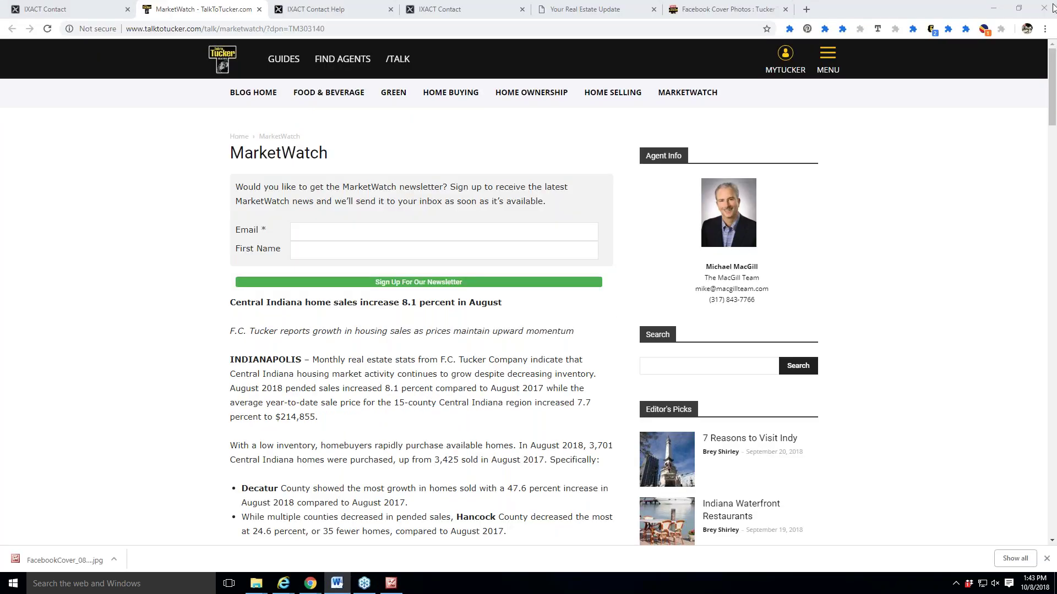
Show the FC Tucker Marketing Report SOW maximized in Word at its Mass Email screenshot.
click(79, 5)
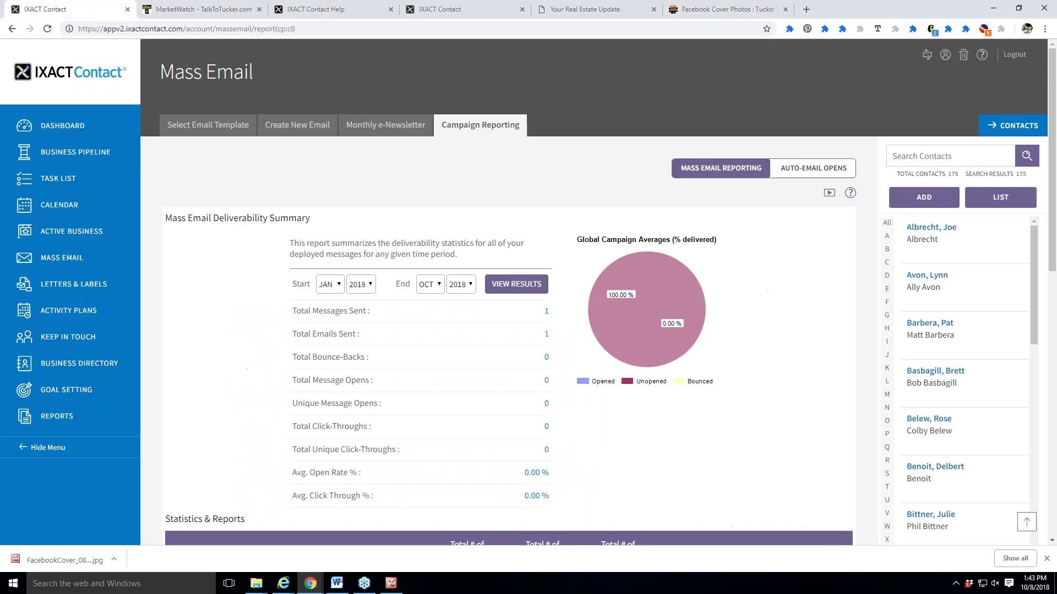
click(337, 584)
double_click(509, 51)
scroll(887, 402, up, 2)
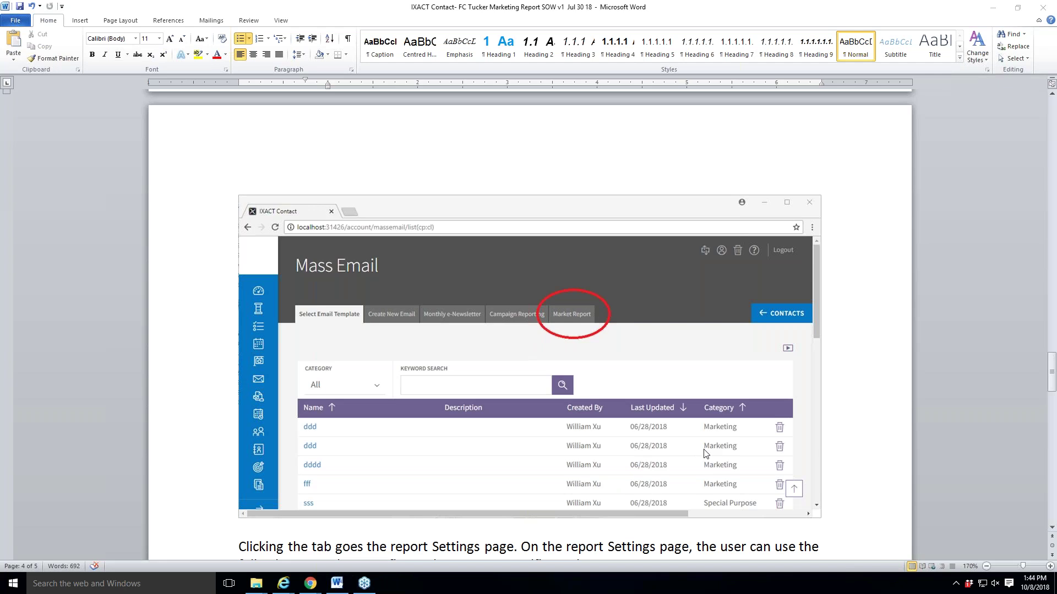
Minimize Word, then Alt+Tab back to the SOW's Market Report settings mockup.
click(337, 583)
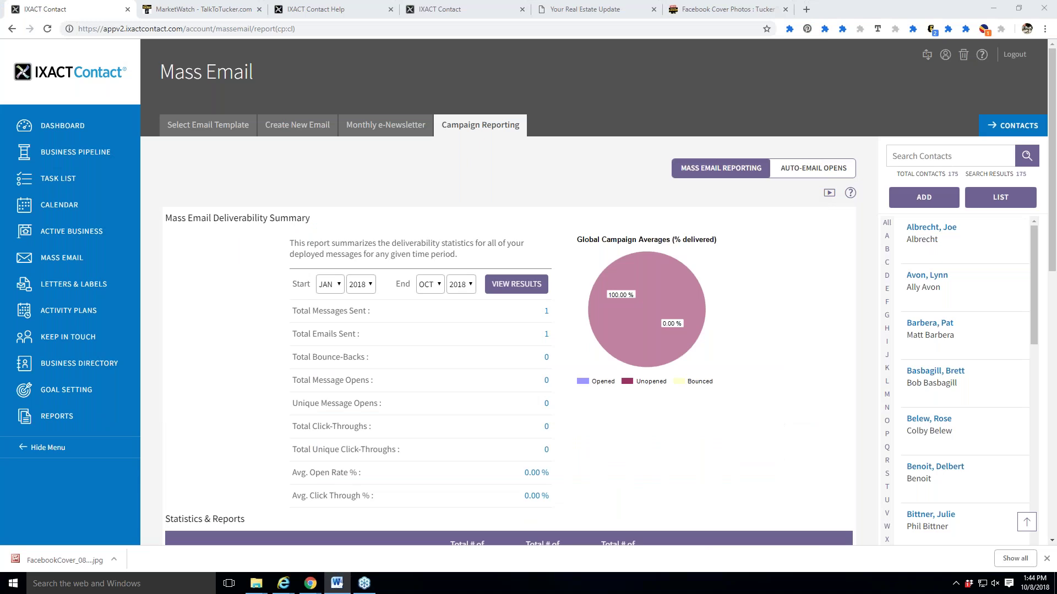
key(alt+Tab)
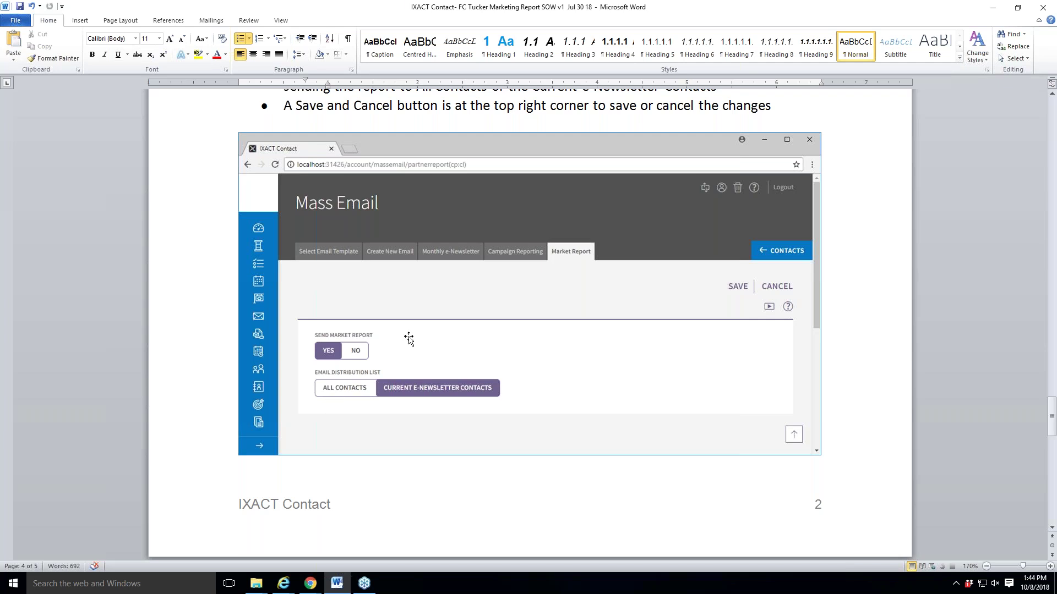
Minimize the Word SOW with Super+Down to reveal the JAN–OCT 2018 Deliverability Summary.
key(super+Down)
key(super+Down)
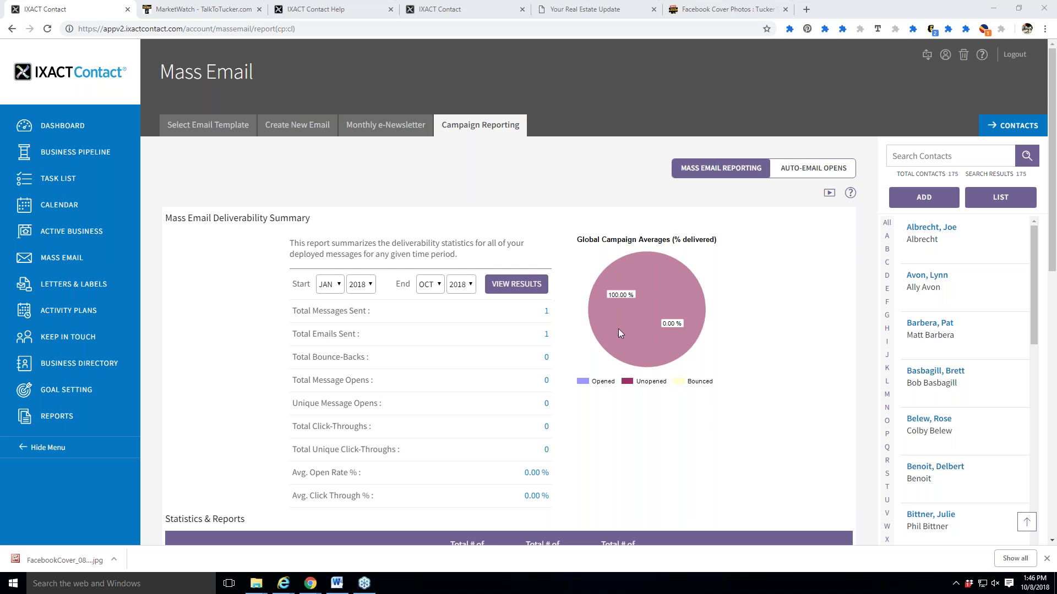
Go from the Monthly e-Newsletter form to the Keep In Touch configuration page via the sidebar.
click(567, 169)
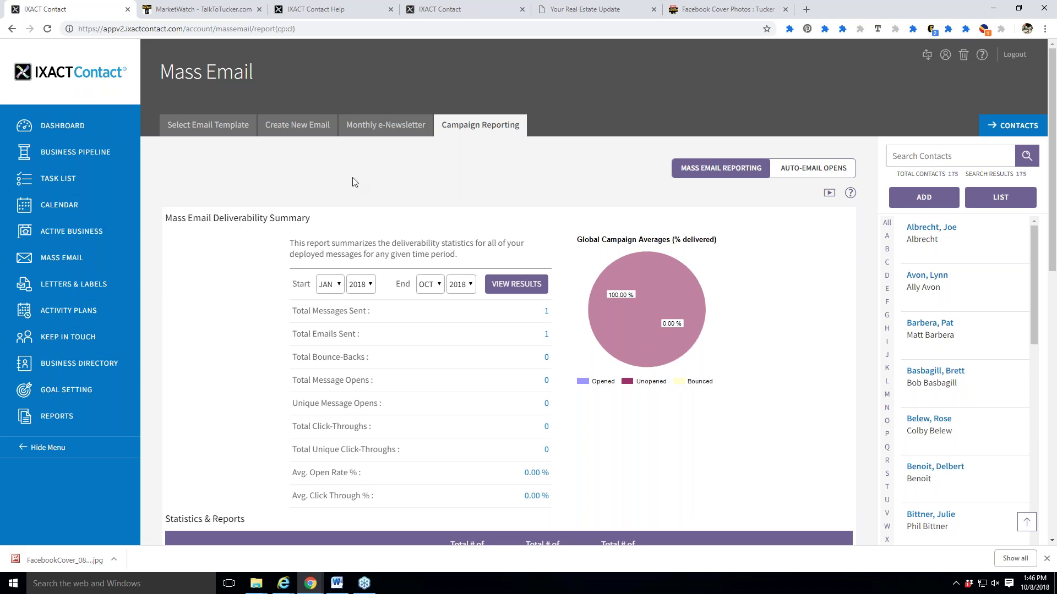
click(367, 135)
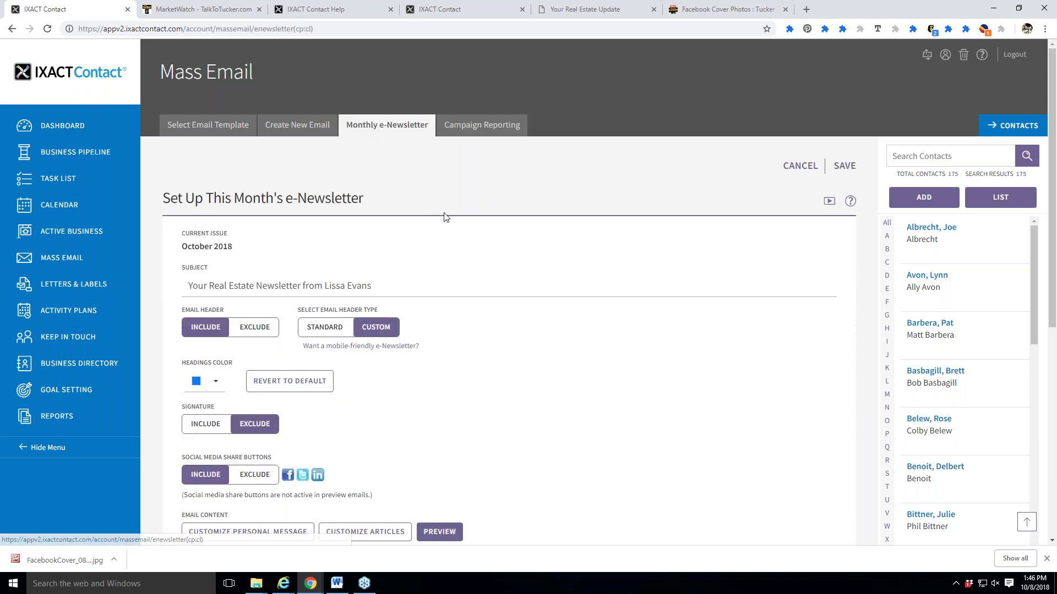
scroll(608, 430, down, 7)
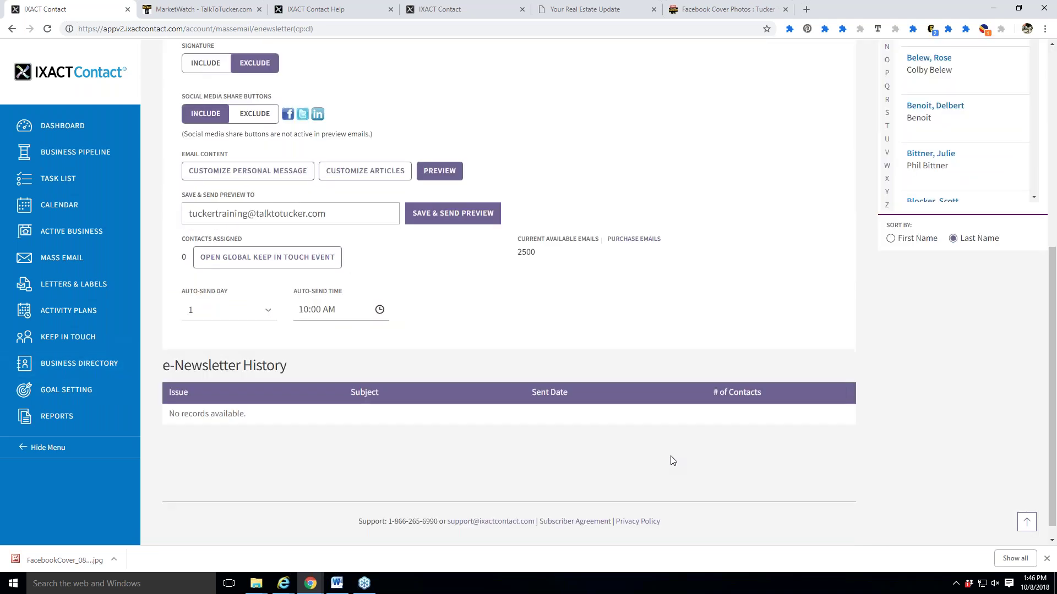
click(64, 340)
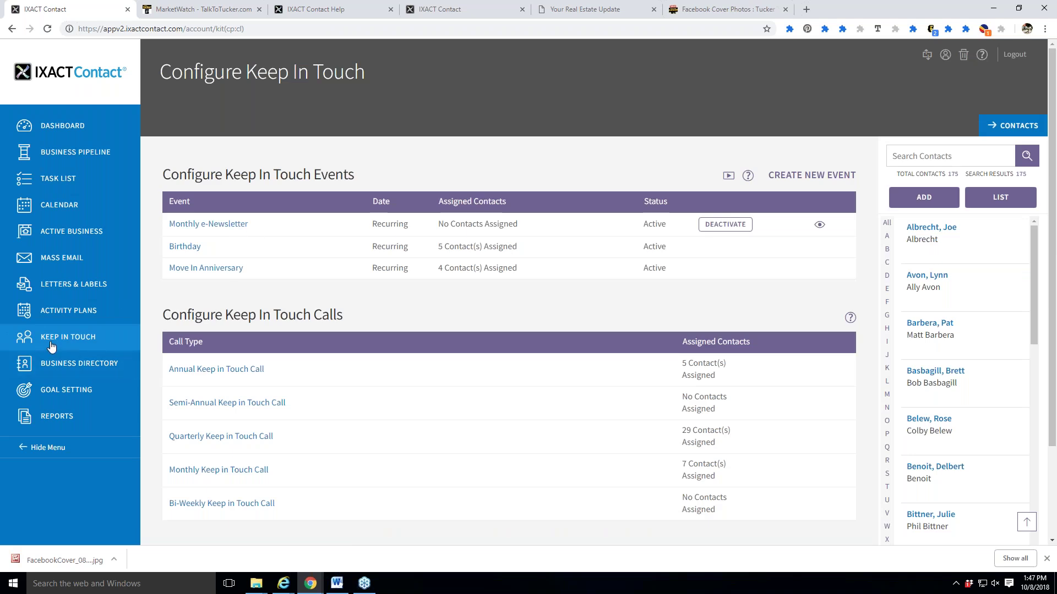
Open the Monthly e-Newsletter event and launch the Choose Contacts Who Are Participating picker.
click(208, 230)
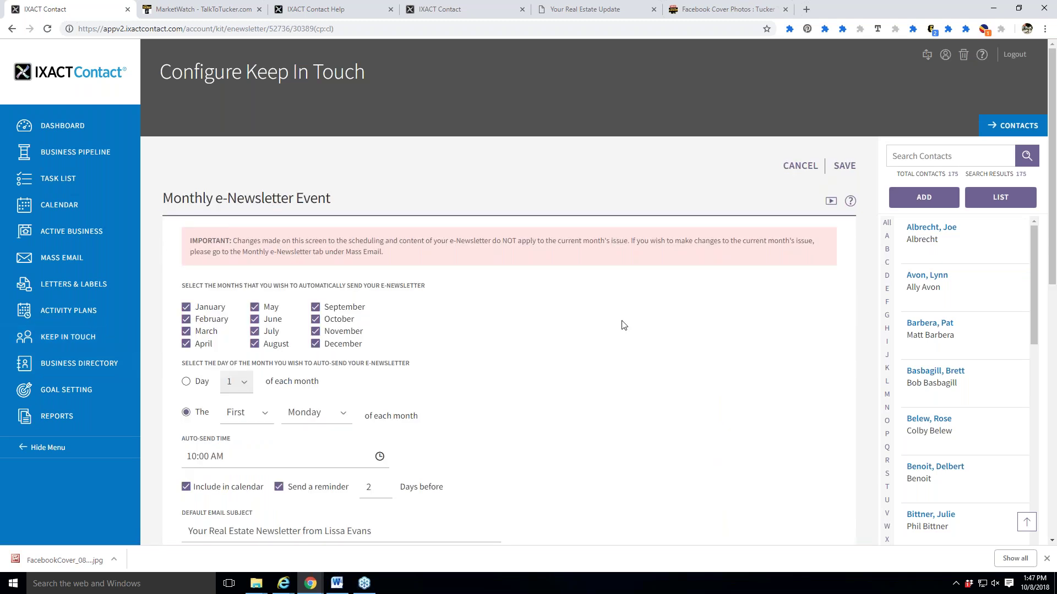
scroll(551, 352, down, 15)
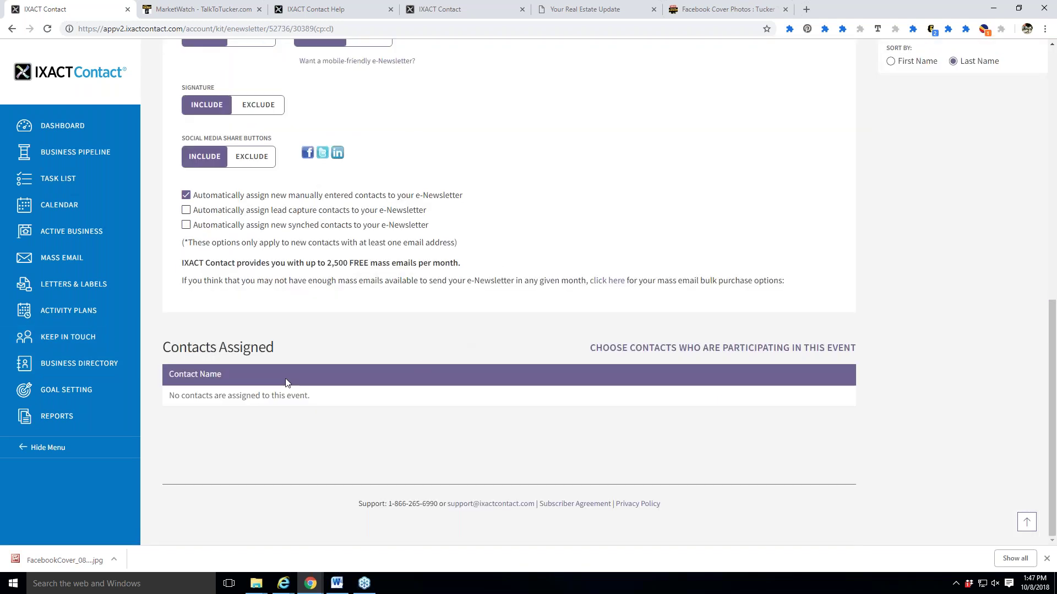
click(739, 352)
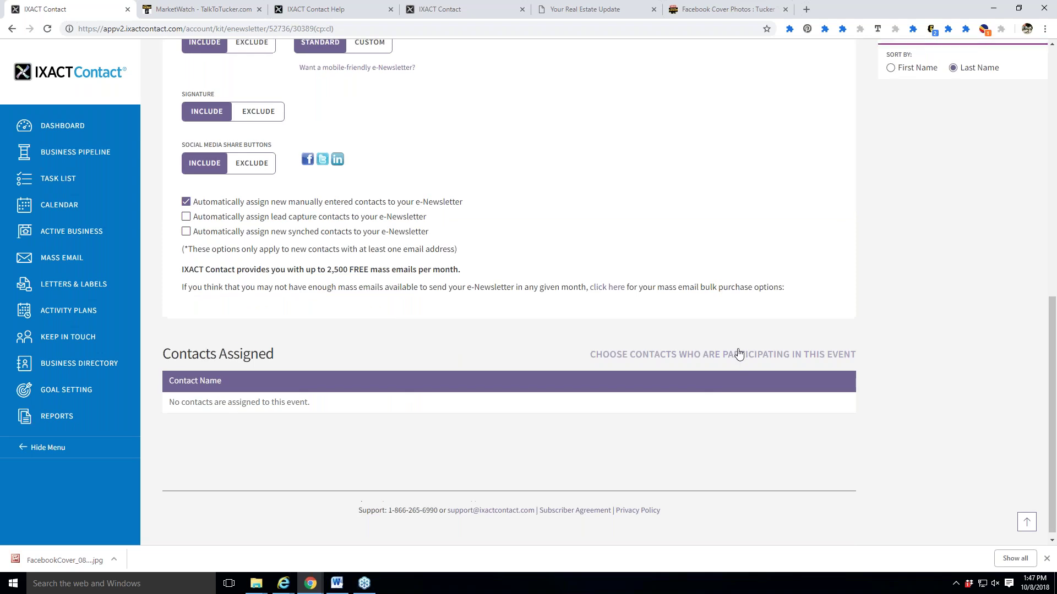
scroll(738, 358, down, 5)
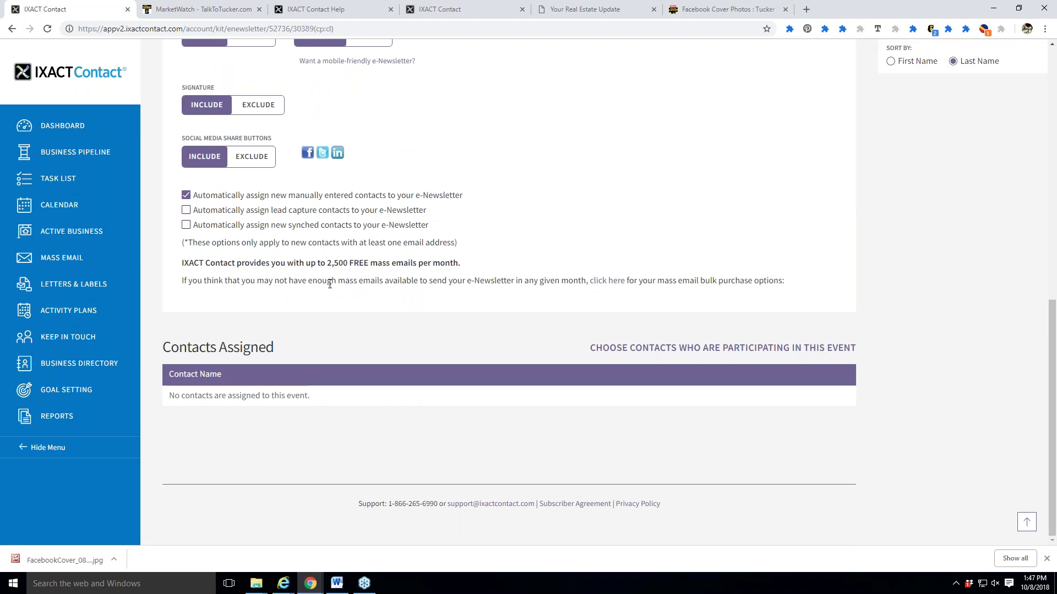
click(722, 348)
scroll(548, 338, up, 2)
scroll(549, 338, down, 2)
List all 19 contacts under All in Select Contacts, select them all, then clear the selection.
click(733, 354)
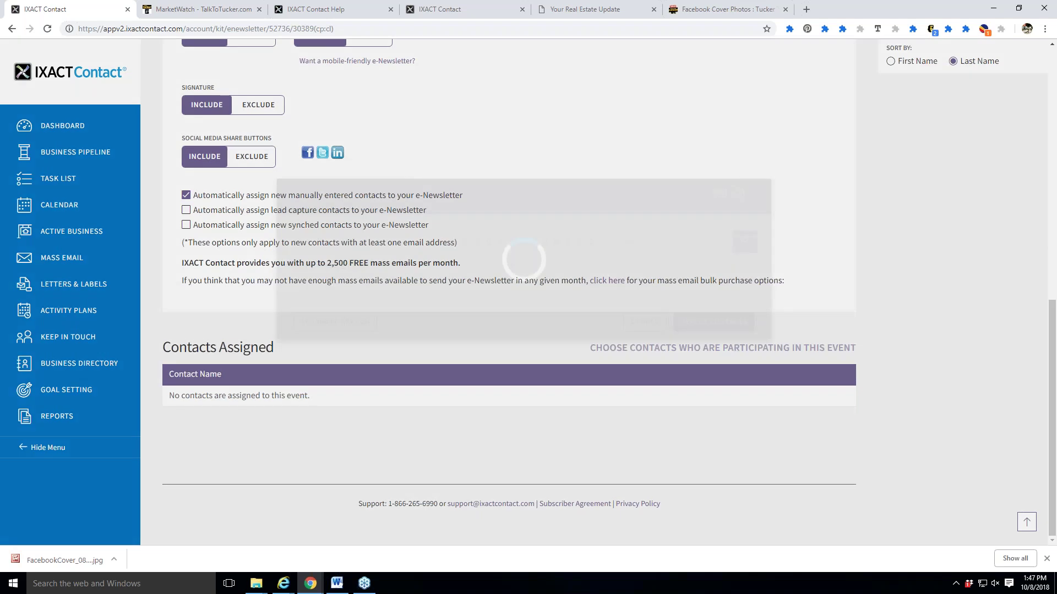
click(296, 171)
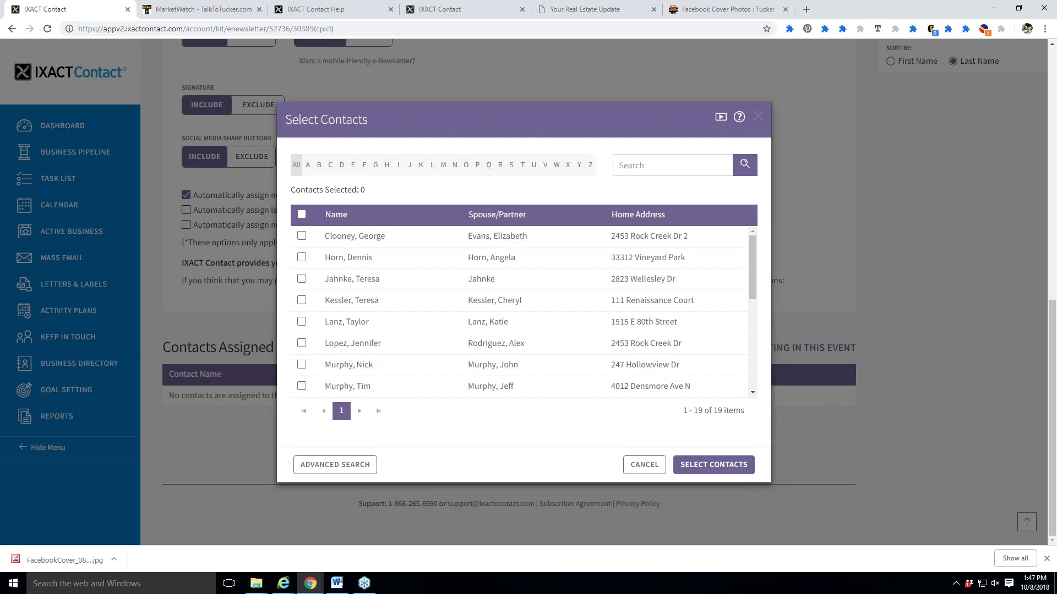
click(302, 214)
scroll(542, 345, down, 5)
scroll(550, 392, up, 5)
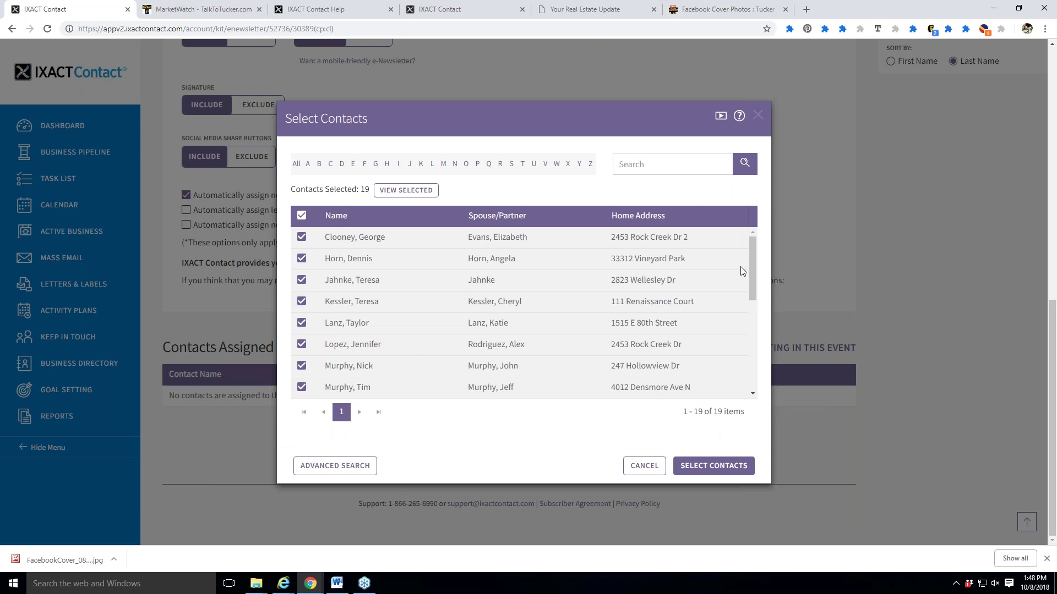
drag(752, 280, 753, 368)
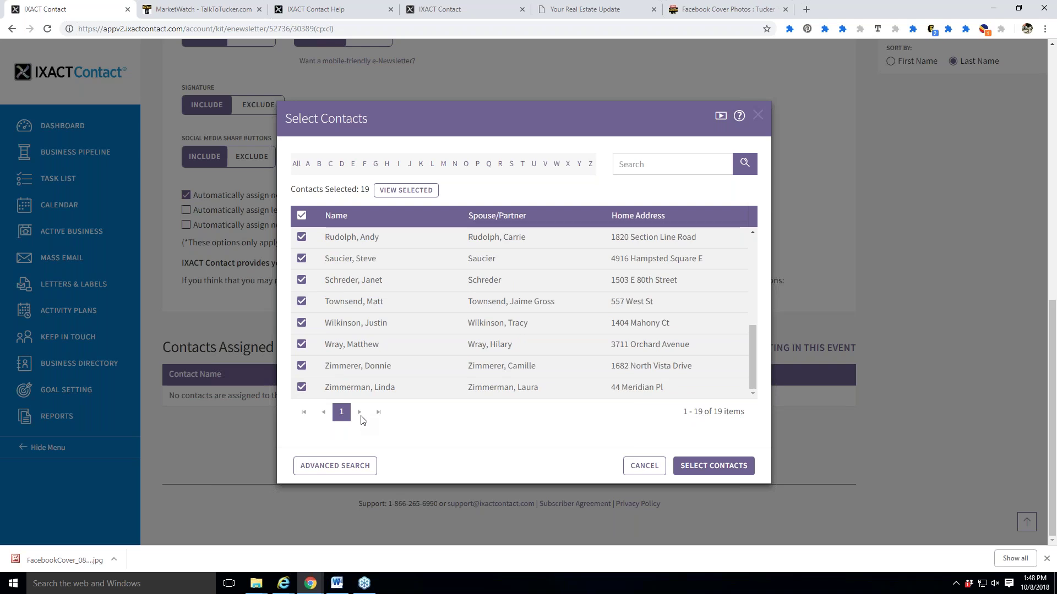
scroll(363, 392, up, 5)
scroll(363, 392, up, 5)
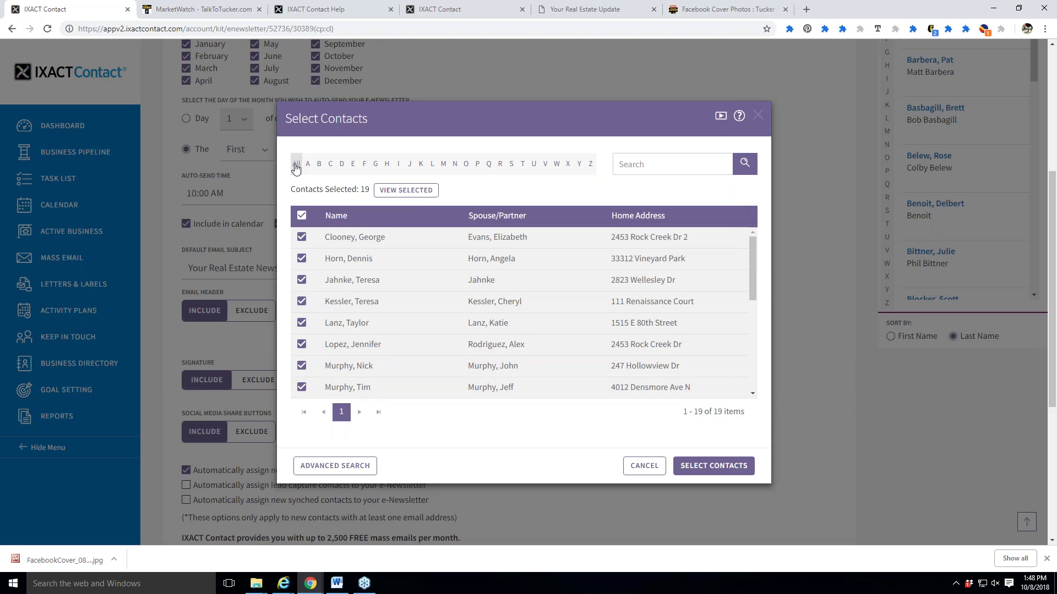
click(302, 215)
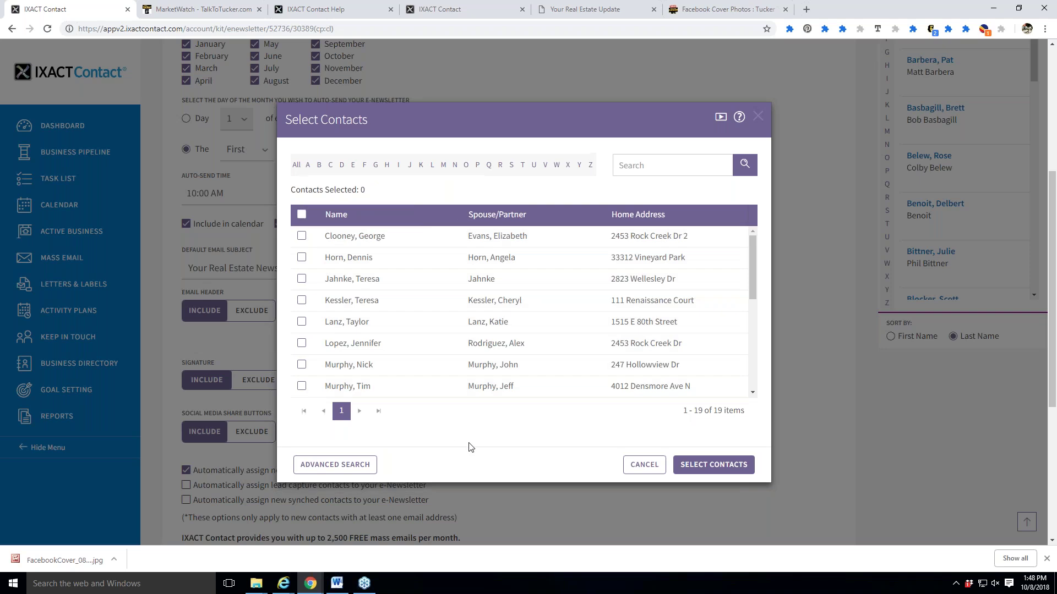
Switch Select Contacts to a criteria search and open the Contact Groups options.
click(347, 467)
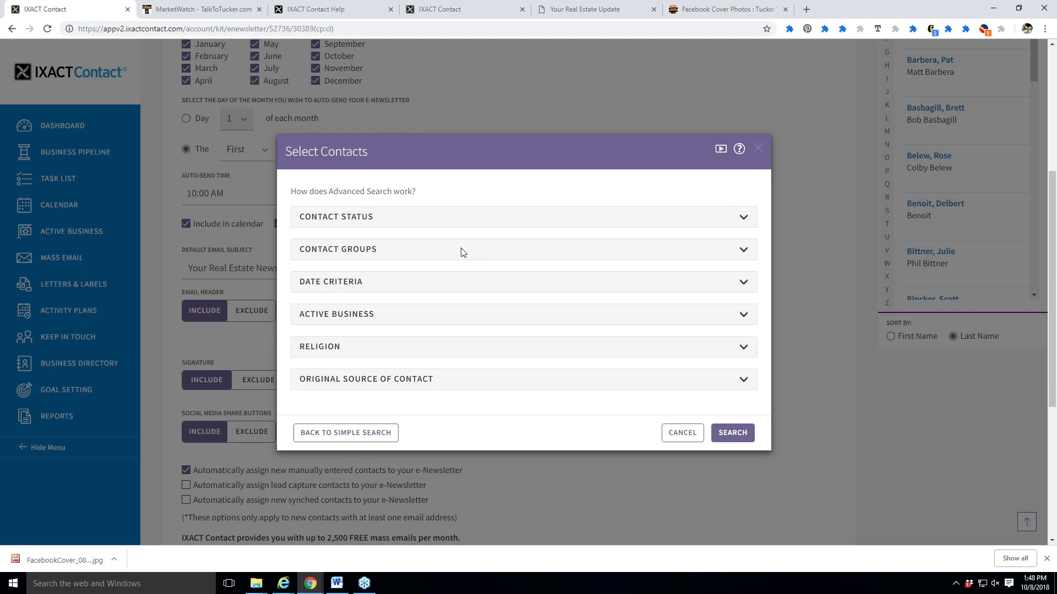
click(461, 249)
click(315, 264)
click(316, 279)
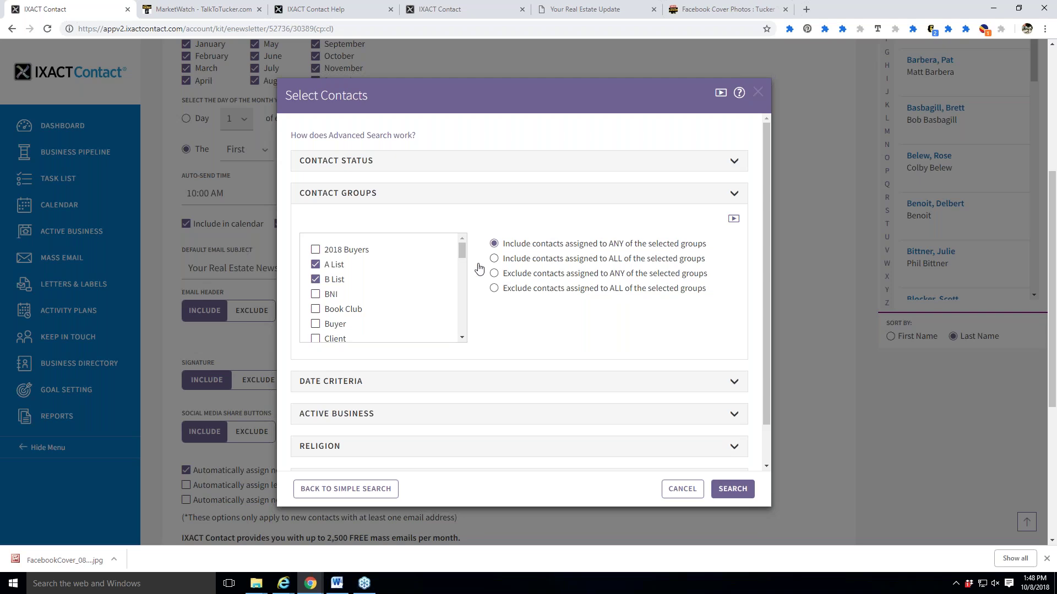
click(316, 280)
drag(462, 251, 472, 343)
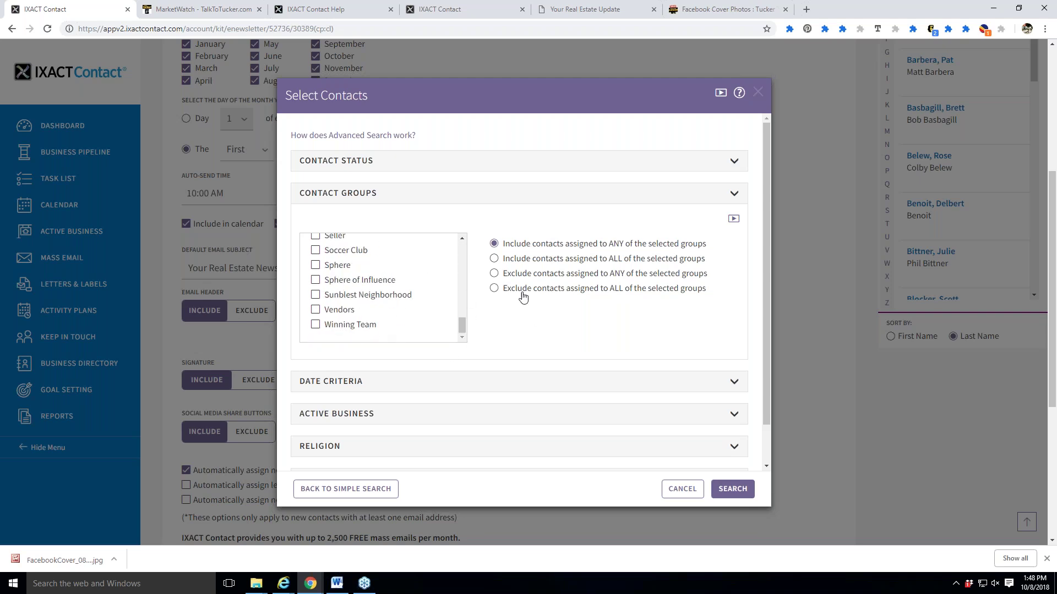
scroll(389, 305, up, 2)
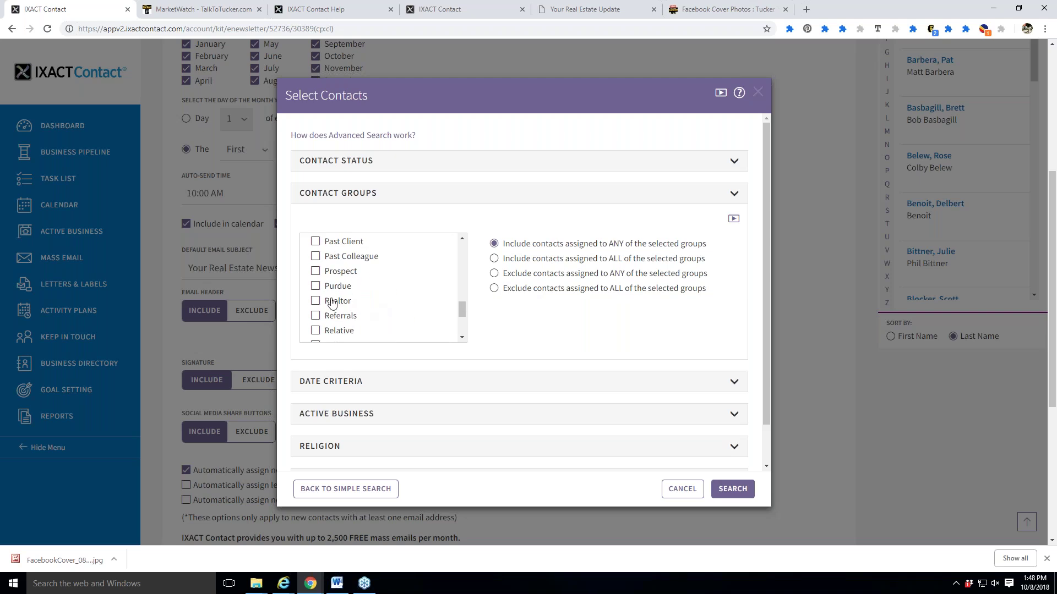
Exclude the Realtor and Vendors groups and run the search, finding 18 contacts.
click(317, 302)
scroll(385, 302, down, 4)
click(317, 311)
scroll(384, 314, up, 2)
scroll(385, 315, up, 4)
scroll(422, 311, down, 5)
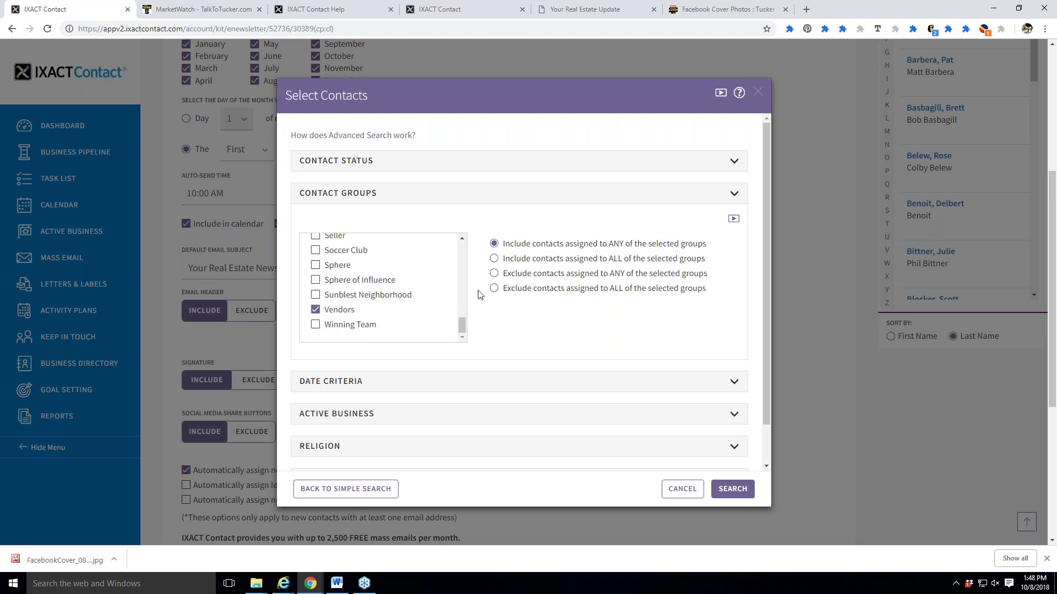
click(605, 279)
scroll(338, 314, up, 3)
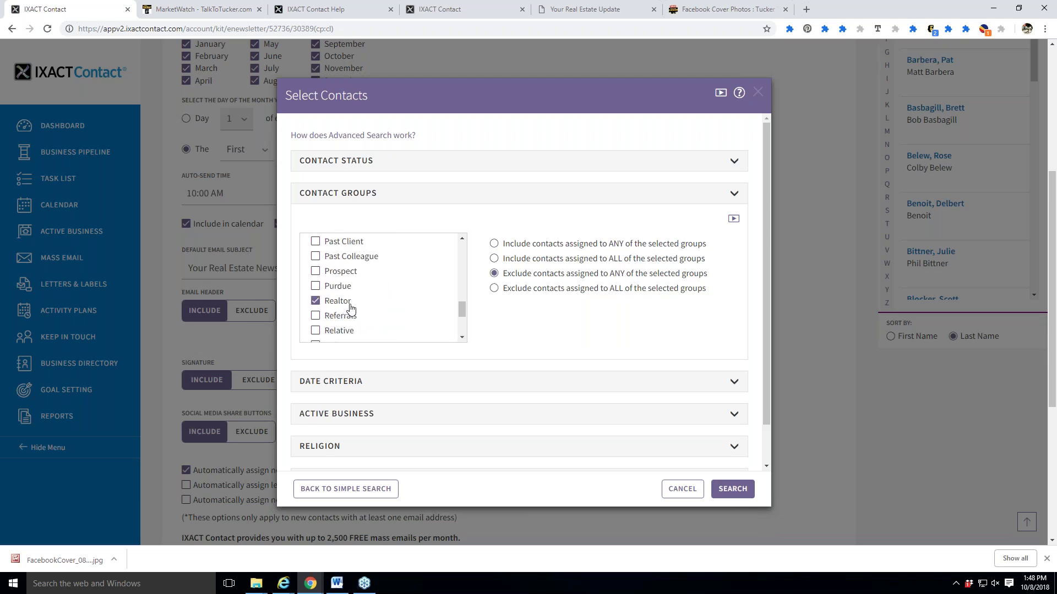
scroll(660, 330, down, 1)
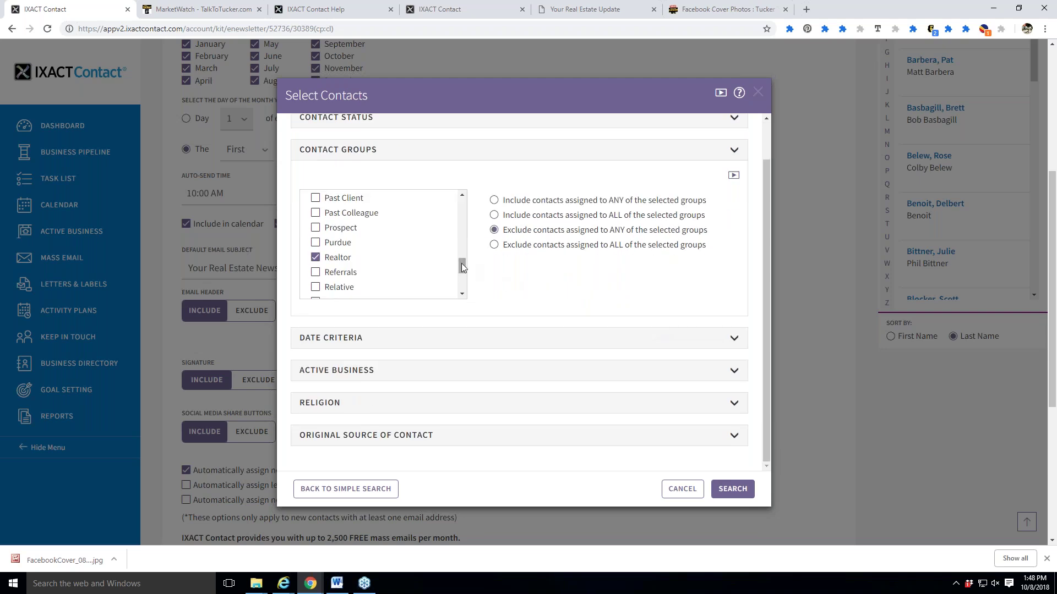
drag(462, 264, 465, 286)
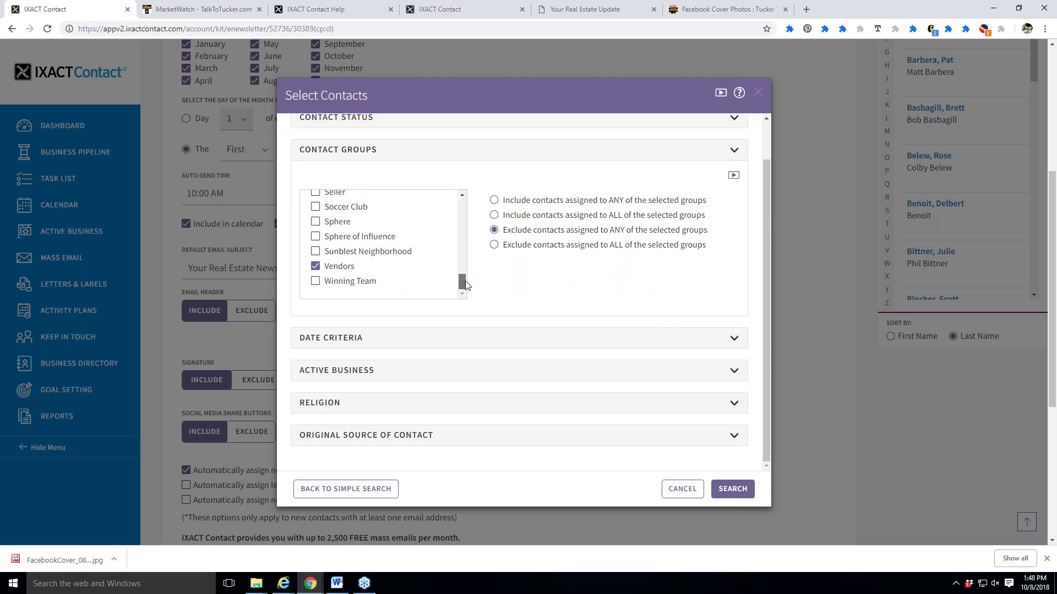
click(741, 489)
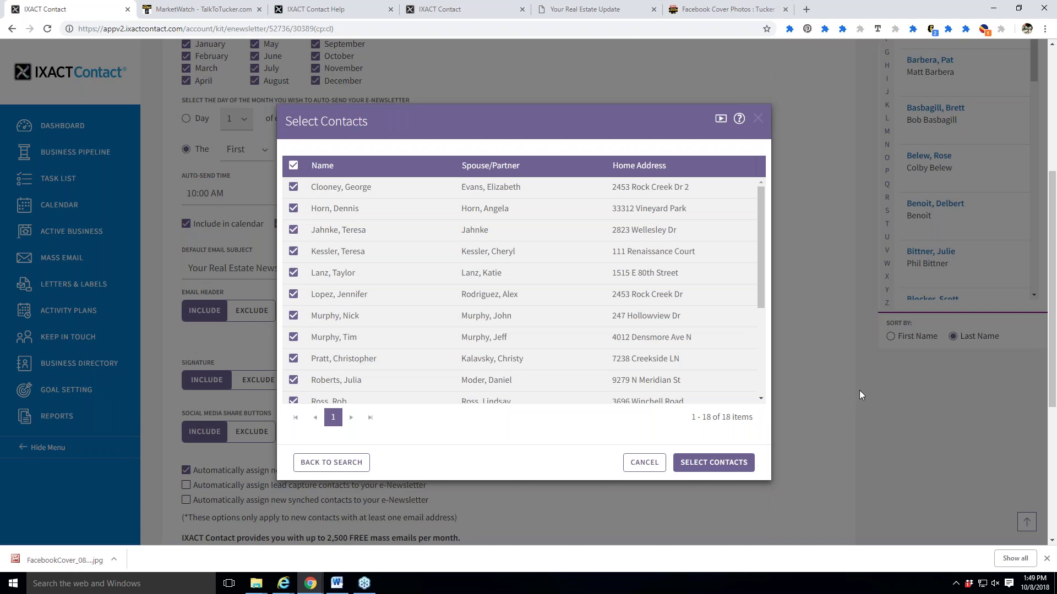
Confirm the 18 selected contacts and scroll through Contacts Assigned to check them.
click(690, 473)
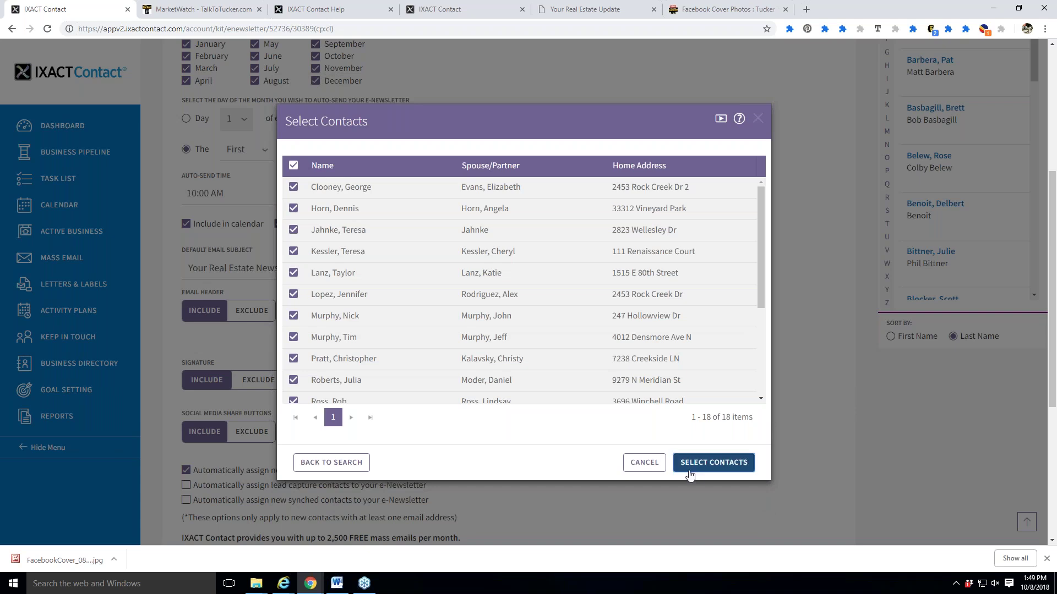
scroll(866, 427, down, 5)
scroll(937, 438, down, 2)
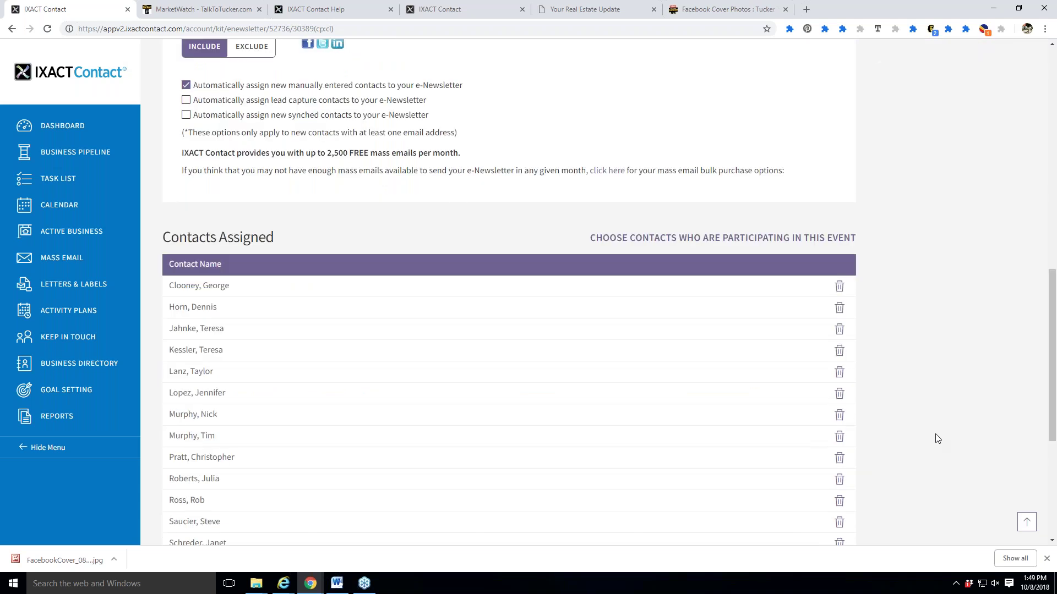
scroll(937, 438, down, 3)
scroll(938, 438, up, 6)
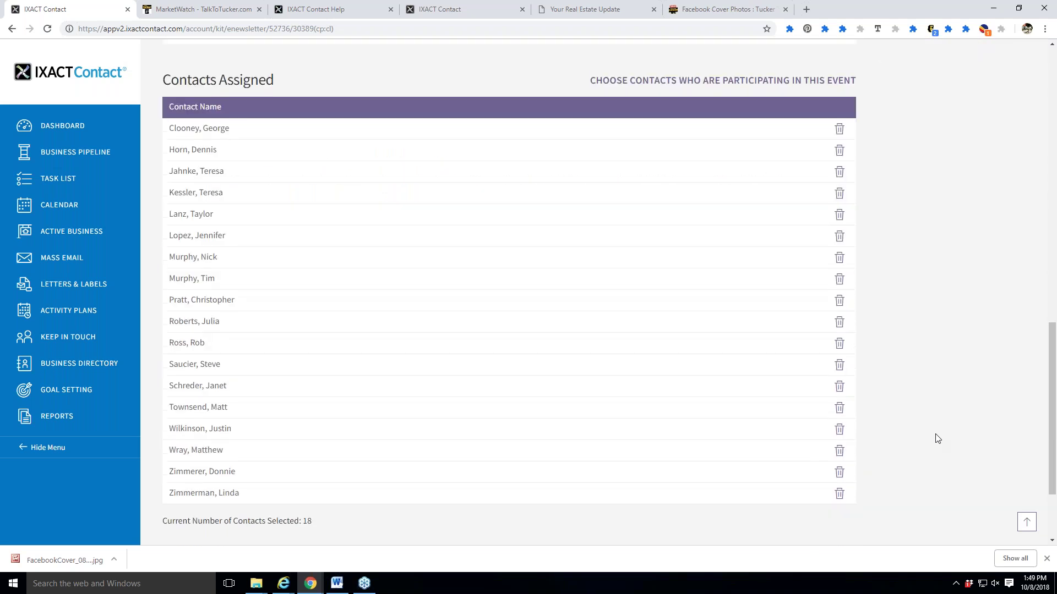
scroll(938, 438, up, 1)
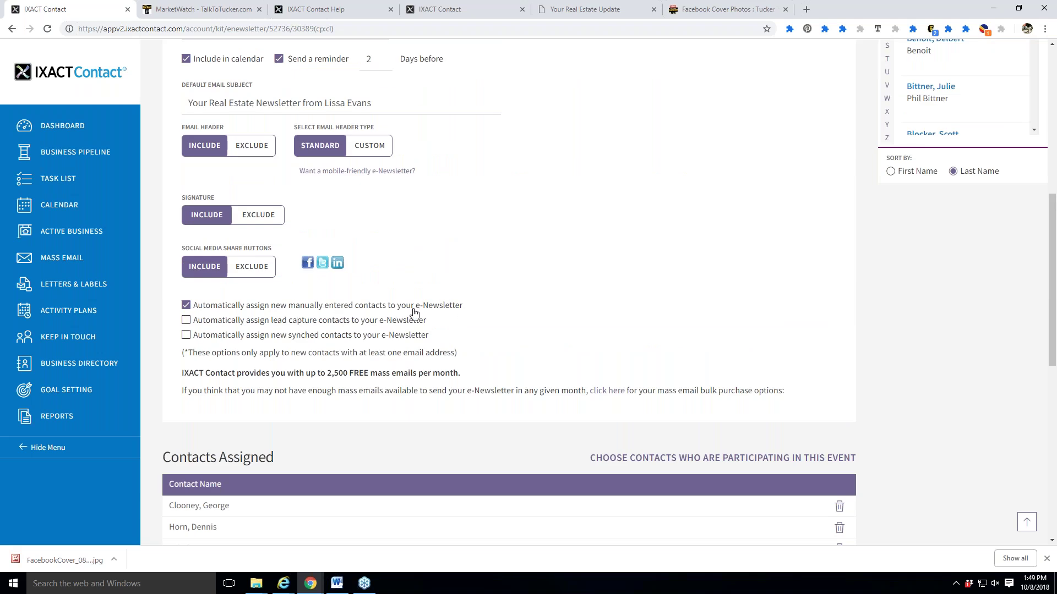
scroll(513, 300, up, 8)
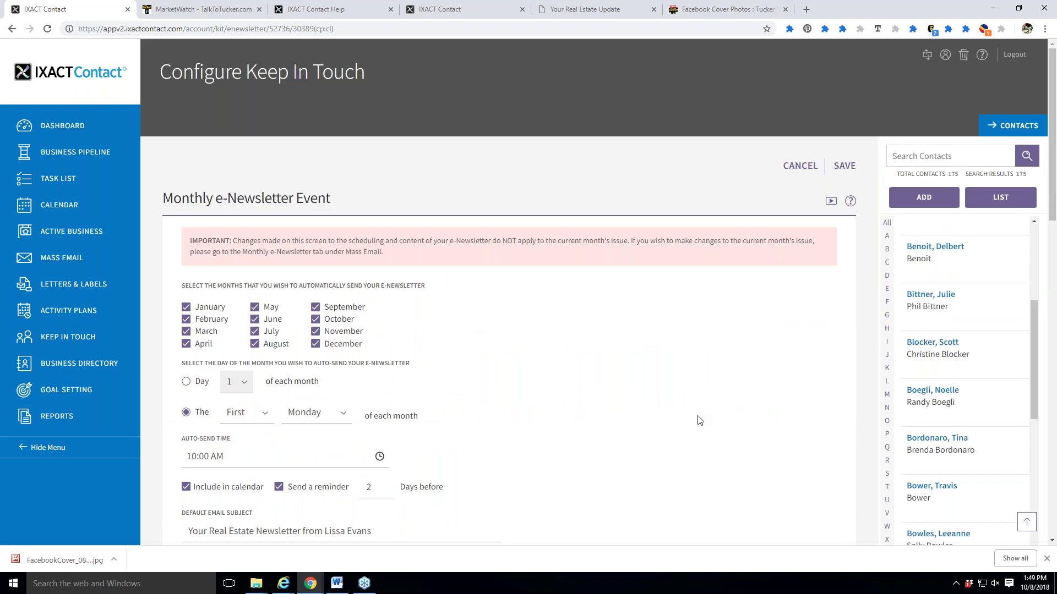
scroll(702, 418, down, 10)
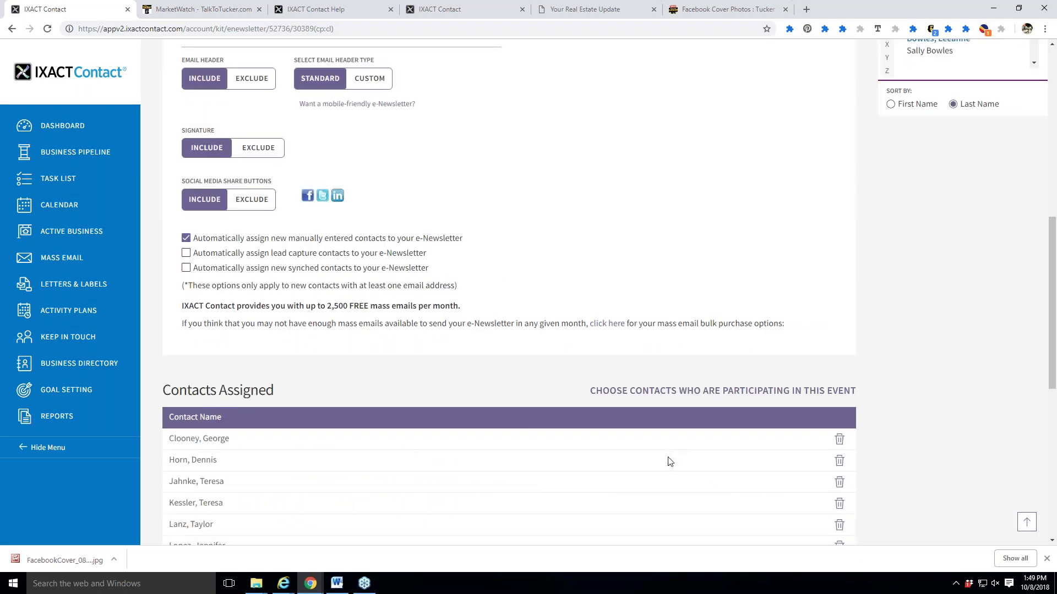
scroll(668, 460, up, 10)
Cancel the Monthly e-Newsletter event page without saving, returning to Configure Keep In Touch.
click(802, 165)
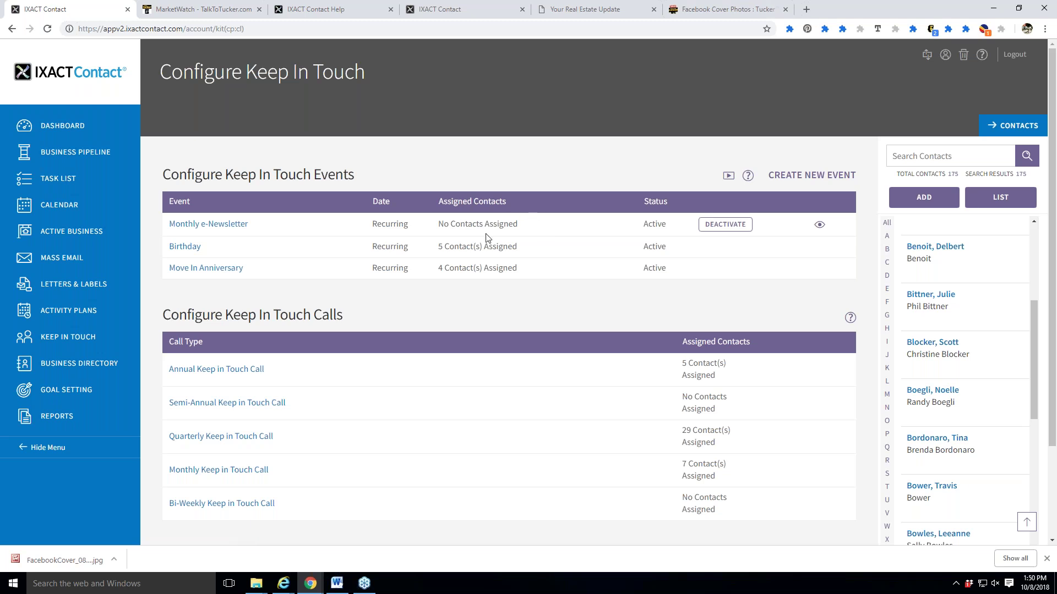
Deactivate and reactivate the Monthly e-Newsletter event so it stays Active, then open its settings.
click(727, 226)
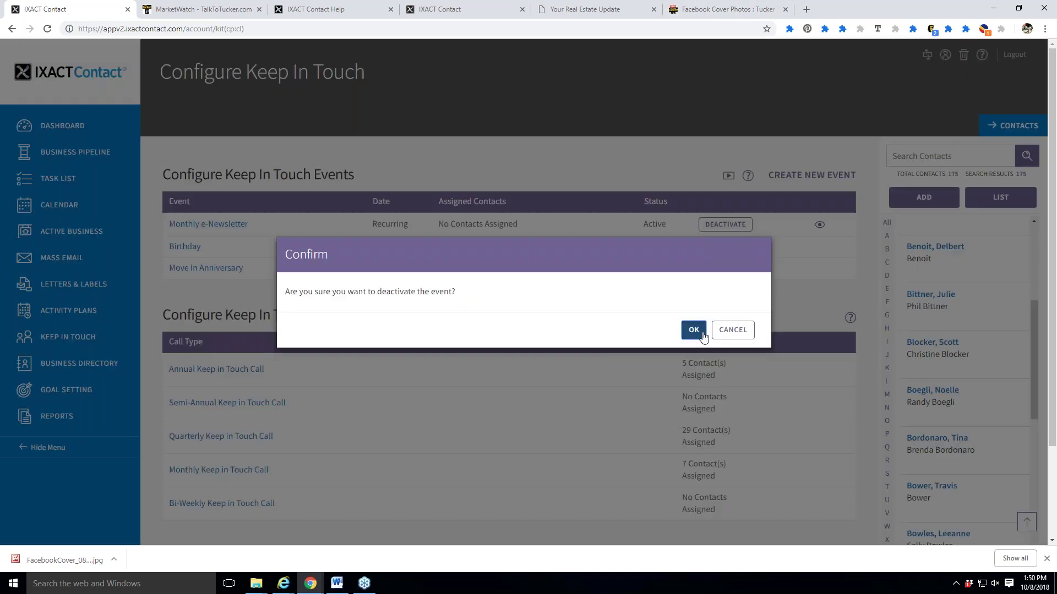
click(703, 334)
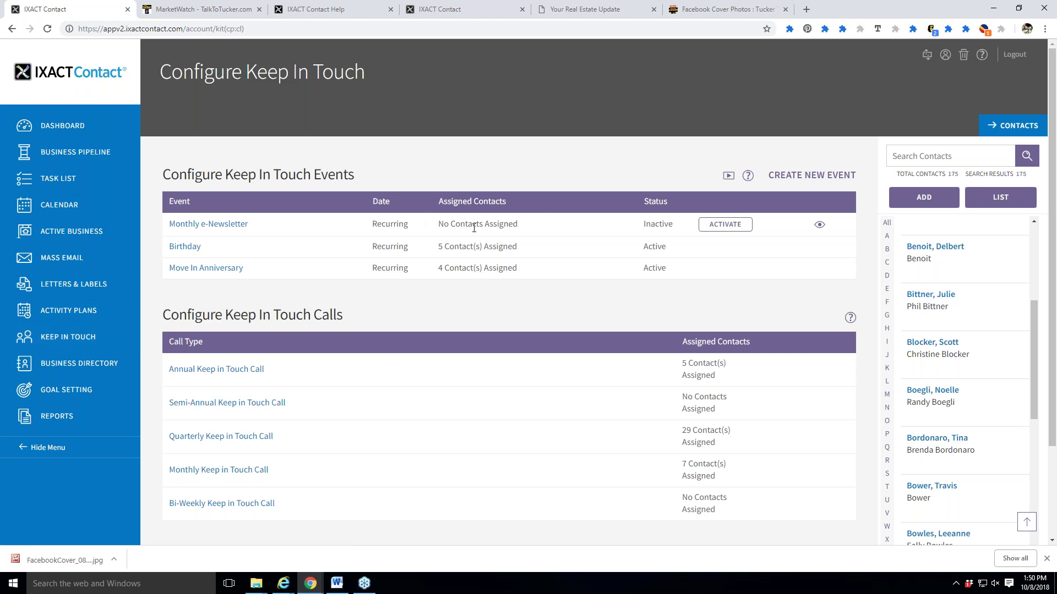
click(726, 226)
click(692, 330)
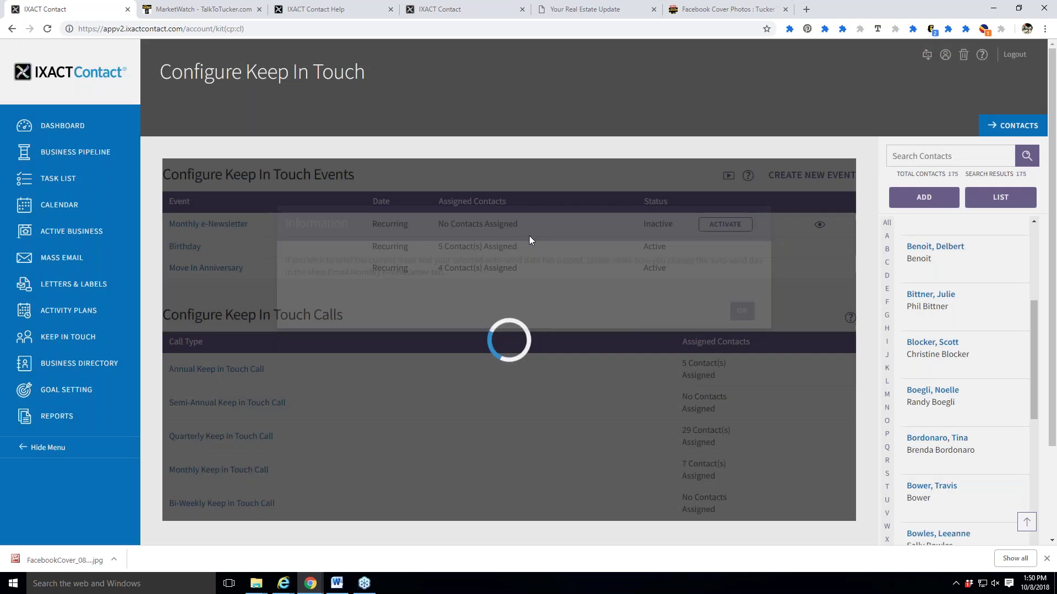
click(741, 337)
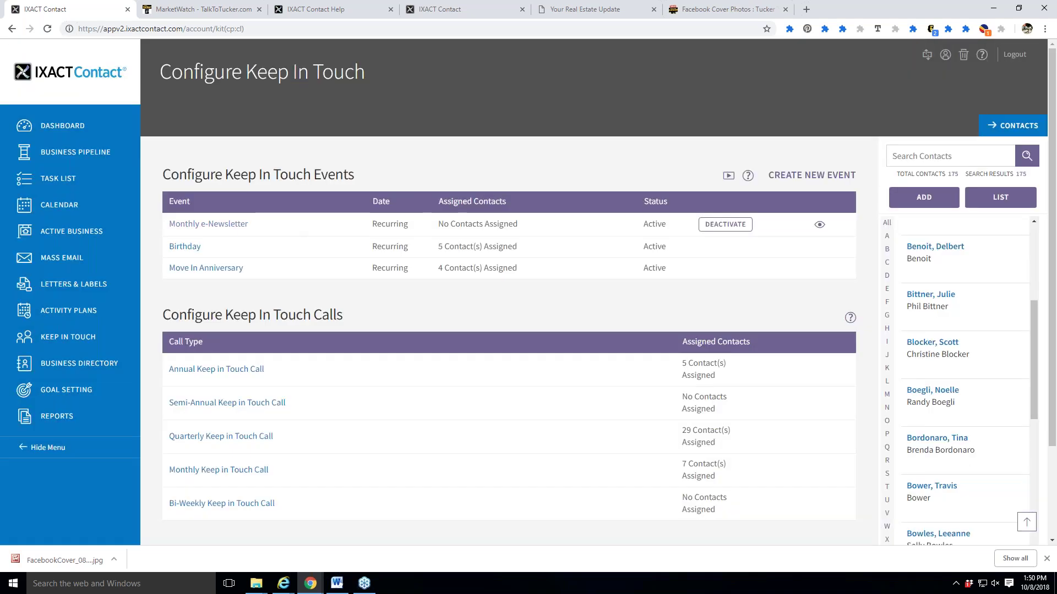
click(231, 229)
scroll(448, 394, down, 10)
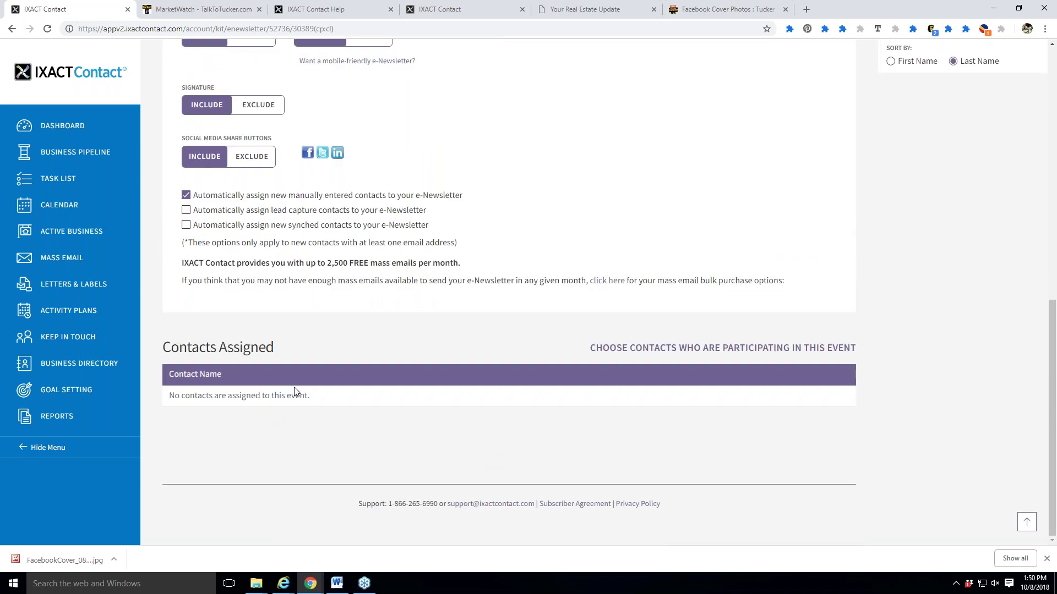
scroll(295, 391, up, 10)
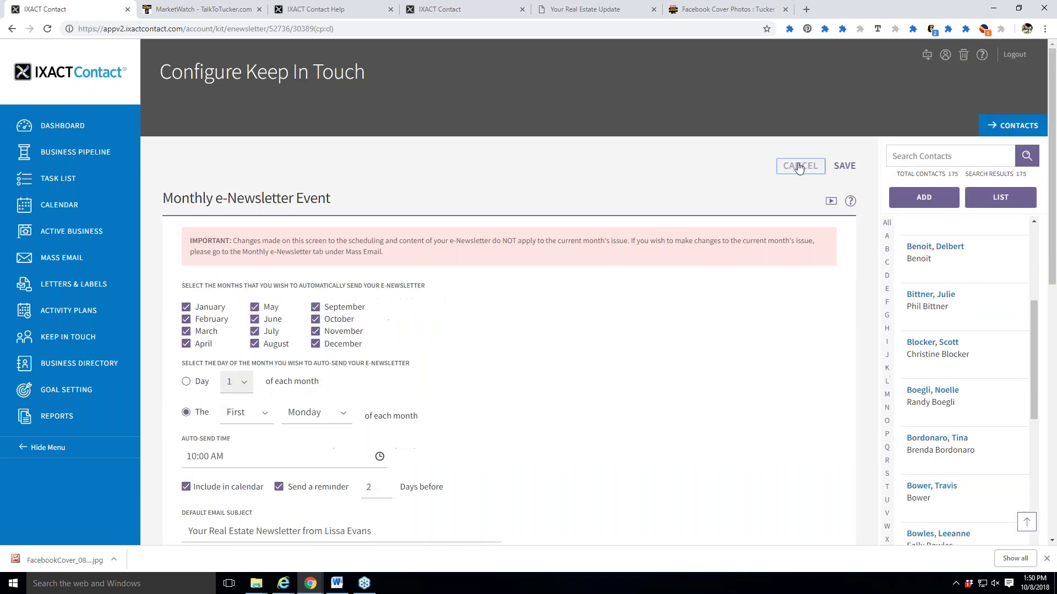
click(801, 165)
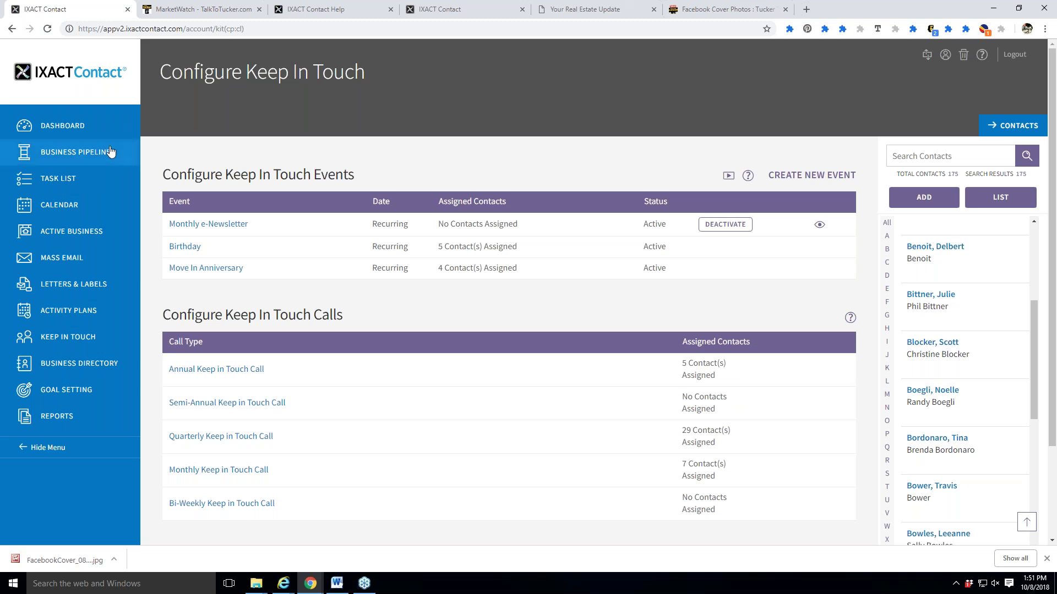
Recheck the Monthly e-Newsletter event's assigned contacts, cancel without saving, and go to Mass Email.
click(86, 128)
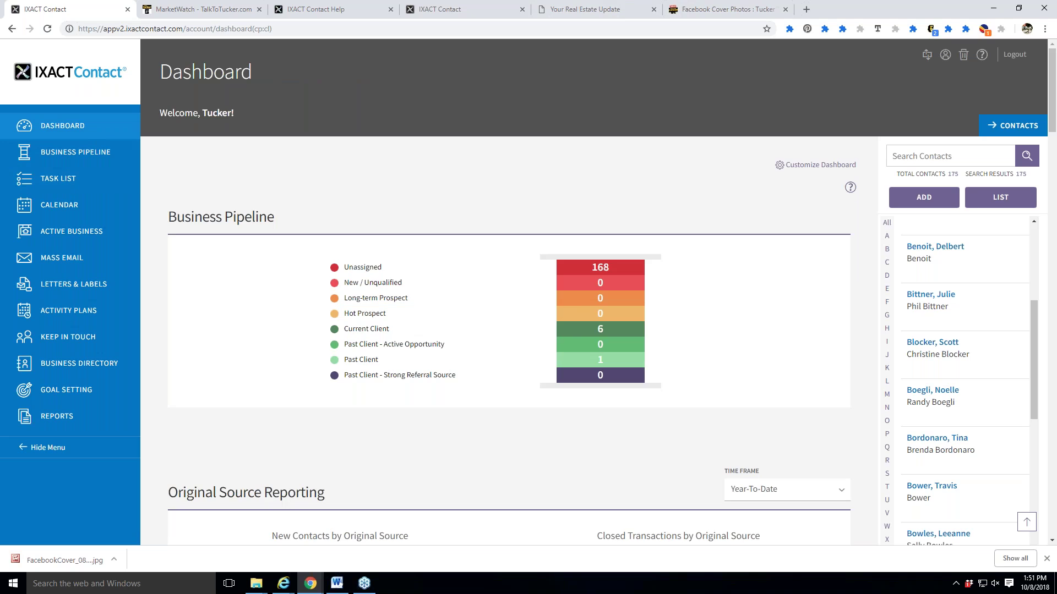
click(66, 342)
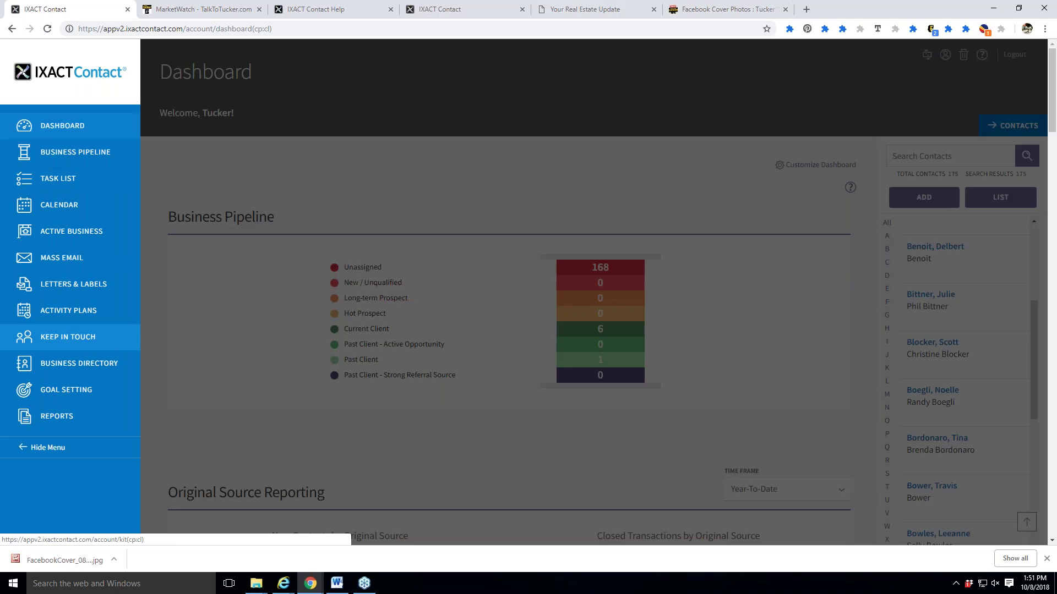
click(210, 226)
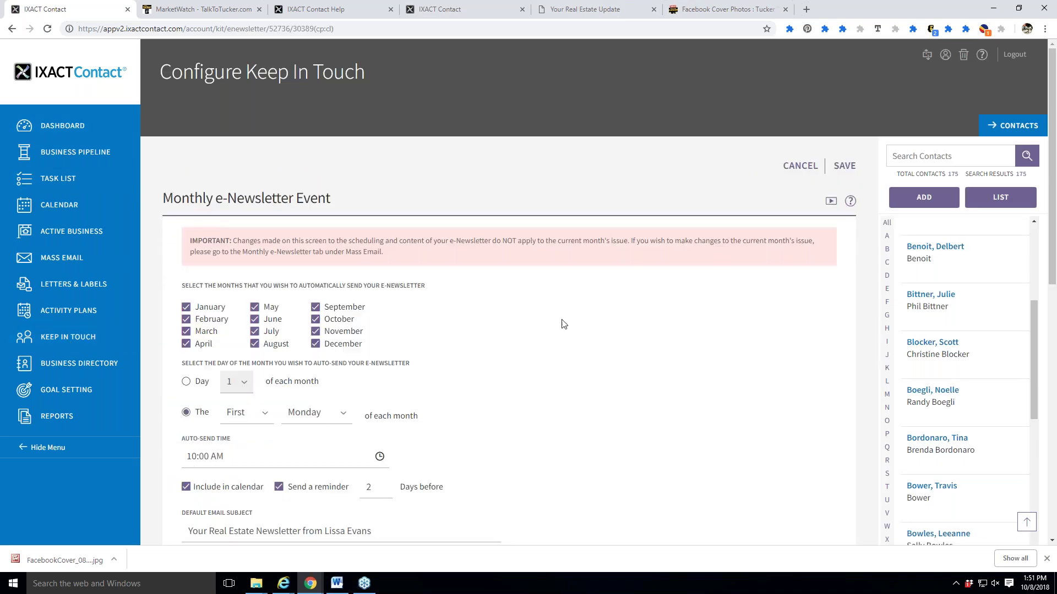
scroll(671, 379, down, 3)
scroll(672, 385, down, 1)
scroll(555, 290, down, 2)
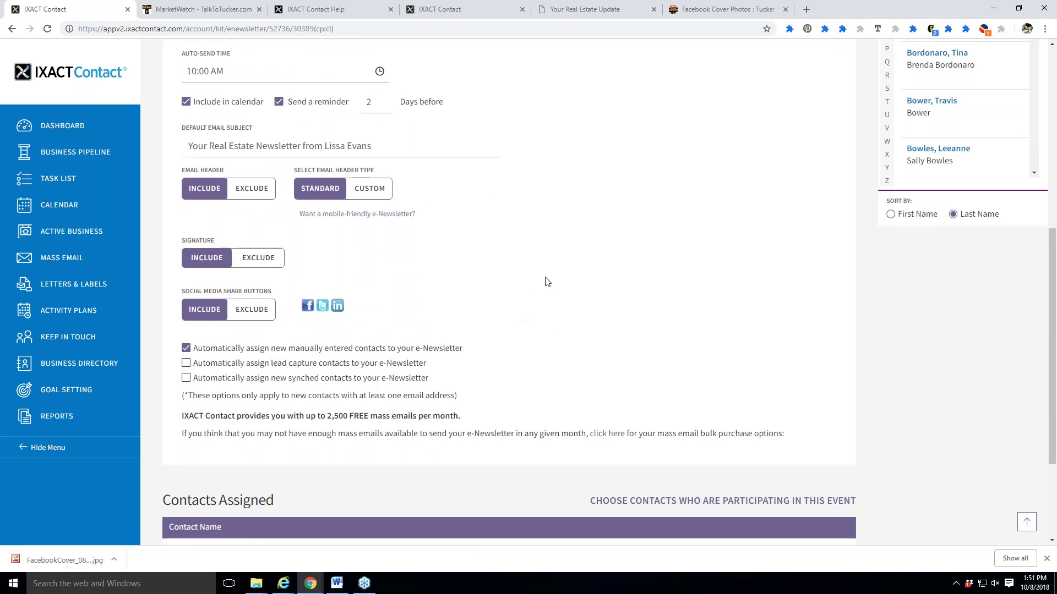
scroll(617, 330, down, 1)
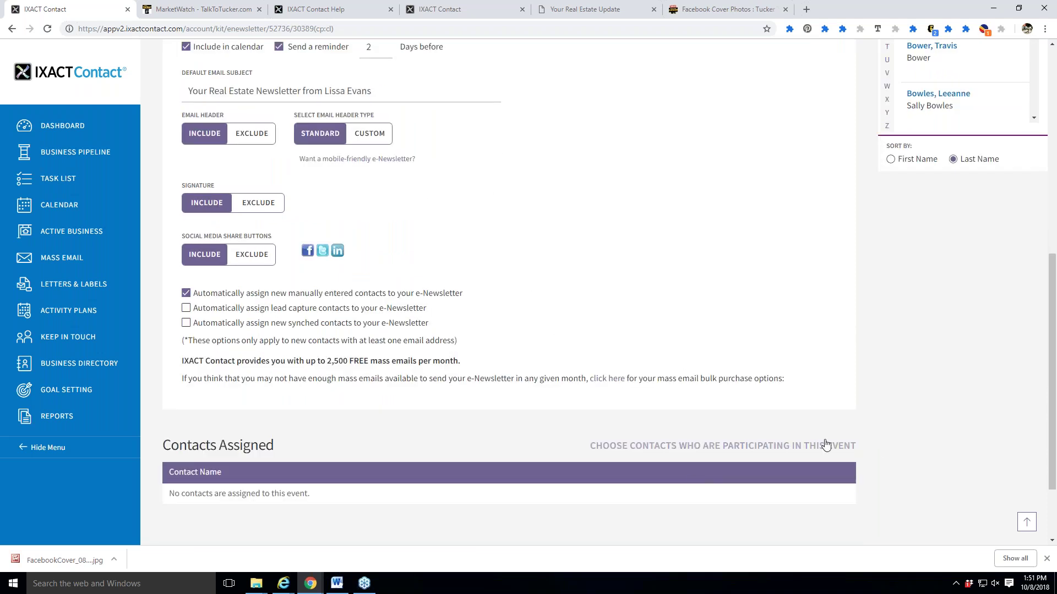
scroll(762, 434, up, 6)
scroll(746, 444, up, 2)
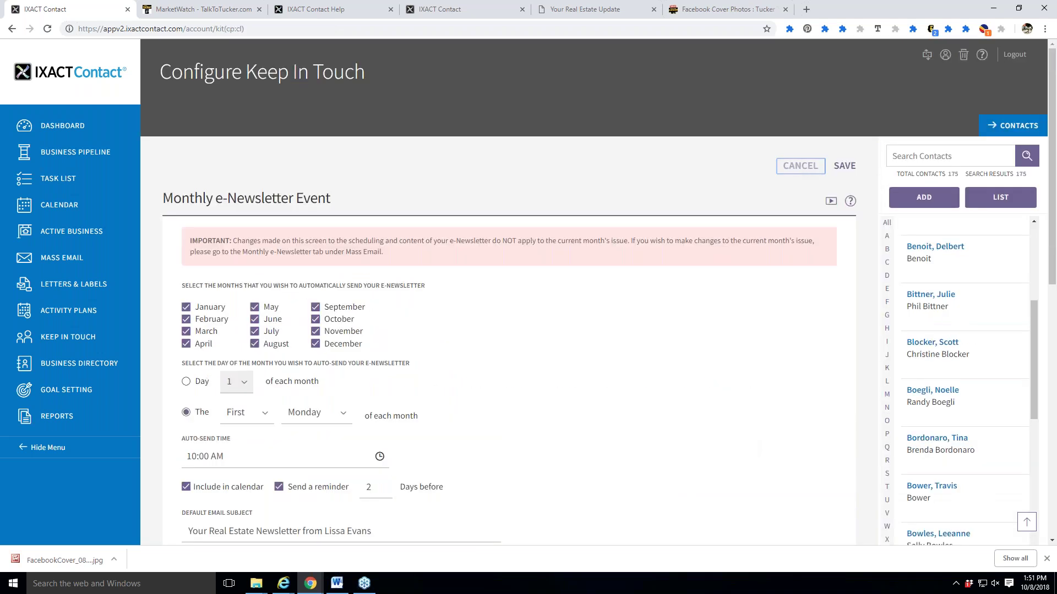
click(798, 165)
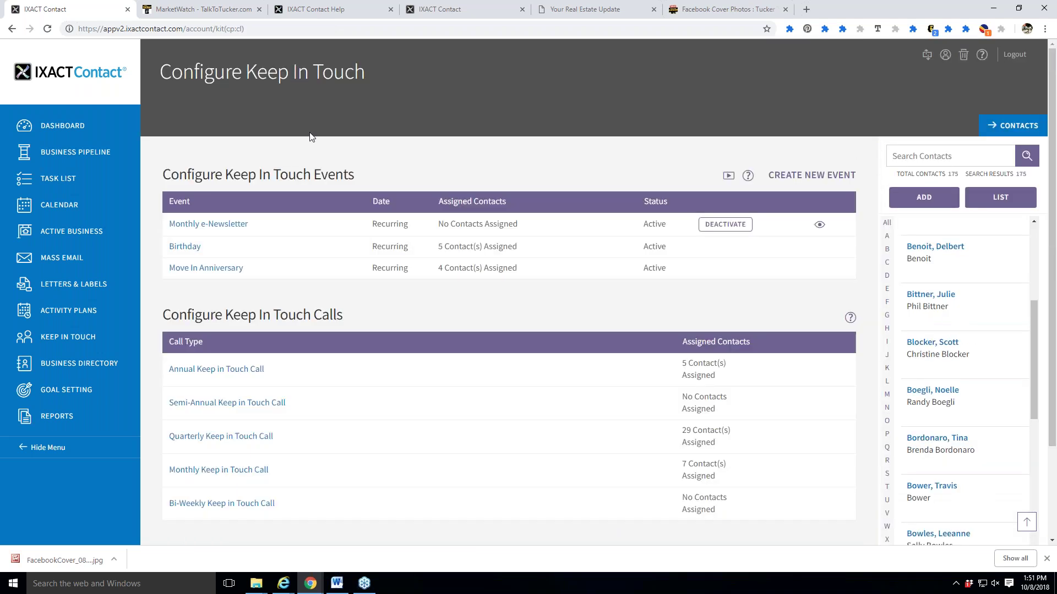
click(68, 262)
Open the October 2018 e-Newsletter setup and review its header, signature and share-button options.
click(405, 131)
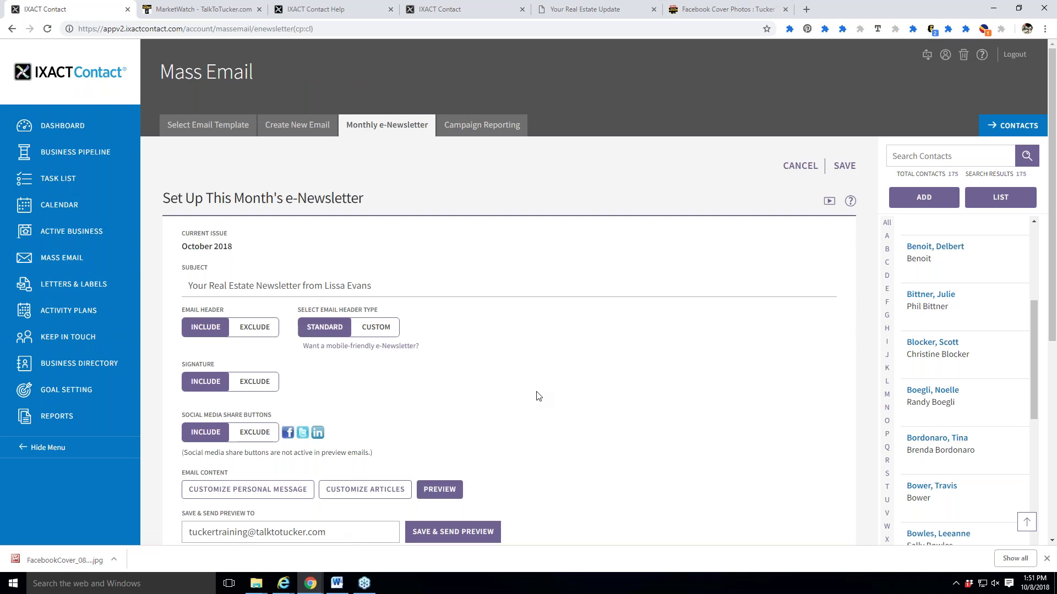
scroll(536, 379, down, 2)
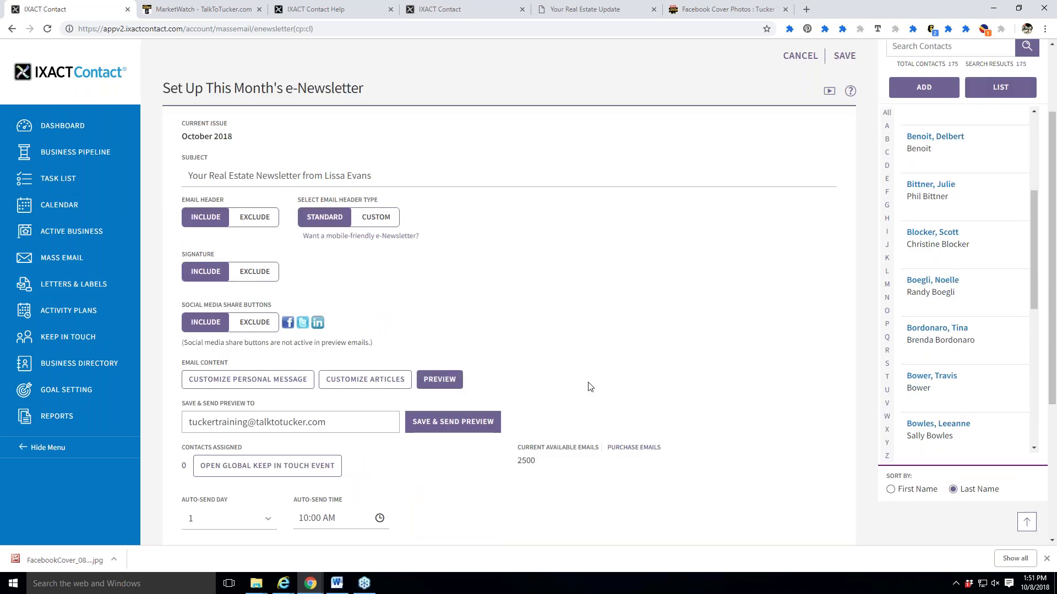
scroll(605, 390, up, 2)
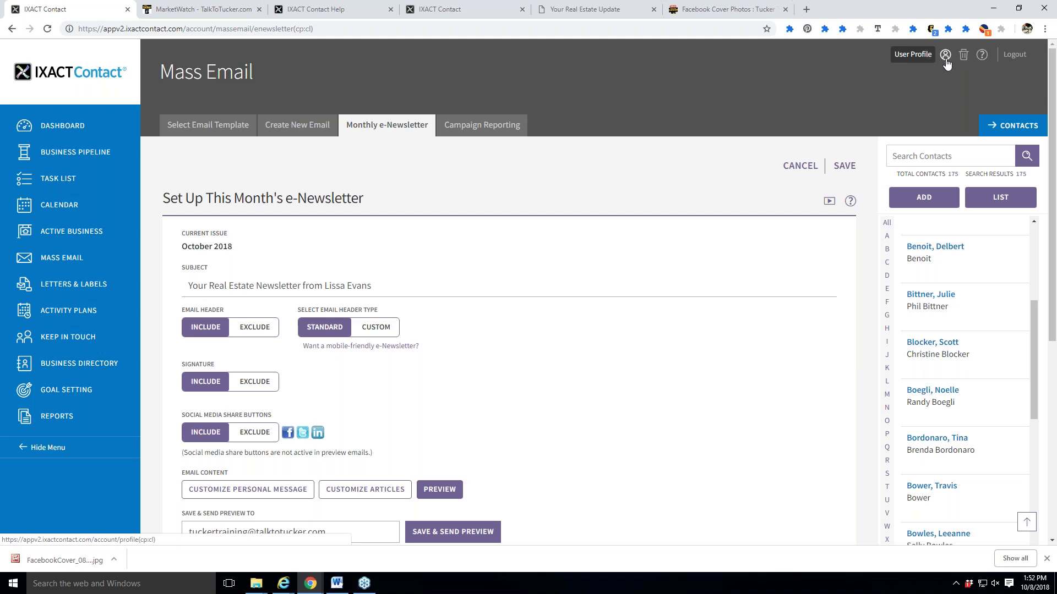
Check the User Profile's Email Header and Signature tabs, then return to the Dashboard.
click(945, 57)
click(434, 126)
click(457, 126)
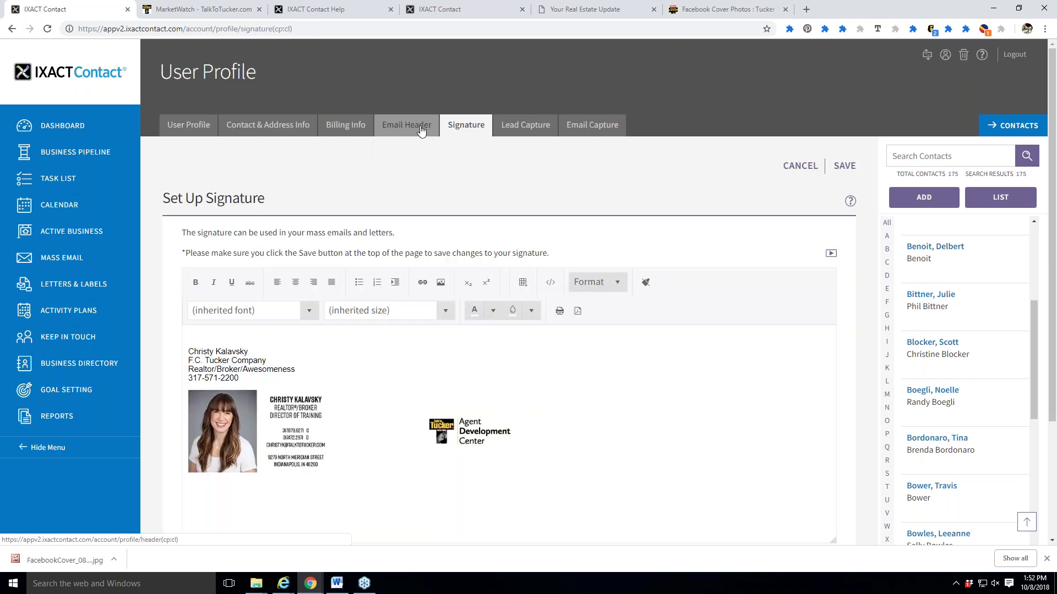
click(424, 127)
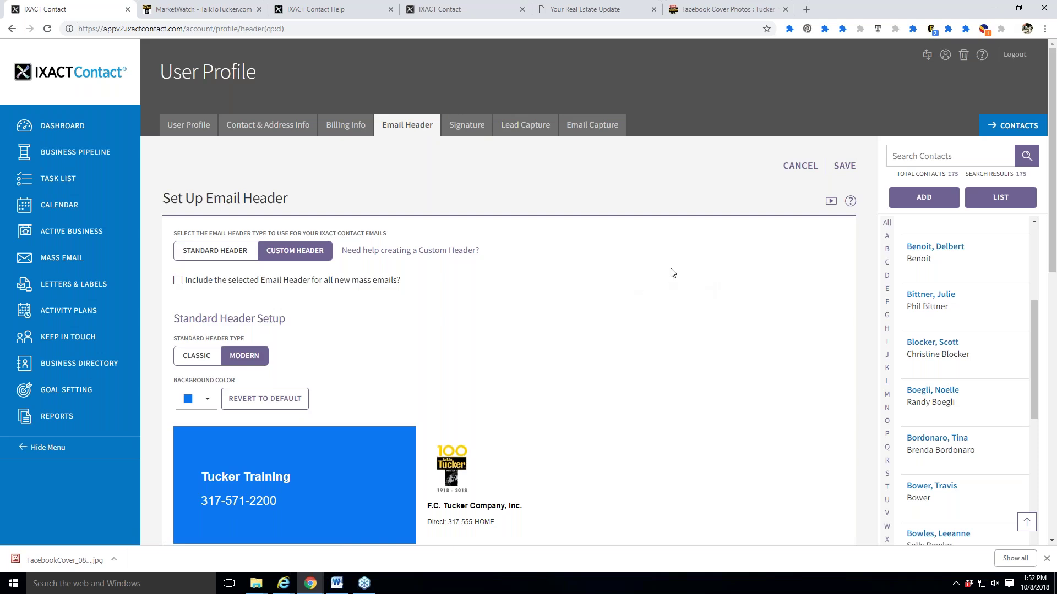
click(63, 132)
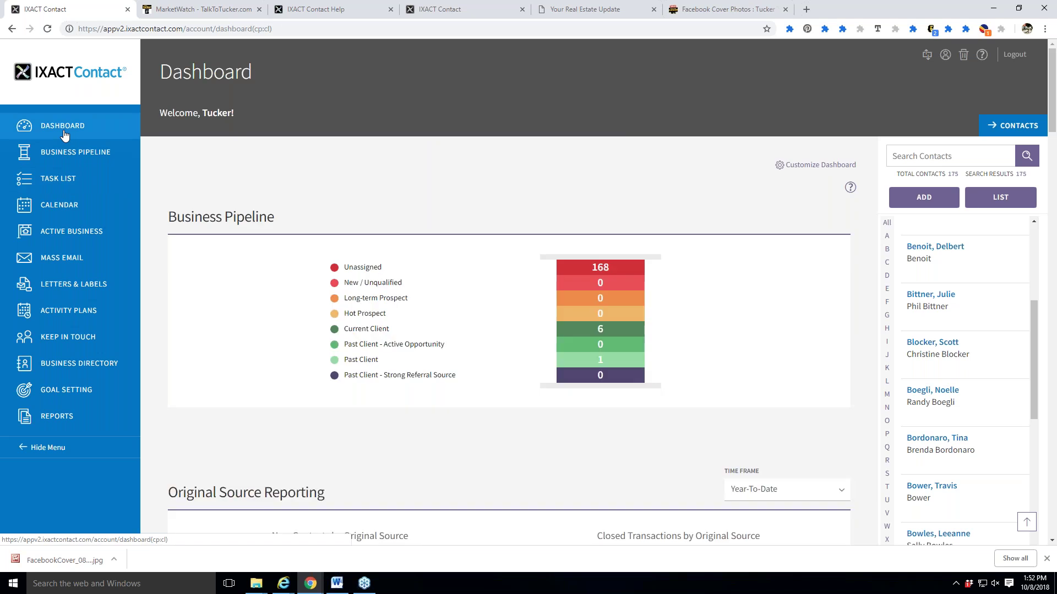